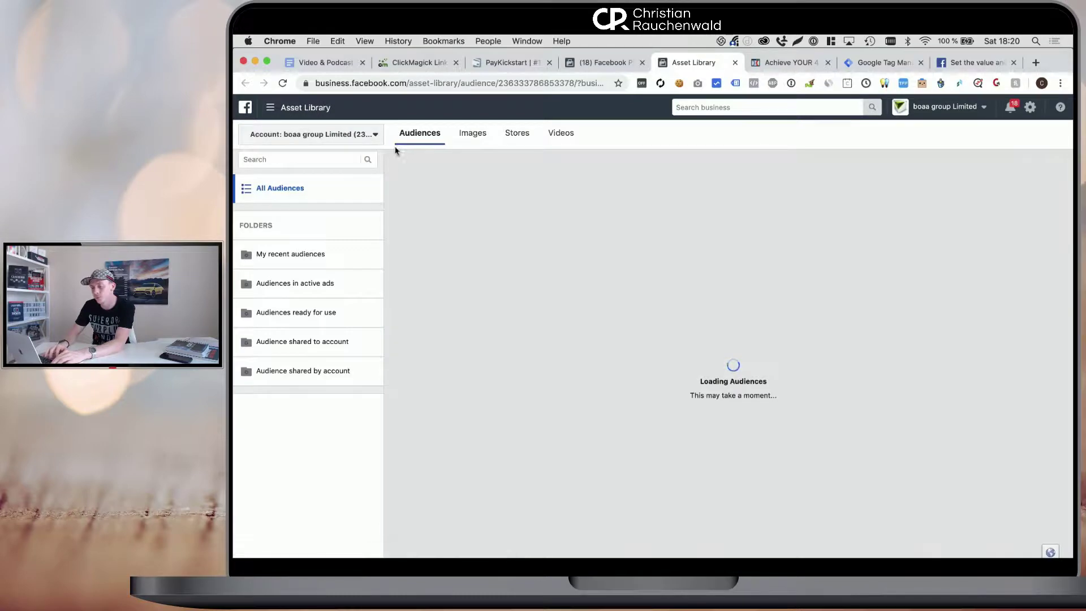
# Step: Start a new lookalike audience using the 4HourWorkweekTraining.com pixel as its value-based source
pyautogui.click(450, 169)
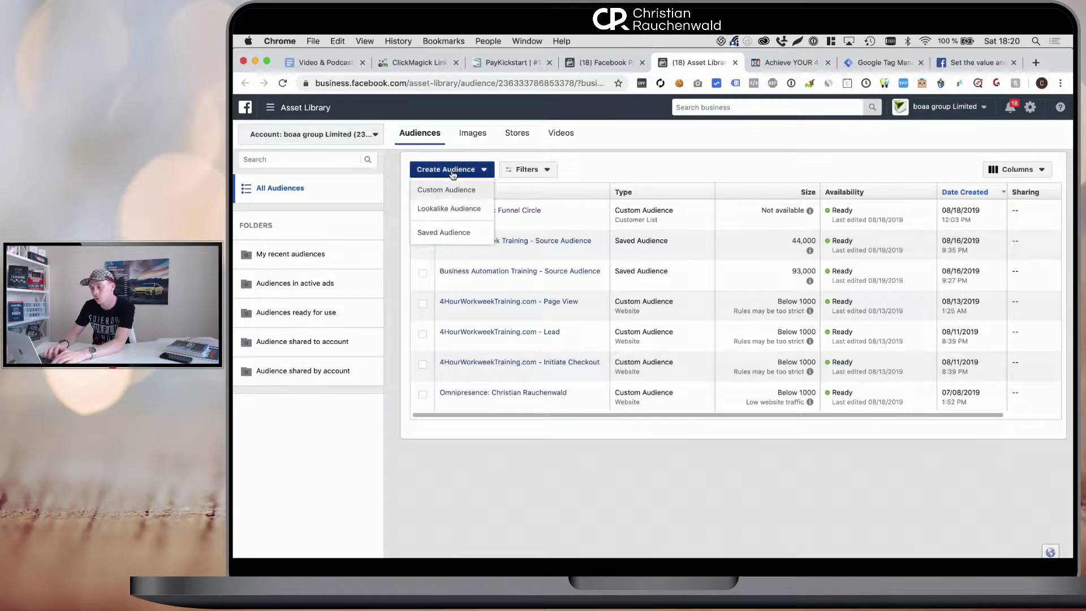
pyautogui.click(450, 209)
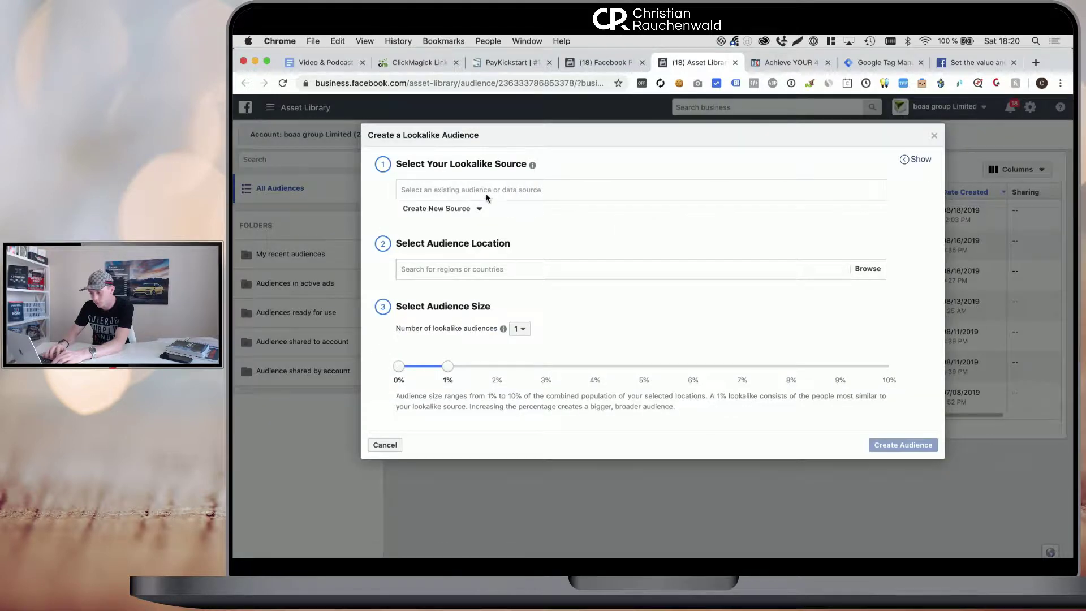
pyautogui.click(466, 195)
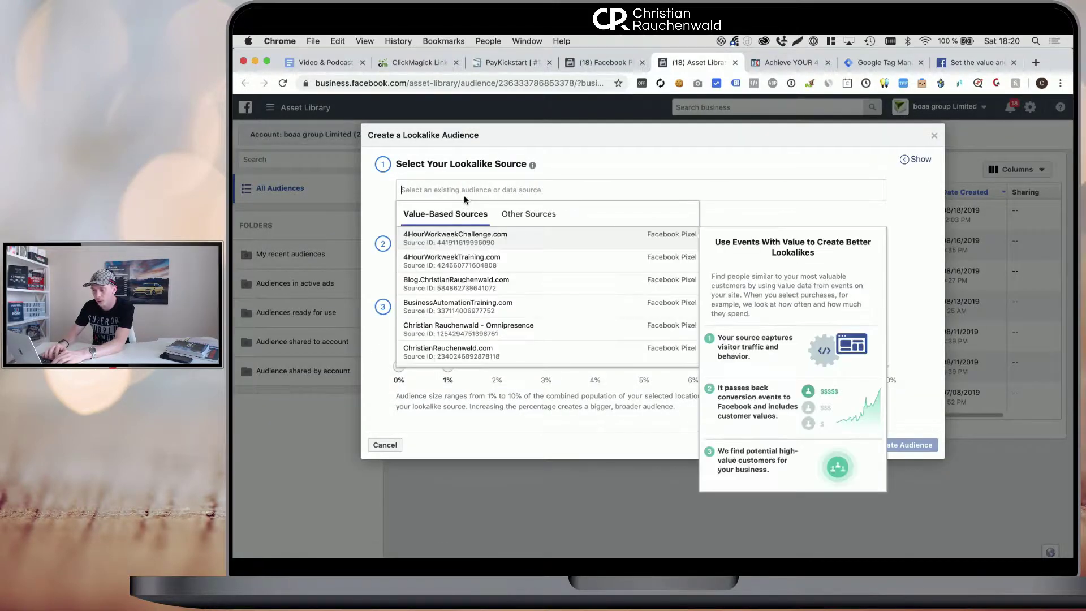
pyautogui.click(460, 265)
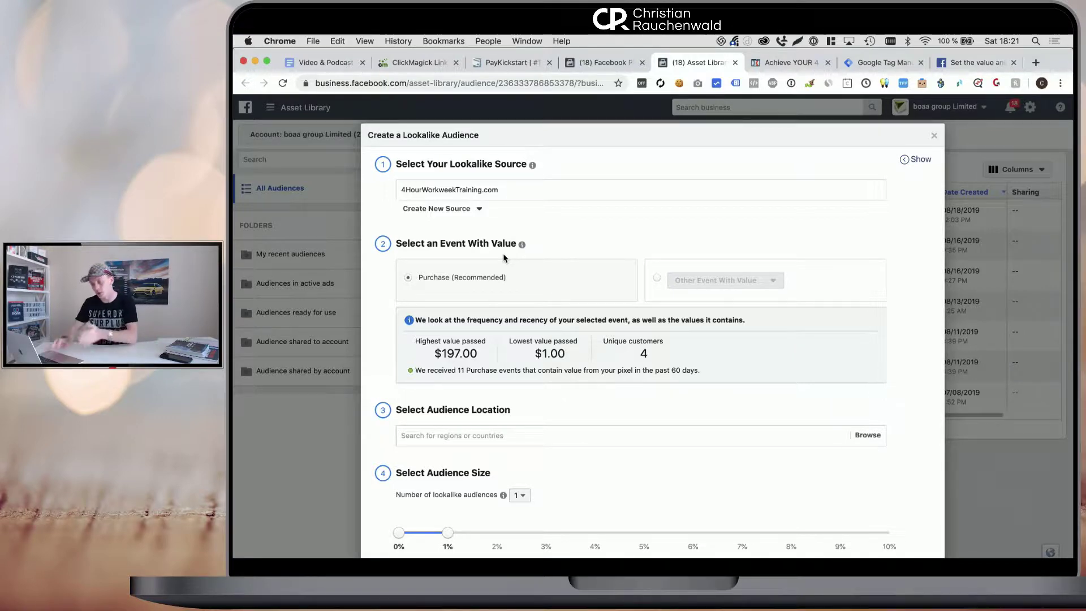
# Step: Try InitiateCheckout as the other event with value and inspect its highest and lowest passed values
pyautogui.click(657, 278)
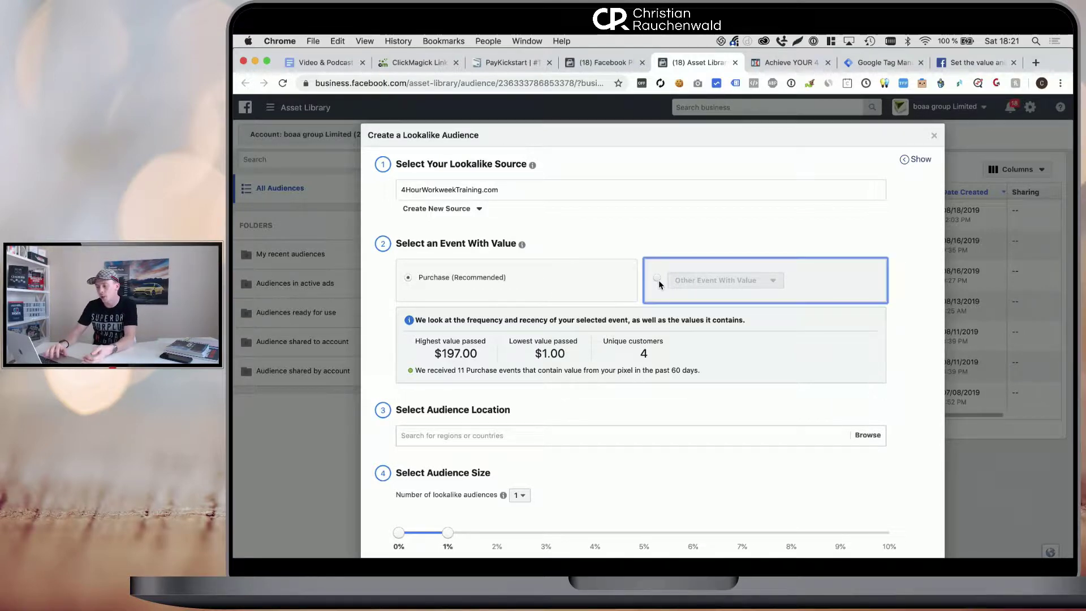
pyautogui.click(710, 283)
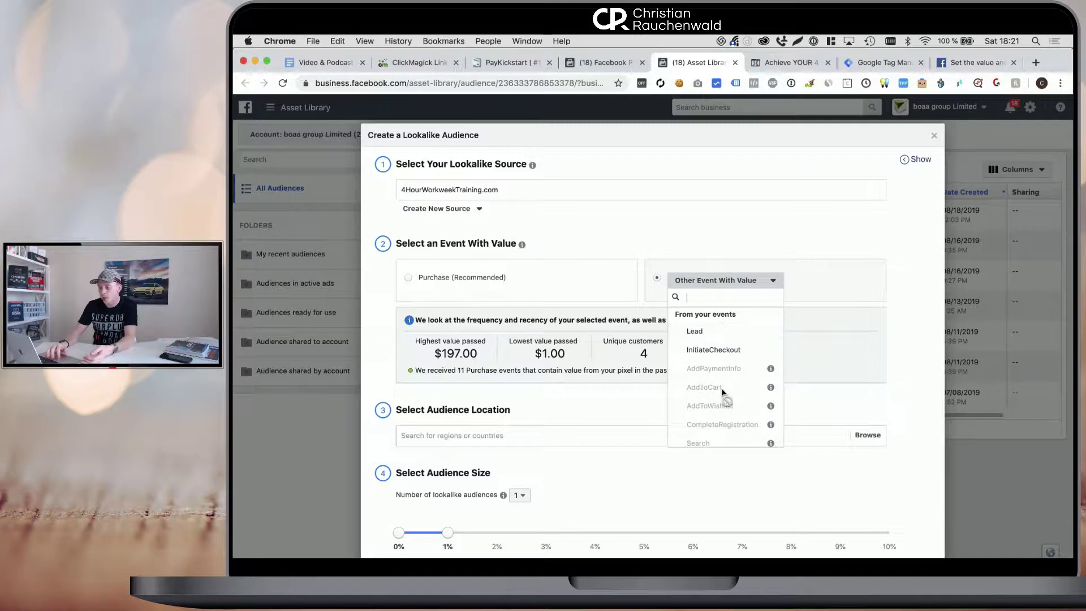
pyautogui.scroll(-1, 730, 384)
pyautogui.moveTo(770, 382)
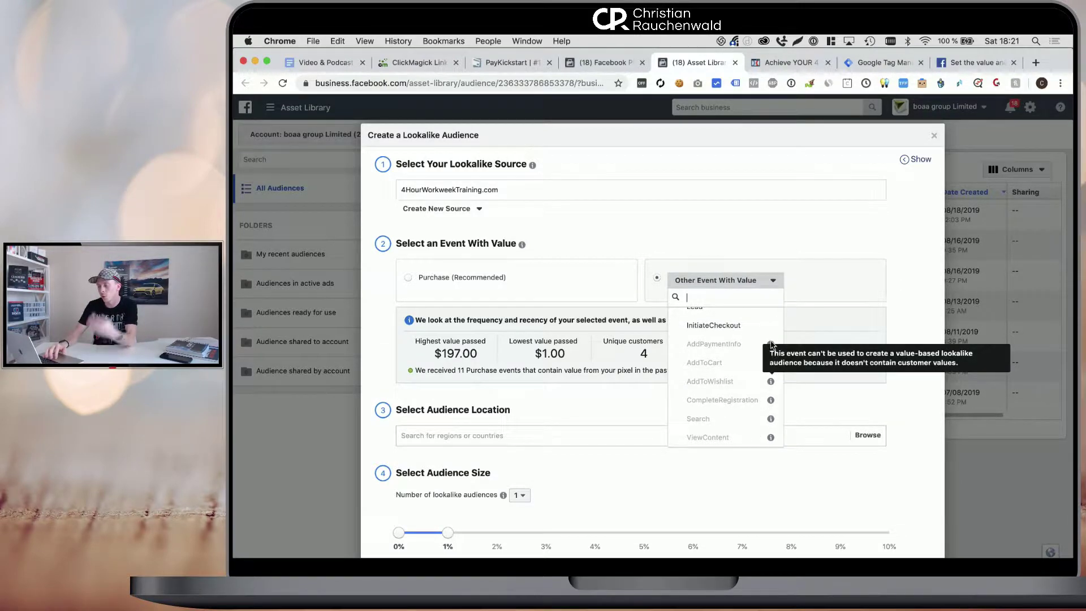
pyautogui.scroll(1, 769, 345)
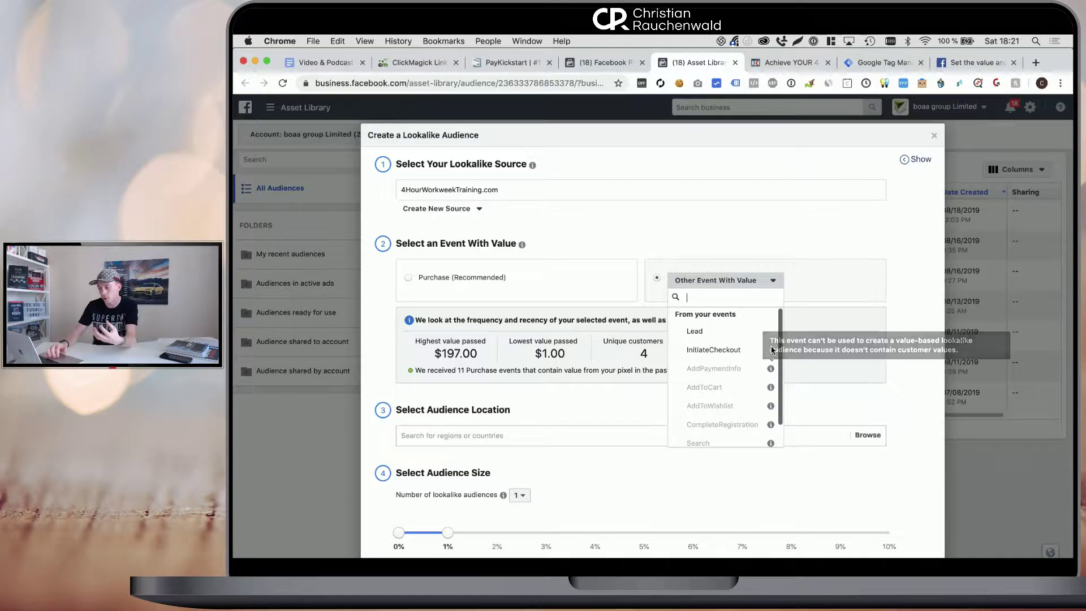
pyautogui.click(712, 349)
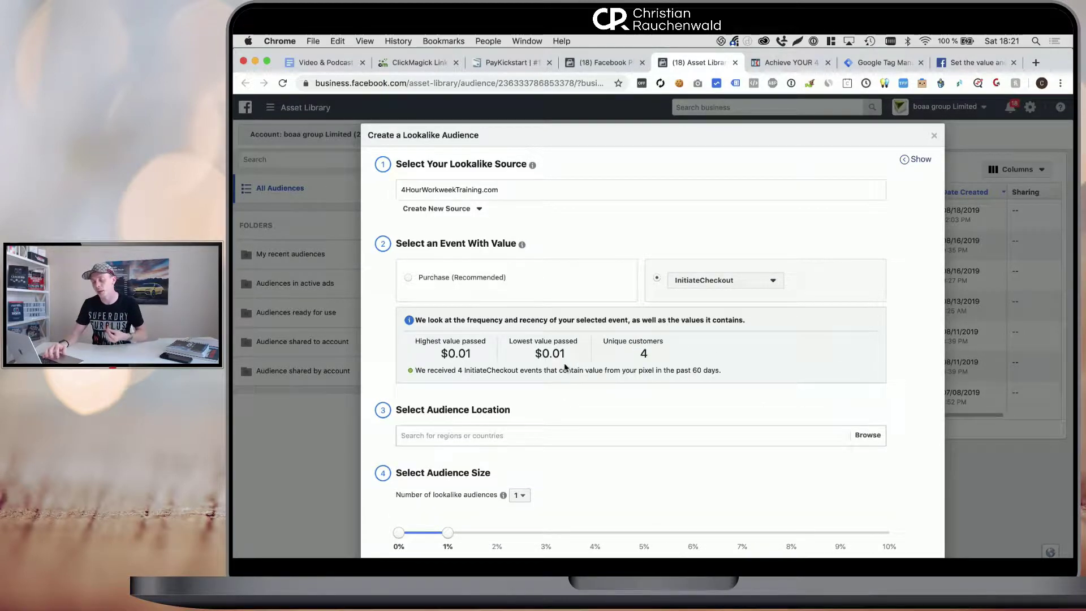
pyautogui.moveTo(559, 354); pyautogui.dragTo(566, 357)
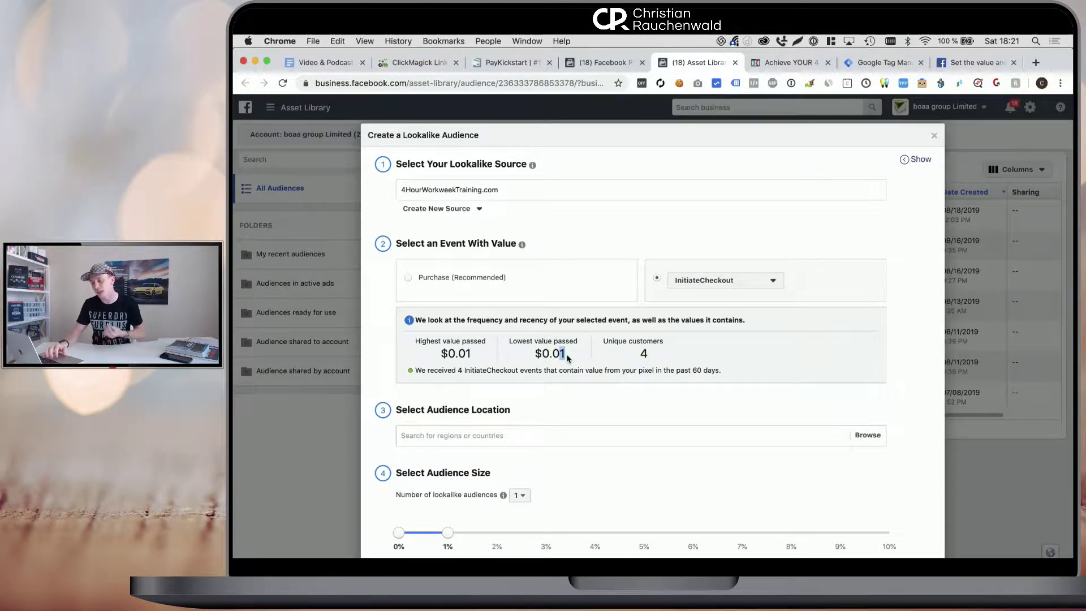
# Step: Change the event with value to Lead and inspect how many events were received from the pixel
pyautogui.click(710, 282)
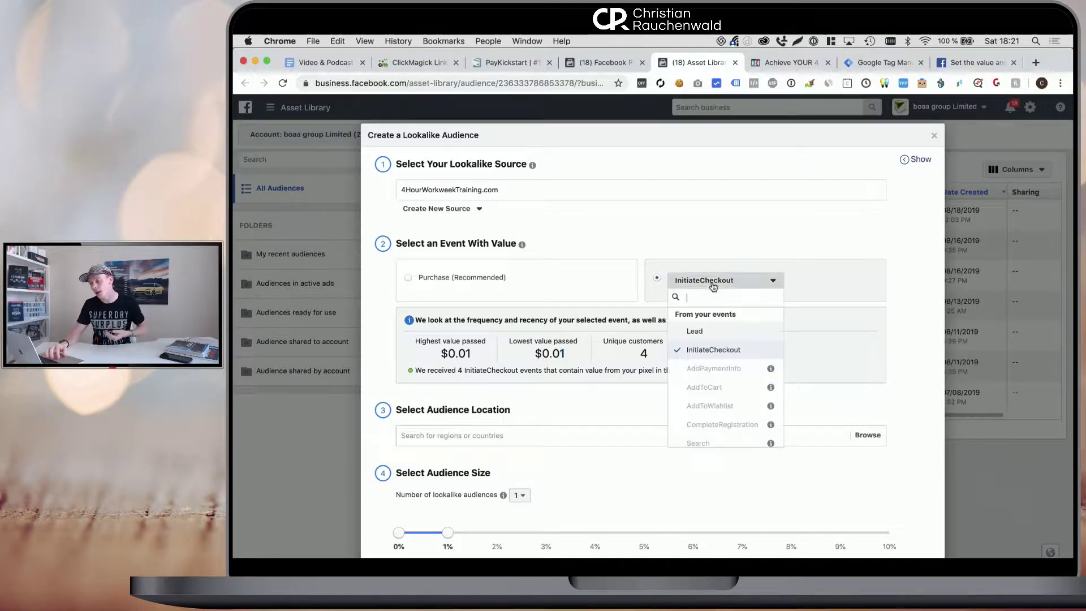
pyautogui.click(712, 331)
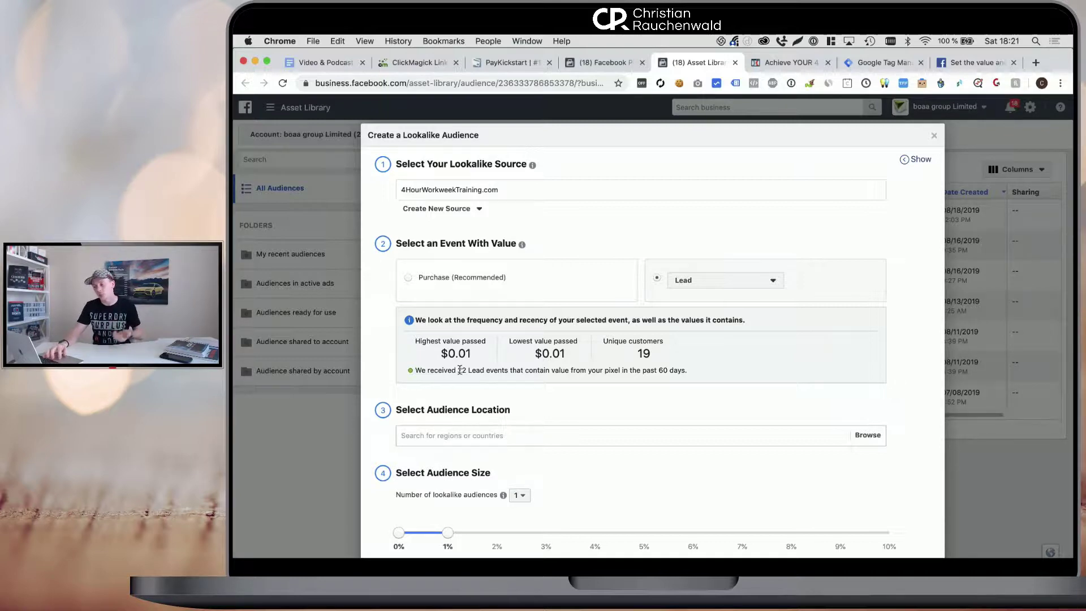
pyautogui.moveTo(459, 370); pyautogui.dragTo(678, 373)
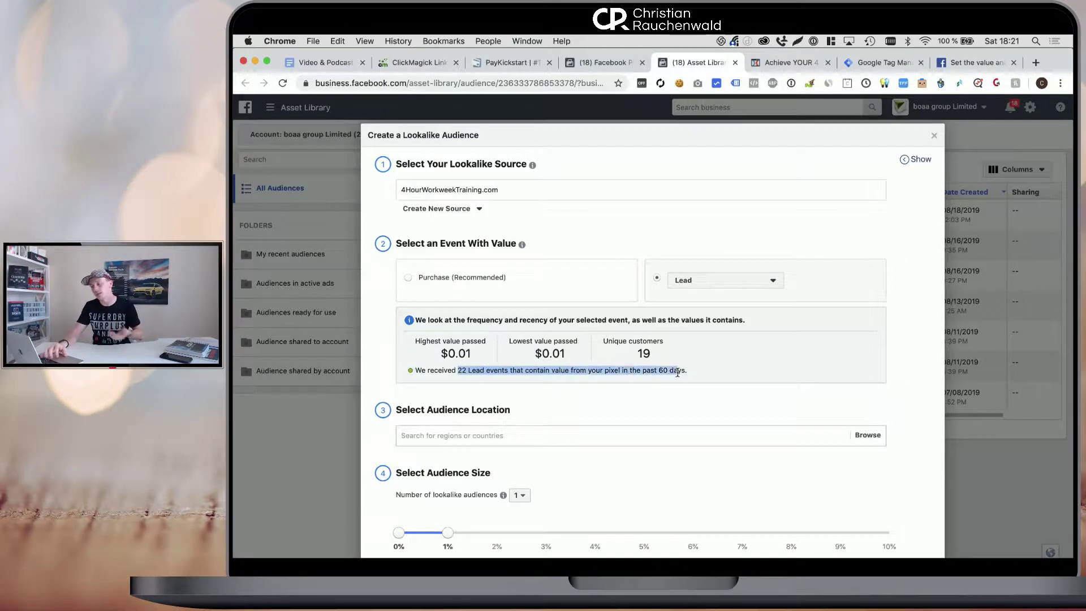
pyautogui.click(676, 380)
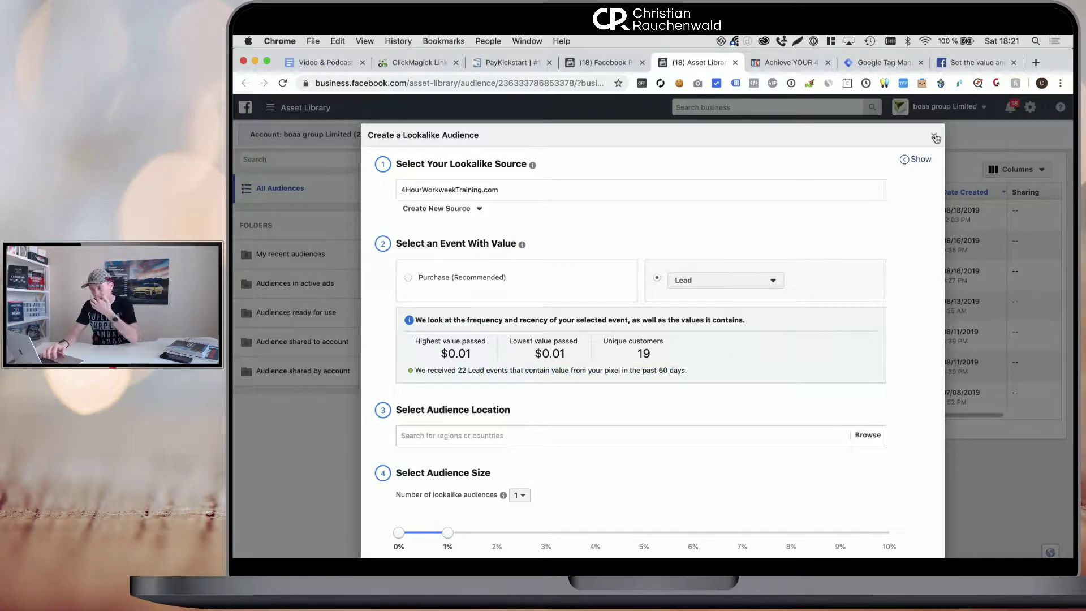
# Step: Return the event choice to Purchase (Recommended) and close the lookalike audience setup without creating it
pyautogui.click(719, 286)
pyautogui.click(547, 286)
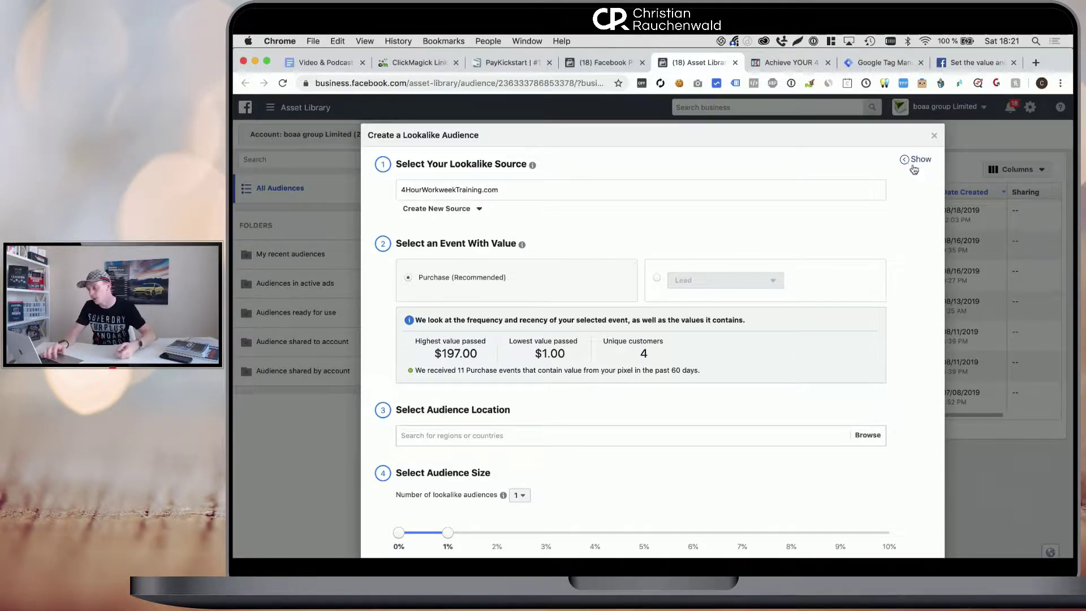
pyautogui.click(934, 136)
# Step: Close the Asset Library browser tab that shows the audience list
pyautogui.click(786, 62)
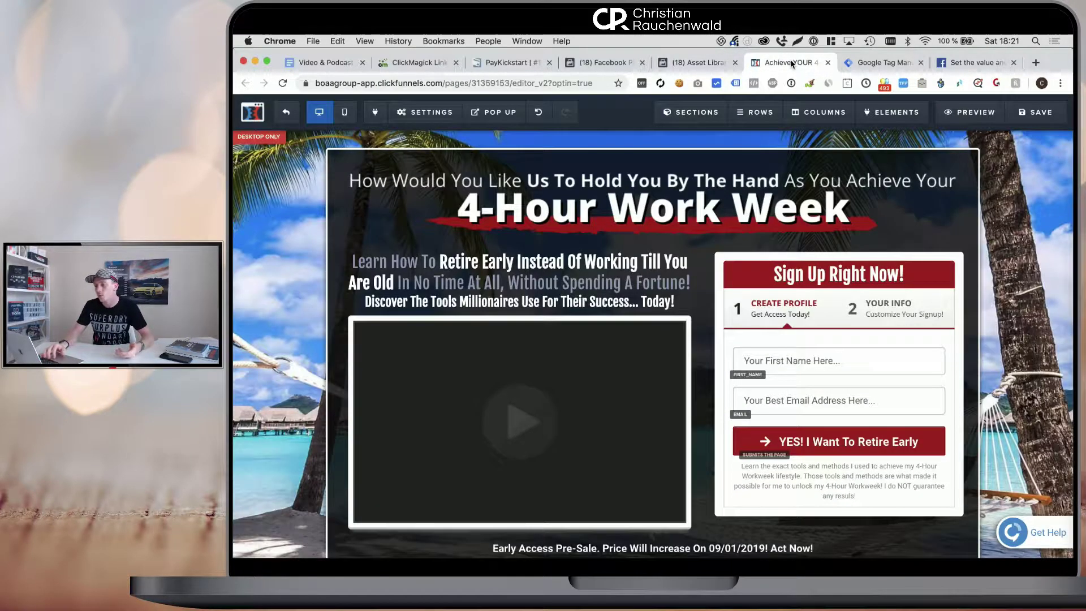
pyautogui.click(430, 112)
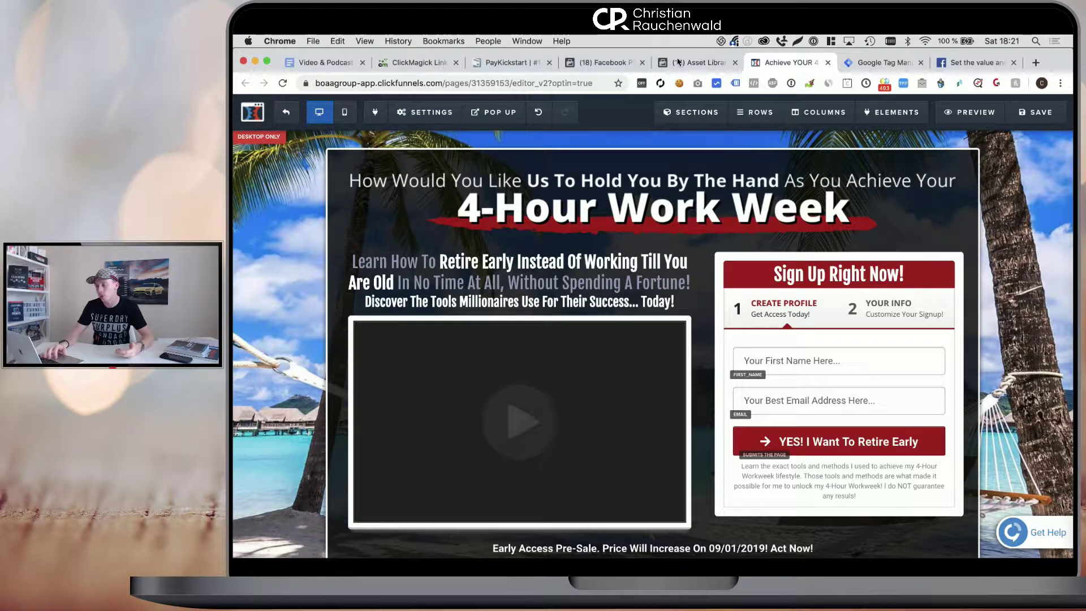
pyautogui.click(602, 62)
pyautogui.click(709, 64)
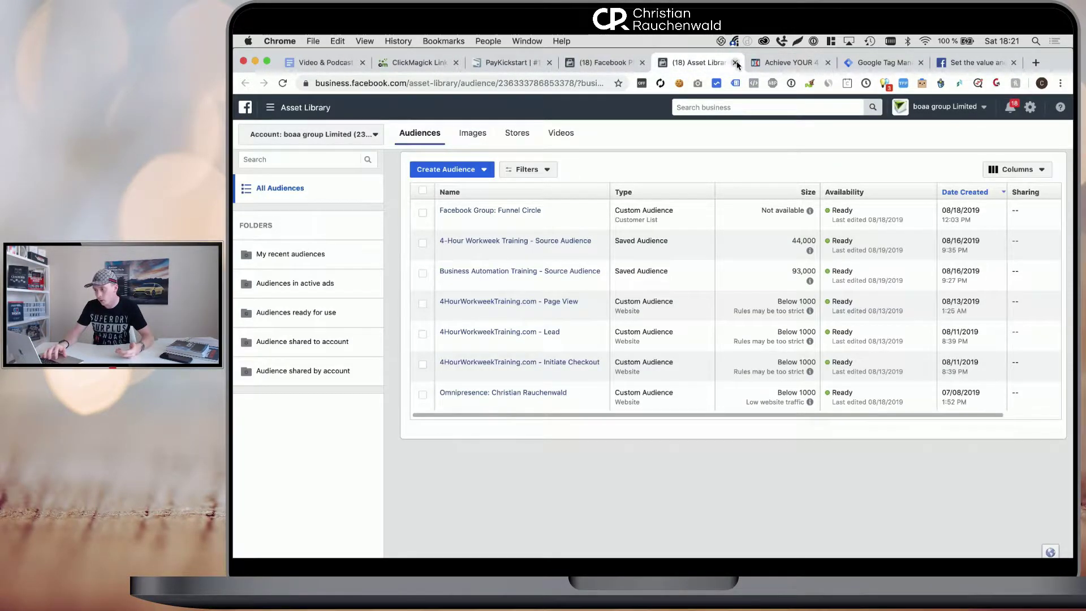
pyautogui.click(735, 62)
# Step: Exit the ClickFunnels page editor for the 4-Hour Work Week page without saving changes
pyautogui.click(618, 67)
pyautogui.click(695, 62)
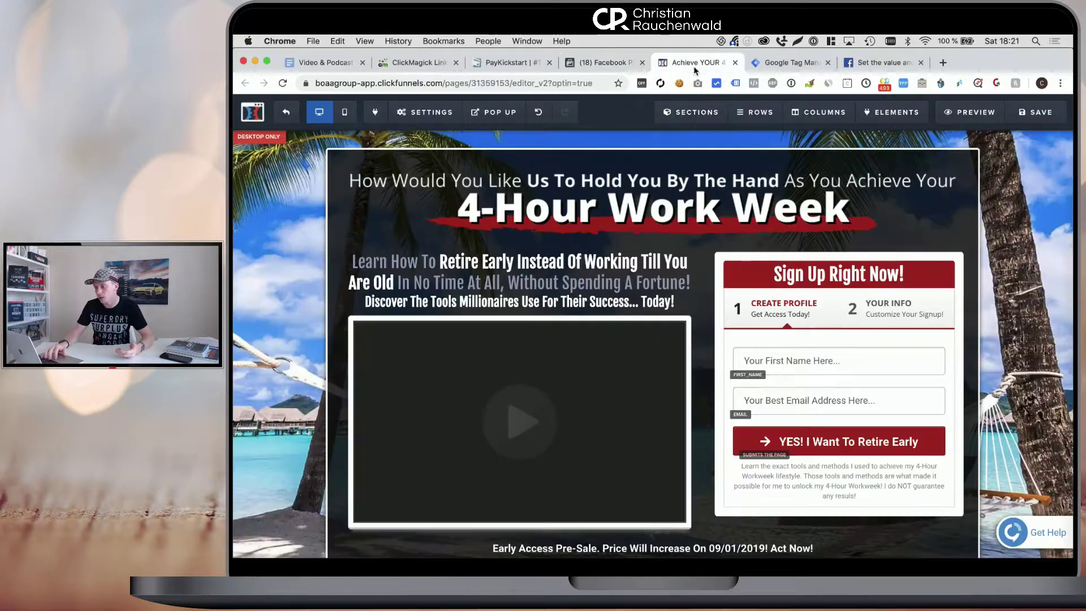
pyautogui.click(286, 113)
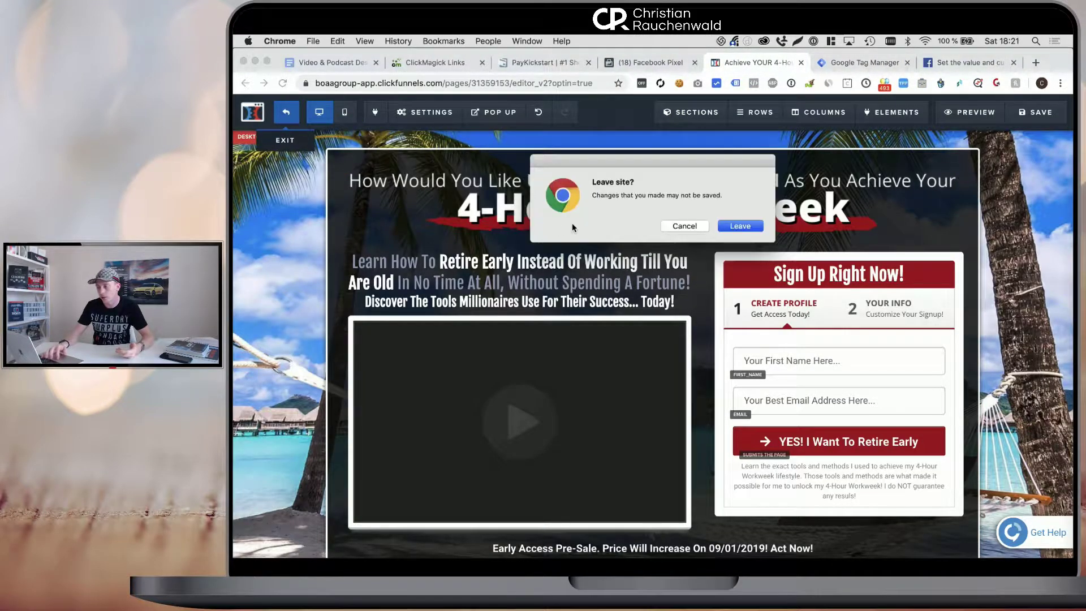
pyautogui.click(741, 225)
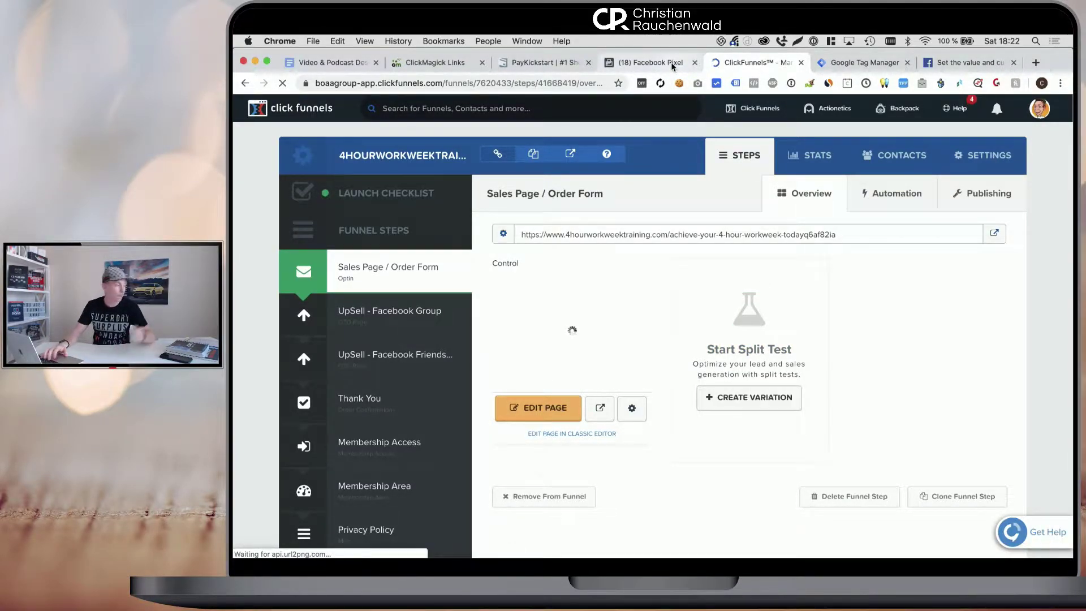
# Step: In Facebook Events Manager, open the pixel installation instructions for 4HourWorkweekTraining.com, copy the entire pixel code and close the dialog
pyautogui.click(672, 66)
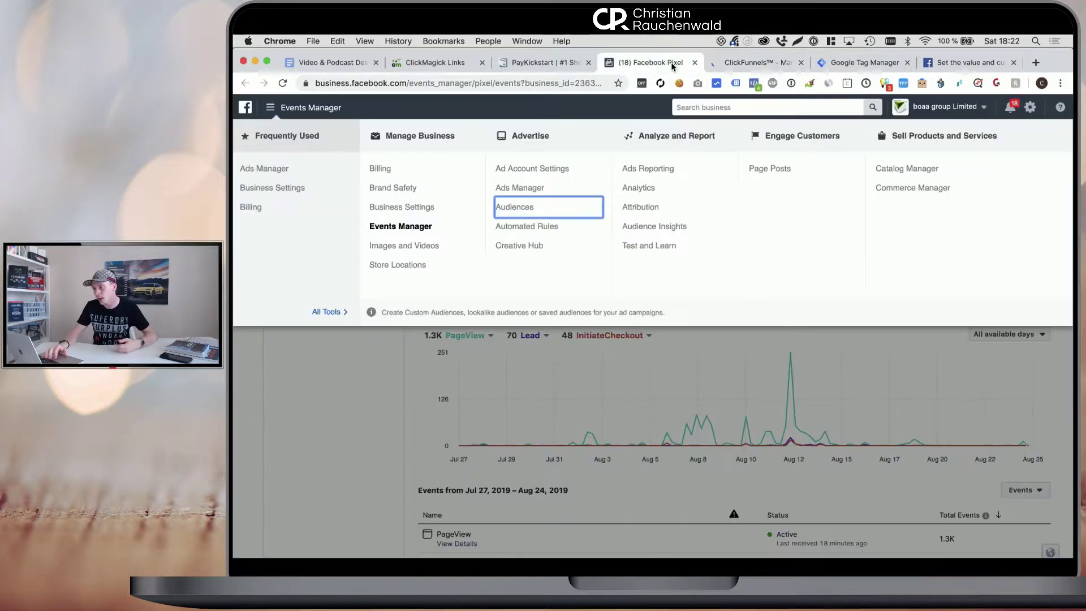
pyautogui.click(328, 428)
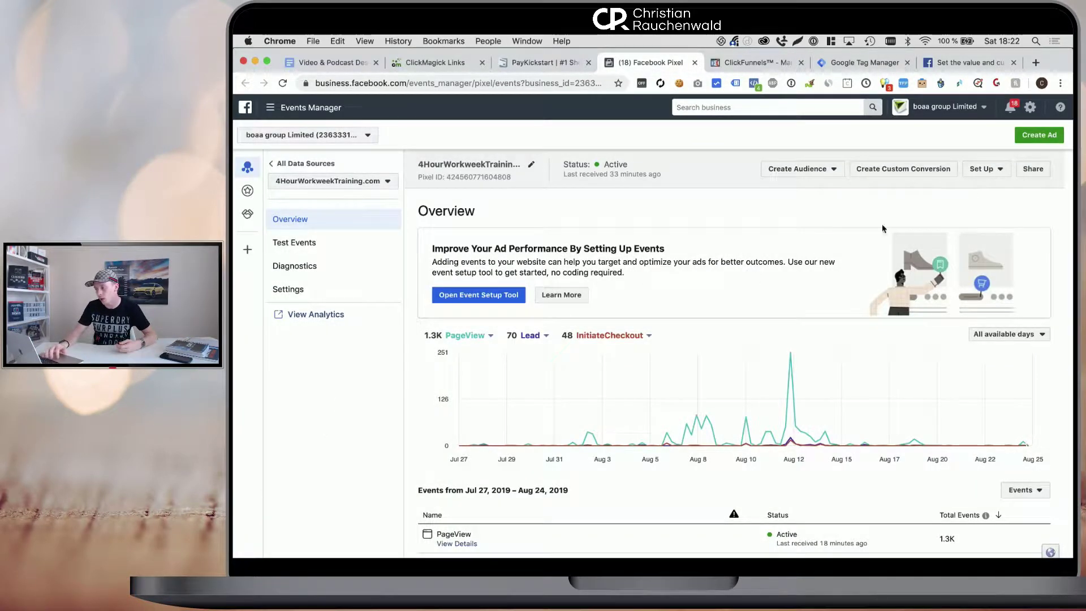
pyautogui.click(984, 169)
pyautogui.click(989, 186)
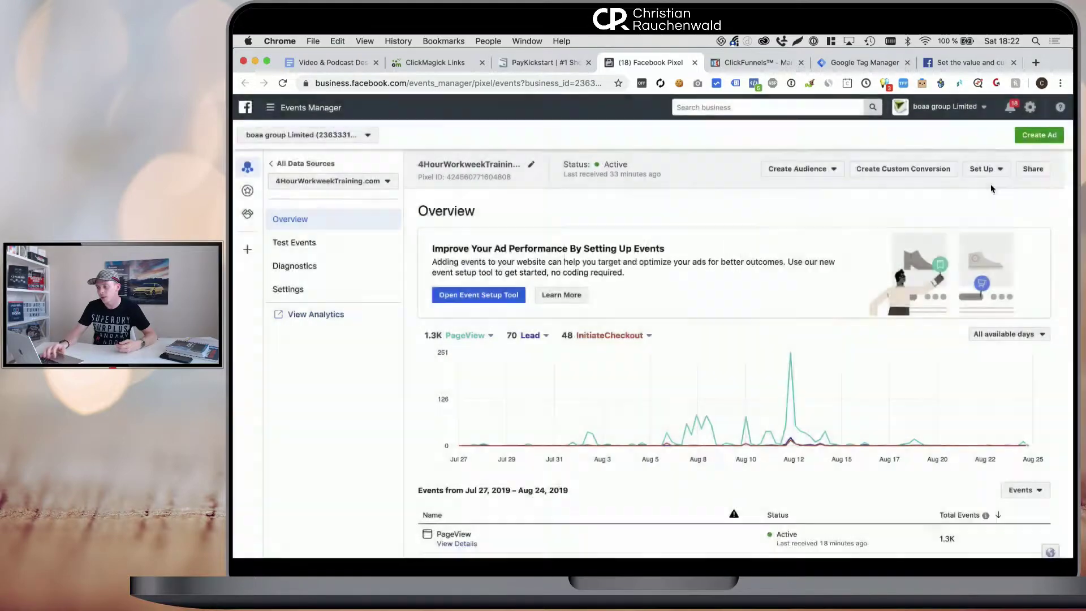
pyautogui.click(631, 313)
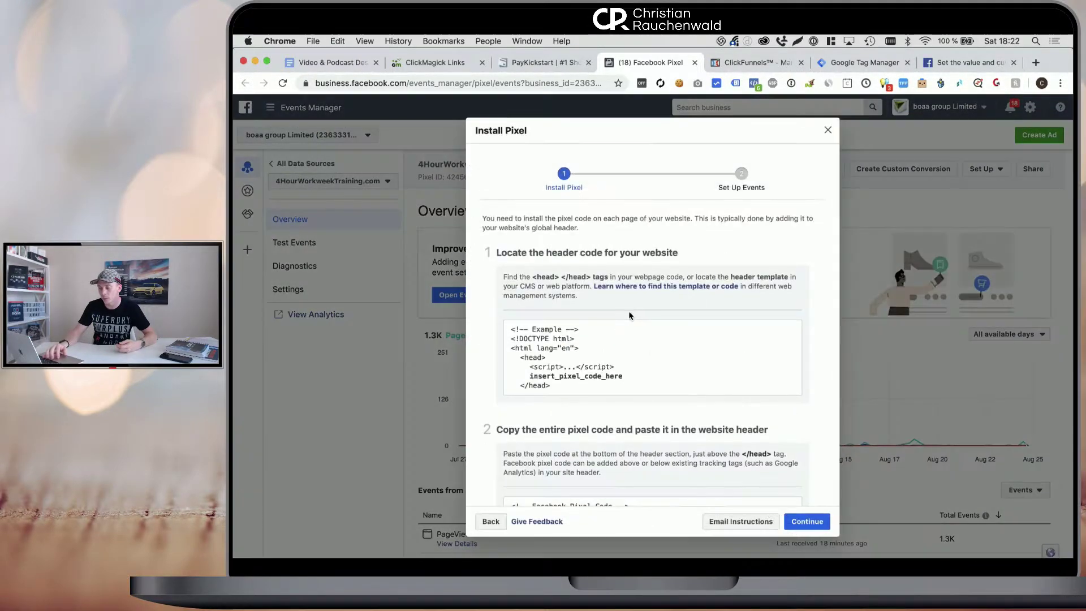
pyautogui.scroll(-3, 629, 315)
pyautogui.click(620, 422)
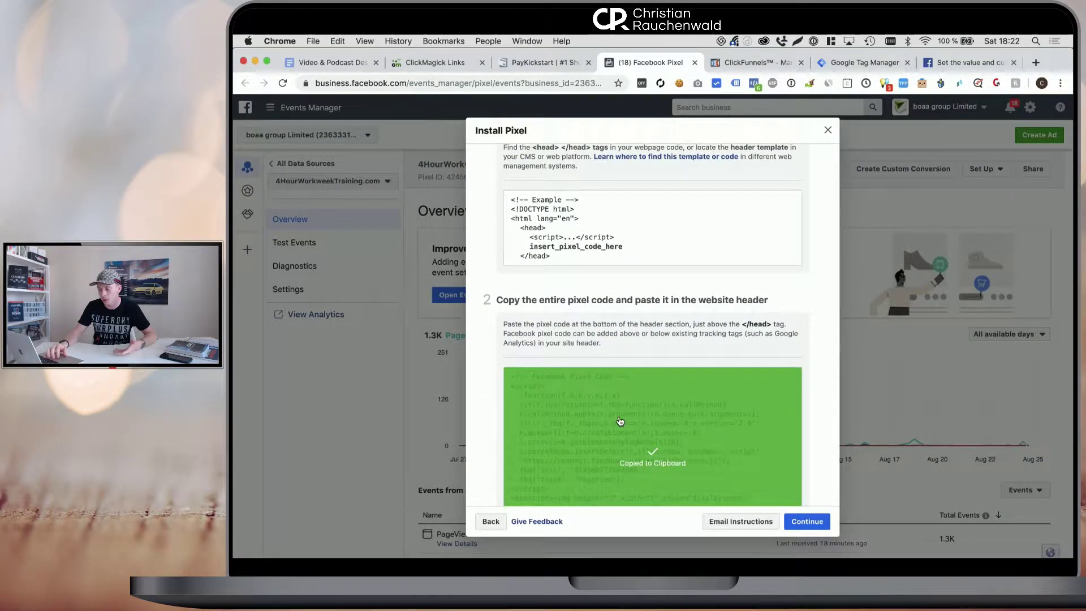
pyautogui.click(827, 129)
# Step: Switch to ClickFunnels, open the funnel's settings and enlarge the head and body tracking code boxes
pyautogui.click(752, 62)
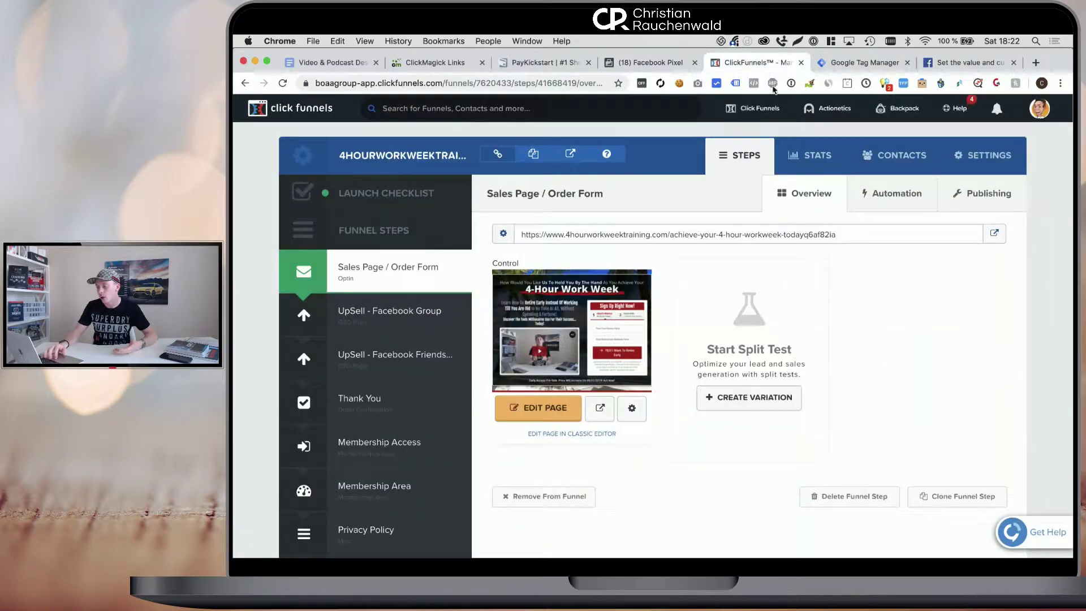
pyautogui.click(994, 153)
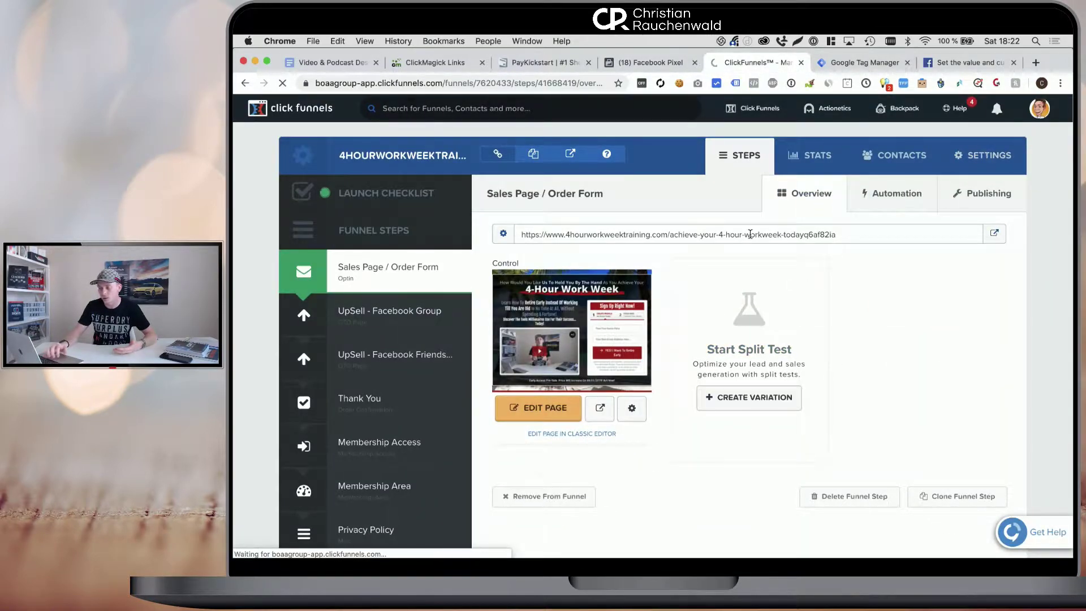
pyautogui.scroll(-5, 948, 249)
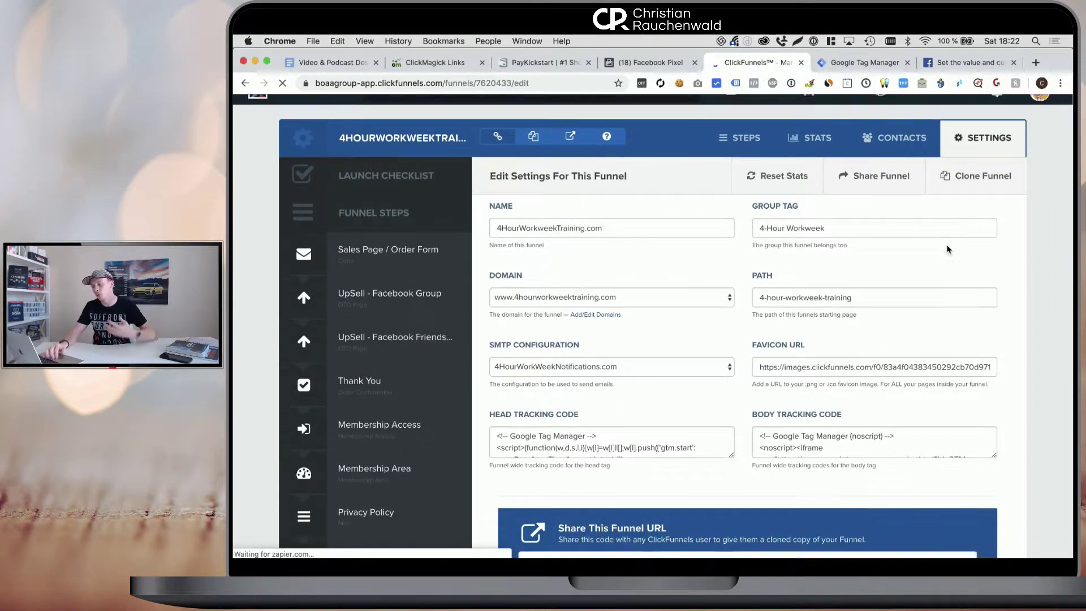
pyautogui.scroll(-2, 948, 249)
pyautogui.moveTo(732, 189); pyautogui.dragTo(733, 361)
pyautogui.moveTo(731, 402); pyautogui.dragTo(727, 417)
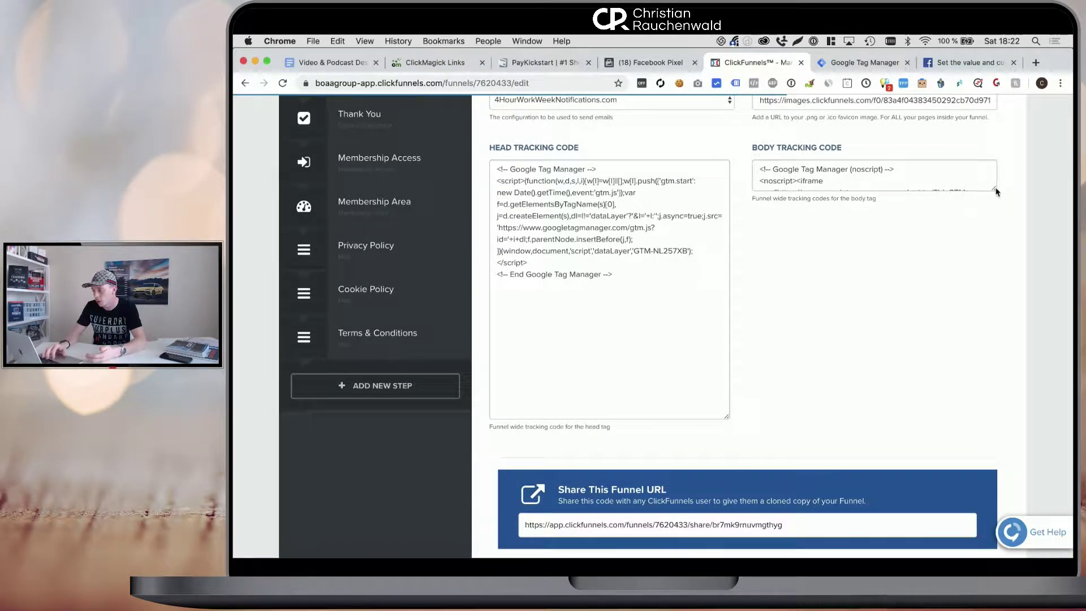
pyautogui.moveTo(994, 190); pyautogui.dragTo(974, 413)
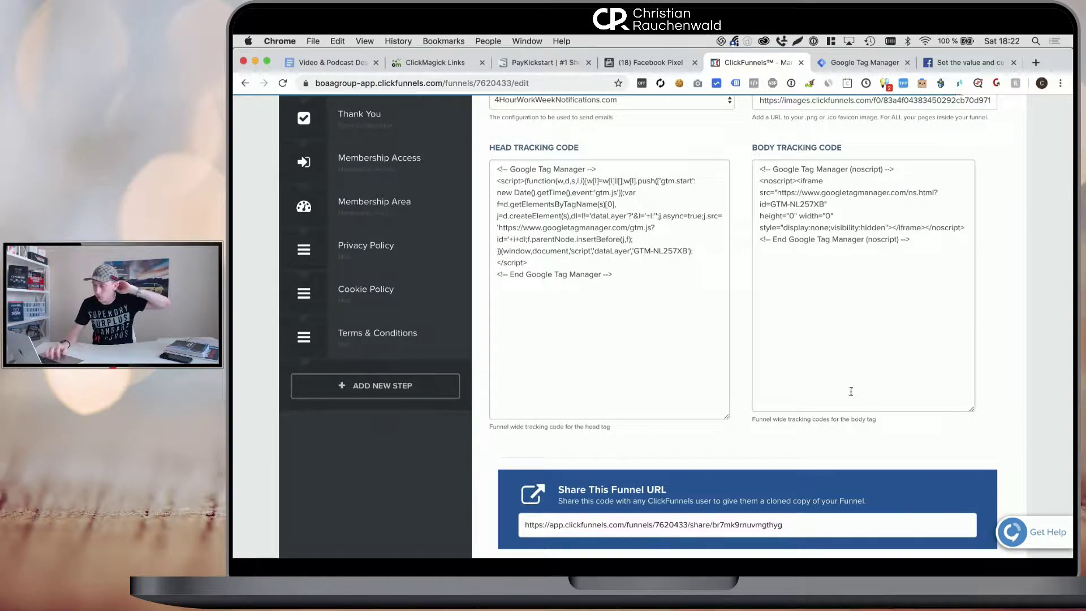
# Step: Paste the Facebook pixel code below the Google Tag Manager code in the head tracking code
pyautogui.click(673, 291)
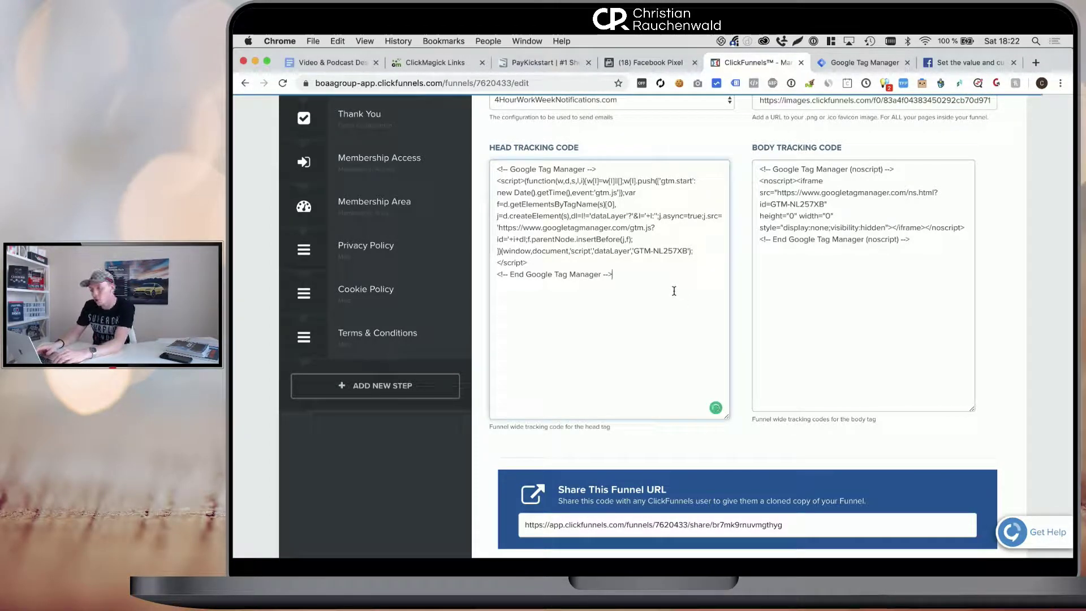
pyautogui.press('Return')
pyautogui.press('super+v')
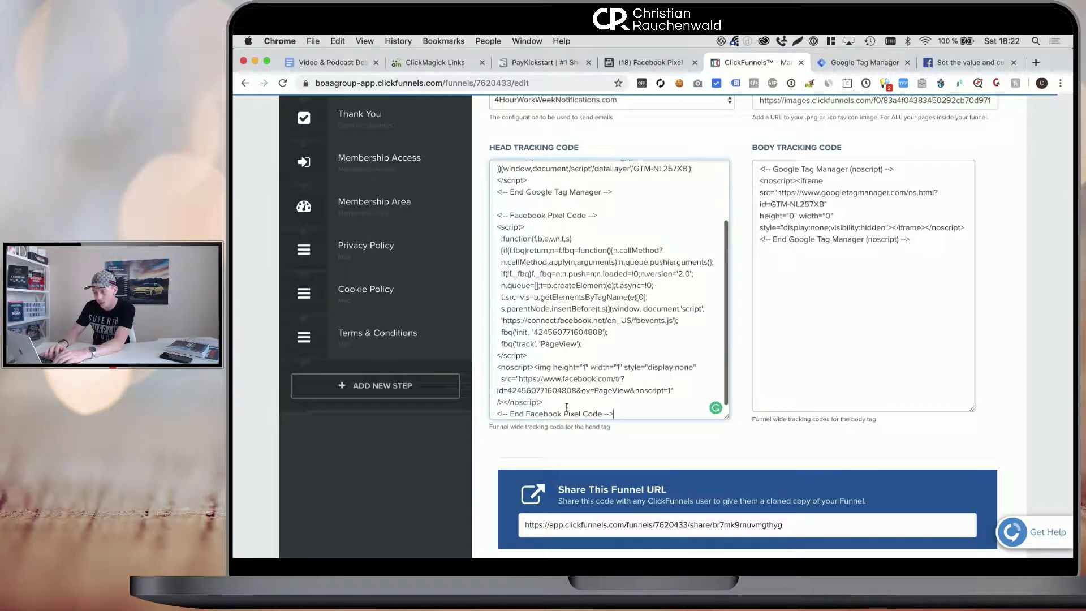
# Step: Move the Facebook pixel's noscript block from the head tracking code to the end of the body tracking code, and save the funnel settings
pyautogui.moveTo(563, 402); pyautogui.dragTo(497, 367)
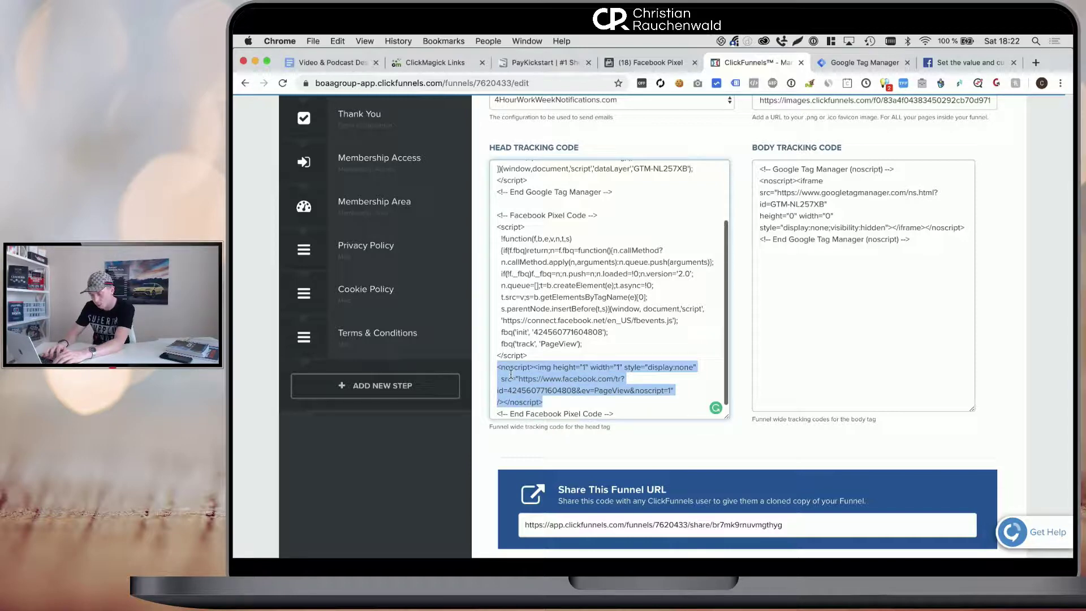
pyautogui.press('super+x')
pyautogui.click(819, 286)
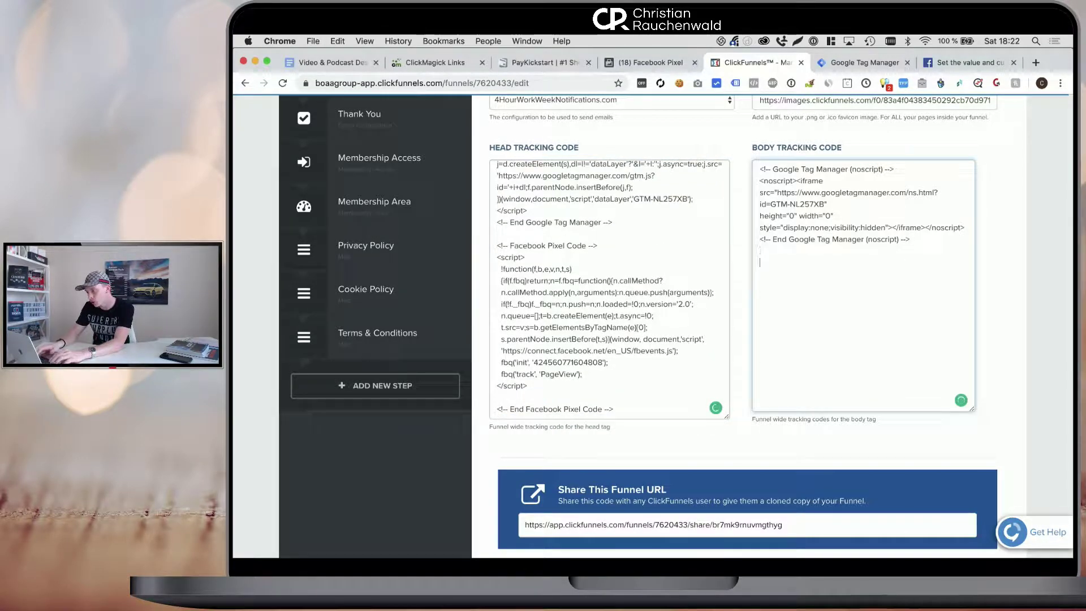
pyautogui.press('super+v')
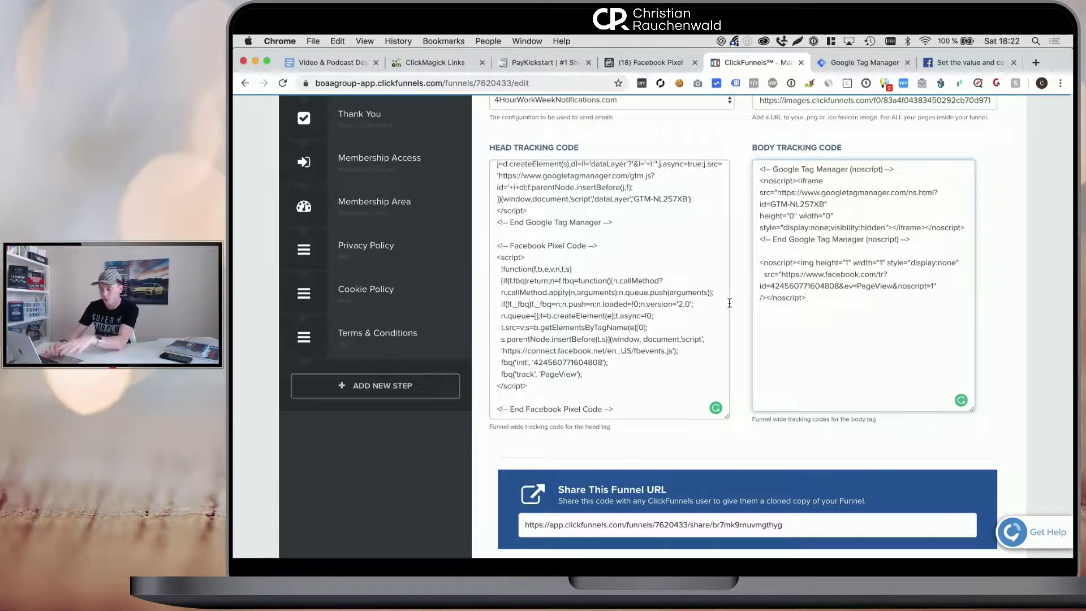
pyautogui.scroll(-15, 729, 303)
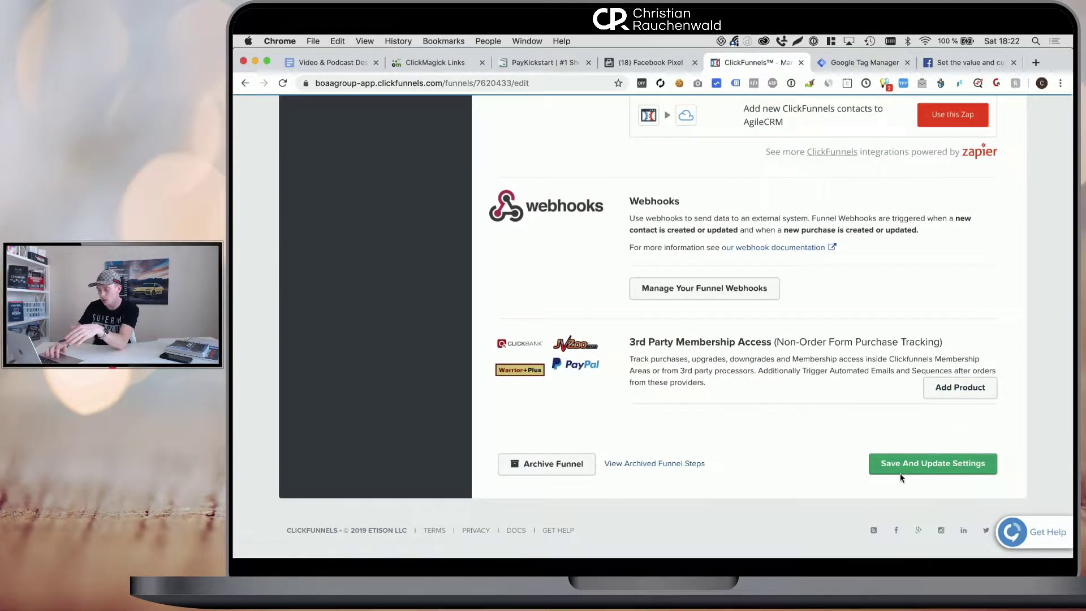
pyautogui.click(903, 465)
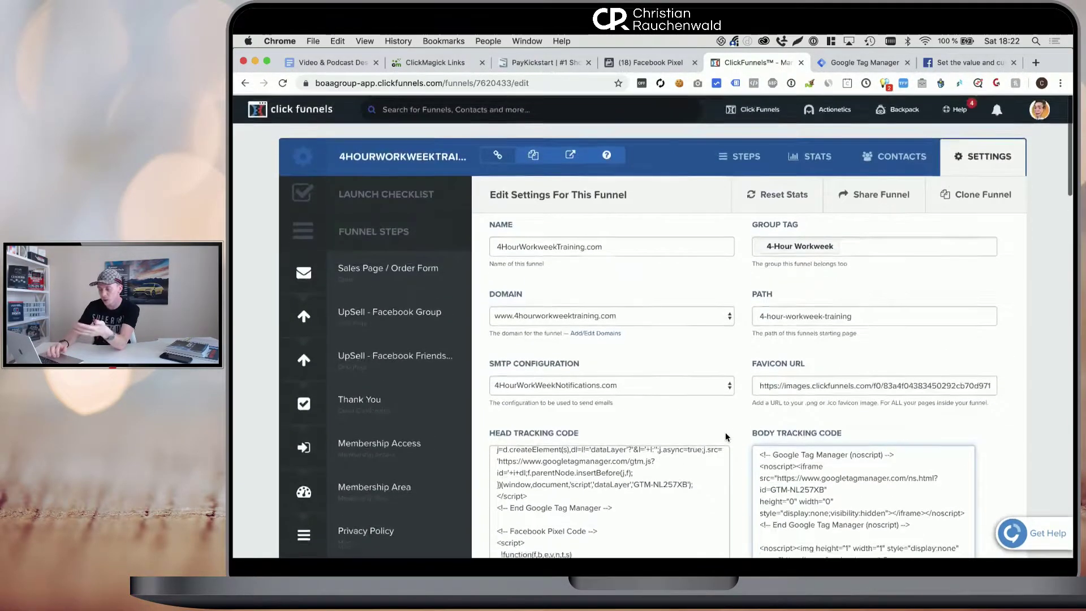
# Step: Open the Sales Page / Order Form page in the page editor and bring up its footer tracking code
pyautogui.scroll(-2, 725, 436)
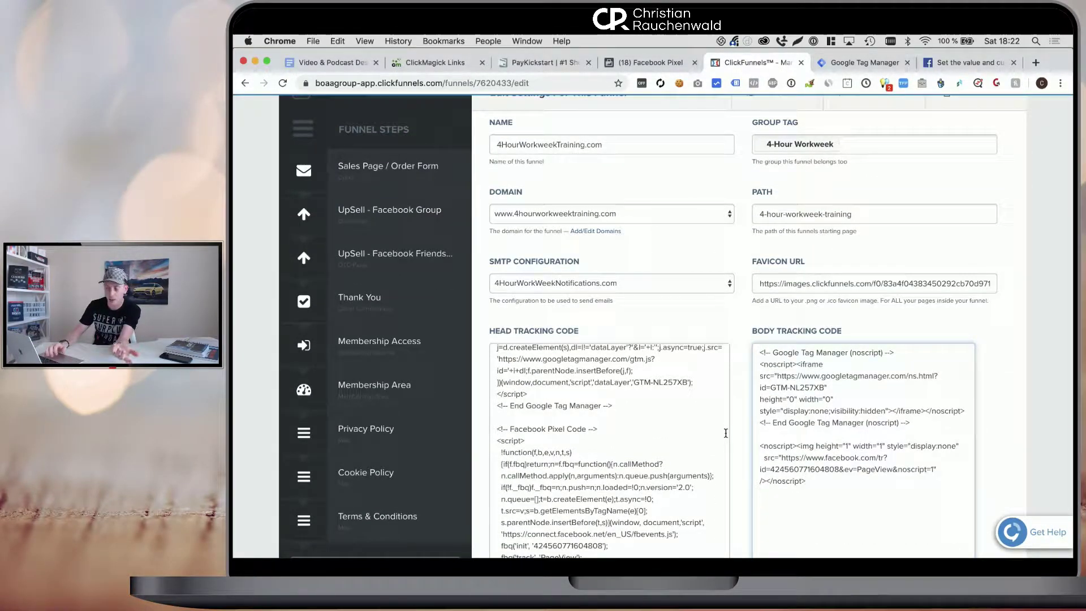
pyautogui.click(388, 166)
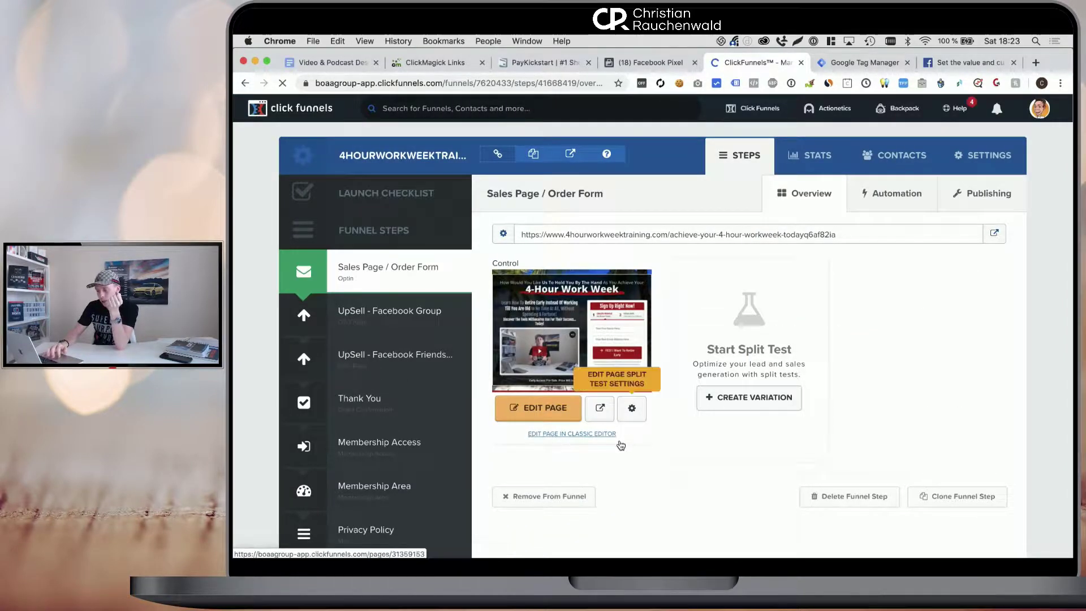
pyautogui.click(568, 410)
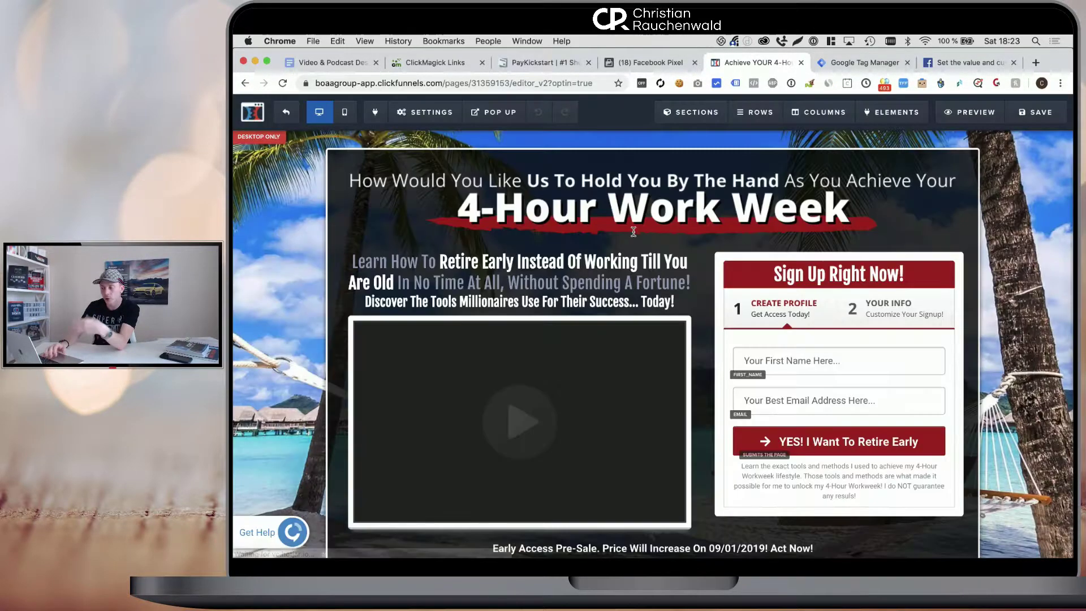
pyautogui.click(426, 116)
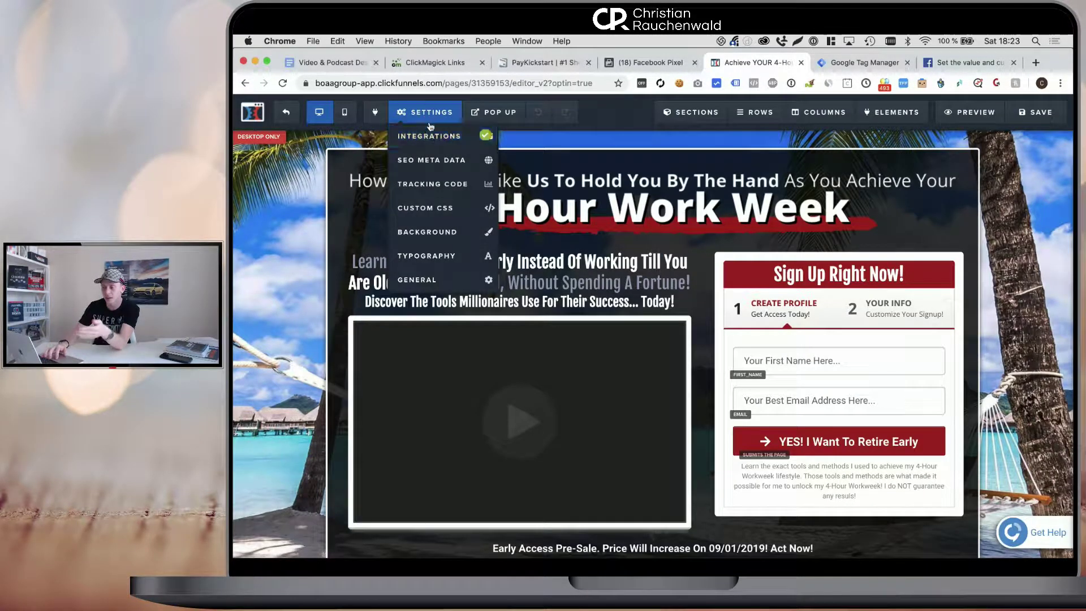
pyautogui.click(432, 182)
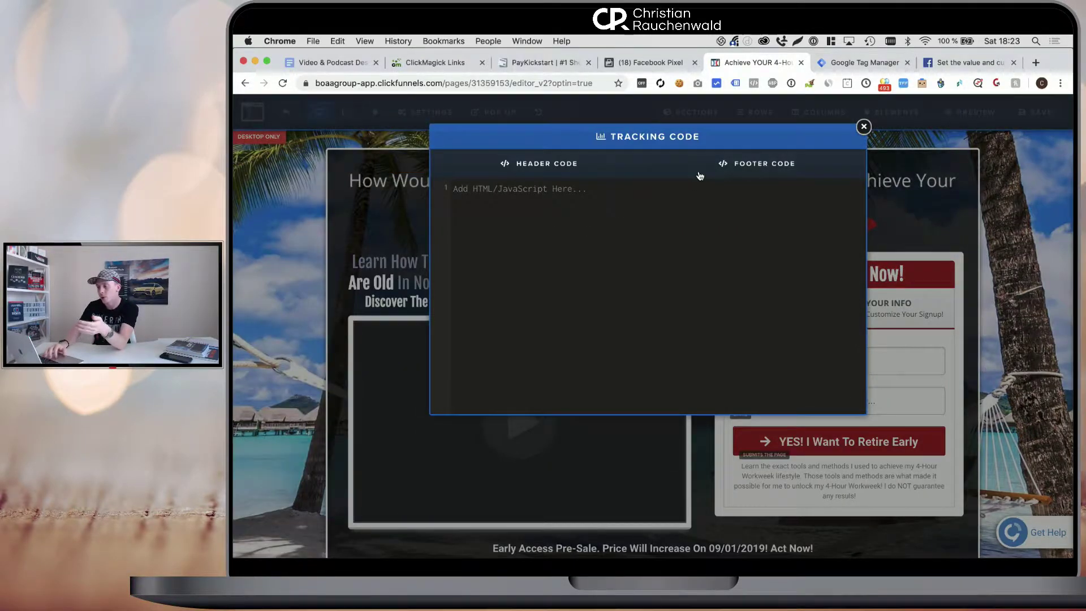
pyautogui.click(701, 176)
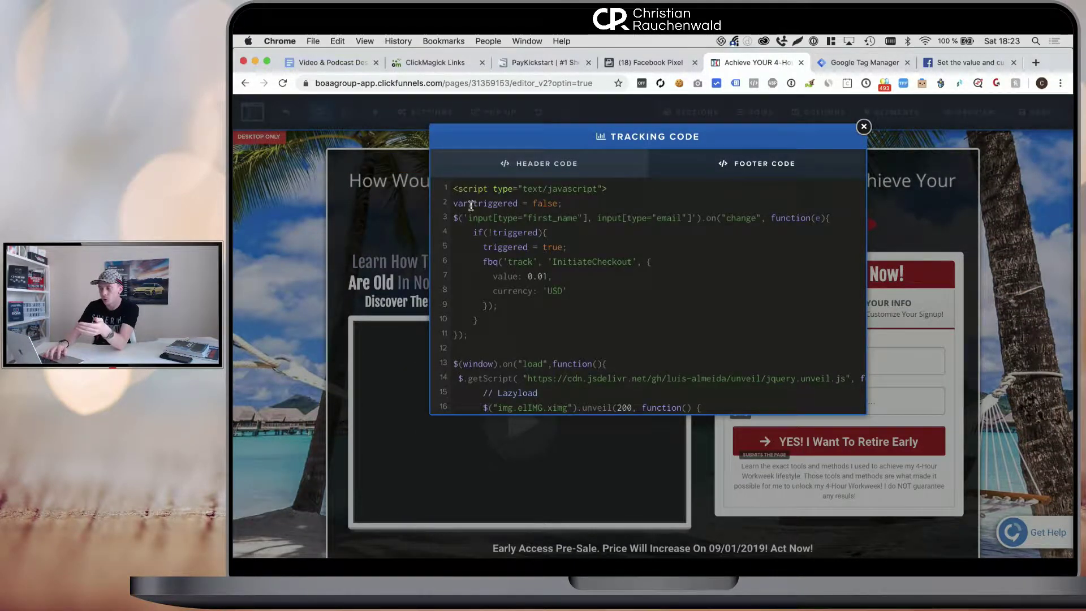
# Step: Examine the footer script's triggered flag, its first-name and email field selectors and the InitiateCheckout event, and close the tracking code
pyautogui.scroll(-1, 471, 206)
pyautogui.scroll(1, 470, 205)
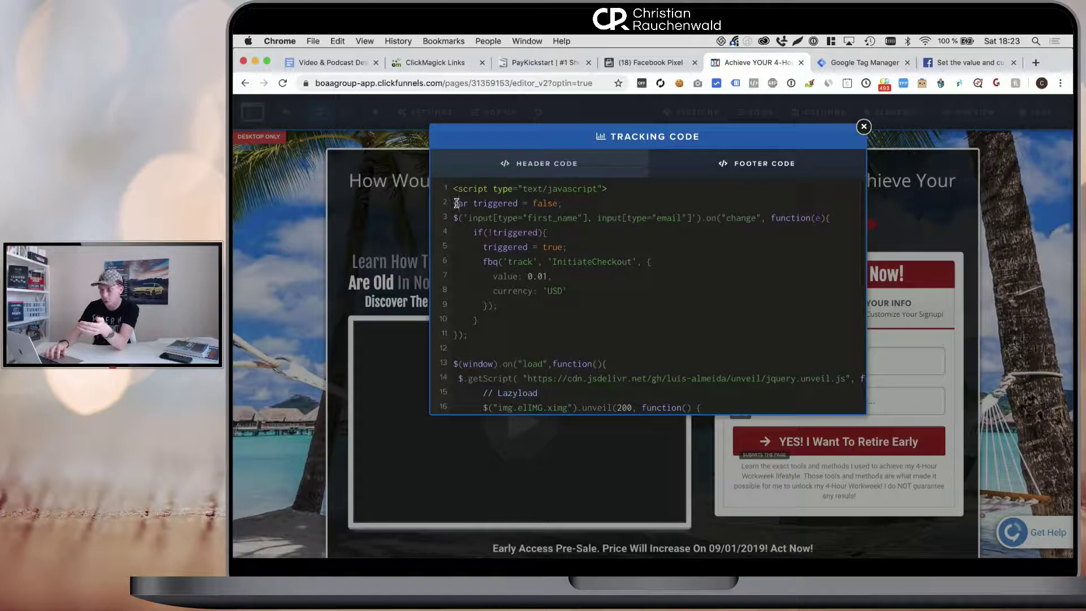
pyautogui.moveTo(455, 203); pyautogui.dragTo(574, 213)
pyautogui.click(474, 209)
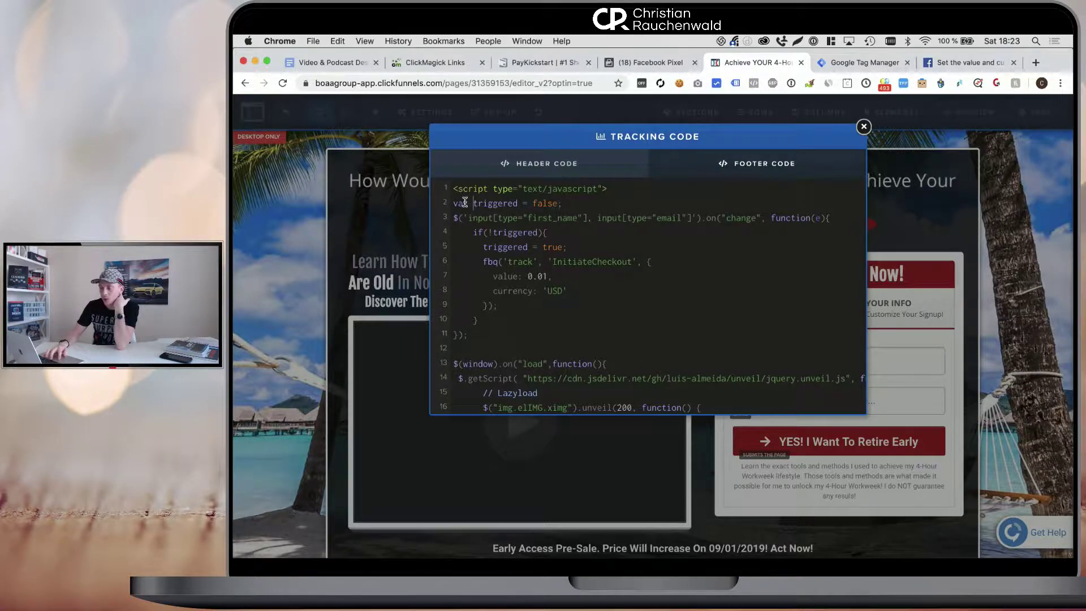
pyautogui.moveTo(465, 202); pyautogui.dragTo(575, 201)
pyautogui.click(579, 200)
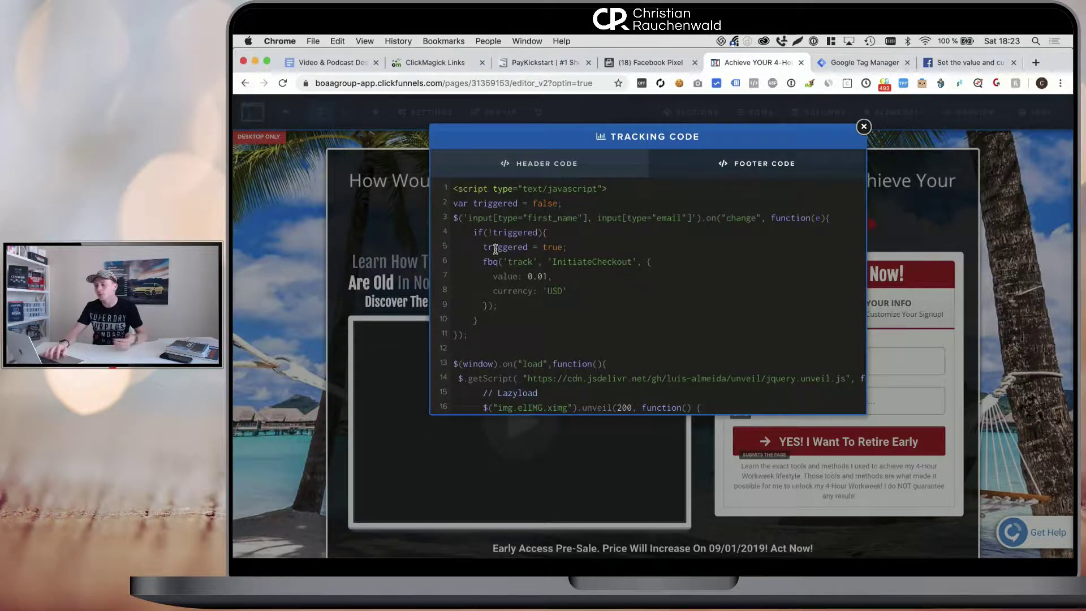
pyautogui.moveTo(495, 249); pyautogui.dragTo(629, 249)
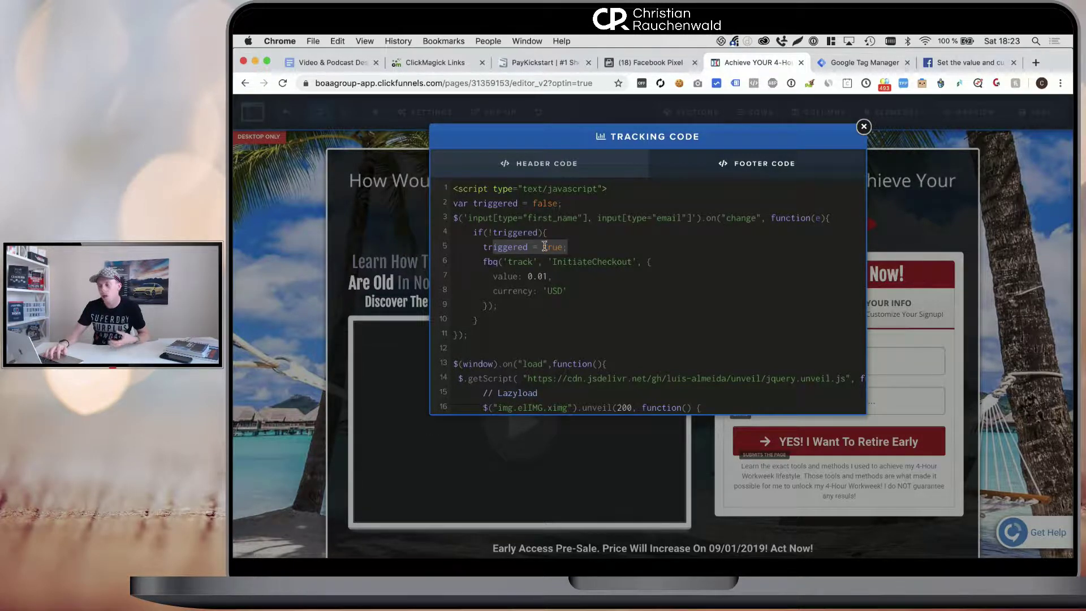
pyautogui.moveTo(496, 216); pyautogui.dragTo(692, 214)
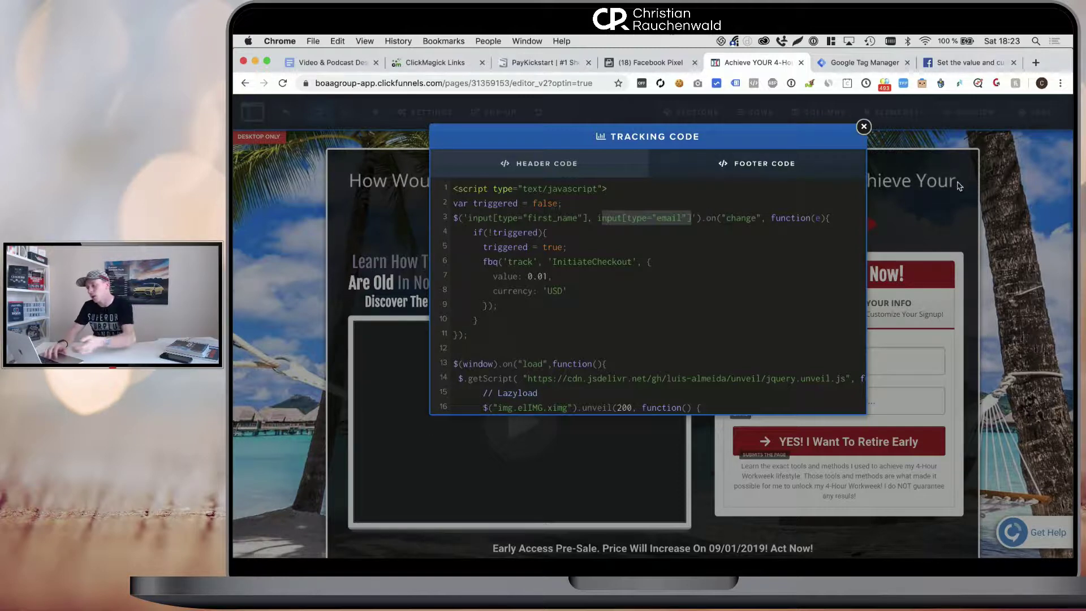
pyautogui.click(862, 127)
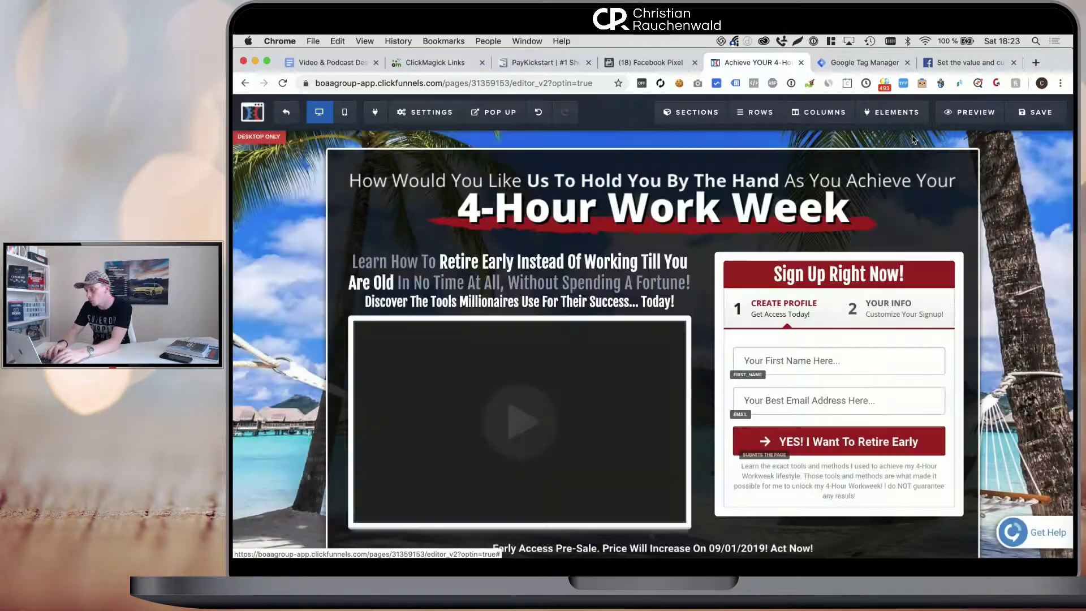
# Step: Preview the sales page and reload it with the pixel's Test Events view open in Facebook Events Manager to check for page activity
pyautogui.click(969, 112)
pyautogui.click(602, 62)
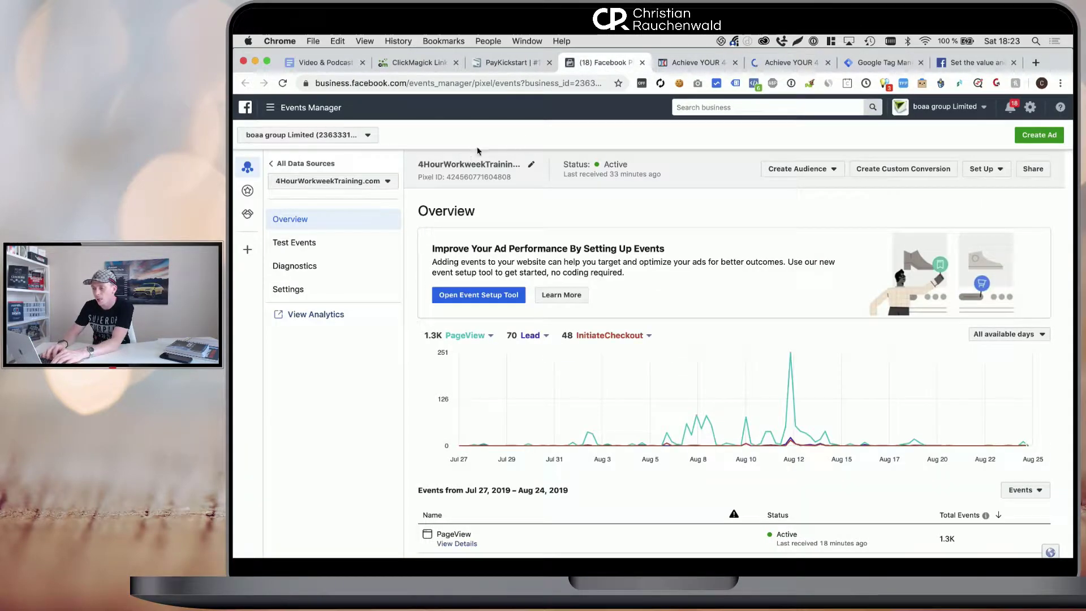
pyautogui.click(305, 244)
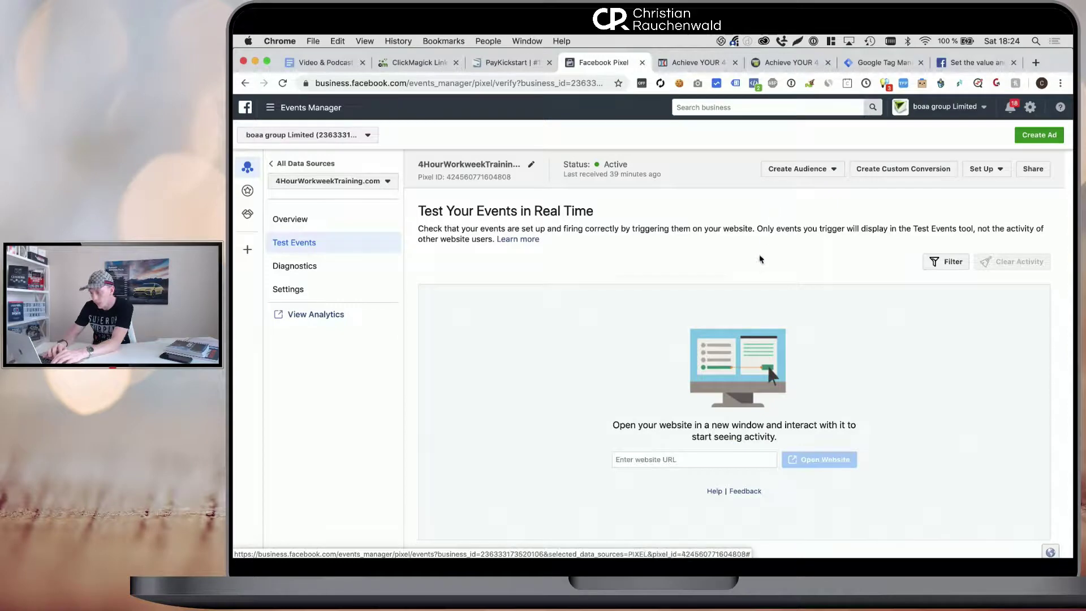
pyautogui.click(771, 65)
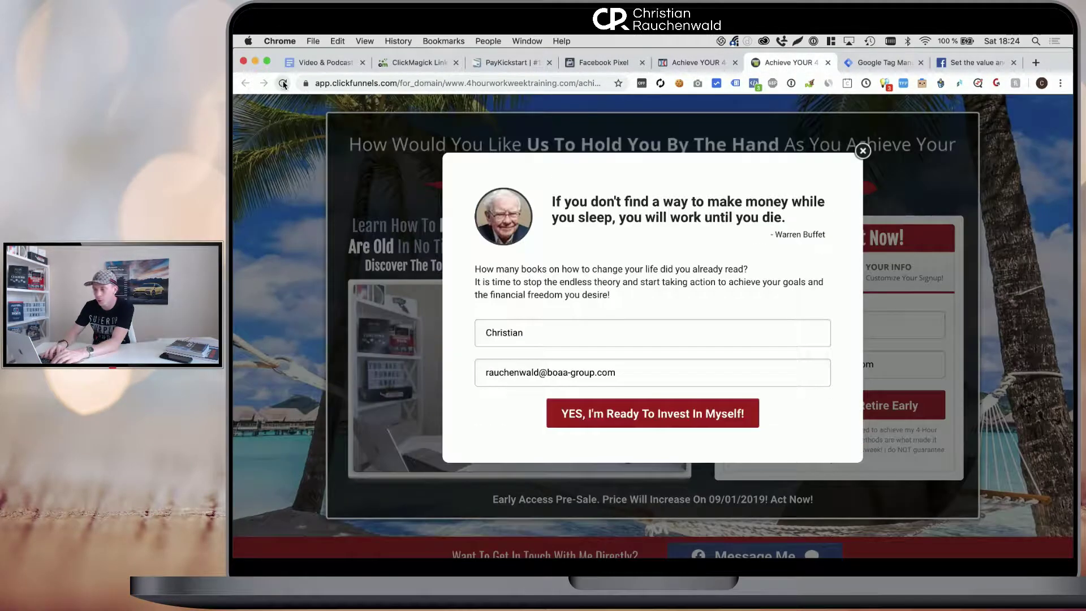
pyautogui.click(597, 63)
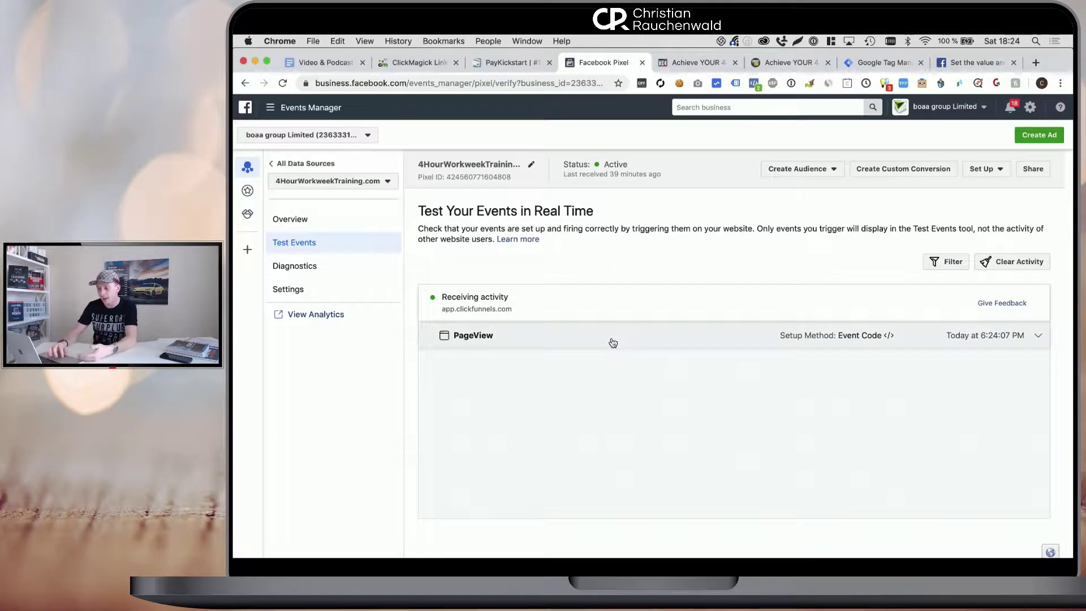
# Step: Add an "a" to the first name in the previewed sign-up form and inspect the Initiate Checkout event's value and currency in Test Events
pyautogui.click(779, 55)
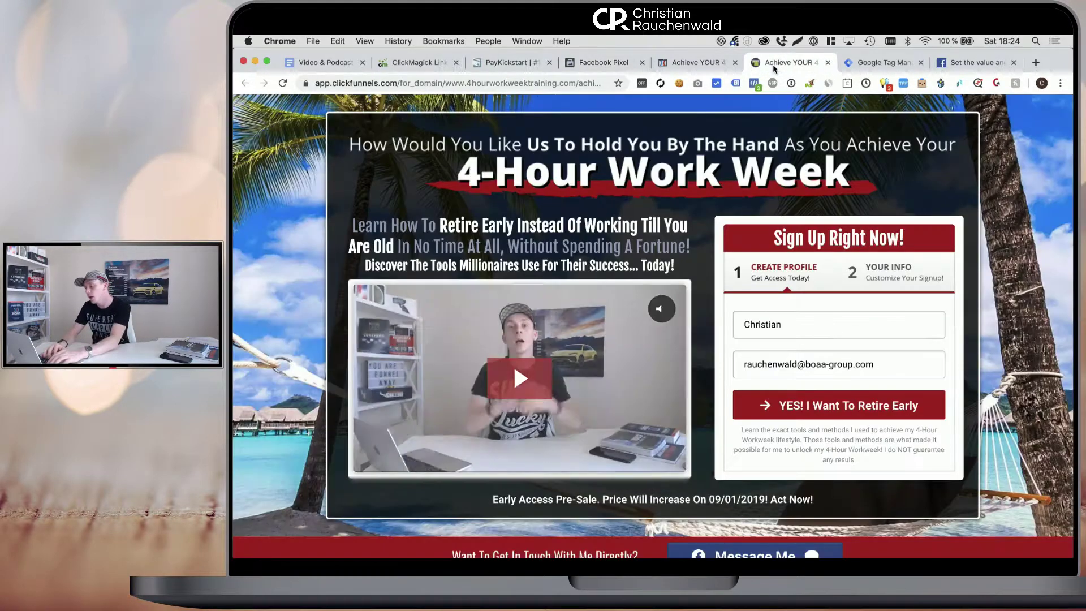
pyautogui.click(813, 328)
pyautogui.write('a')
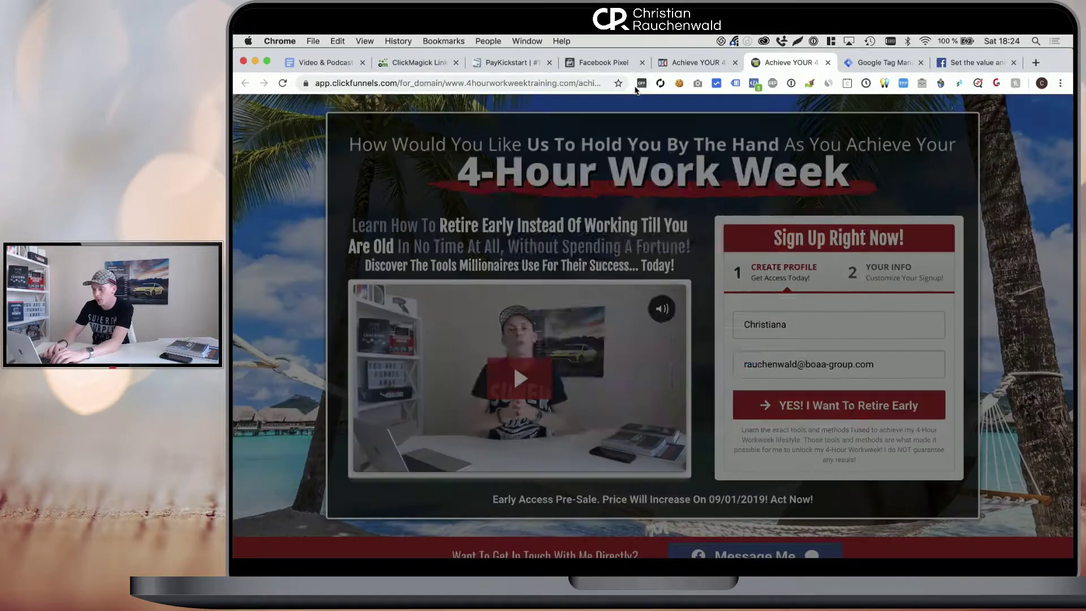
pyautogui.click(605, 62)
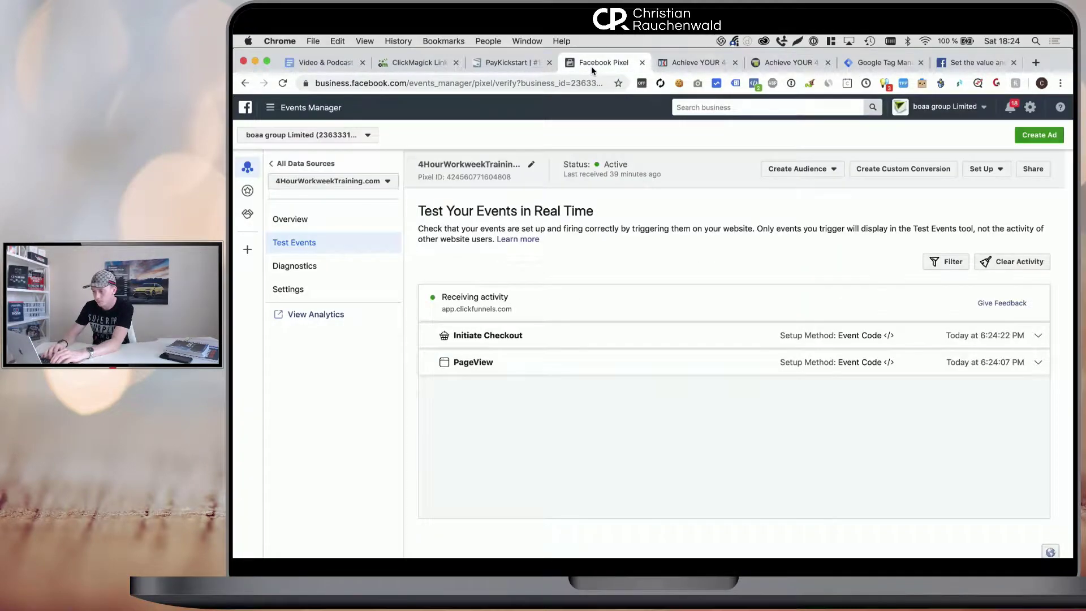
pyautogui.click(539, 338)
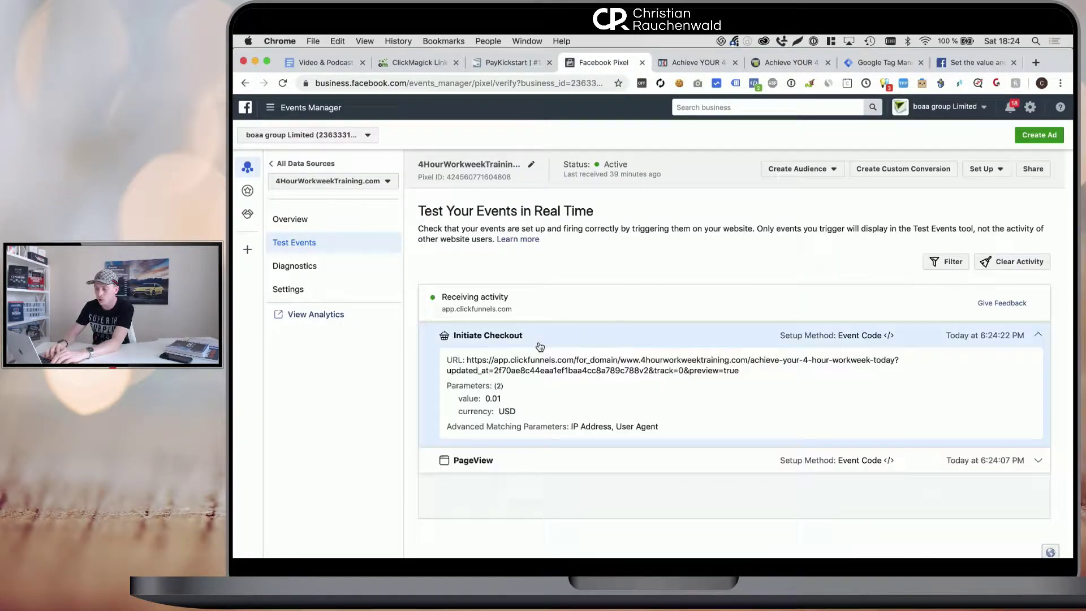
pyautogui.doubleClick(493, 400)
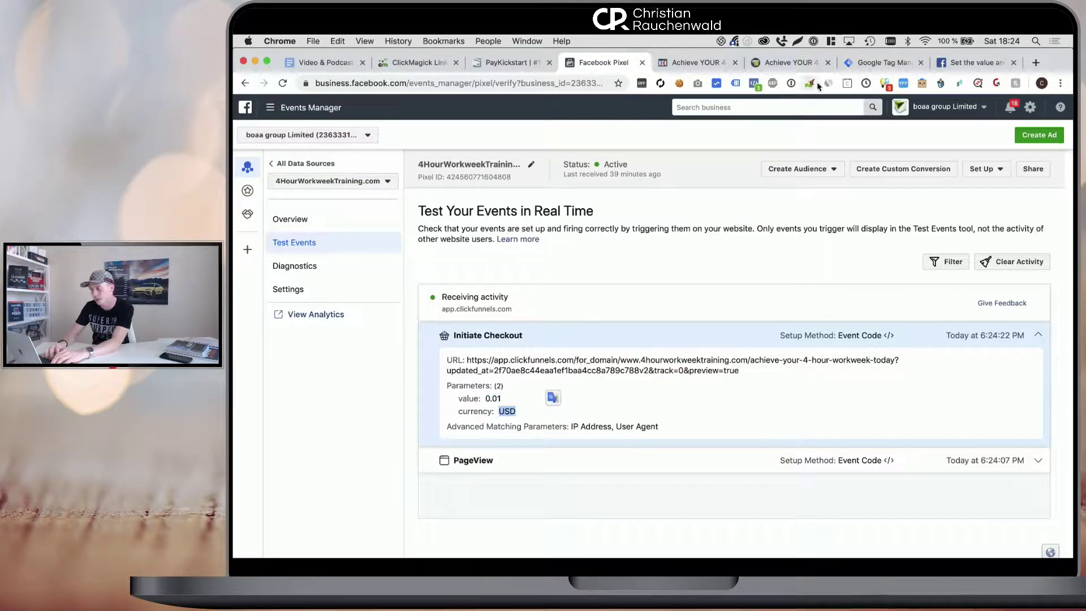
# Step: Remove the extra letter from the first name, close the pop-up form and check Test Events for a repeated Initiate Checkout event
pyautogui.click(795, 62)
pyautogui.click(762, 332)
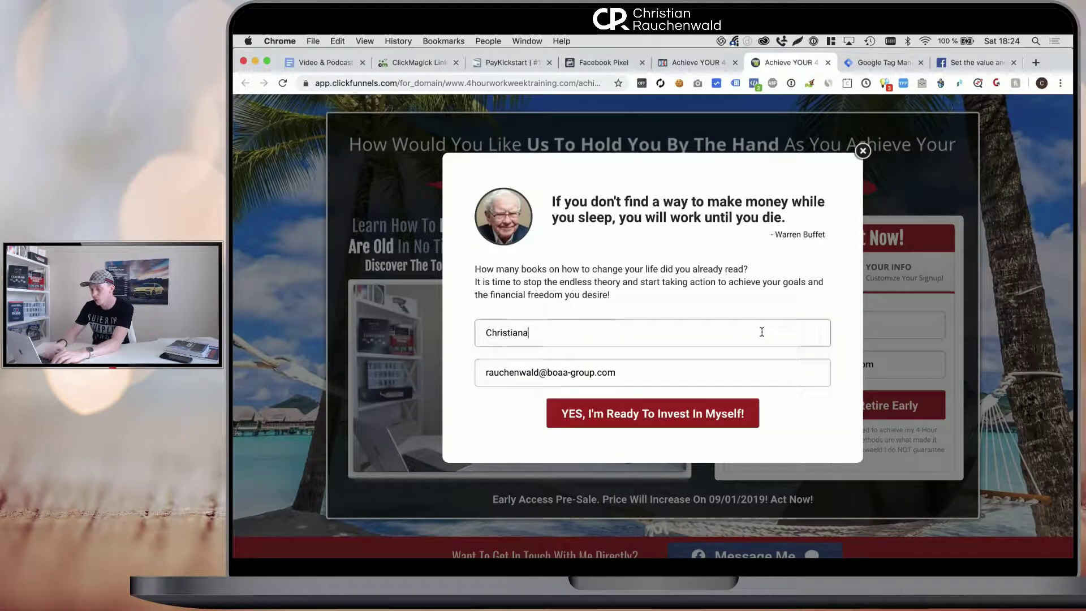
pyautogui.press('BackSpace')
pyautogui.click(931, 300)
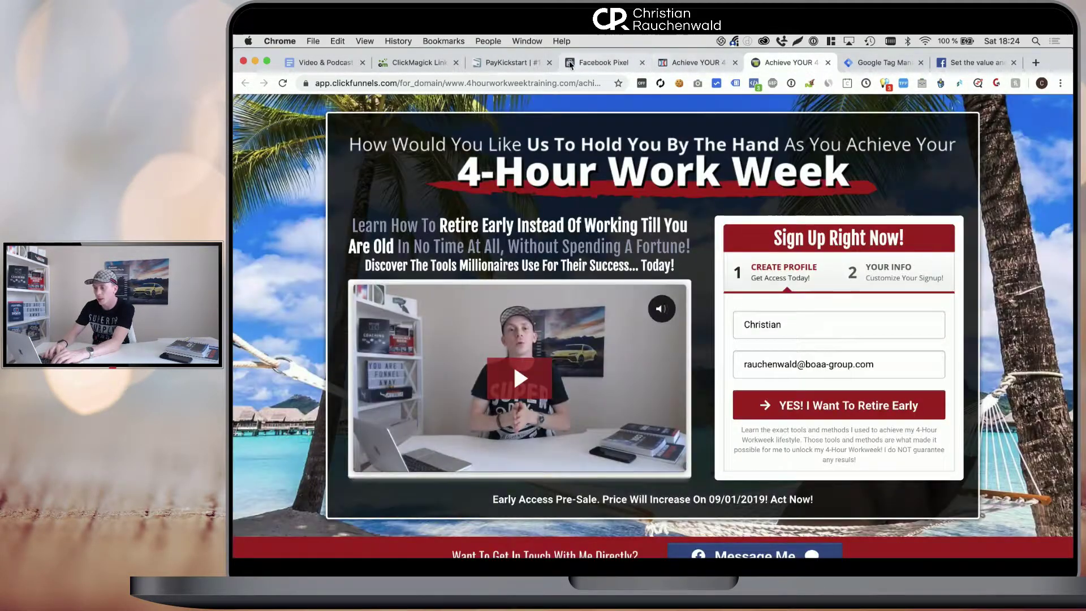
pyautogui.click(603, 62)
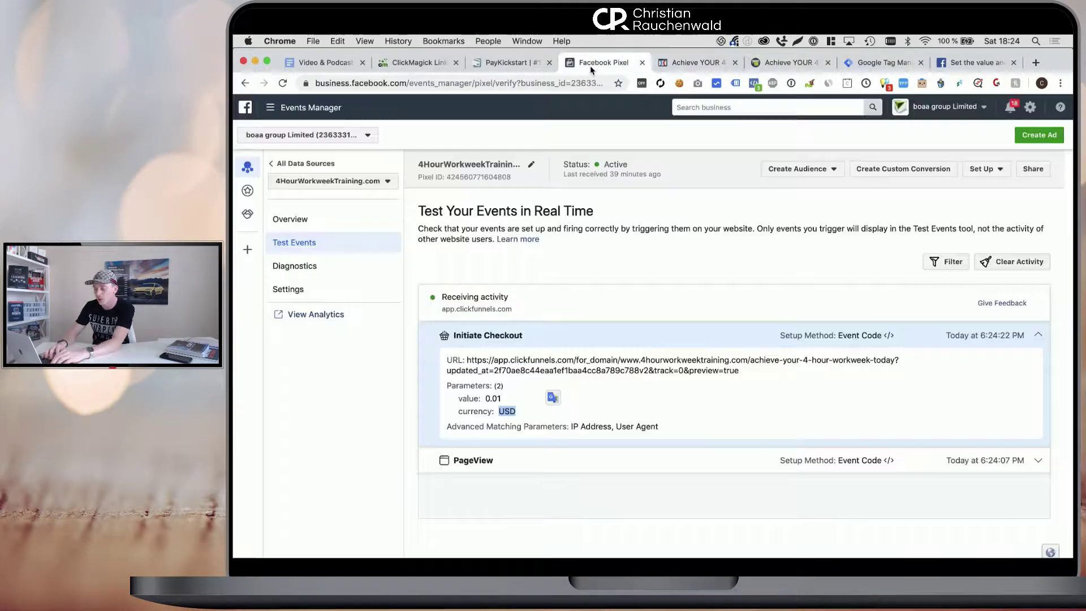
pyautogui.click(529, 342)
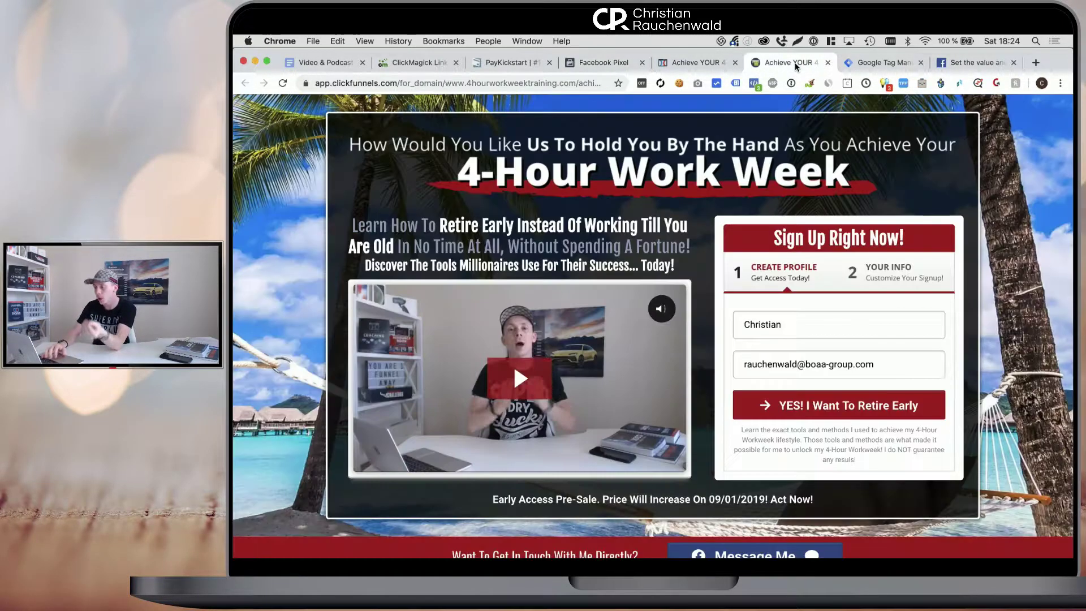
# Step: Switch to Google Tag Manager, open the Sales Page - Custom JS tag and review its Form Submission - Sales Page trigger
pyautogui.click(796, 63)
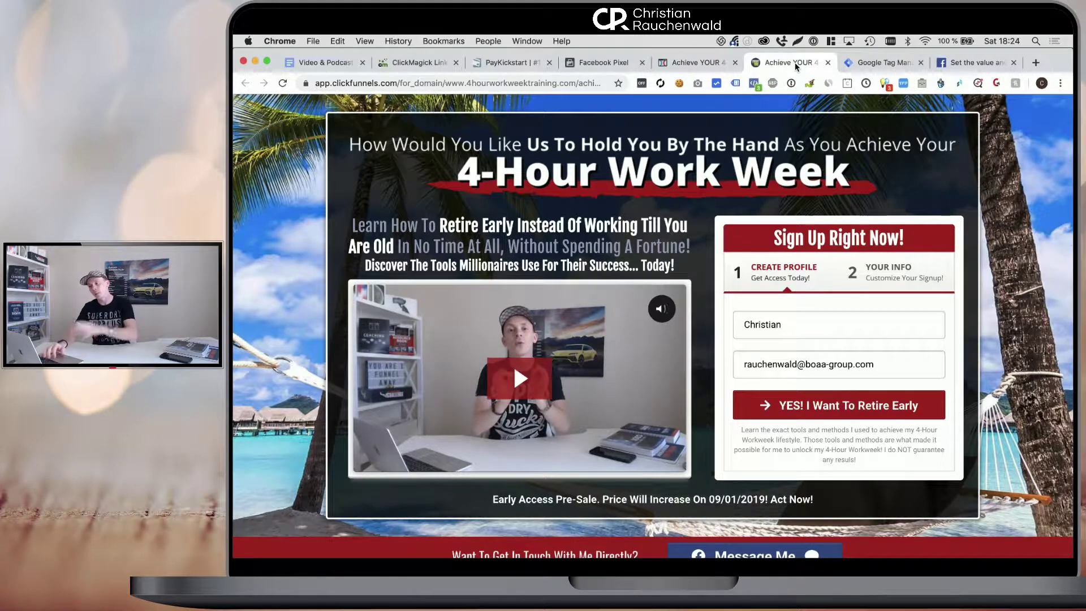
pyautogui.click(884, 62)
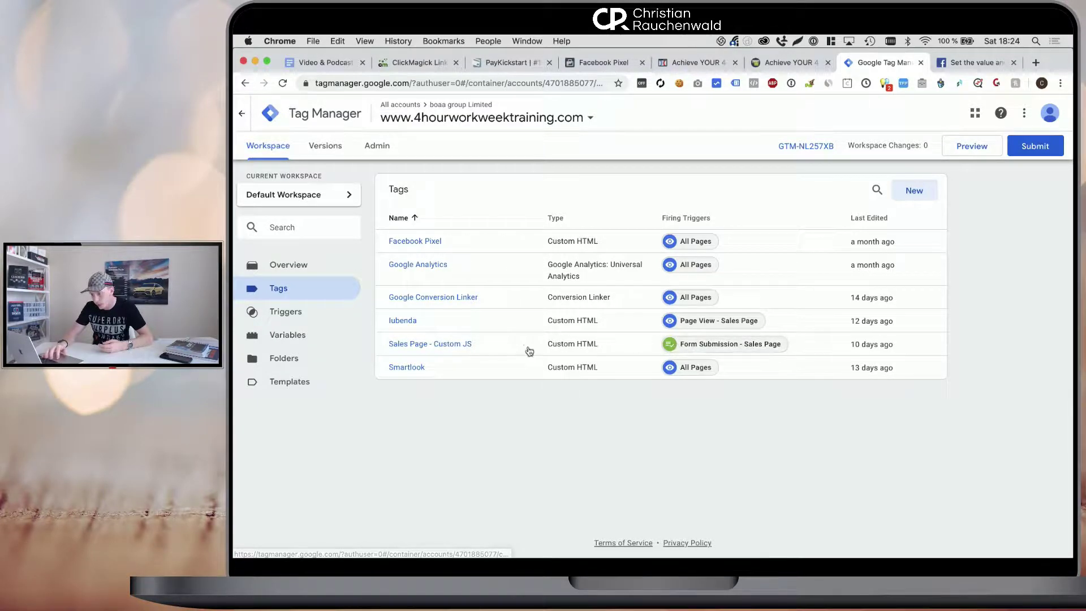
pyautogui.click(451, 344)
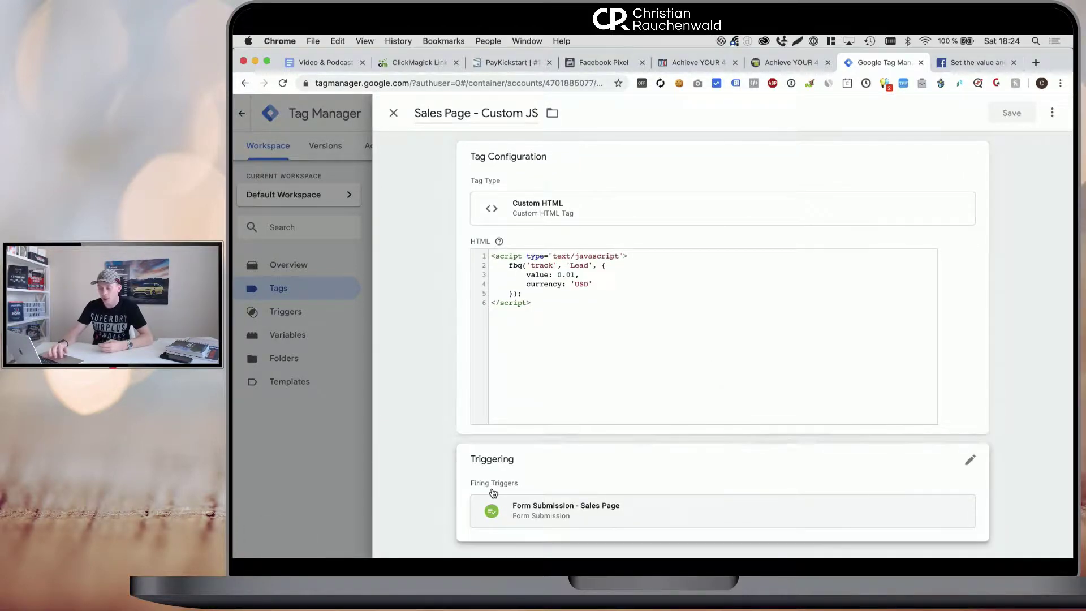
pyautogui.click(540, 514)
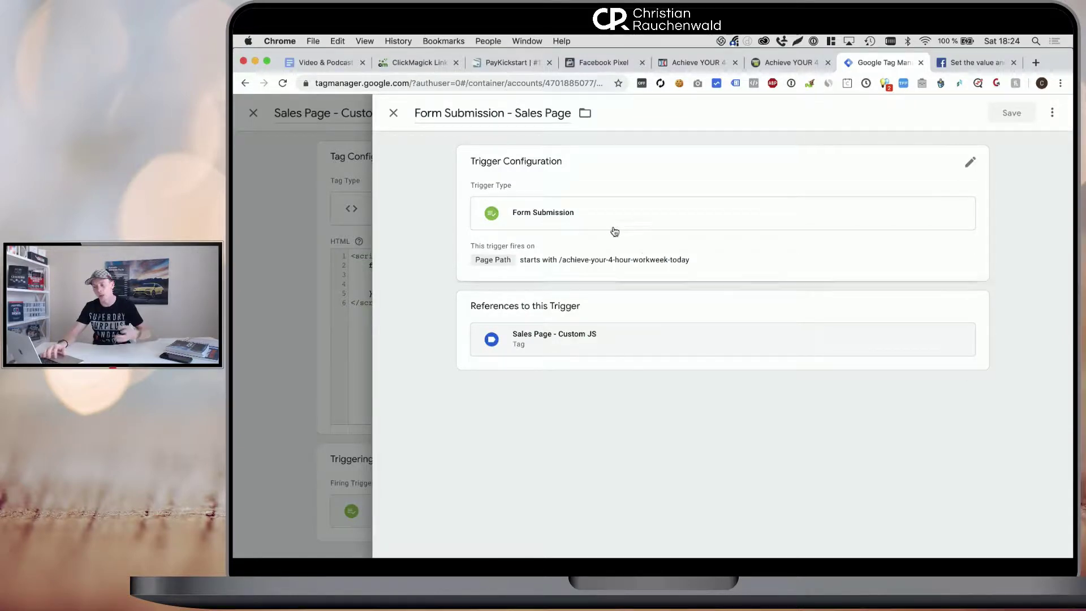
pyautogui.click(305, 225)
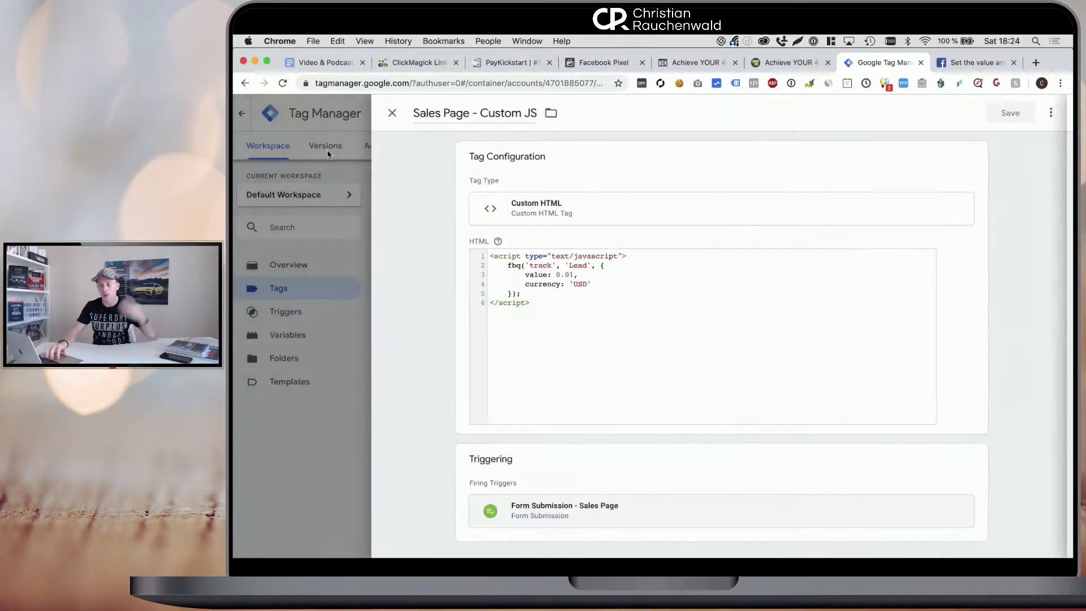
# Step: Reopen the Sales Page - Custom JS tag, copy its Lead tracking call without the script tags, and return to the tag list
pyautogui.click(393, 113)
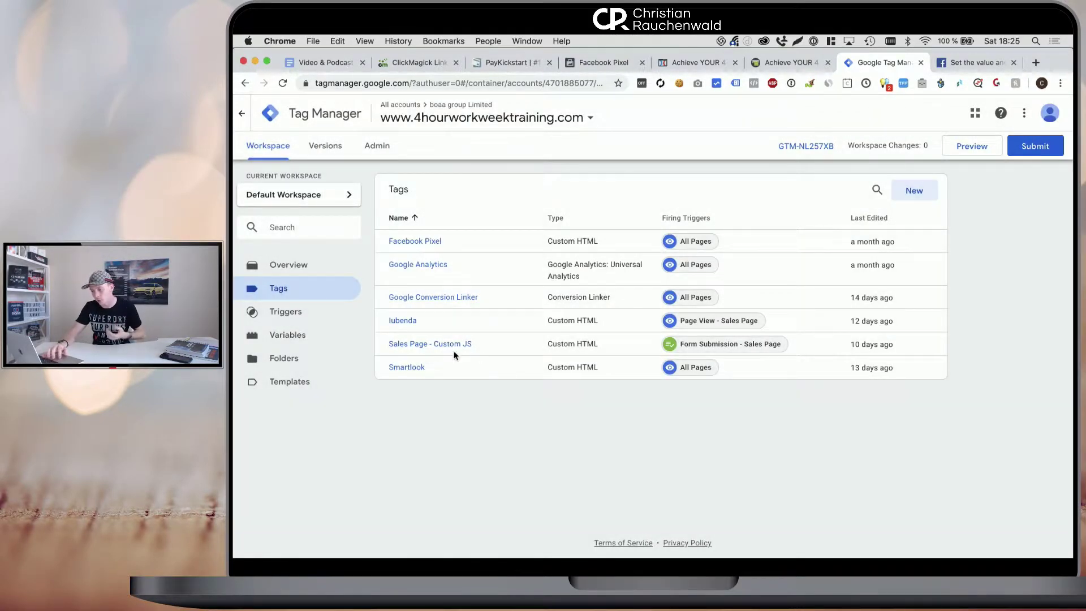
pyautogui.click(445, 345)
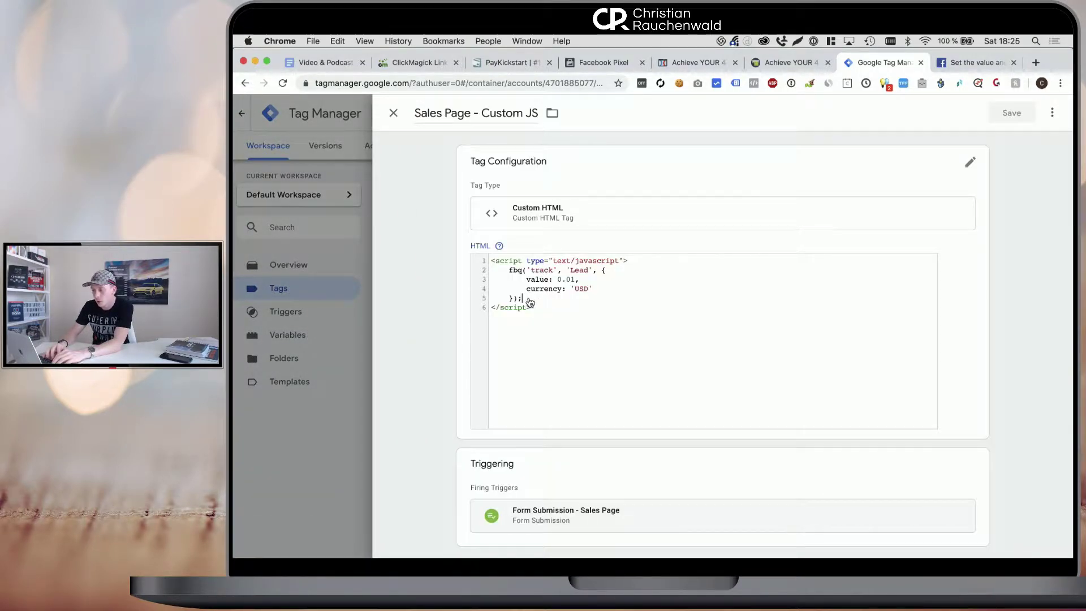
pyautogui.moveTo(534, 299); pyautogui.dragTo(510, 273)
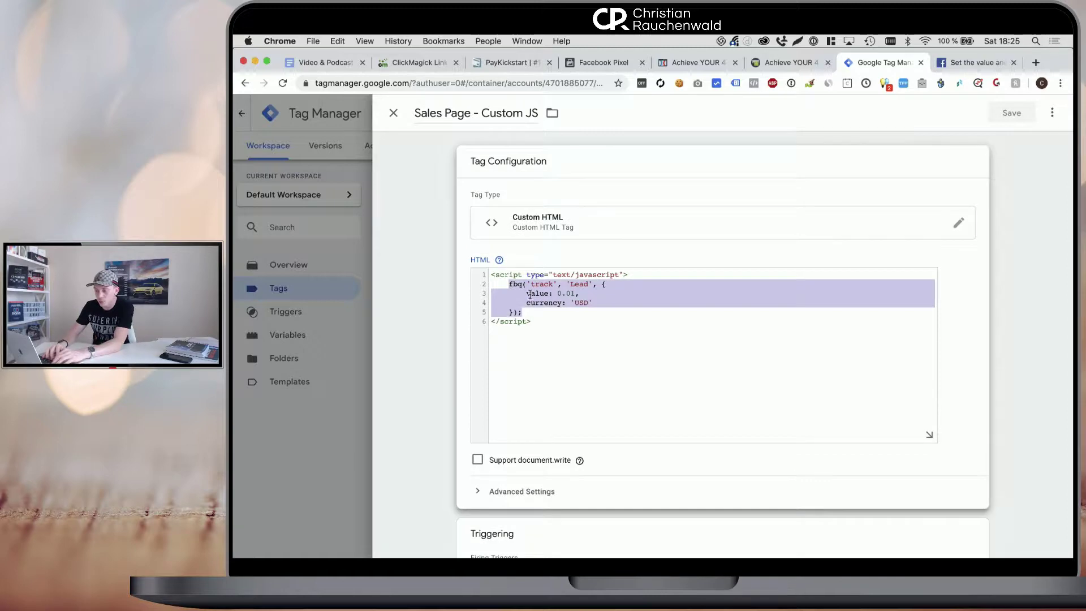
pyautogui.click(371, 378)
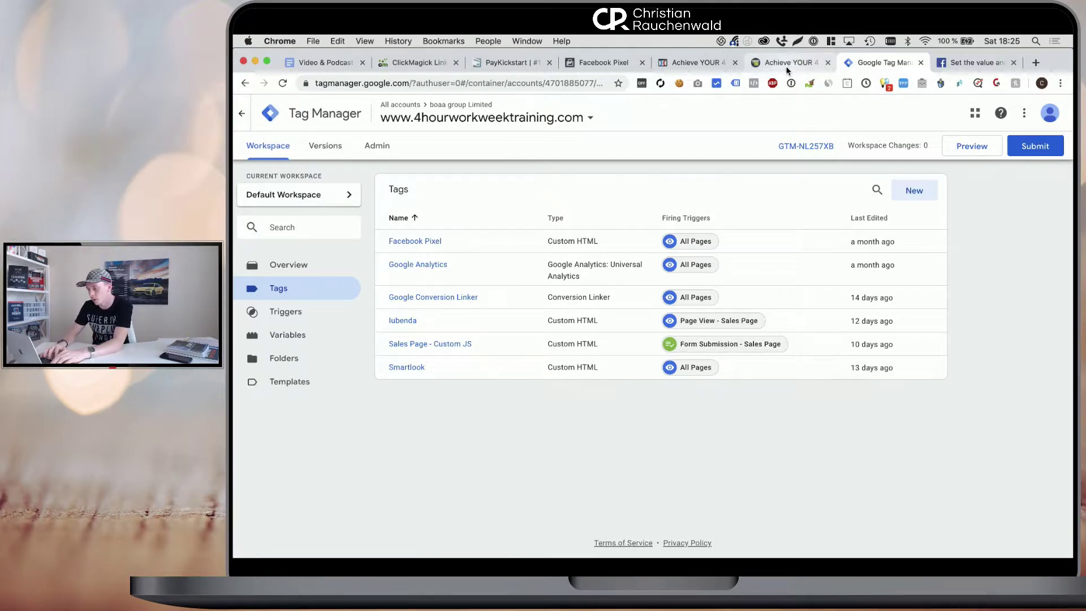
# Step: Switch to the ClickFunnels page editor and open the footer section of the sales page's tracking code
pyautogui.click(724, 63)
pyautogui.moveTo(424, 116)
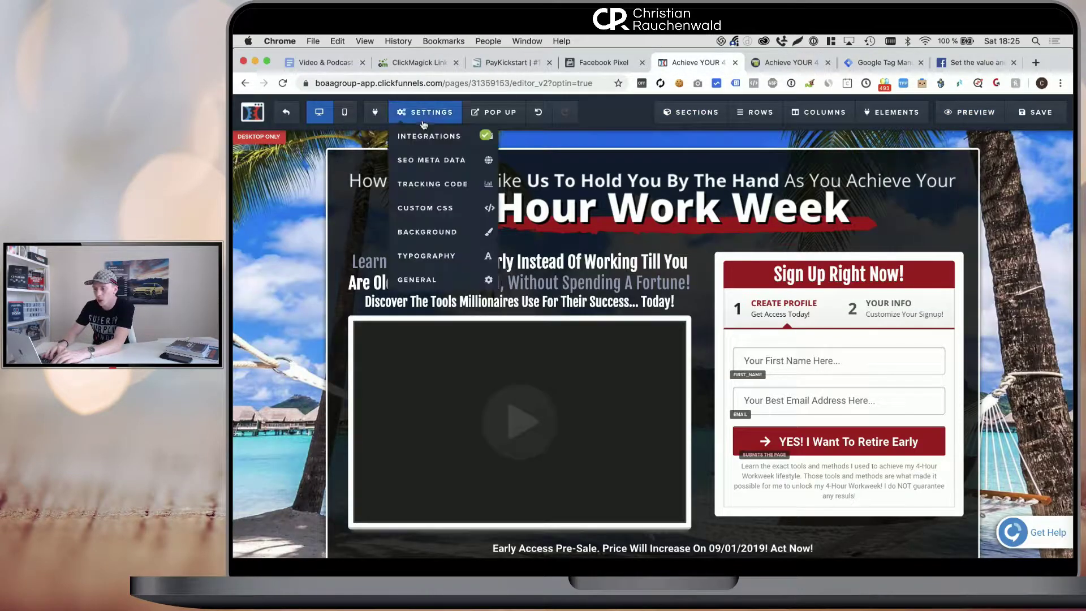
pyautogui.click(435, 184)
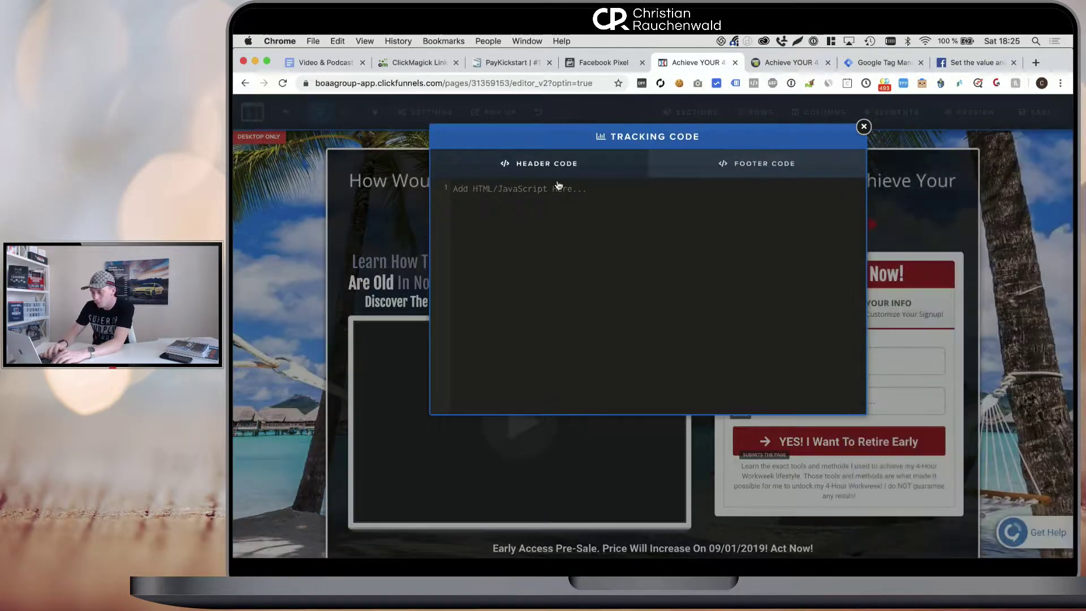
pyautogui.hotkey('ctrl', 'v')
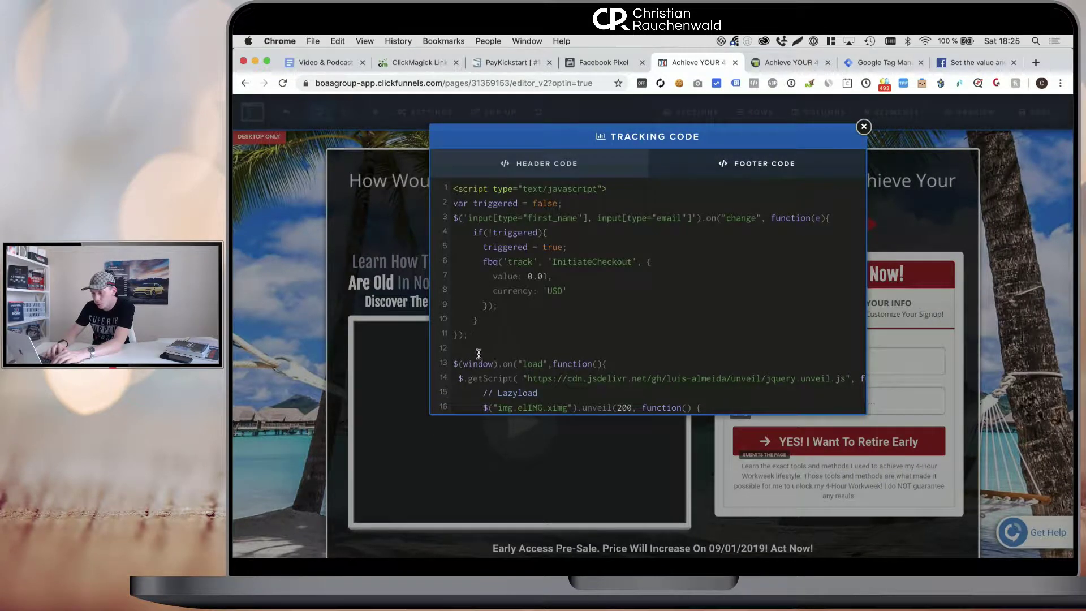
# Step: Below the InitiateCheckout handler, add an empty form submission handler: $('form').on('submit', function(e){ });
pyautogui.press('Return')
pyautogui.press('Return')
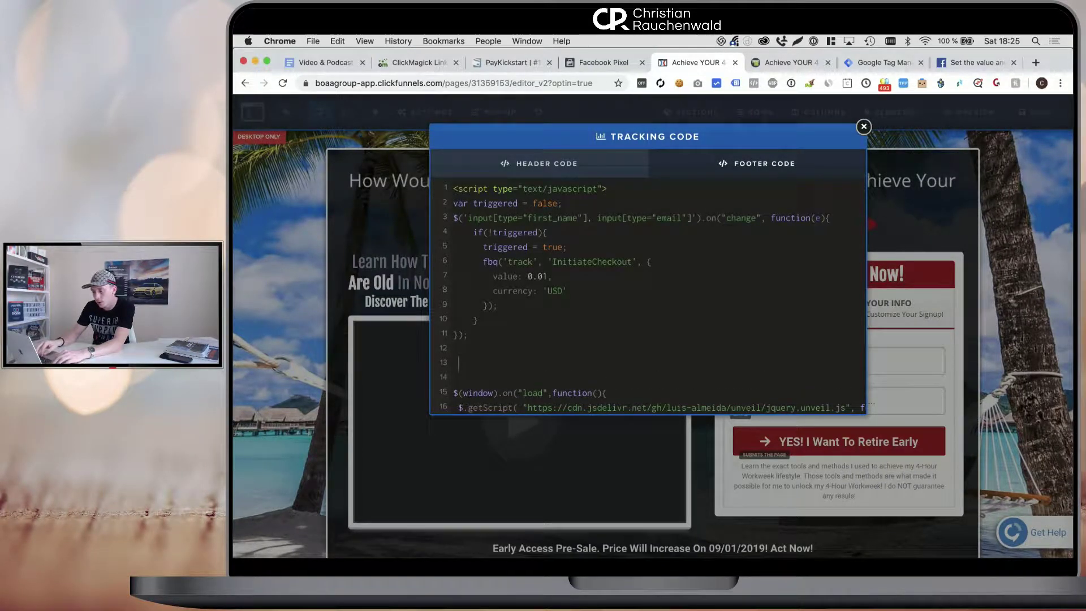
pyautogui.write('$(')
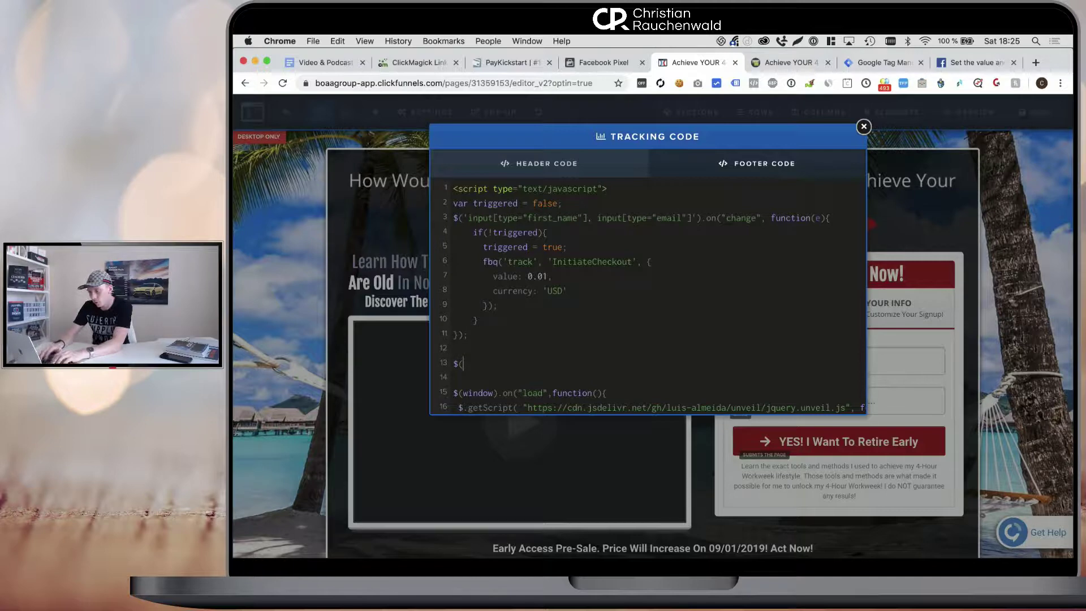
pyautogui.write("'form")
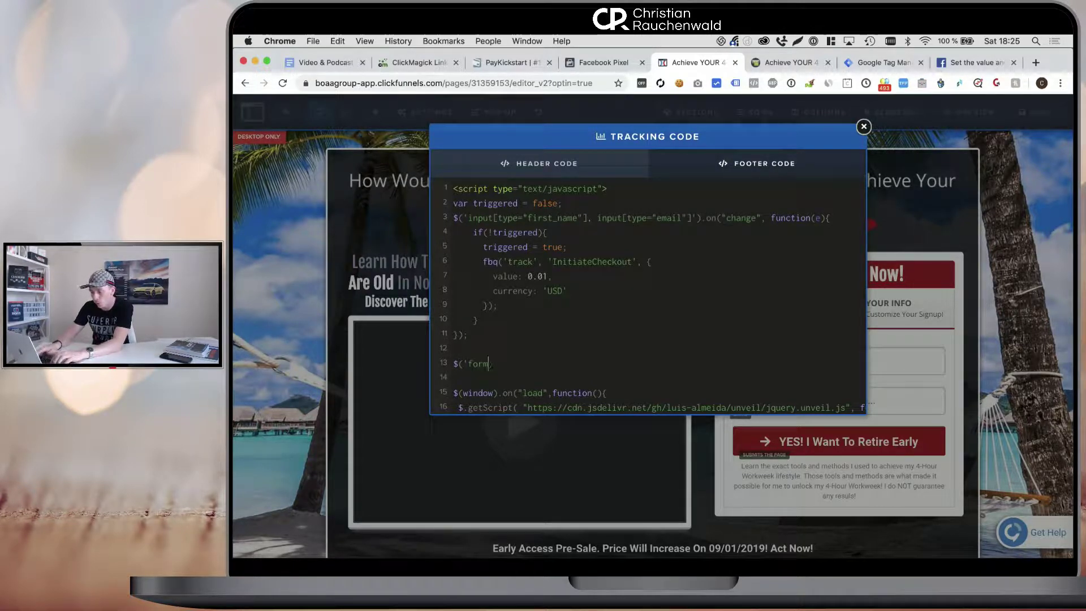
pyautogui.write("');")
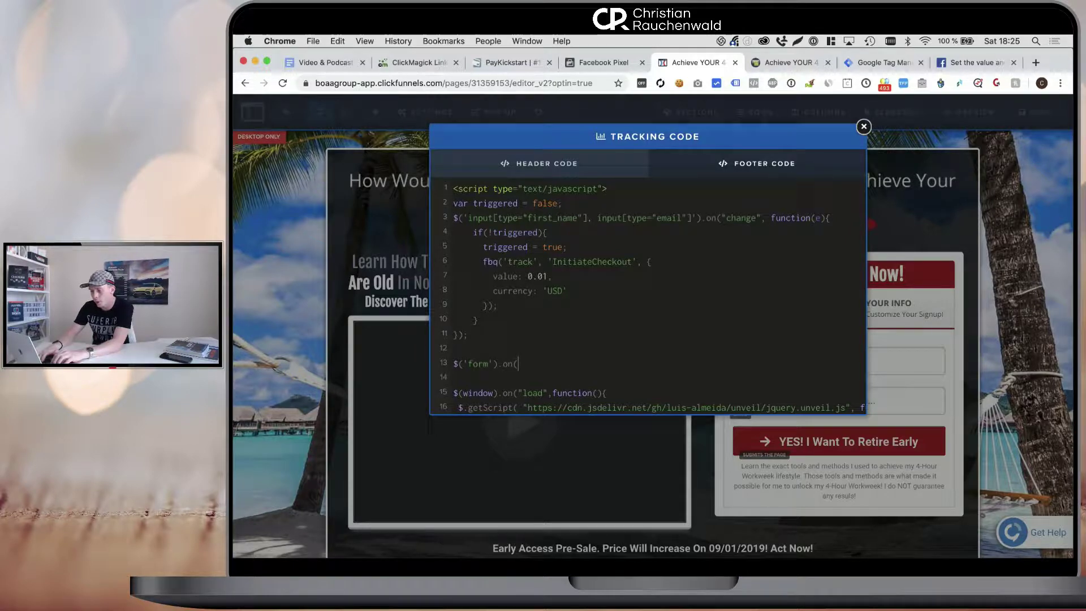
pyautogui.write(".on('submit', fu")
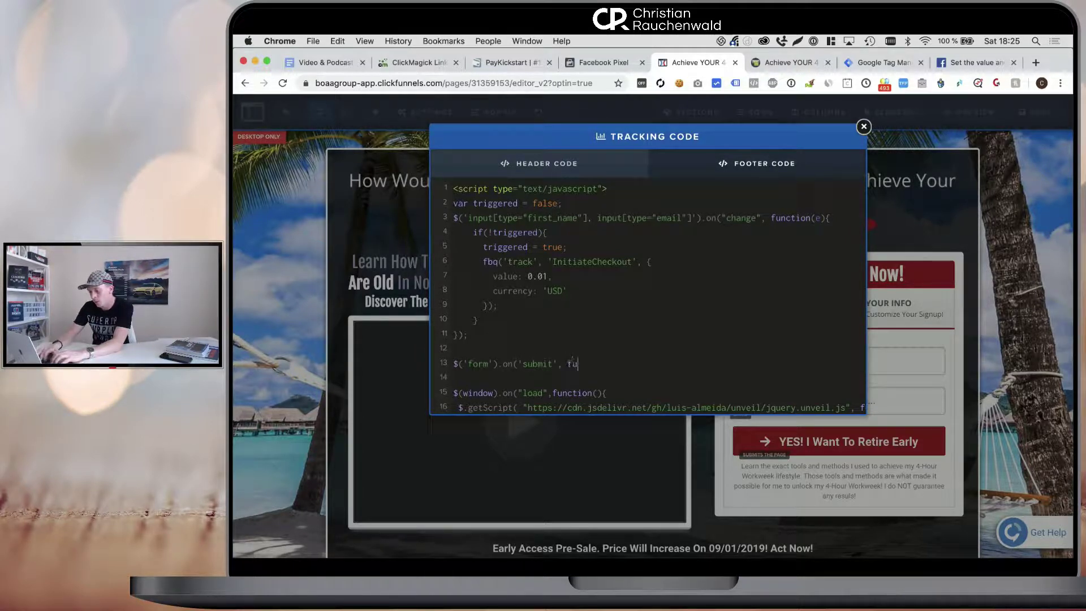
pyautogui.write('nction(e')
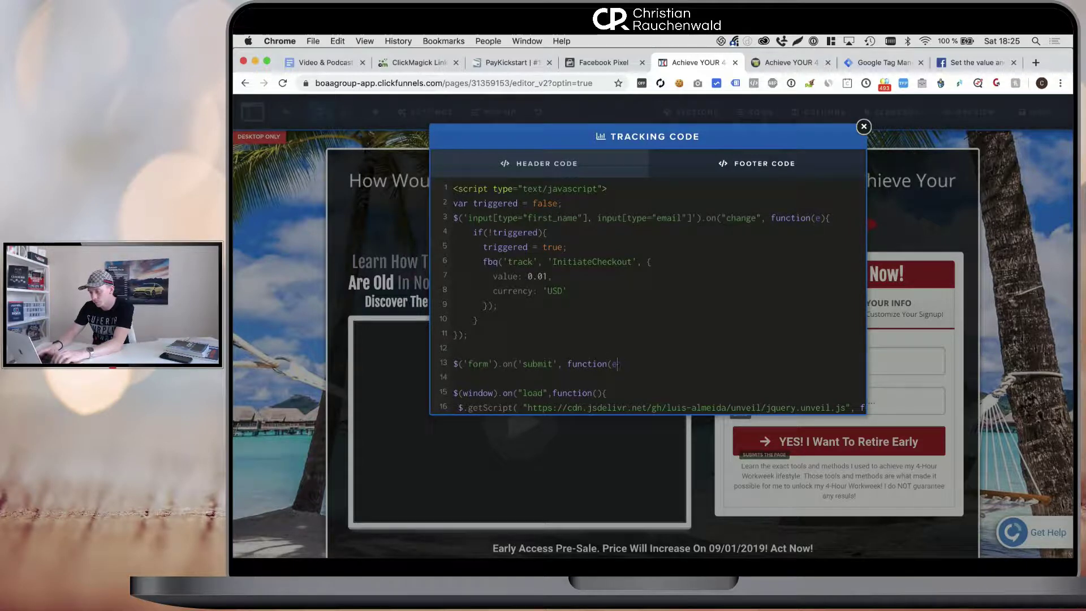
pyautogui.write('){')
pyautogui.press('Return')
pyautogui.press('Return')
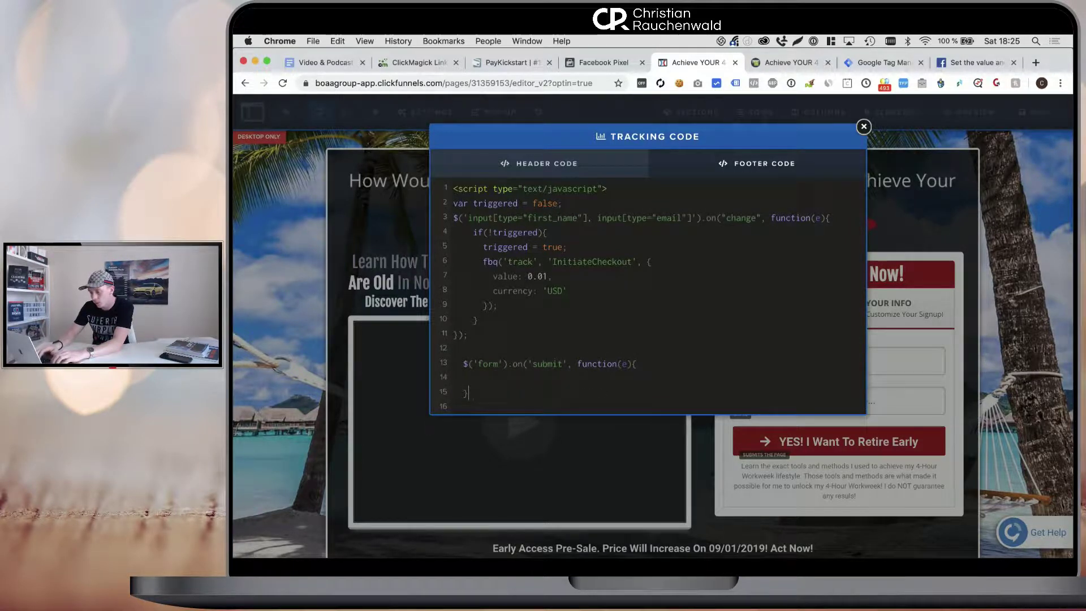
pyautogui.write(';')
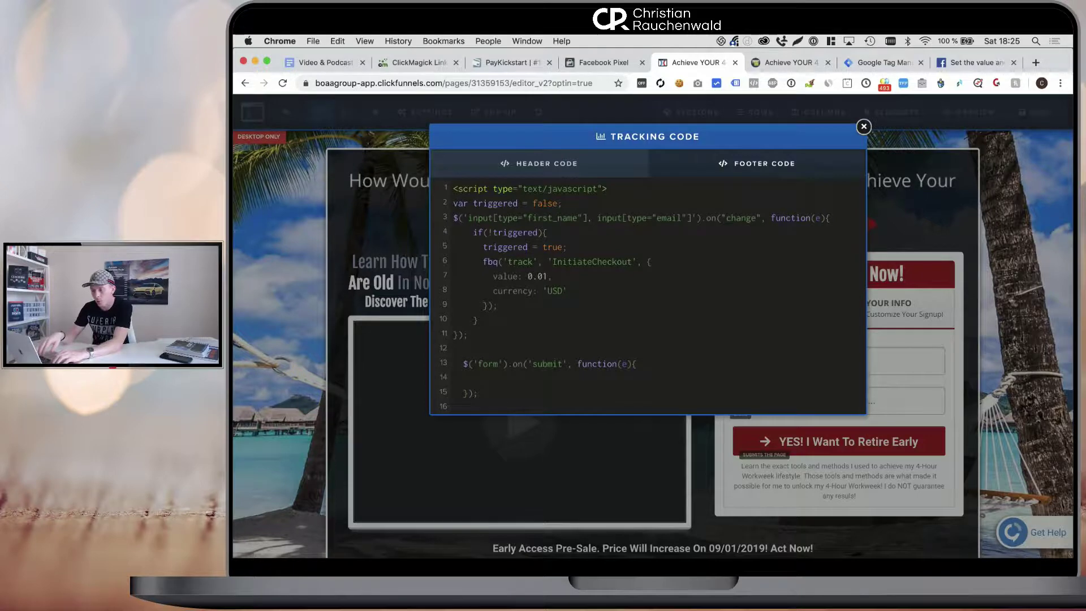
# Step: Insert the copied fbq Lead event with value 0.01 and currency 'USD' inside the form submission handler
pyautogui.press('Up')
pyautogui.write("fbq('track', 'Lead', {     value: 0.01,     currency: 'USD'   });")
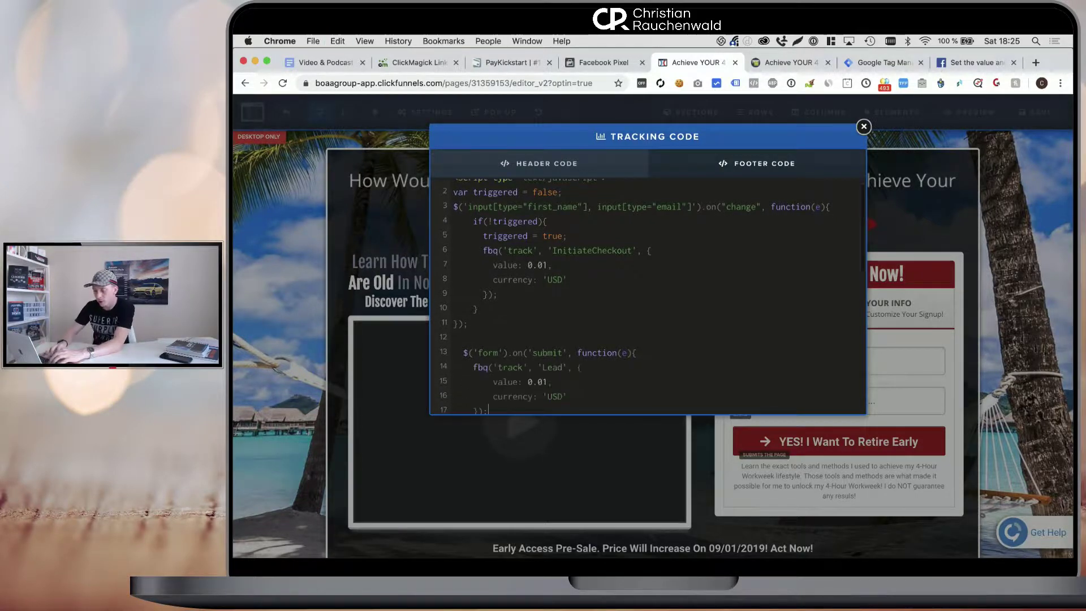
pyautogui.scroll(-5, 509, 360)
pyautogui.scroll(5, 510, 360)
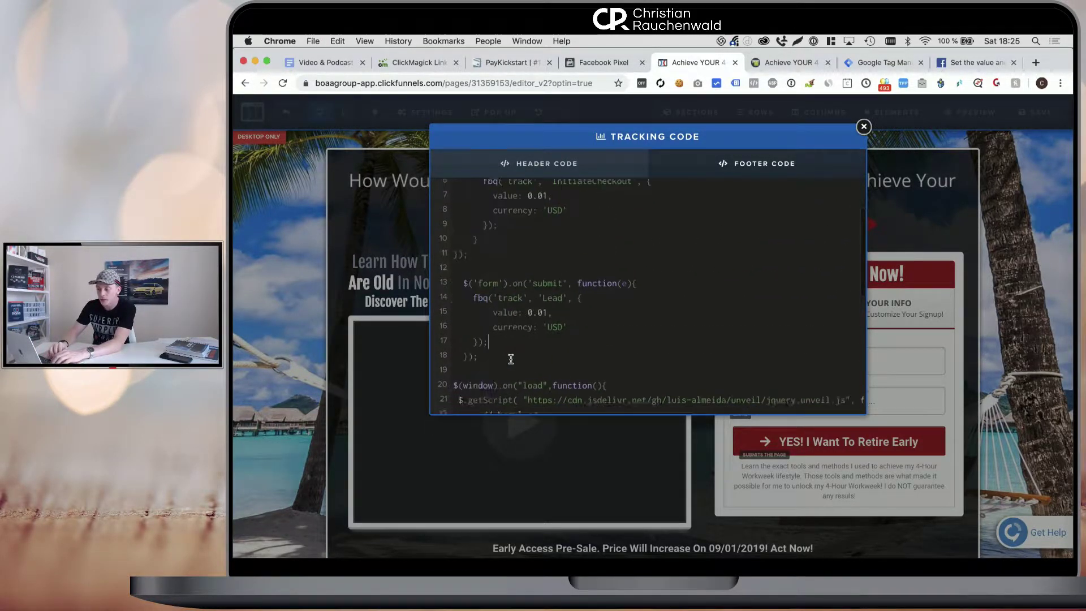
pyautogui.scroll(-2, 511, 359)
pyautogui.scroll(2, 510, 359)
pyautogui.rightClick(511, 360)
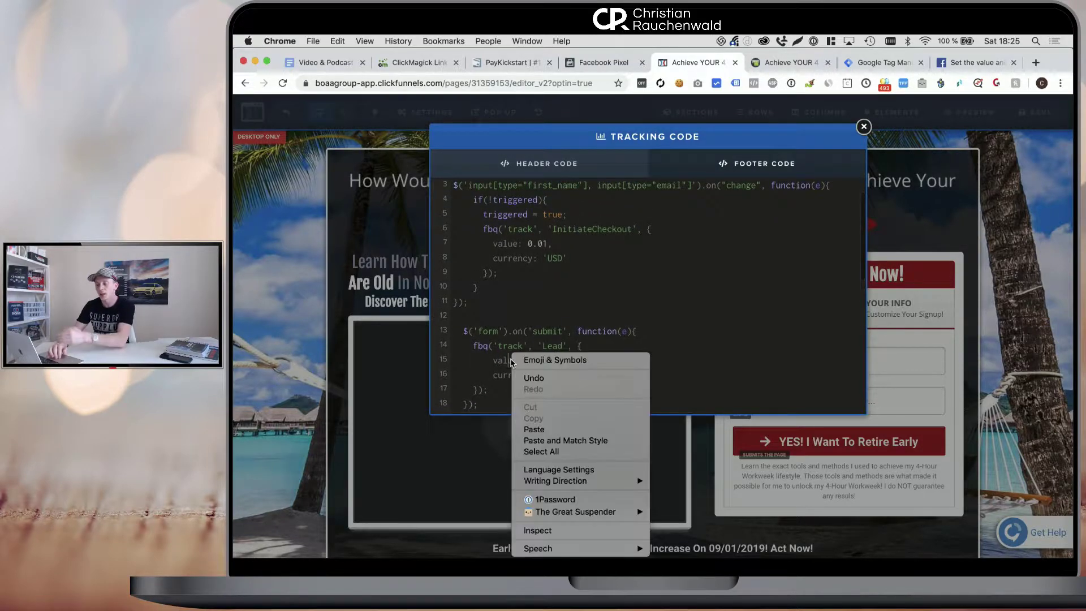
pyautogui.click(479, 356)
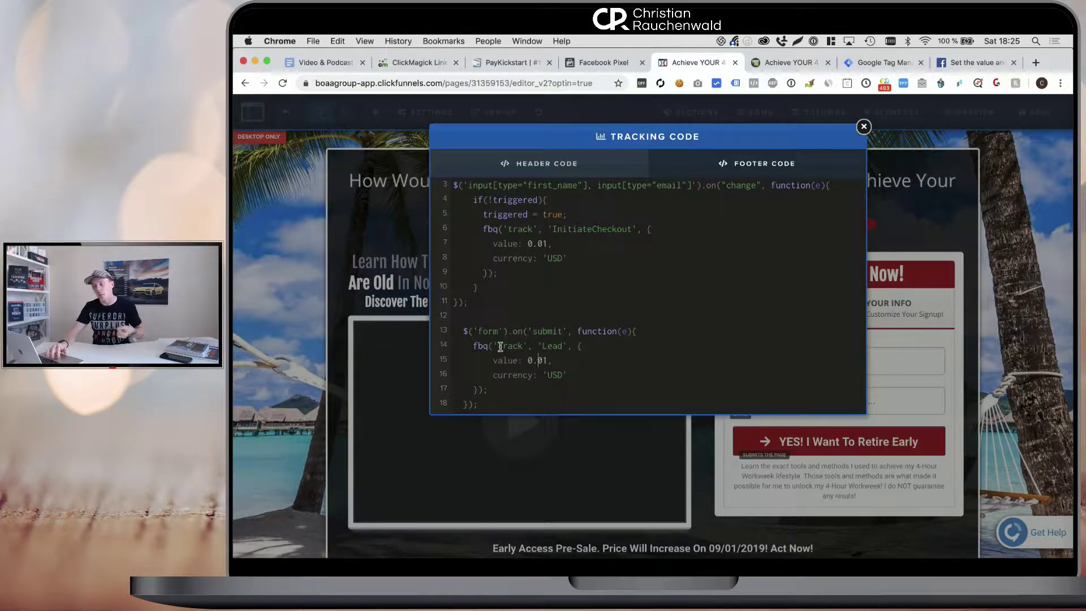
# Step: Change the Lead handler's selector to 'a[href="submit-form"]' and its event to 'click'
pyautogui.doubleClick(490, 331)
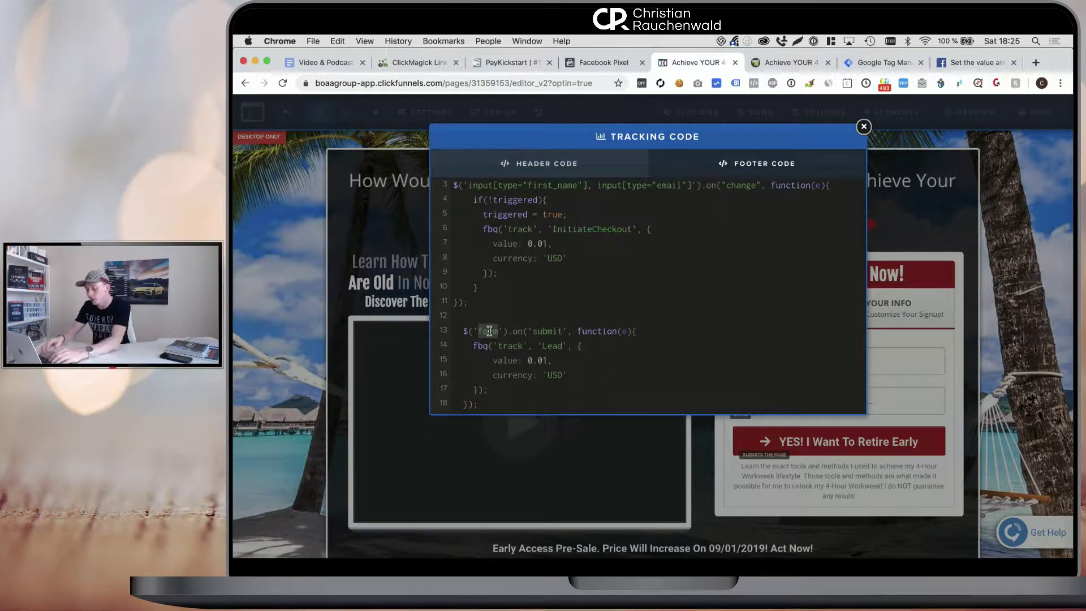
pyautogui.write('a')
pyautogui.write('[href="')
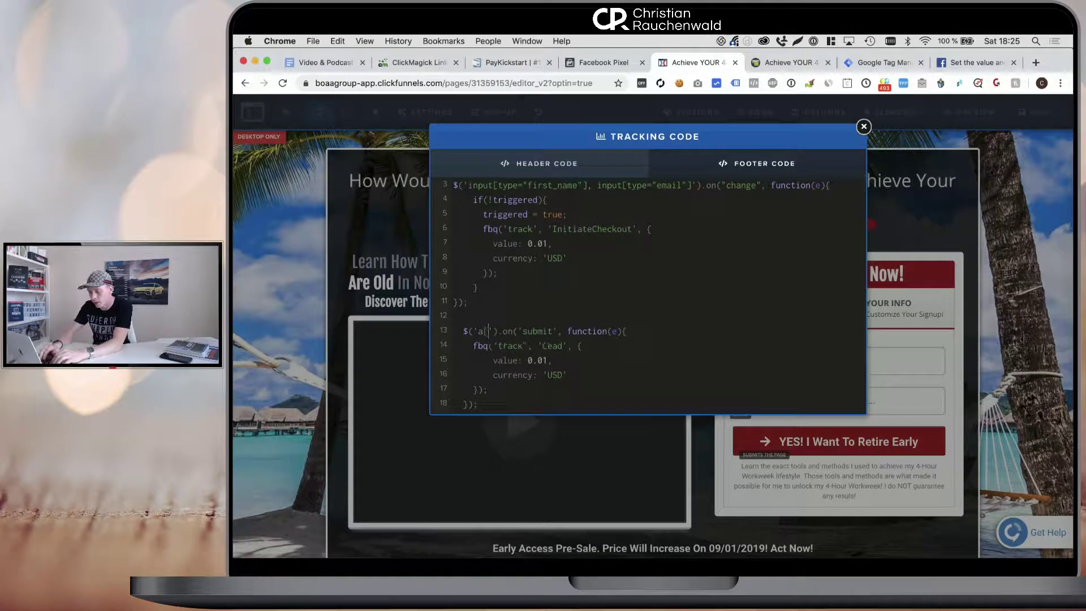
pyautogui.write('submit-for')
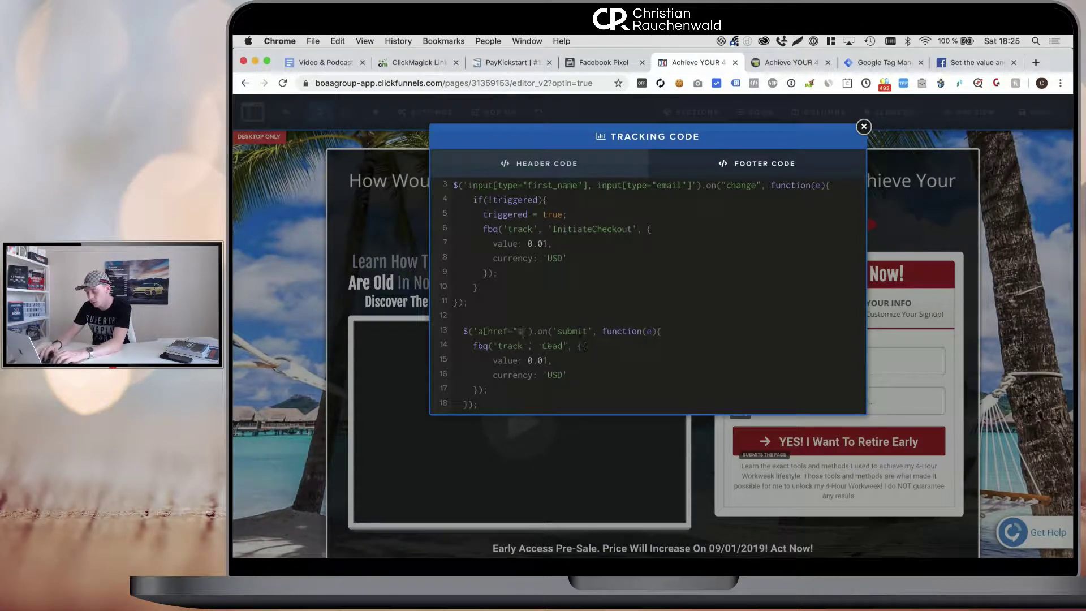
pyautogui.write('m"]')
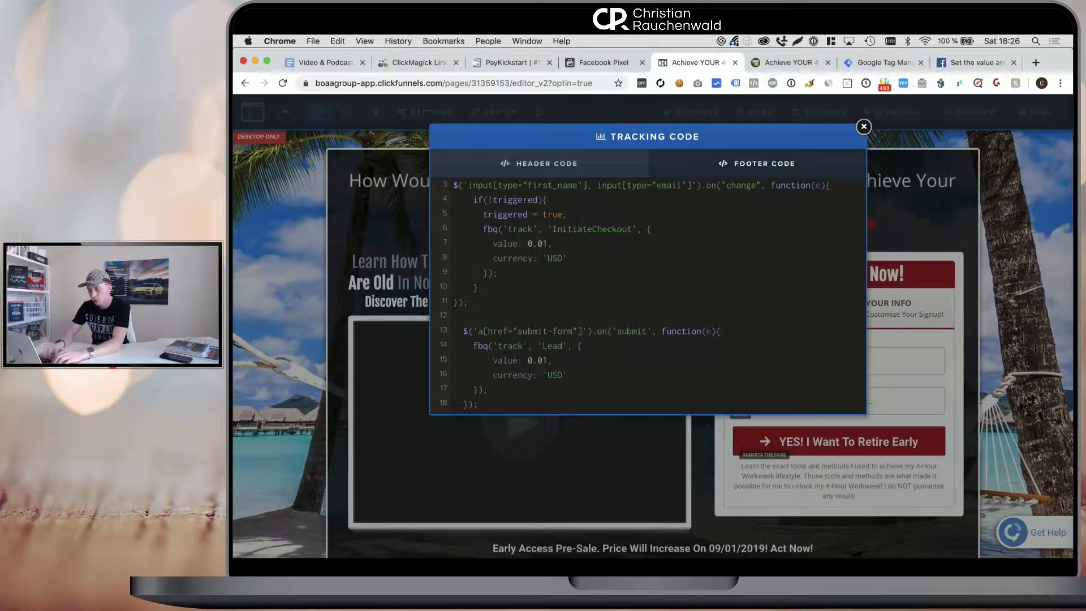
pyautogui.doubleClick(629, 332)
pyautogui.write('click')
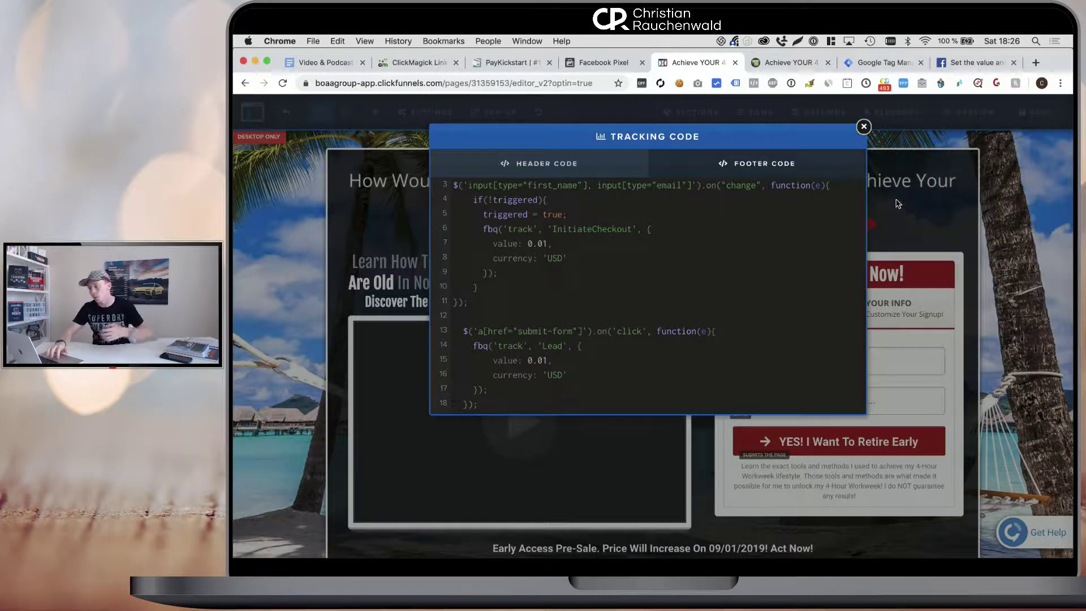
# Step: In the sales page preview, clear the first name and email fields and submit the empty form to test its validation
pyautogui.click(801, 66)
pyautogui.doubleClick(814, 326)
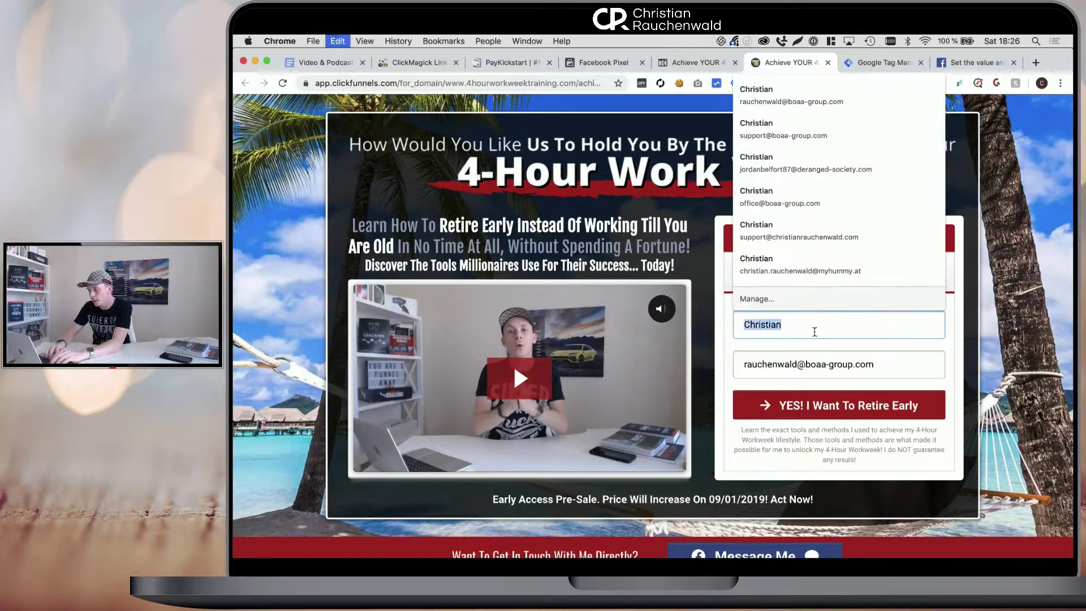
pyautogui.press('BackSpace')
pyautogui.tripleClick(882, 365)
pyautogui.press('BackSpace')
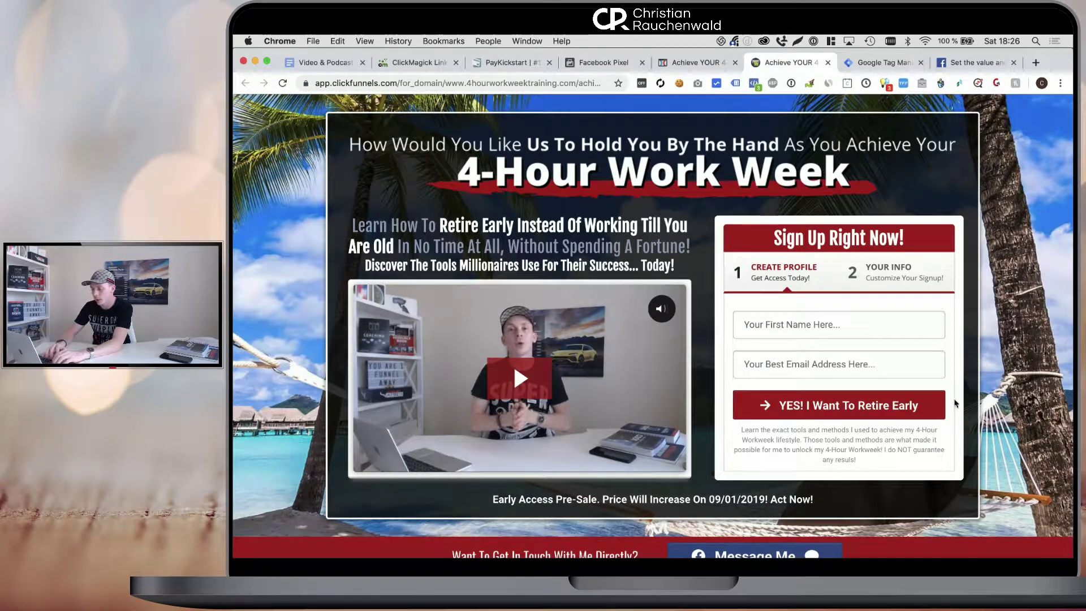
pyautogui.click(883, 406)
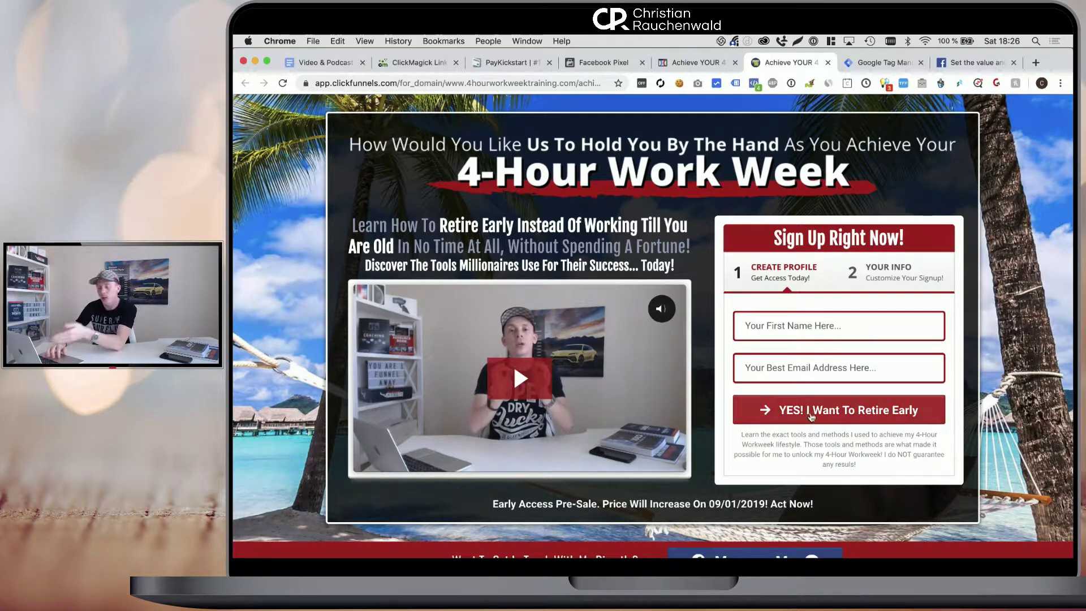
pyautogui.click(788, 333)
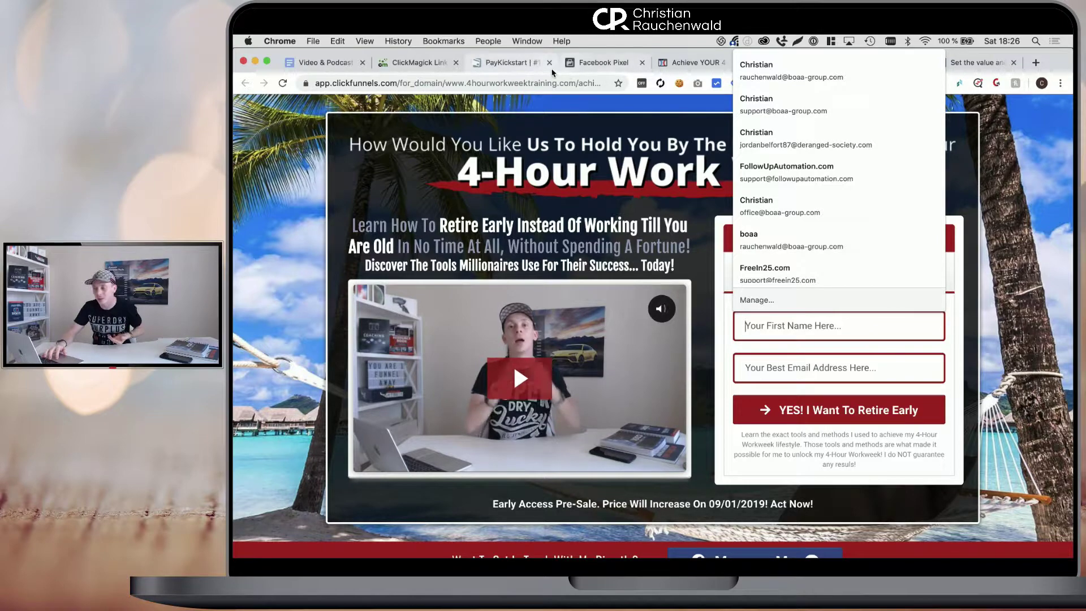
# Step: Back in the page editor's footer code, set the Lead handler's selector to 'form' and its event to 'submit'
pyautogui.click(698, 68)
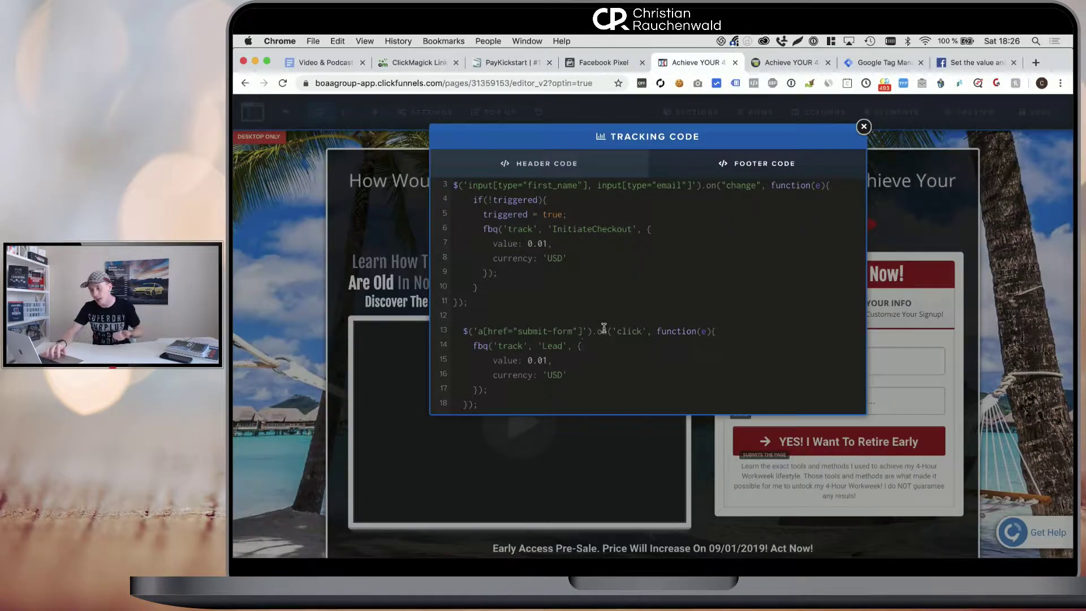
pyautogui.moveTo(482, 332); pyautogui.dragTo(577, 332)
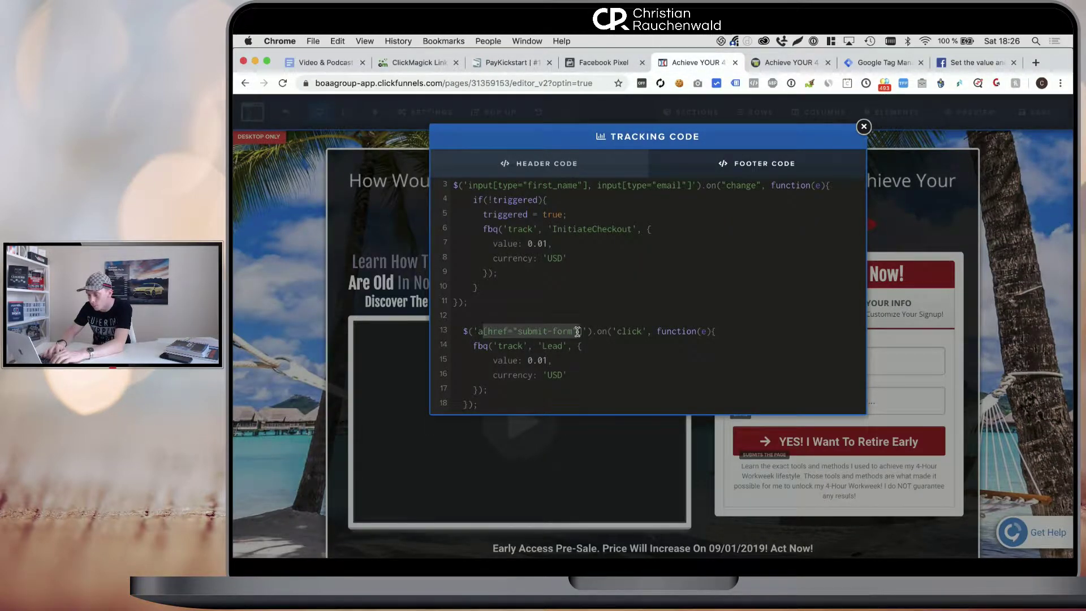
pyautogui.press('BackSpace')
pyautogui.press('Right')
pyautogui.press('Right')
pyautogui.press('BackSpace')
pyautogui.press('BackSpace')
pyautogui.press('BackSpace')
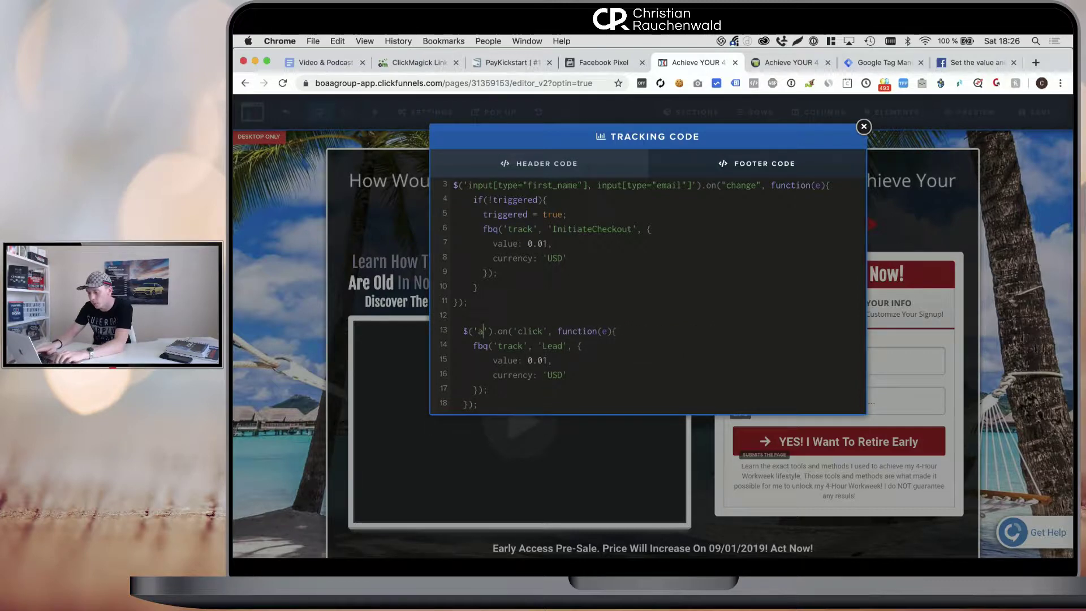
pyautogui.write('form')
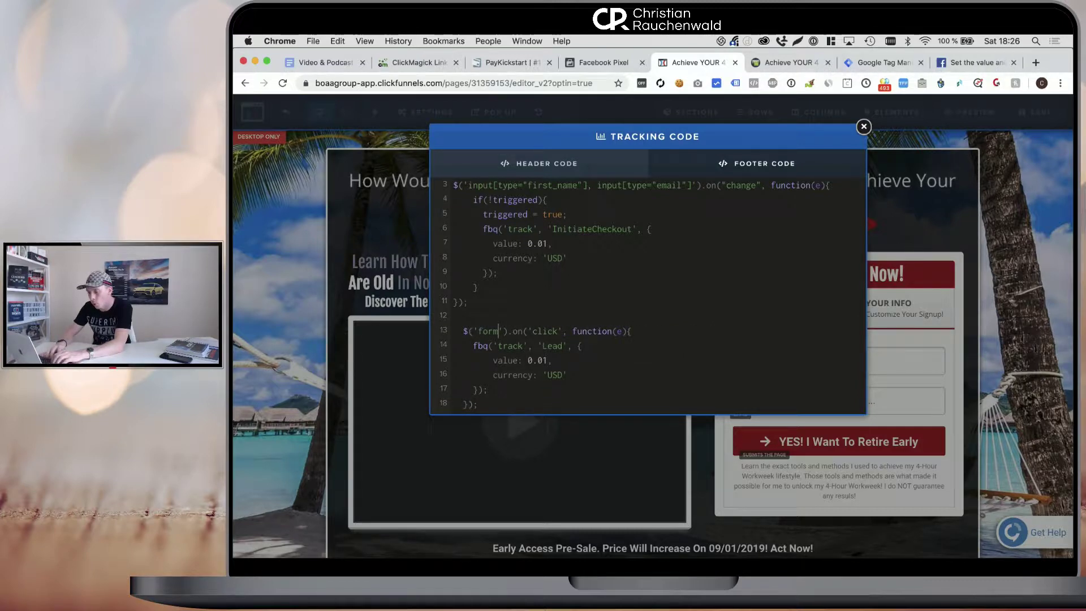
pyautogui.doubleClick(549, 331)
pyautogui.write('submit')
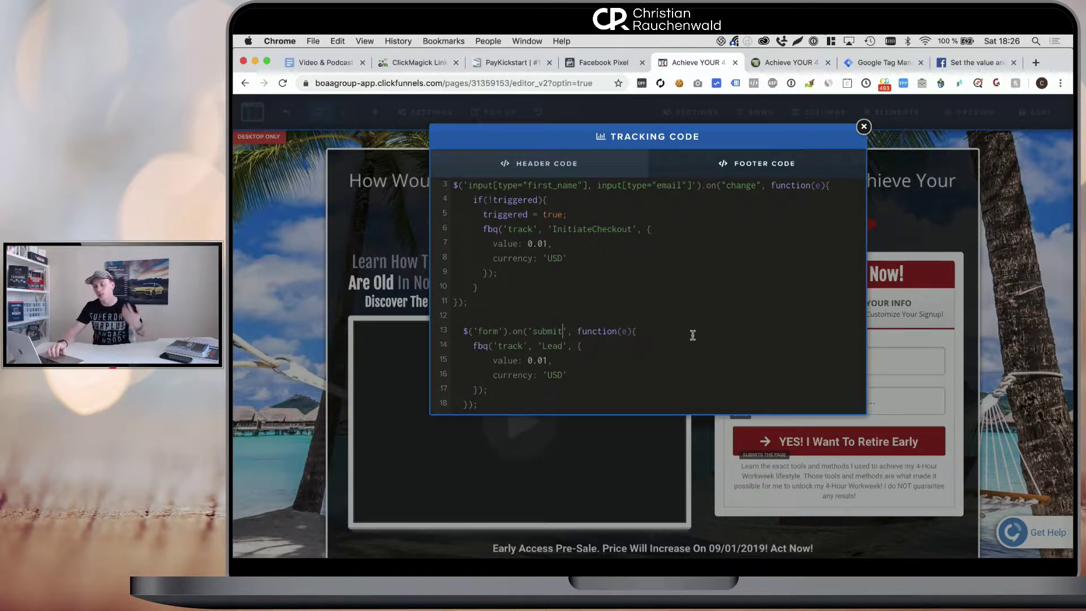
pyautogui.scroll(1, 692, 334)
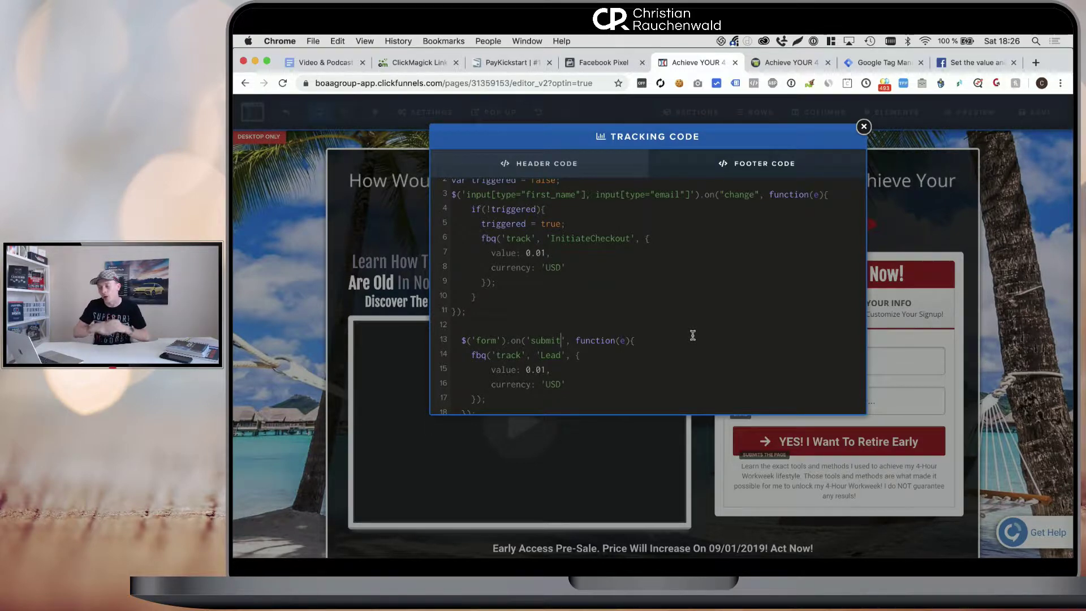
pyautogui.scroll(-2, 598, 306)
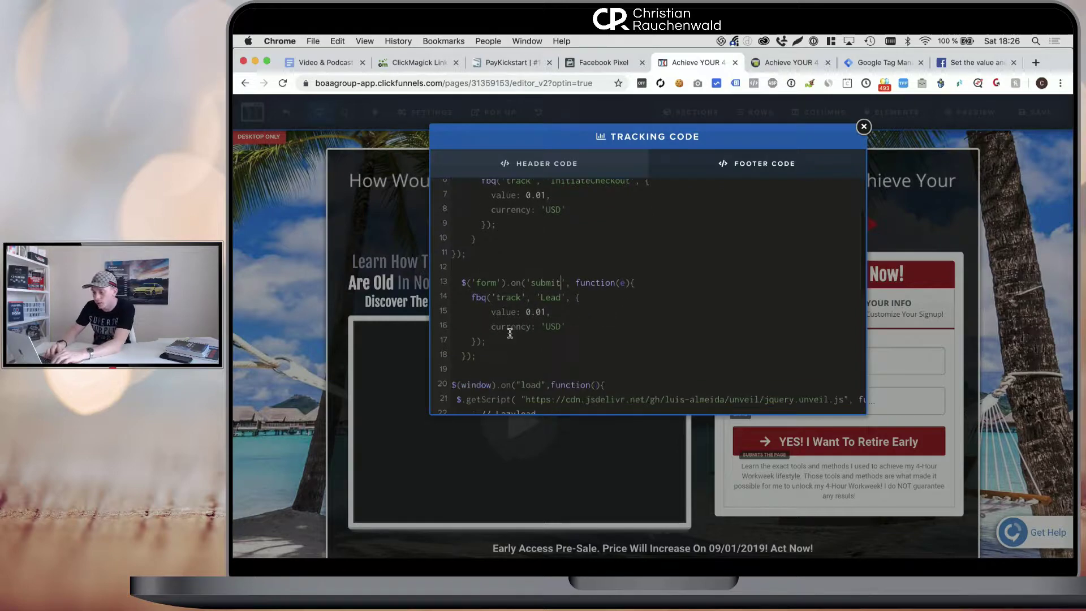
# Step: Delete the form-submit Lead handler from the footer code, close the tracking code and save the page
pyautogui.moveTo(486, 359); pyautogui.dragTo(481, 257)
pyautogui.press('BackSpace')
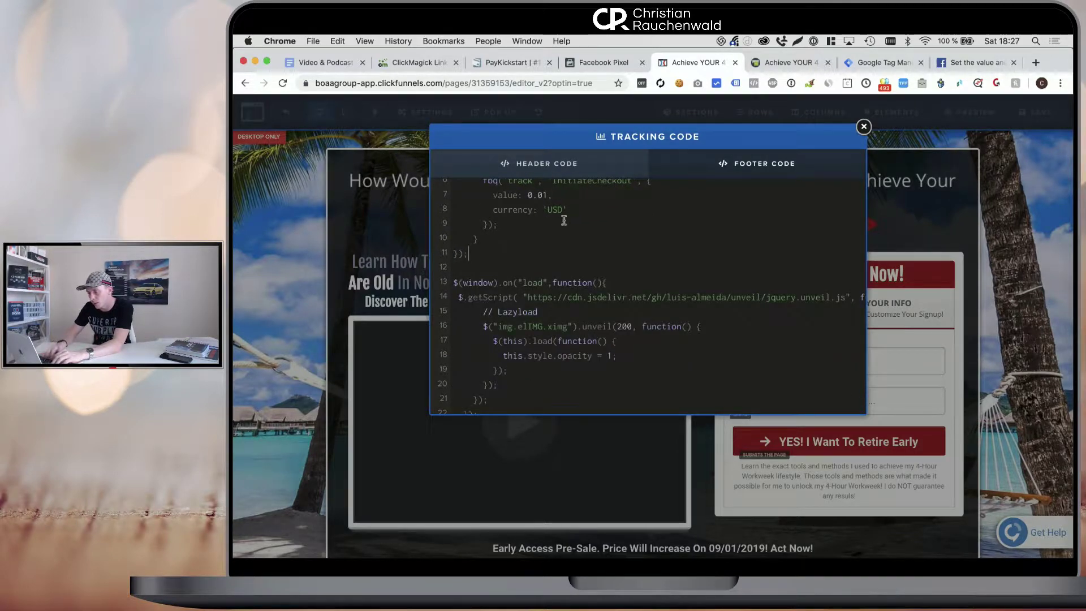
pyautogui.click(864, 126)
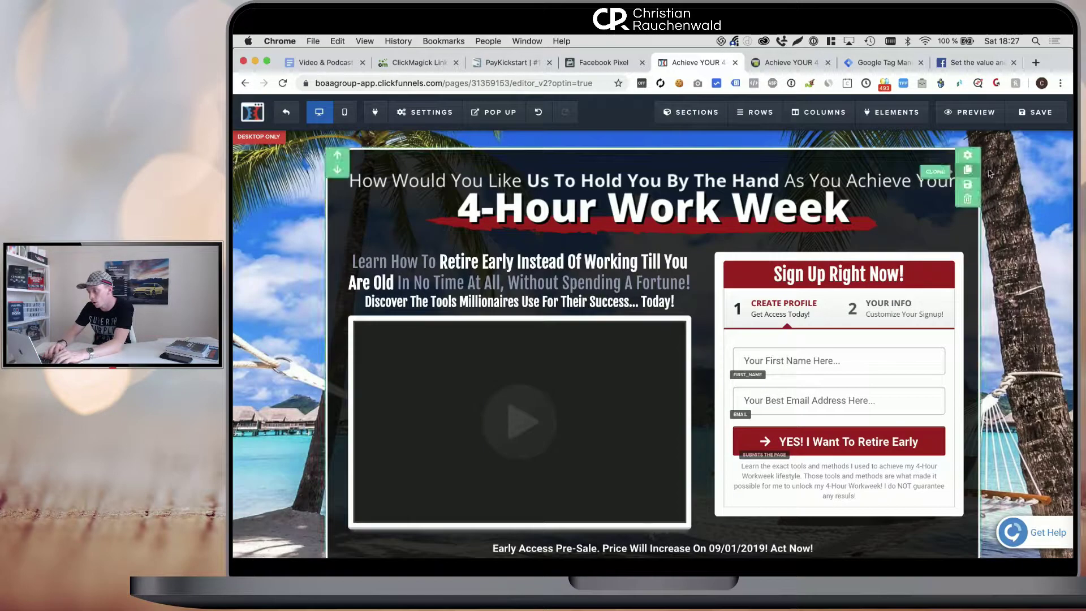
pyautogui.click(1043, 113)
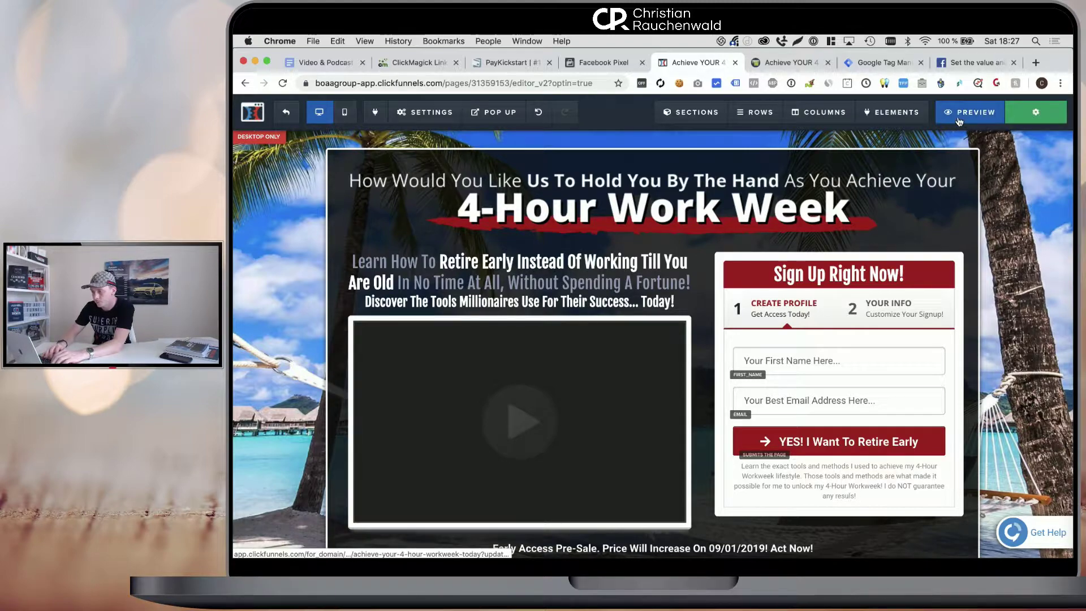
# Step: Preview the saved sales page, fill in the first name and email from a saved entry, and submit the sign-up form
pyautogui.click(959, 116)
pyautogui.click(616, 66)
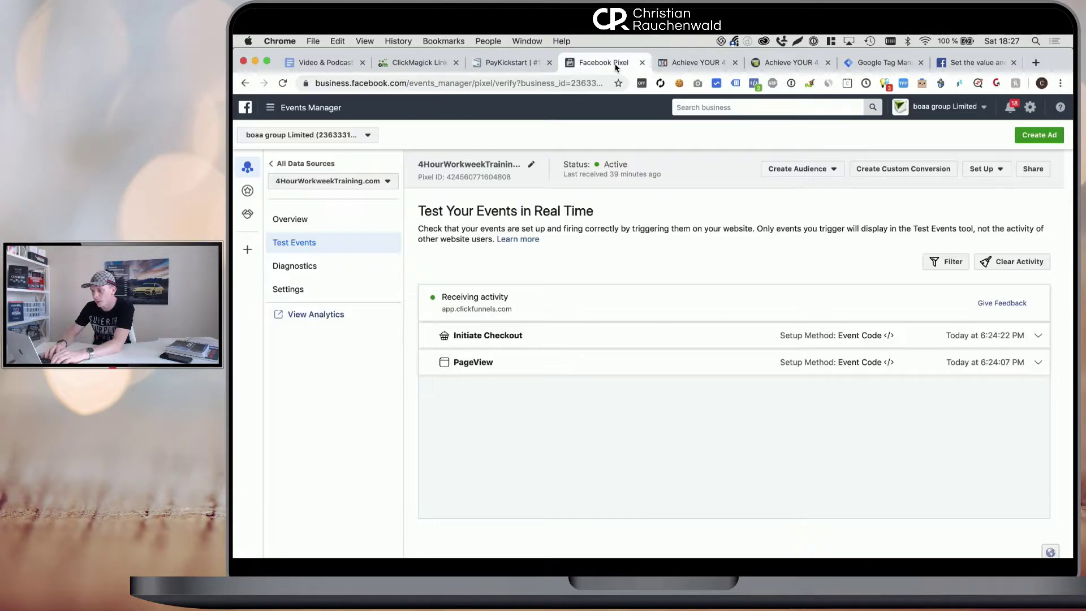
pyautogui.click(791, 62)
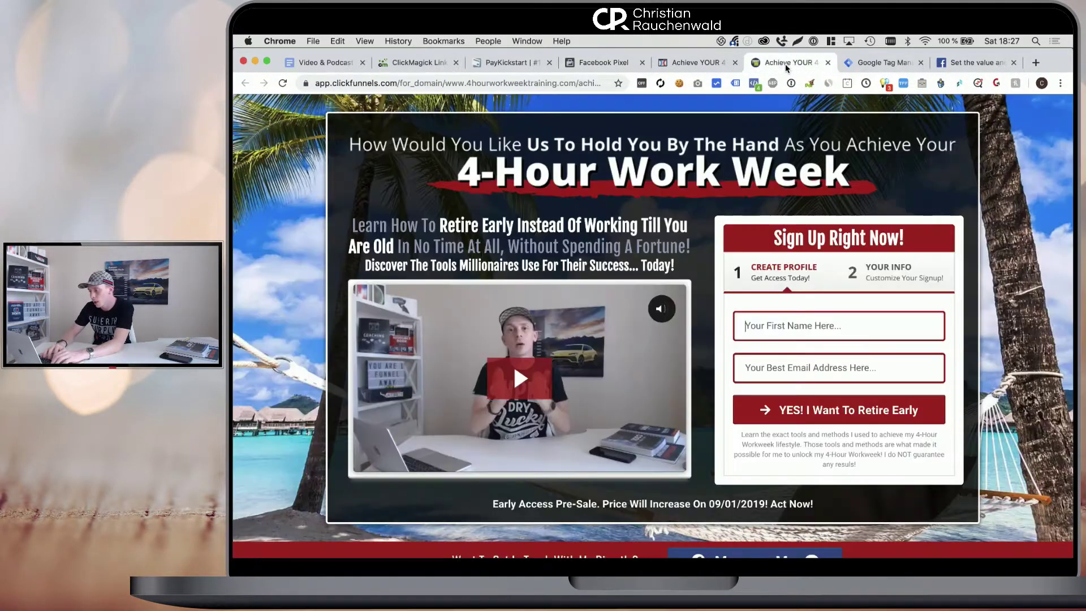
pyautogui.click(815, 325)
pyautogui.write('Christian')
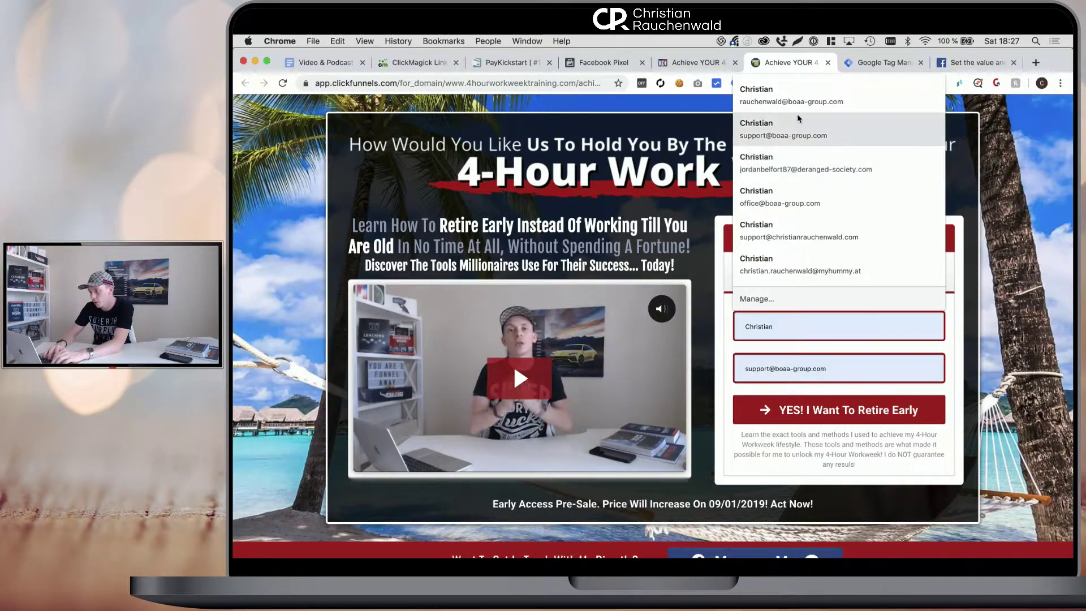
pyautogui.click(792, 96)
pyautogui.click(840, 409)
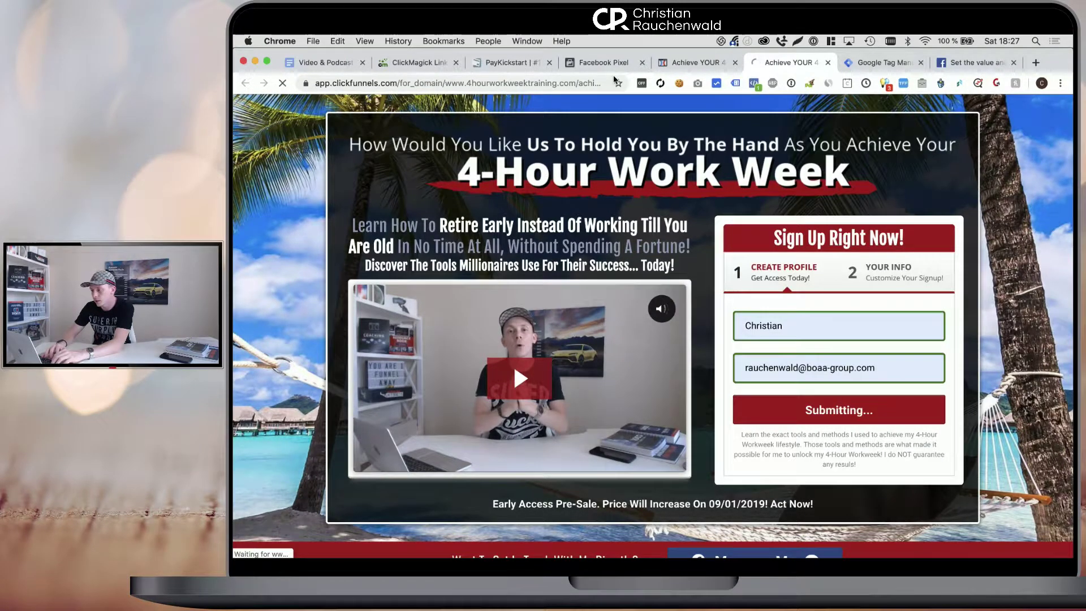
# Step: Check Facebook's Test Events for activity from the submitted form, comparing it with the loaded checkout page
pyautogui.click(611, 62)
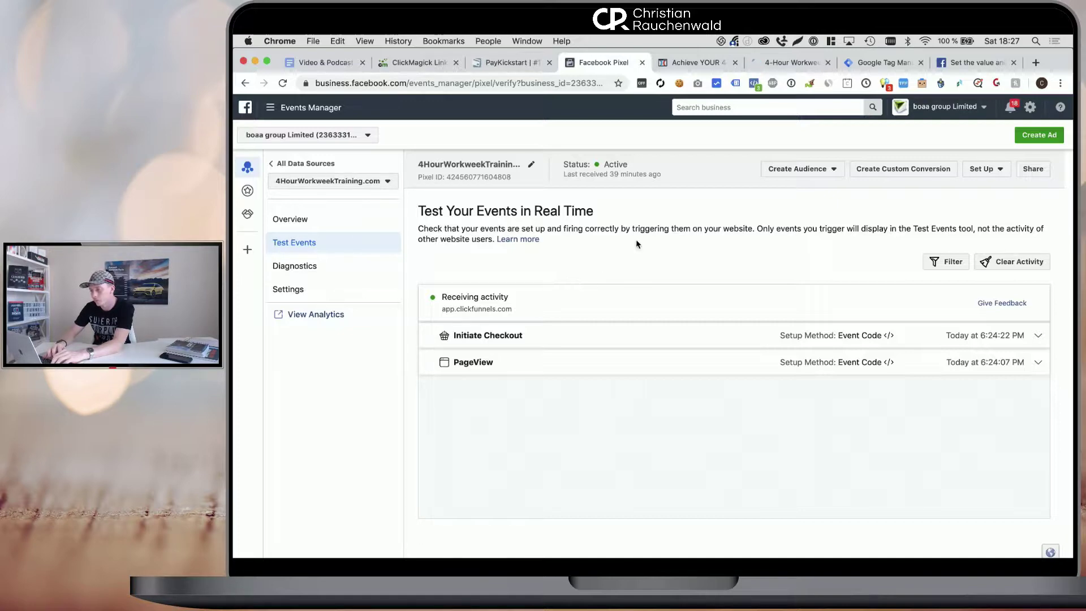
pyautogui.click(768, 64)
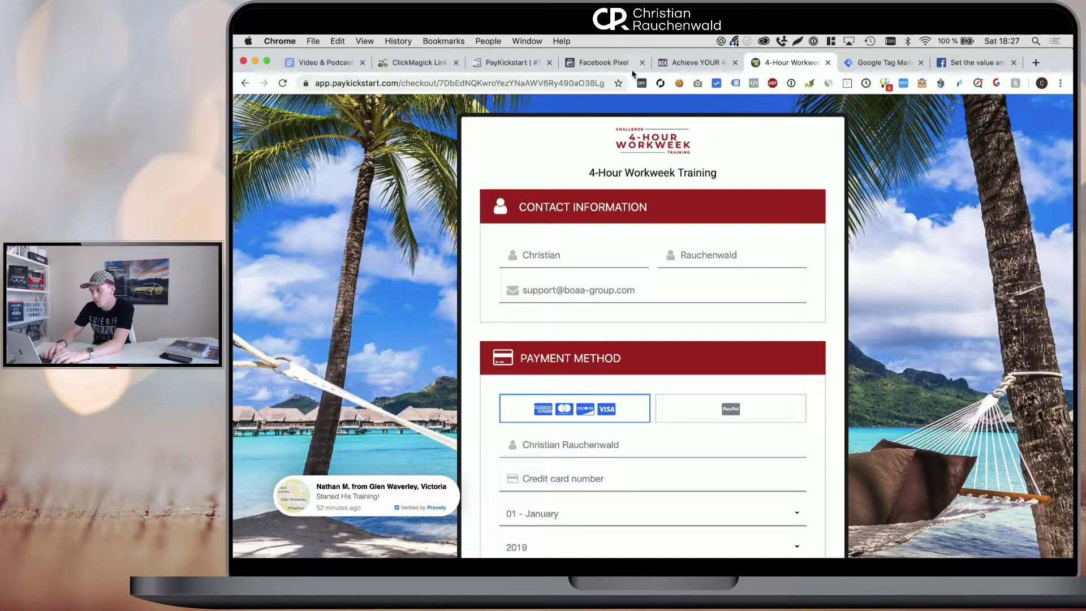
pyautogui.click(616, 64)
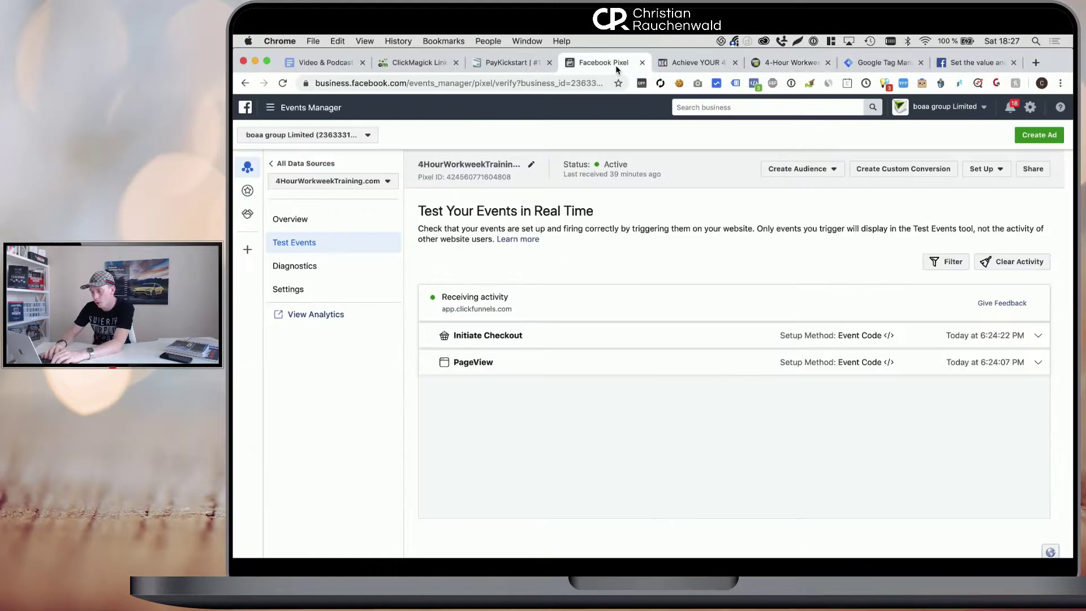
pyautogui.click(776, 65)
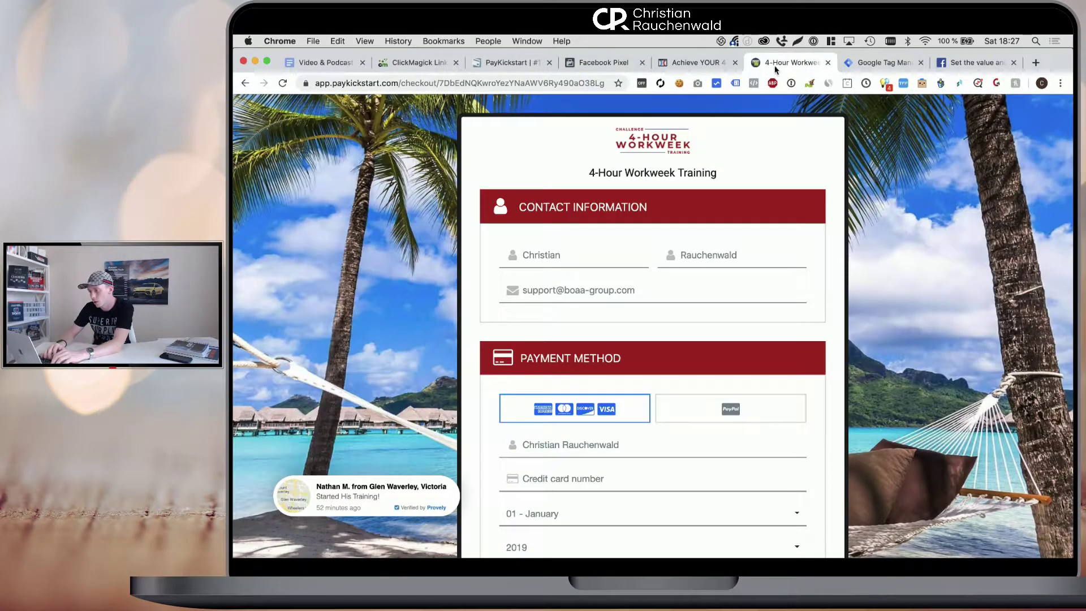
# Step: Return from checkout to the sales page, open its live 4hourworkweektraining.com version, and dismiss the exit pop-ups
pyautogui.click(244, 83)
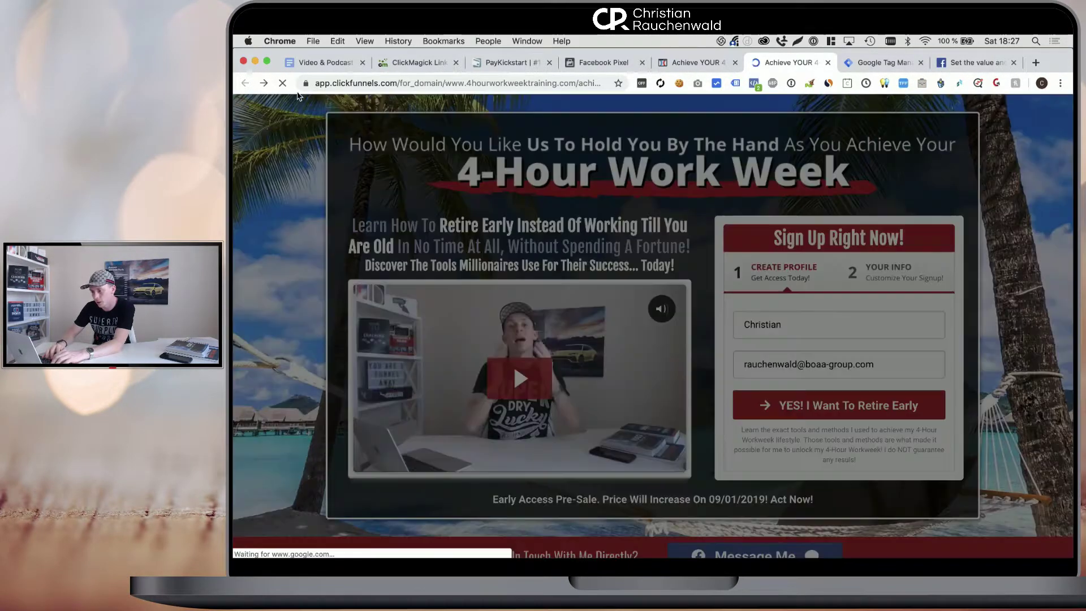
pyautogui.click(860, 152)
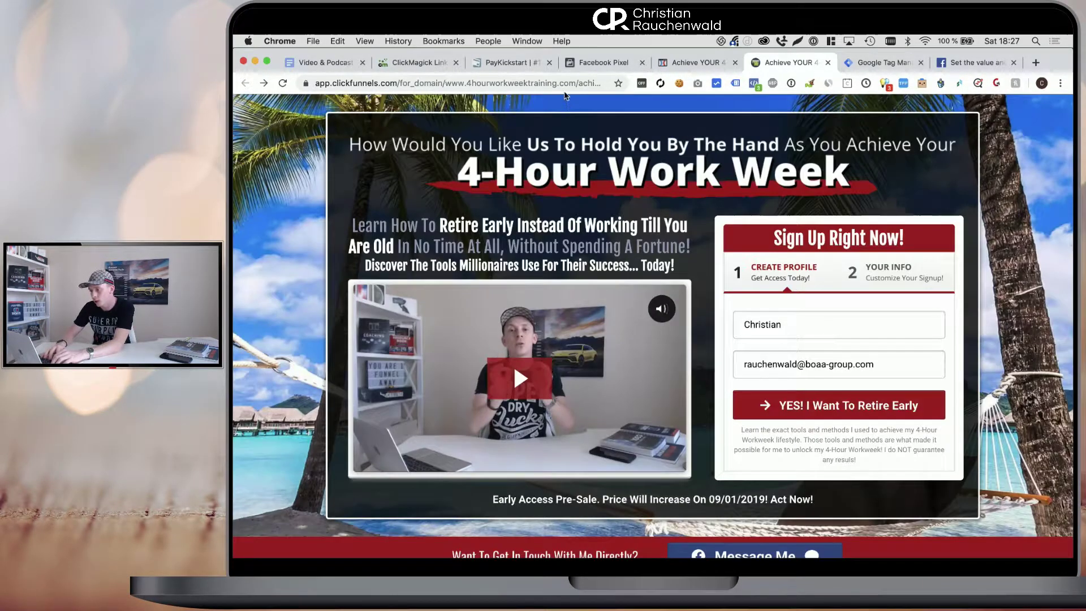
pyautogui.click(560, 84)
pyautogui.write('4hour')
pyautogui.press('Return')
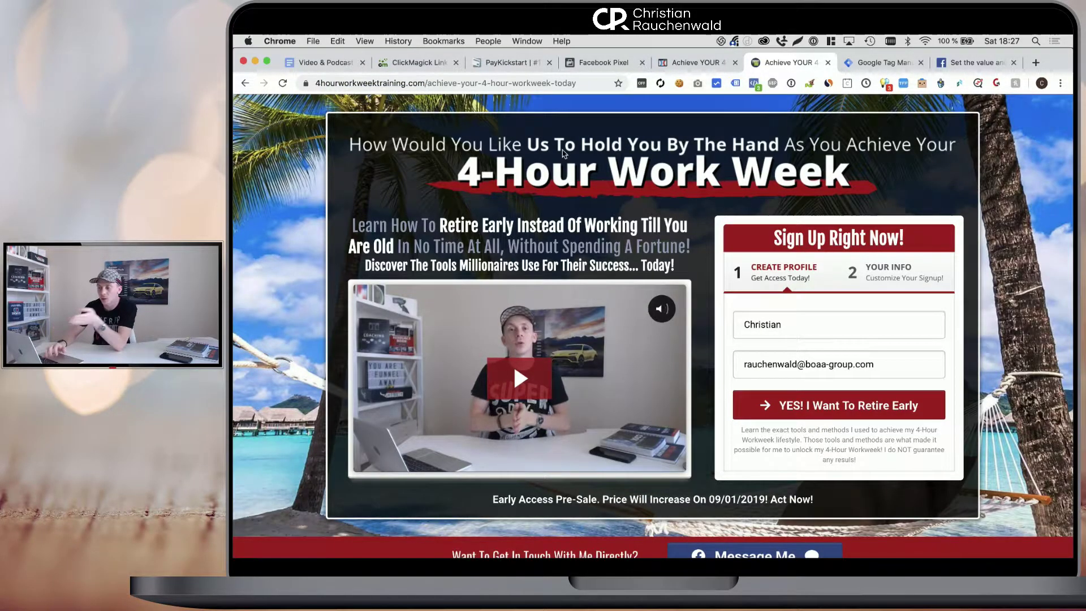
pyautogui.moveTo(423, 84)
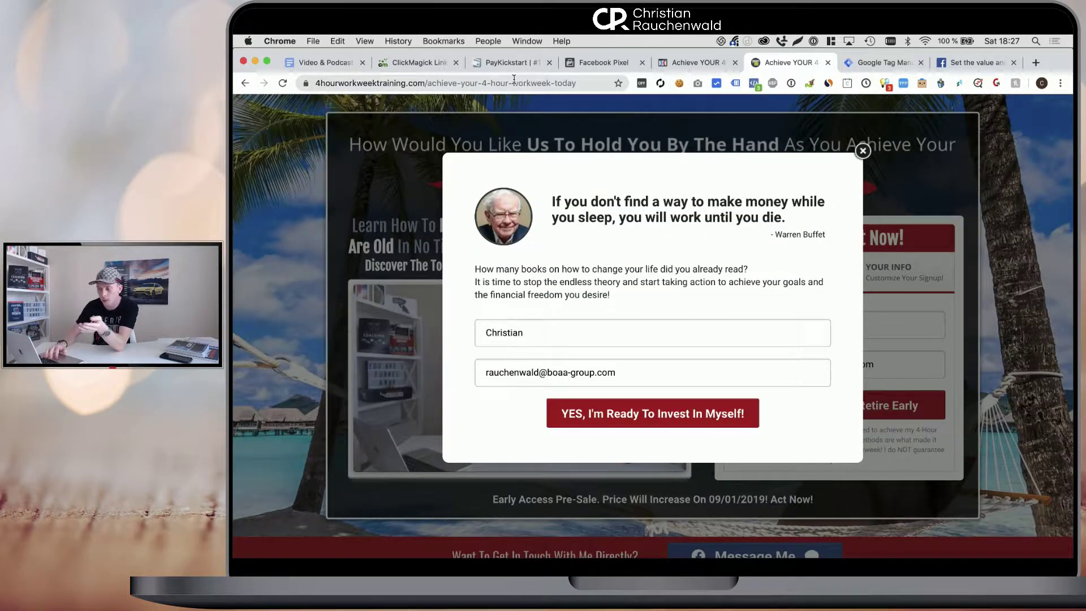
pyautogui.click(864, 152)
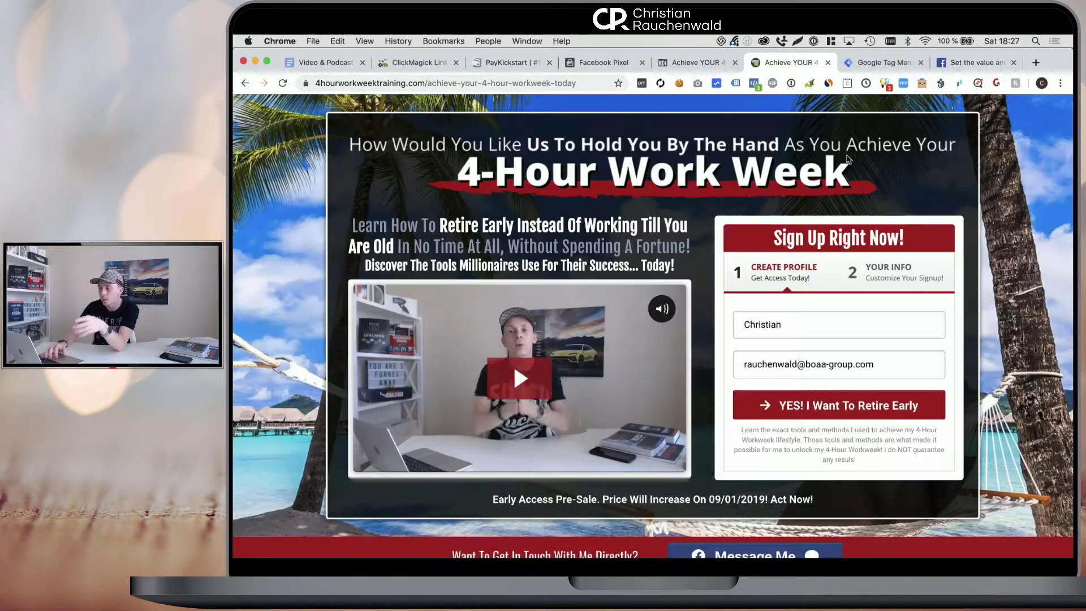
# Step: Open another preview from the page editor, examine its app.clickfunnels.com address, and close it to return to the live page
pyautogui.click(695, 63)
pyautogui.click(984, 116)
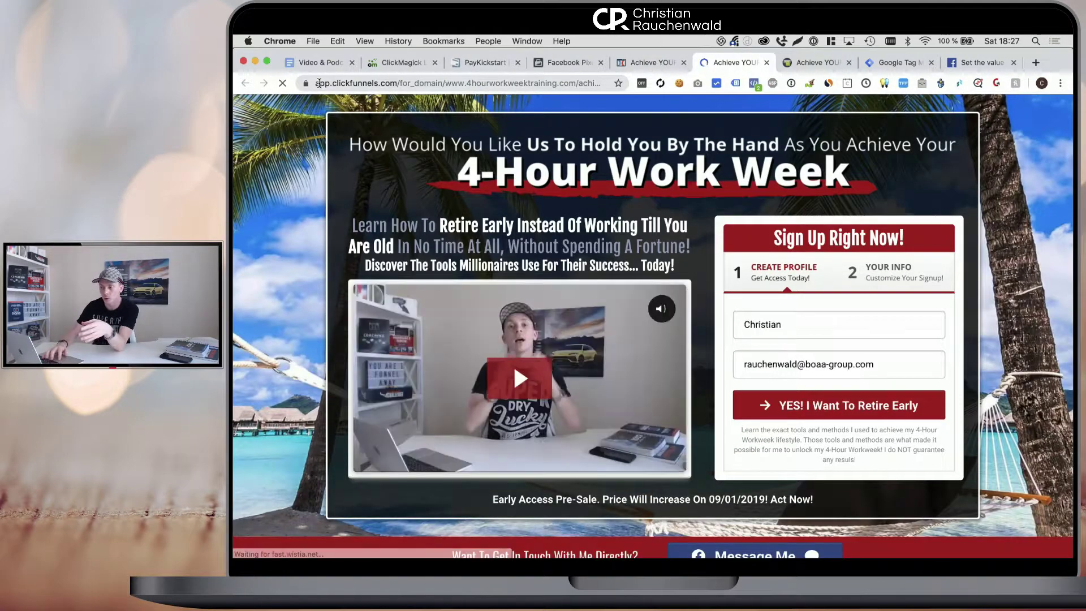
pyautogui.moveTo(319, 83); pyautogui.dragTo(400, 83)
pyautogui.click(439, 84)
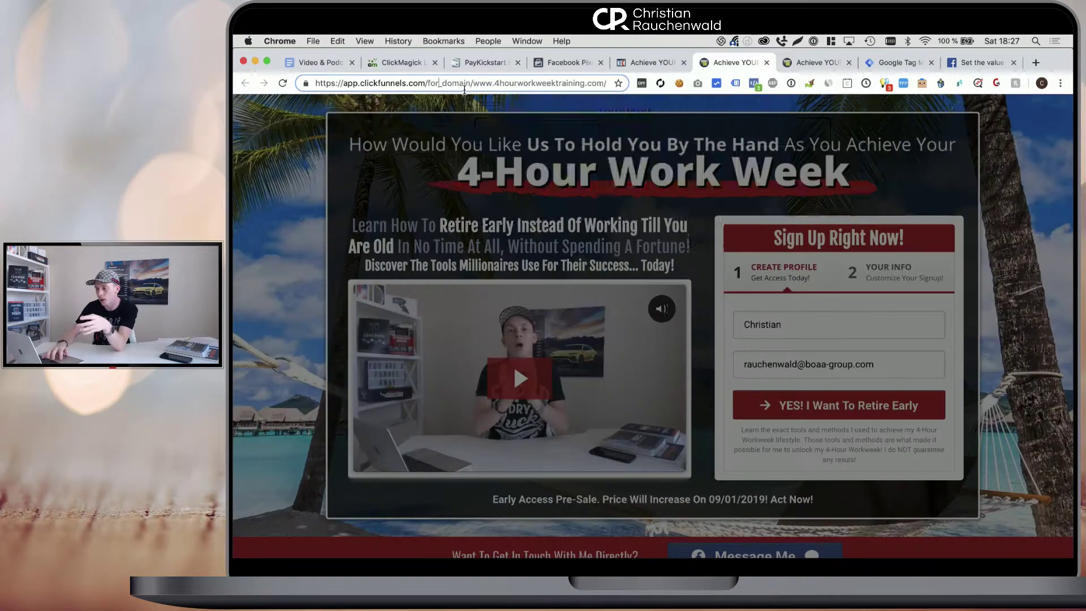
pyautogui.click(767, 62)
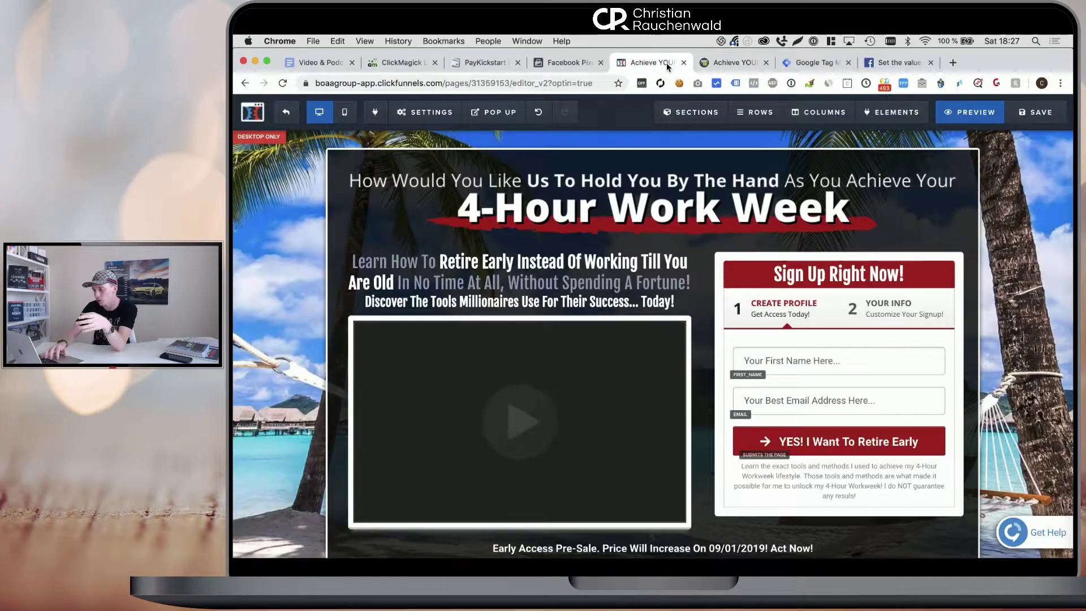
pyautogui.click(712, 64)
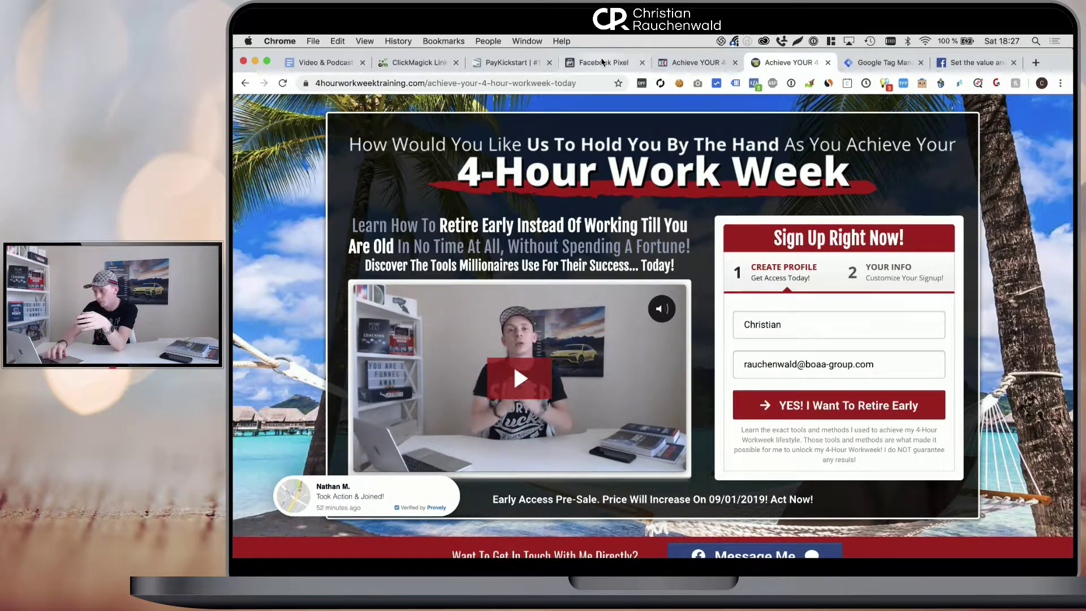
# Step: In Facebook's Test Events, clear all recorded activity
pyautogui.click(603, 63)
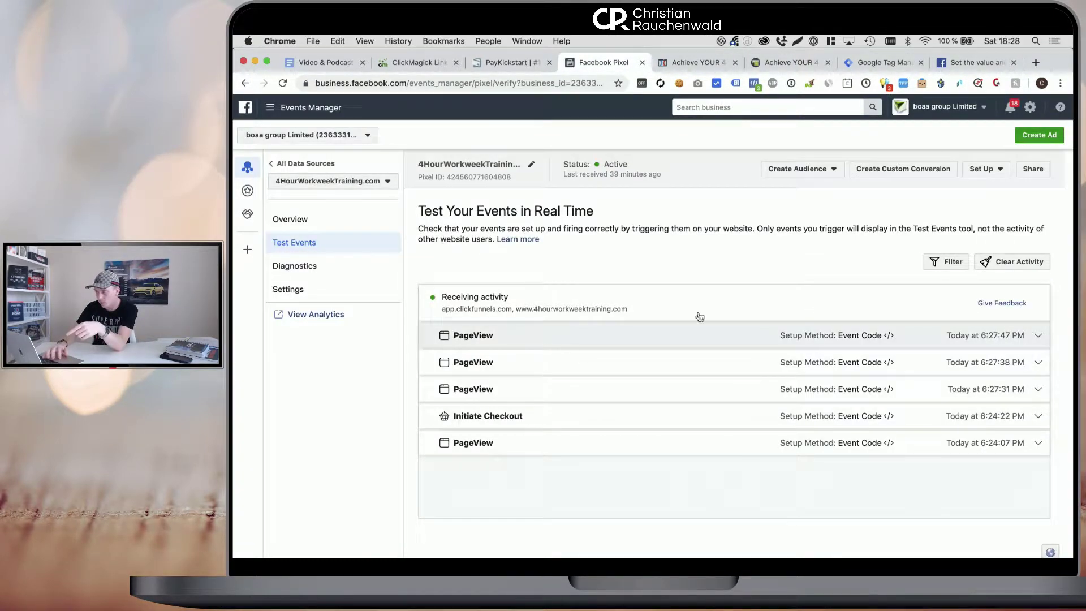
pyautogui.click(1018, 261)
pyautogui.click(791, 302)
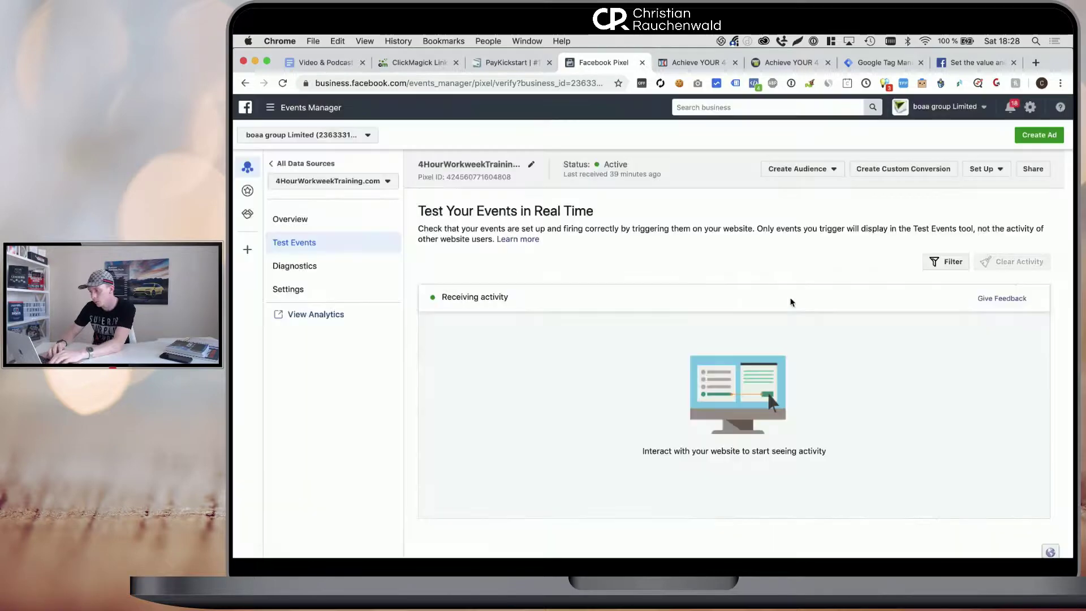
# Step: Reload the live sales page and check Test Events for its PageView event
pyautogui.click(784, 61)
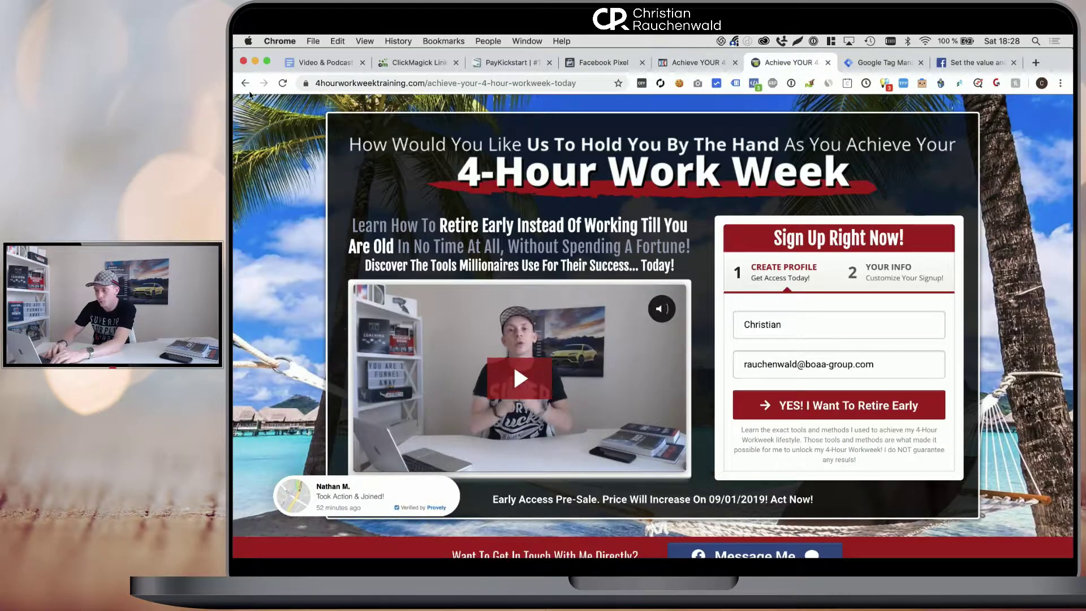
pyautogui.click(283, 83)
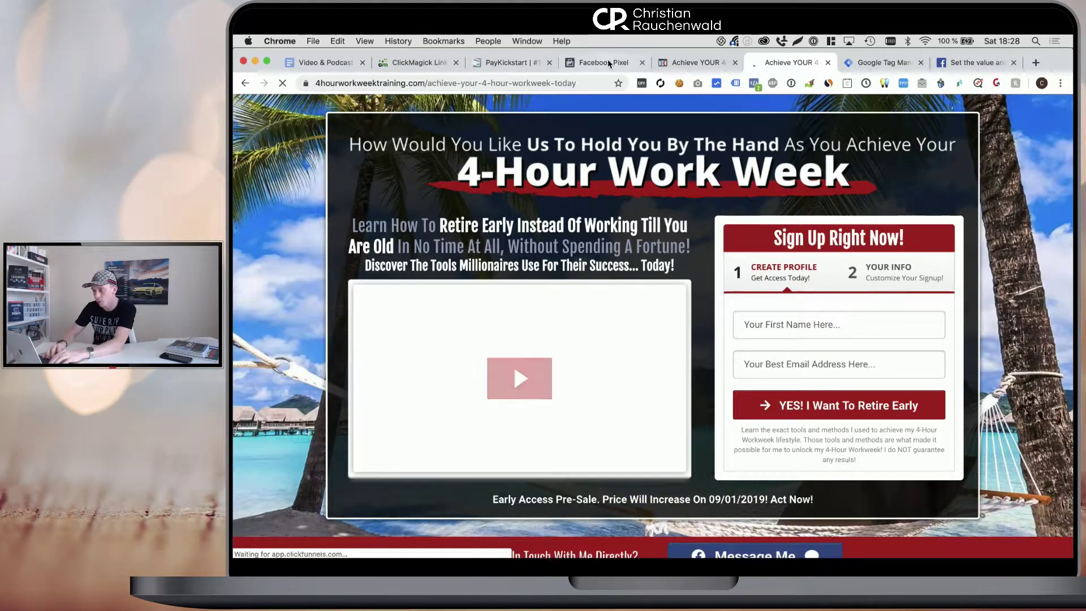
pyautogui.click(609, 64)
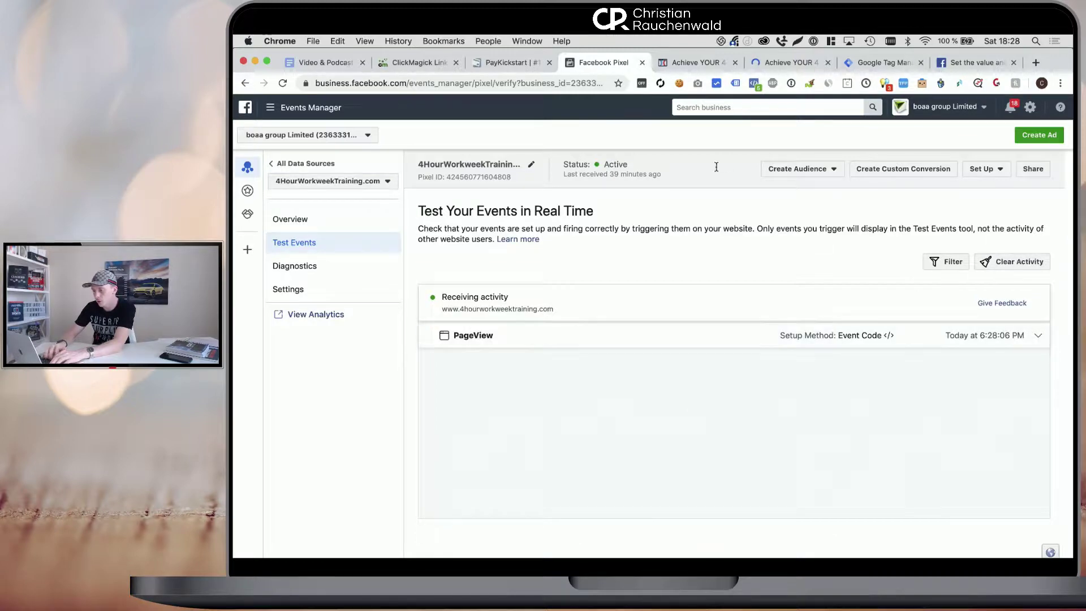
# Step: Add the letter "a" to the first name on the live page and check Test Events for Initiate Checkout
pyautogui.click(787, 62)
pyautogui.click(837, 326)
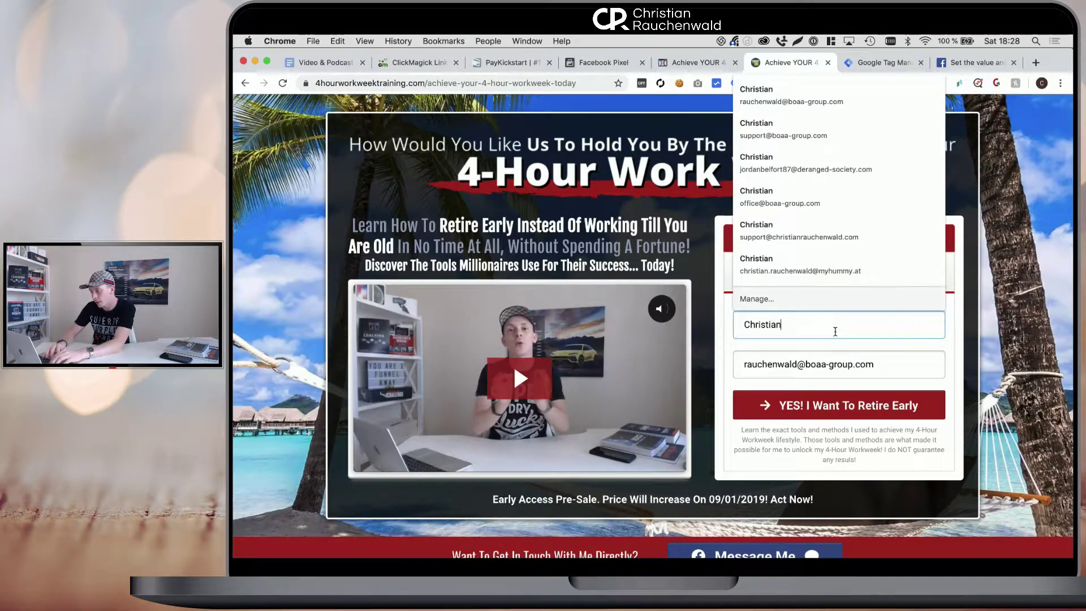
pyautogui.write('a')
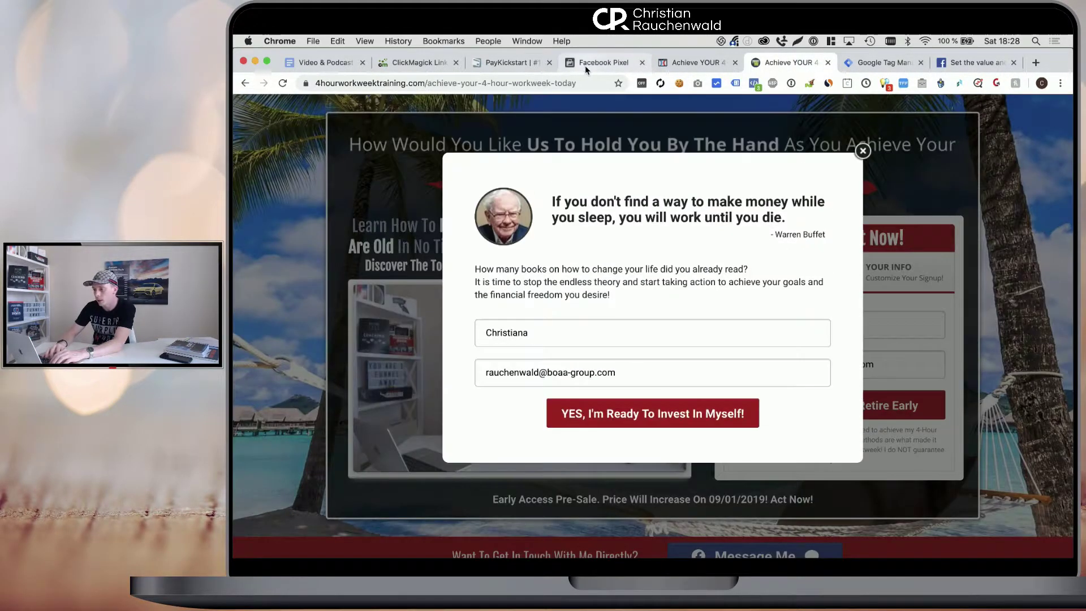
pyautogui.click(586, 66)
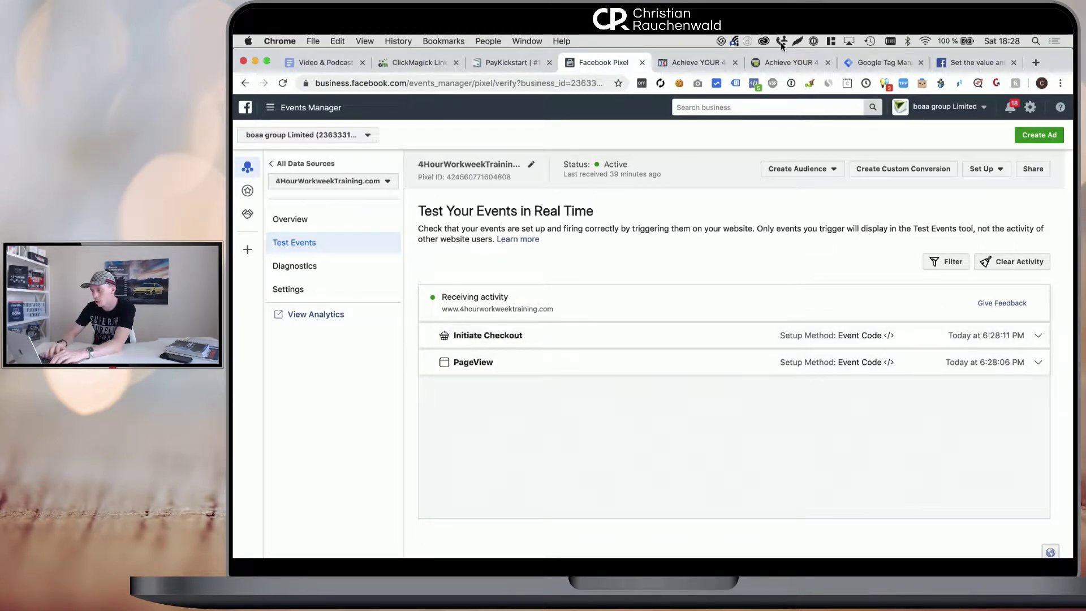
# Step: Remove the extra letter from the pop-up's first name, check Test Events for a repeated event, and close the pop-up
pyautogui.click(783, 62)
pyautogui.click(682, 344)
pyautogui.press('BackSpace')
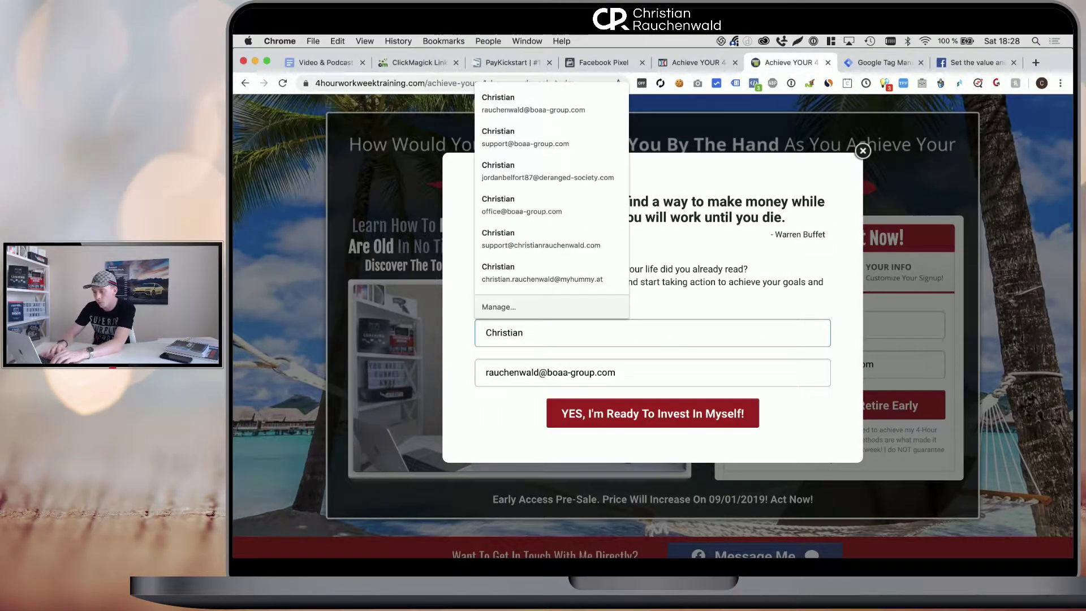
pyautogui.click(740, 307)
pyautogui.click(605, 62)
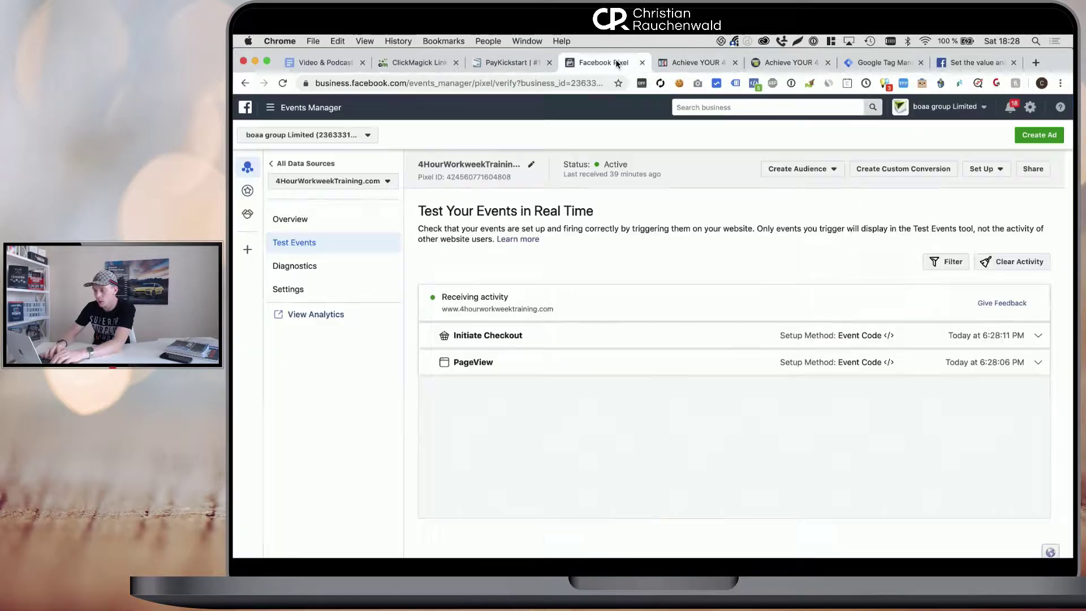
pyautogui.click(784, 65)
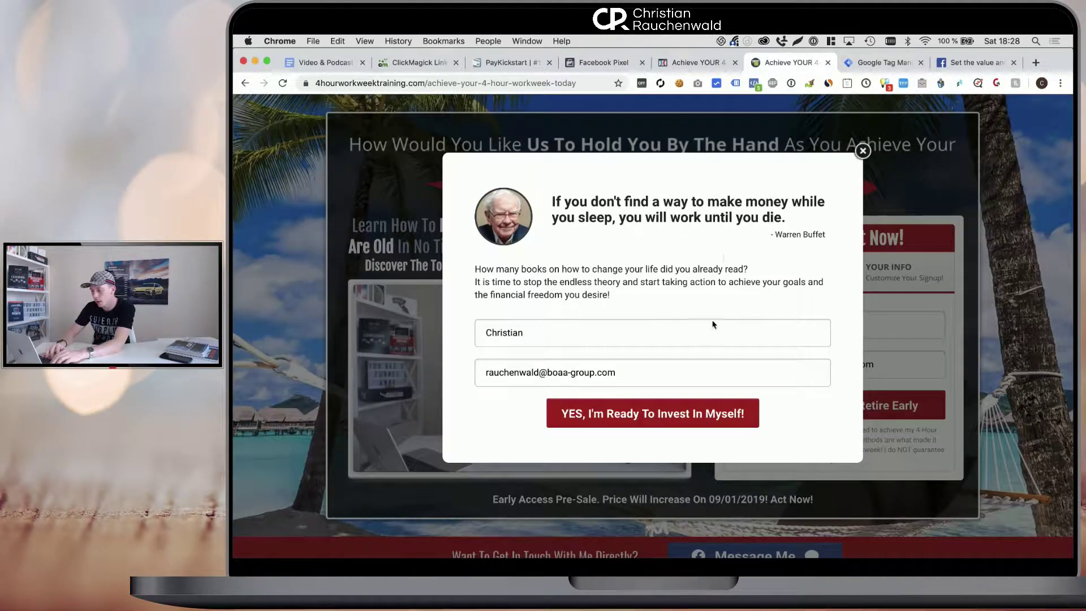
pyautogui.click(862, 152)
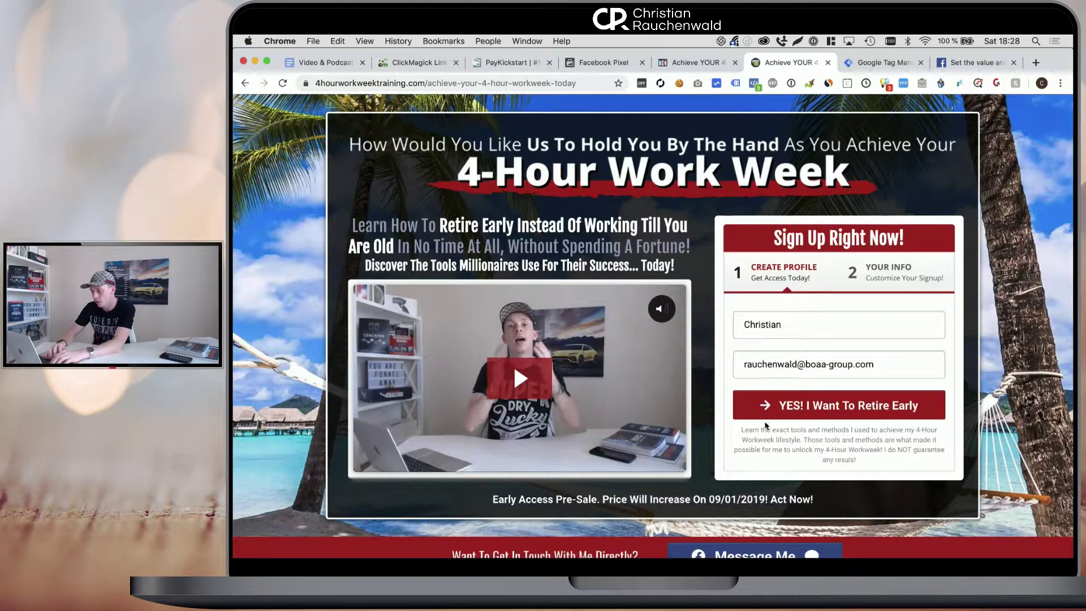
# Step: Submit the live sign-up form, expand the Lead event in Test Events to inspect its parameters, and return to the checkout page
pyautogui.click(807, 407)
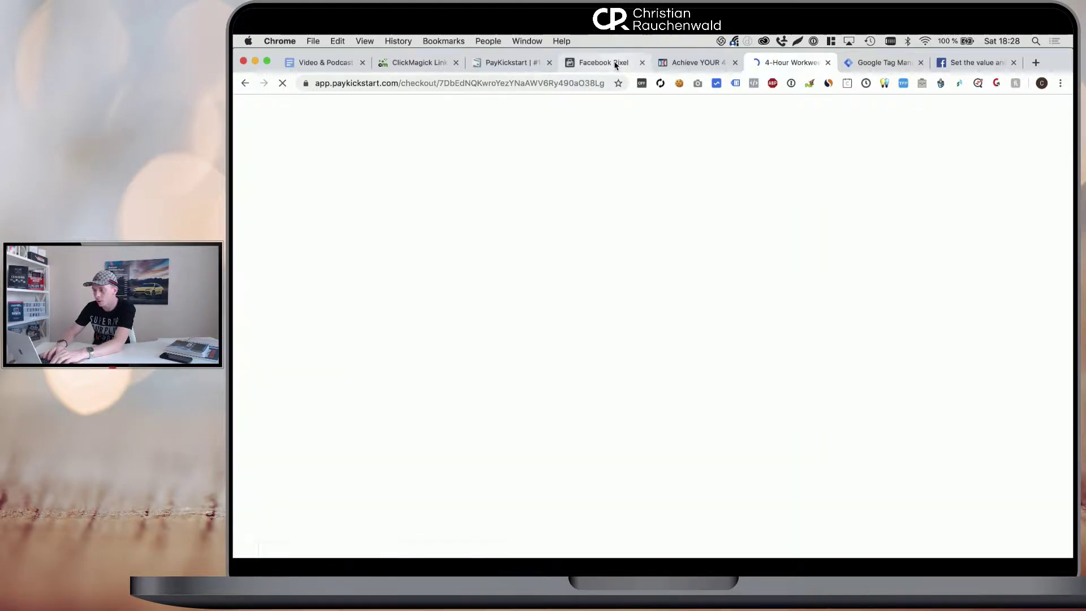
pyautogui.click(608, 62)
pyautogui.click(514, 332)
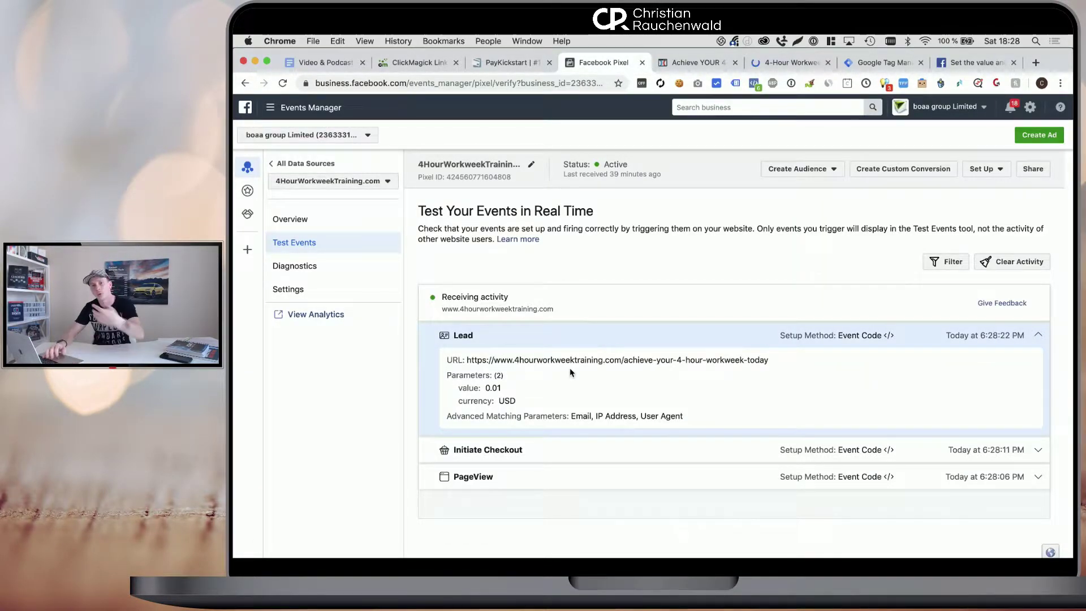
pyautogui.click(778, 63)
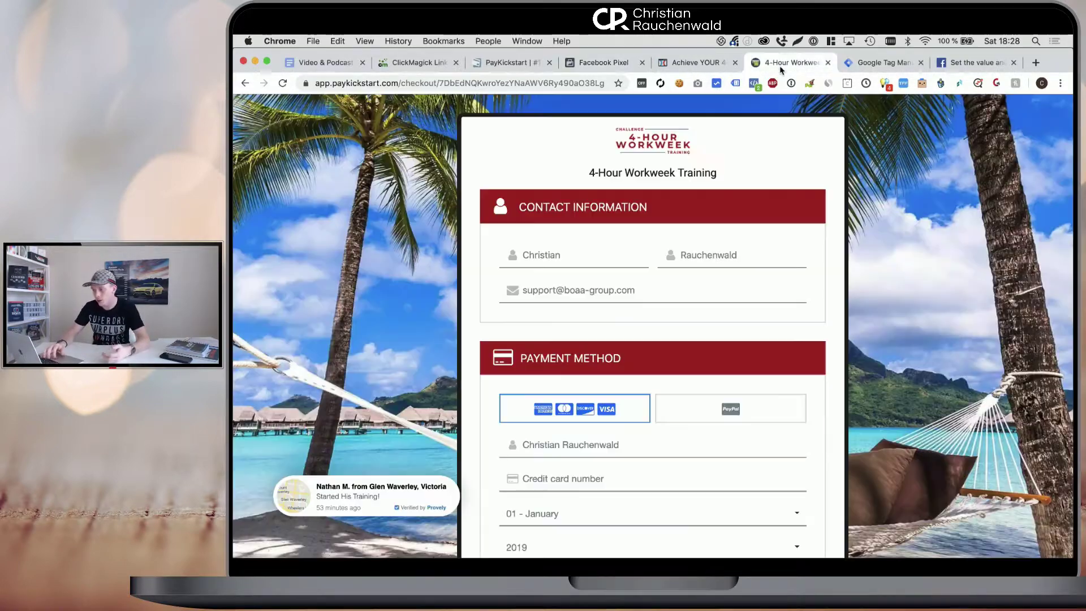
# Step: Compare the checkout's credit card and PayPal payment options, and look through the order form with PayPal selected
pyautogui.scroll(-3, 656, 256)
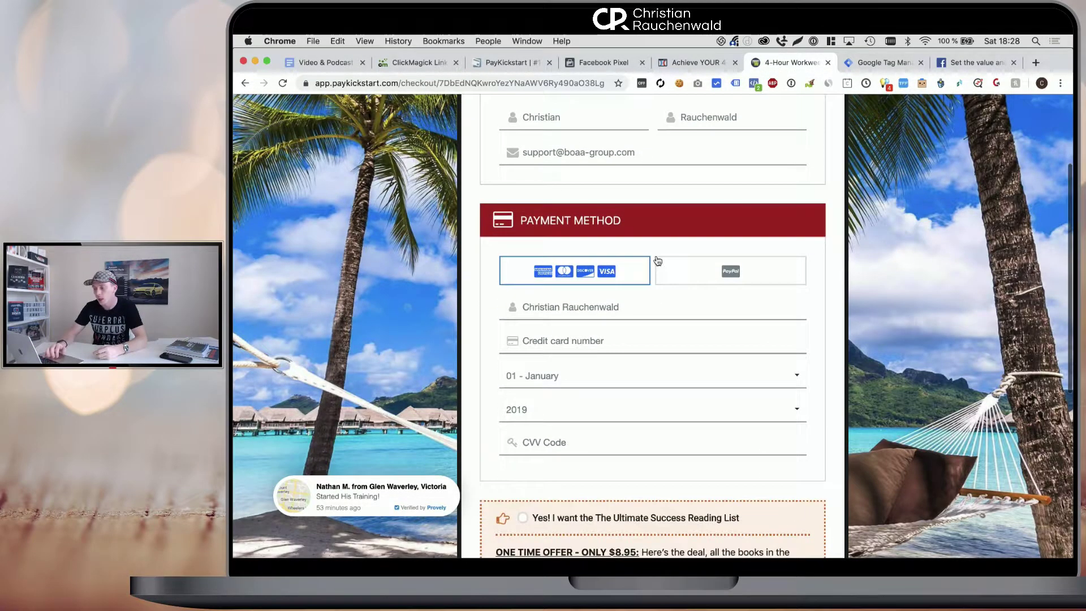
pyautogui.scroll(1, 622, 288)
pyautogui.scroll(-2, 611, 311)
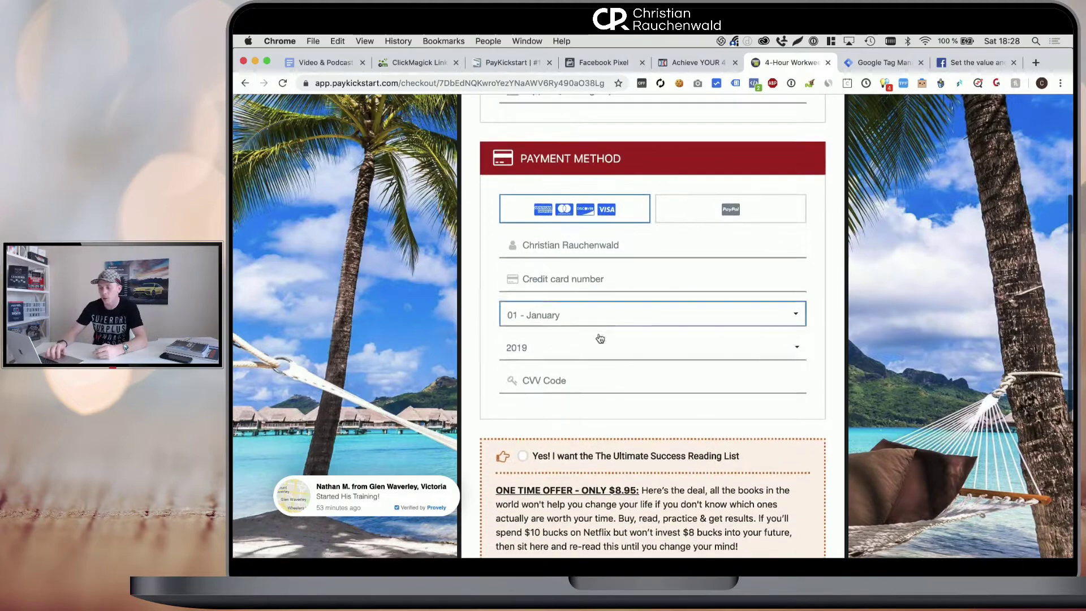
pyautogui.click(724, 210)
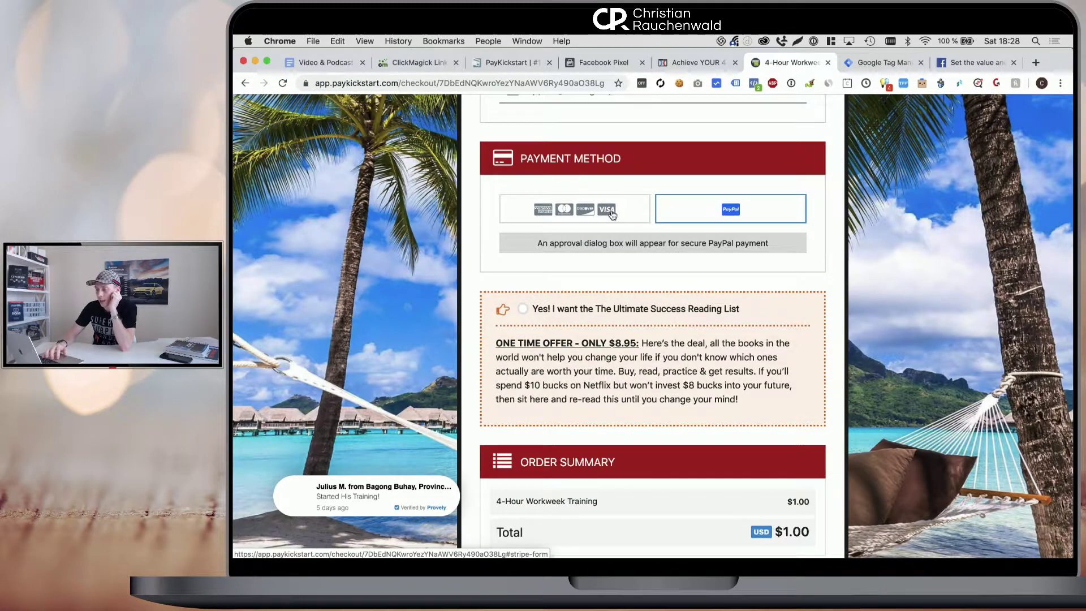
pyautogui.click(593, 219)
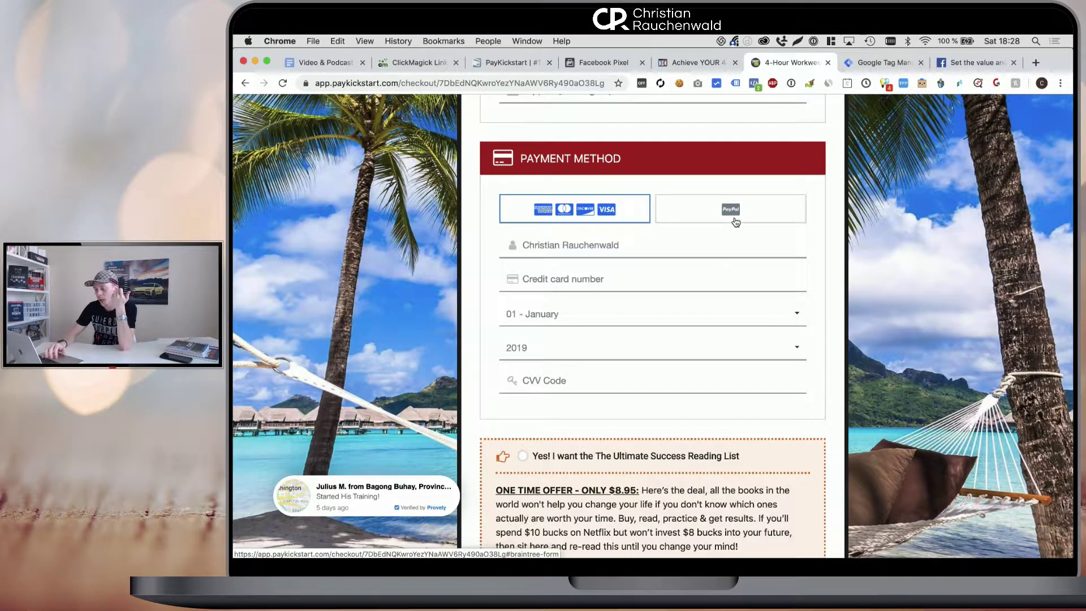
pyautogui.click(731, 217)
pyautogui.scroll(-2, 734, 221)
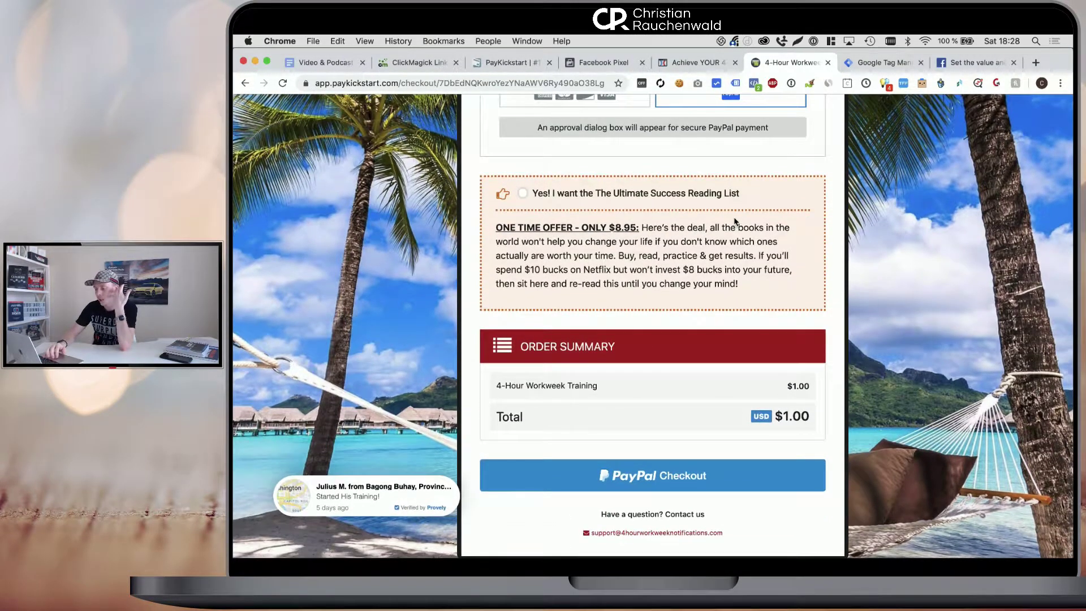
pyautogui.scroll(6, 735, 218)
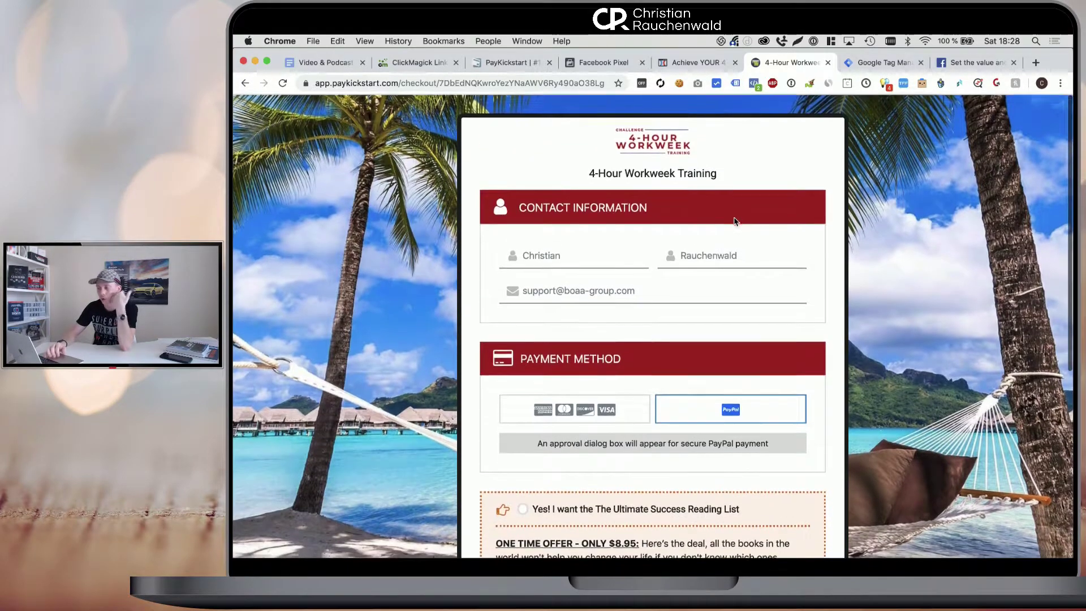
# Step: Leave the sales page editor and return to the funnel's Sales Page / Order Form step overview
pyautogui.click(690, 63)
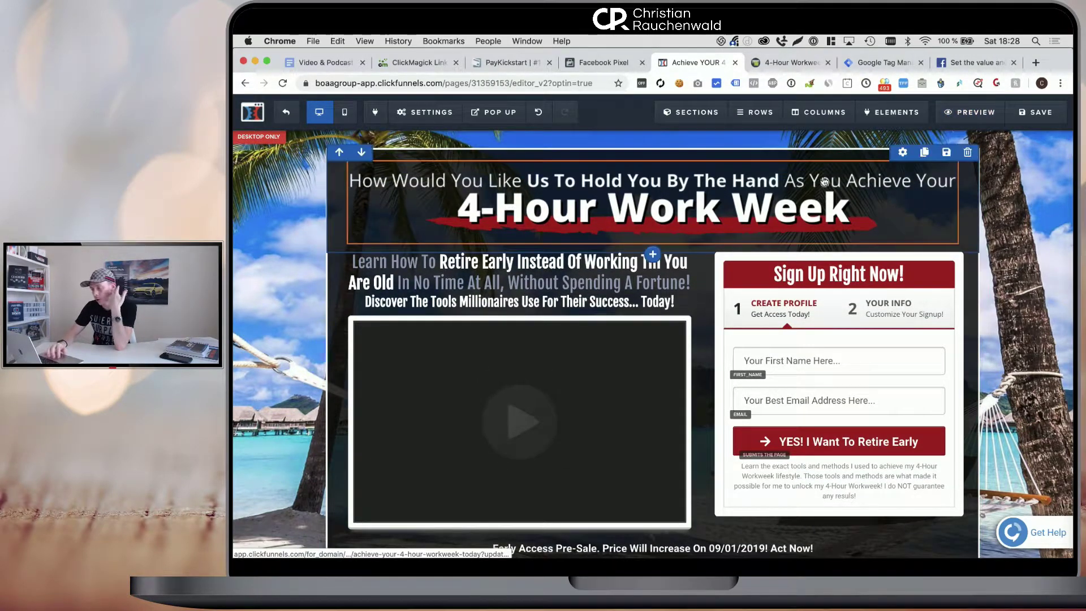
pyautogui.click(287, 115)
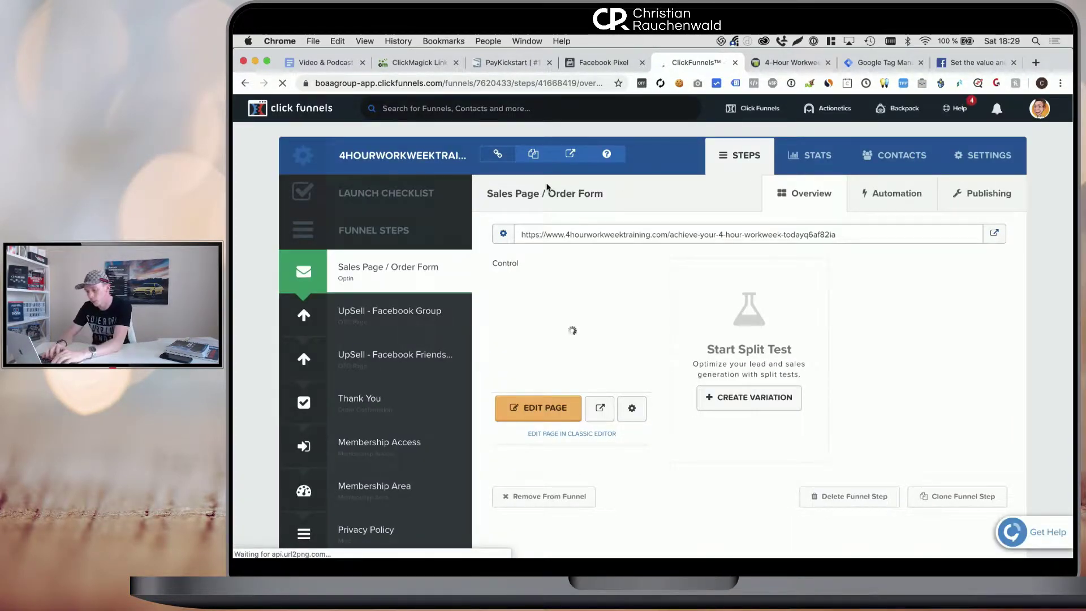
pyautogui.scroll(-3, 548, 187)
pyautogui.scroll(3, 588, 177)
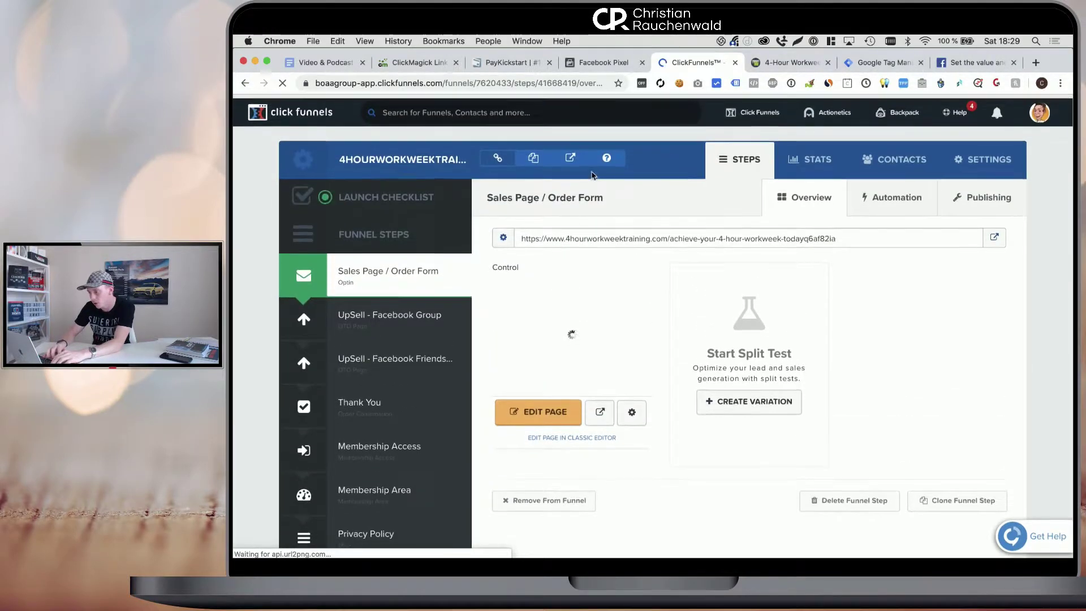
# Step: Open the funnels list in a new tab and open the FunnelCircle.com funnel's Order Form page in the editor
pyautogui.click(752, 112)
pyautogui.click(739, 129)
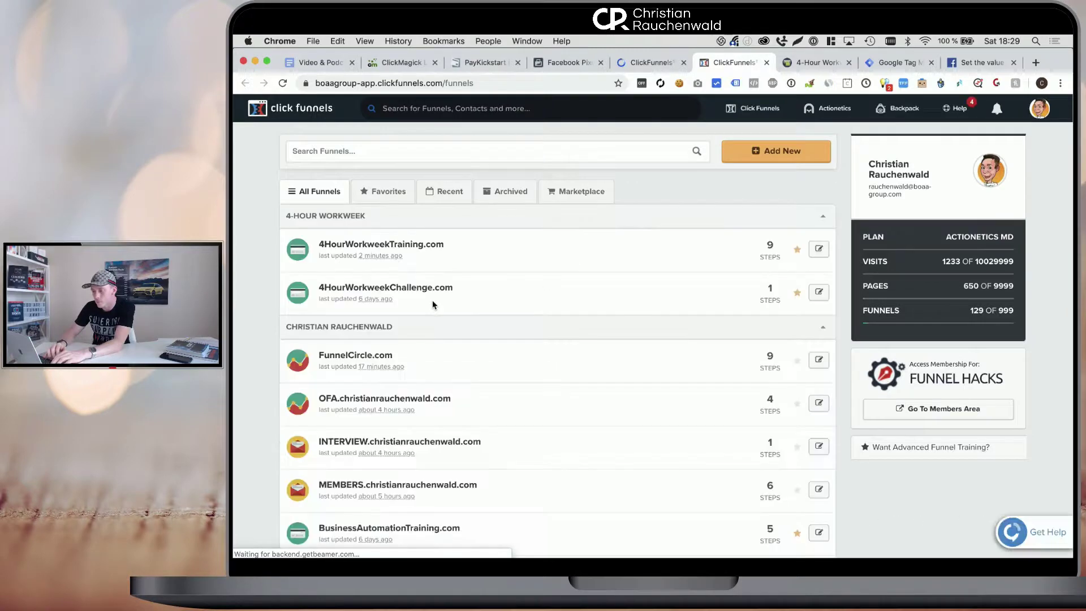
pyautogui.scroll(-5, 433, 300)
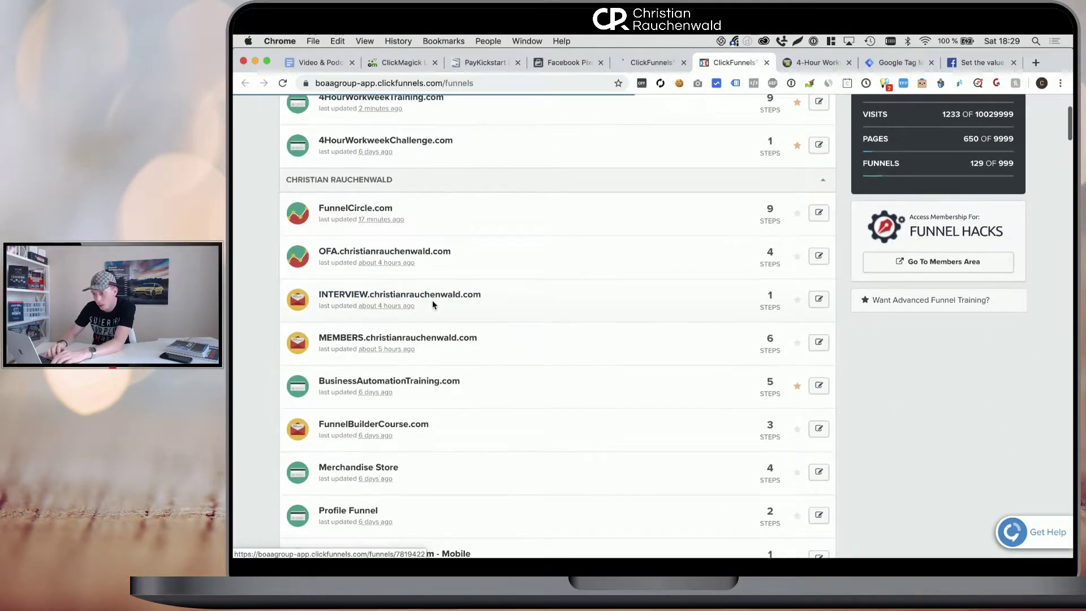
pyautogui.click(365, 209)
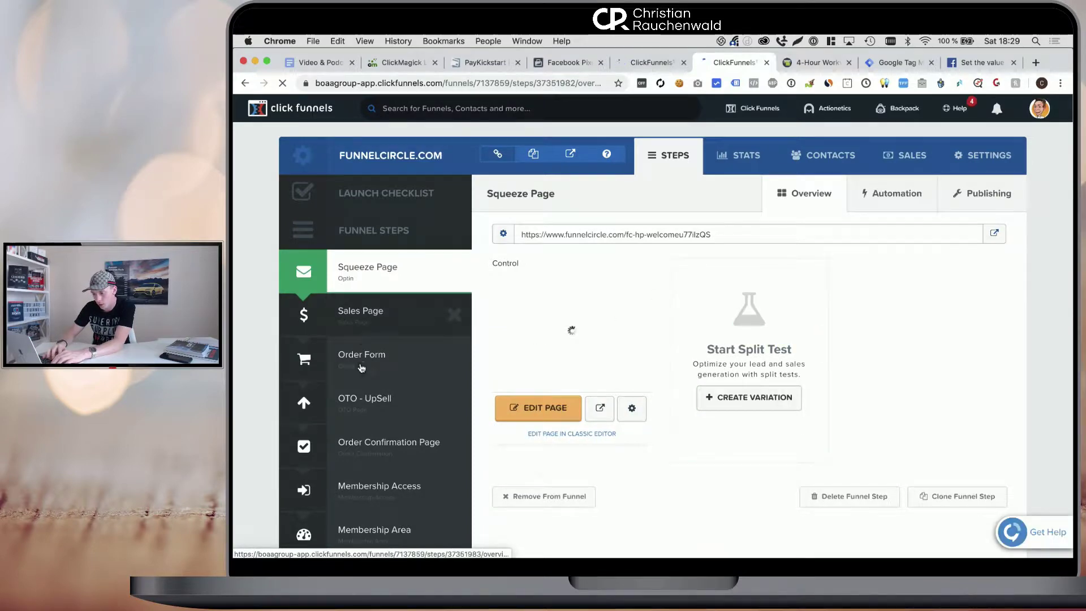
pyautogui.click(392, 353)
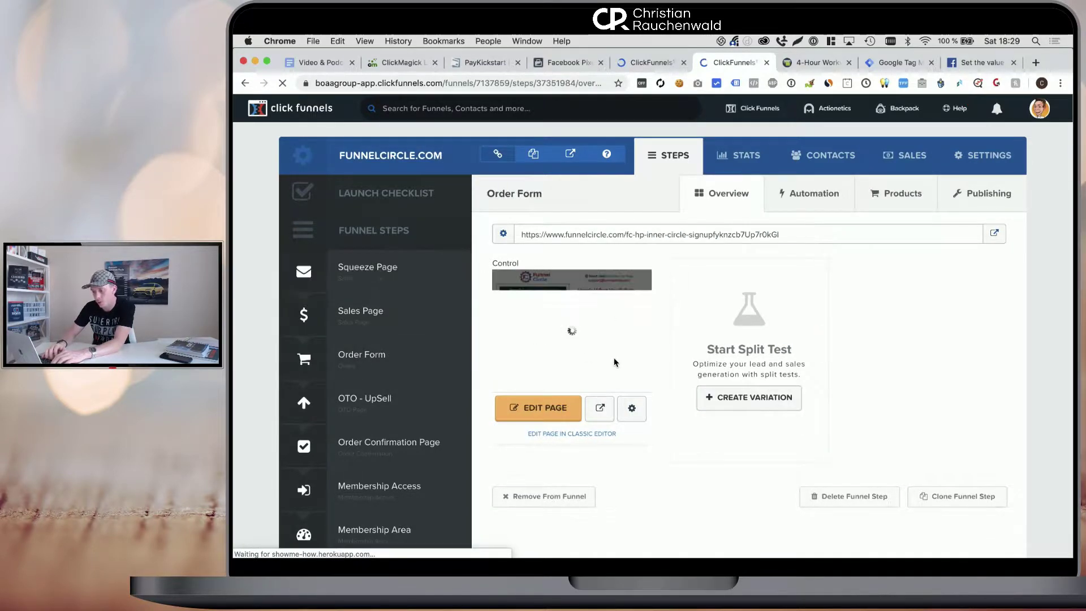
pyautogui.click(530, 407)
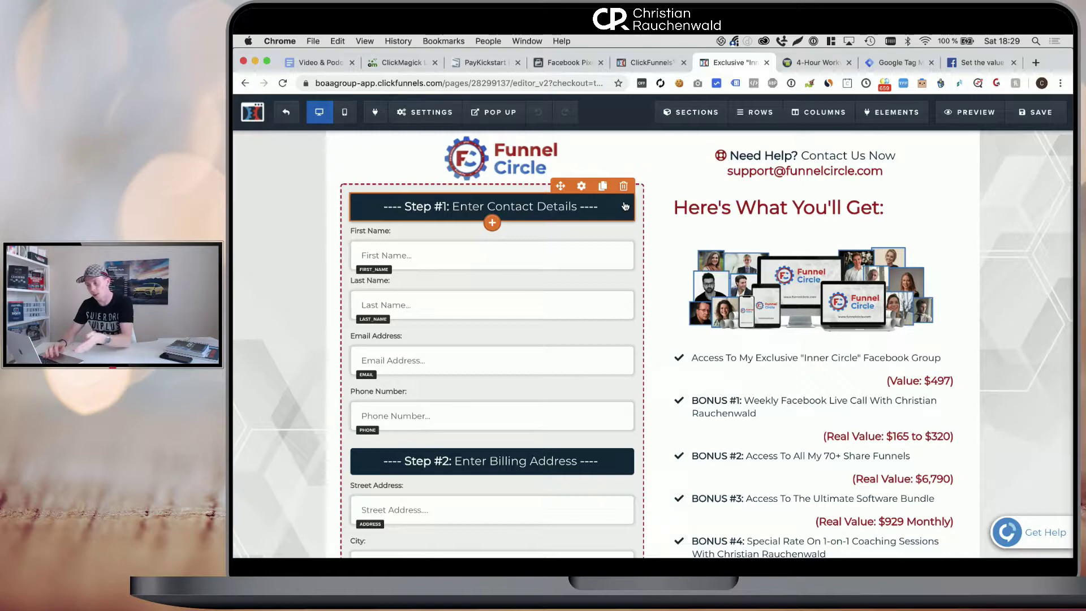
# Step: Preview the FunnelCircle order form and look through its contact, billing, plan and credit card sections down to the order button
pyautogui.click(492, 108)
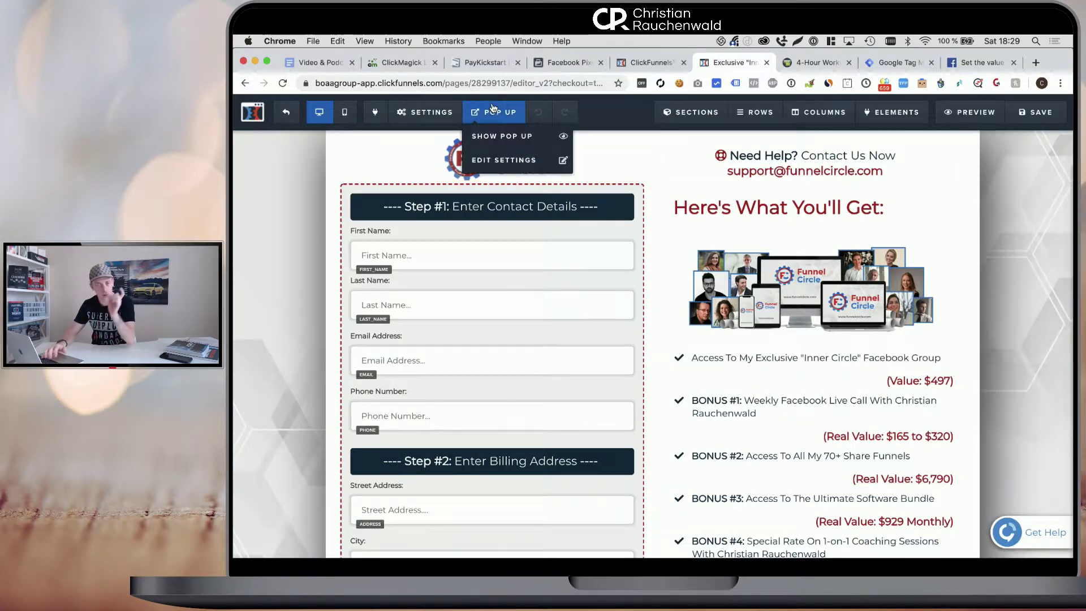
pyautogui.scroll(-5, 795, 321)
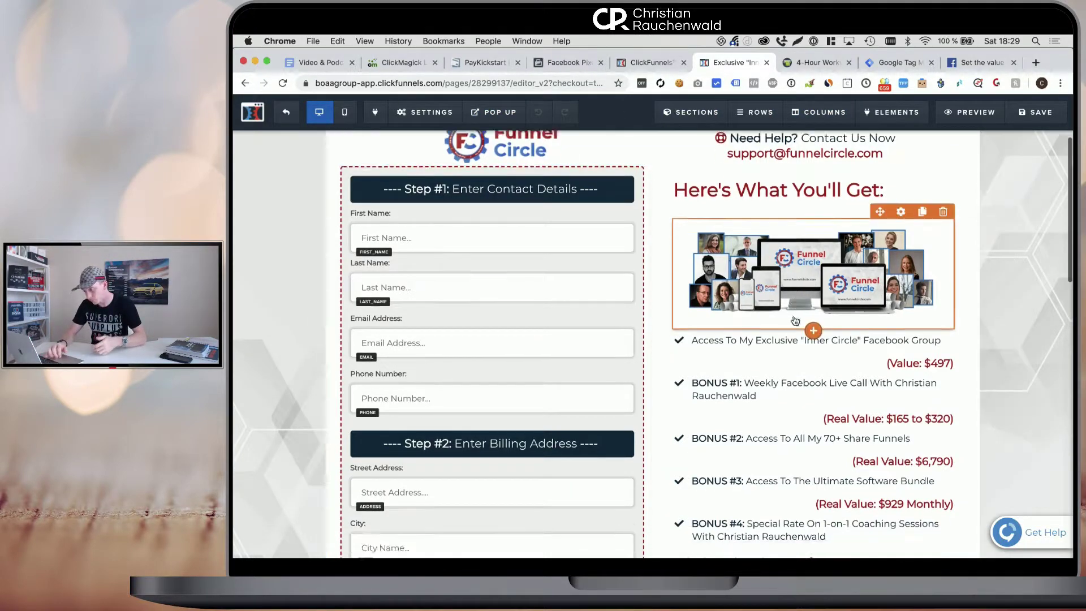
pyautogui.scroll(-3, 795, 321)
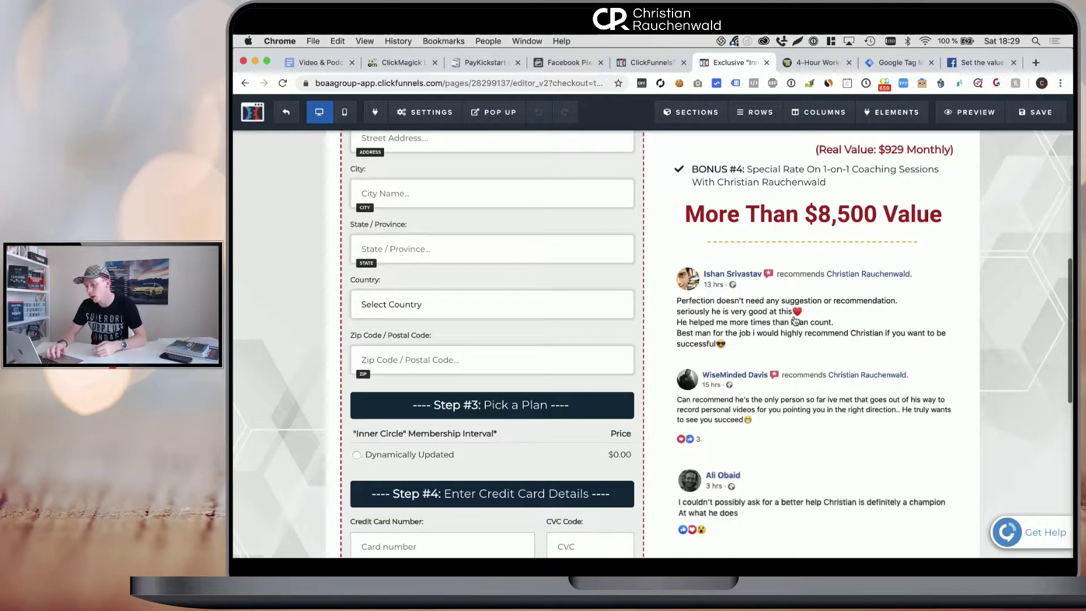
pyautogui.click(974, 112)
pyautogui.click(616, 64)
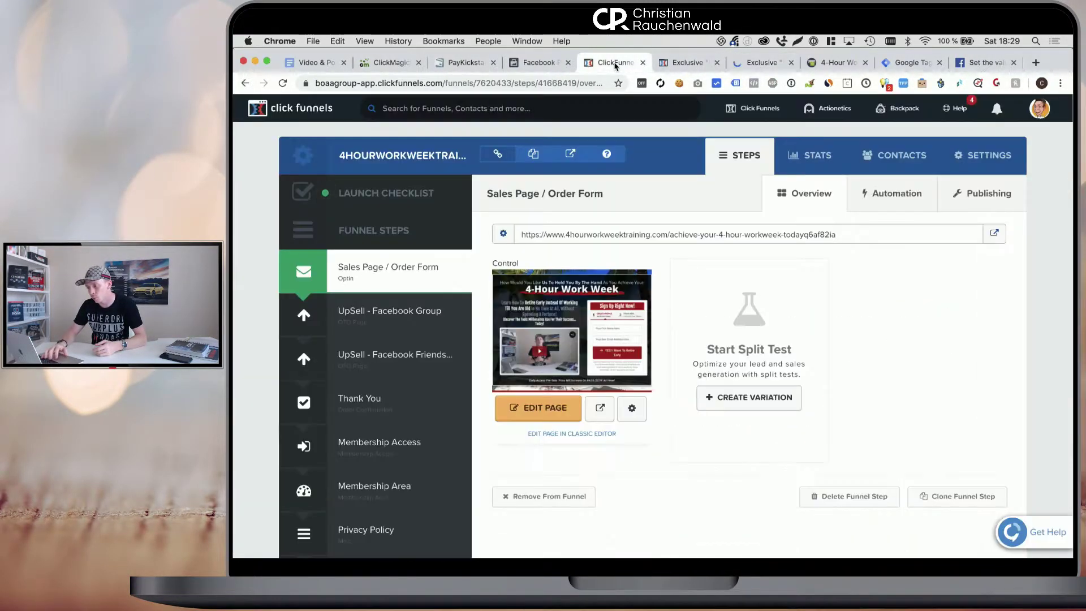
pyautogui.click(696, 63)
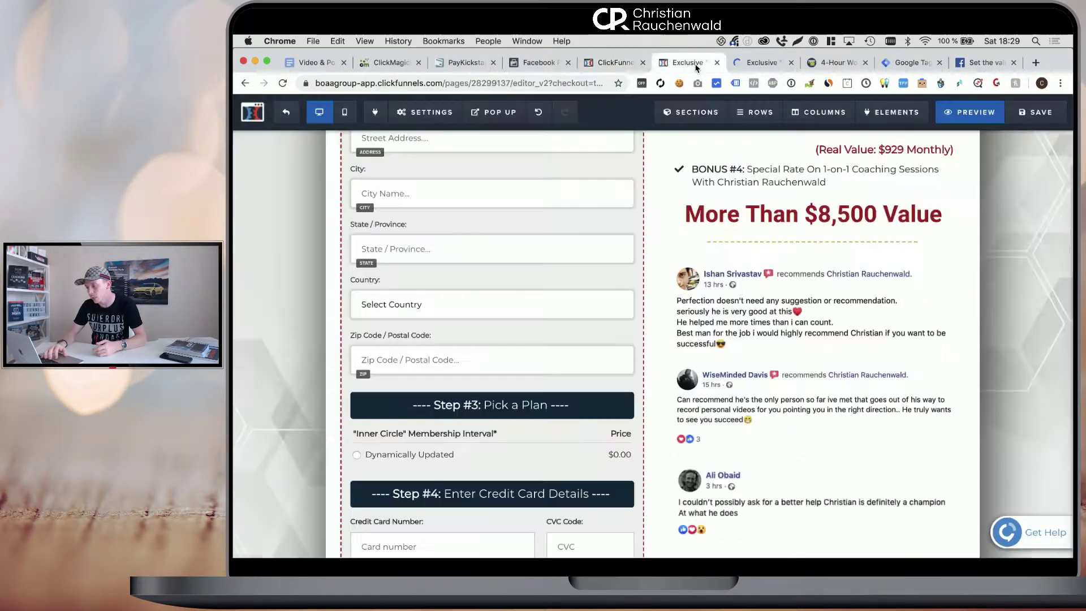
pyautogui.click(762, 63)
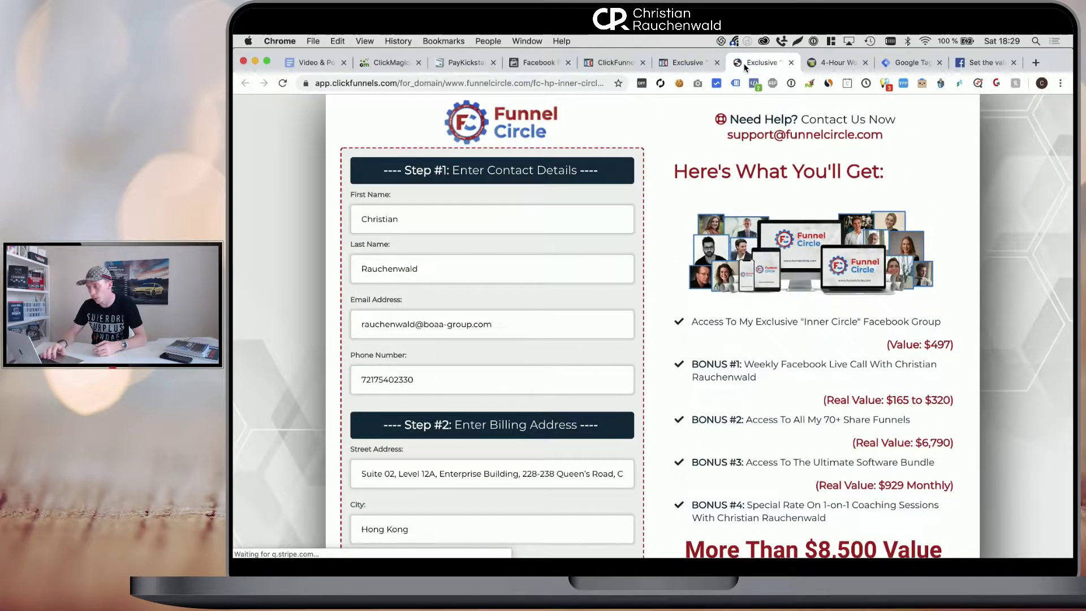
pyautogui.scroll(-5, 691, 216)
pyautogui.scroll(-7, 691, 217)
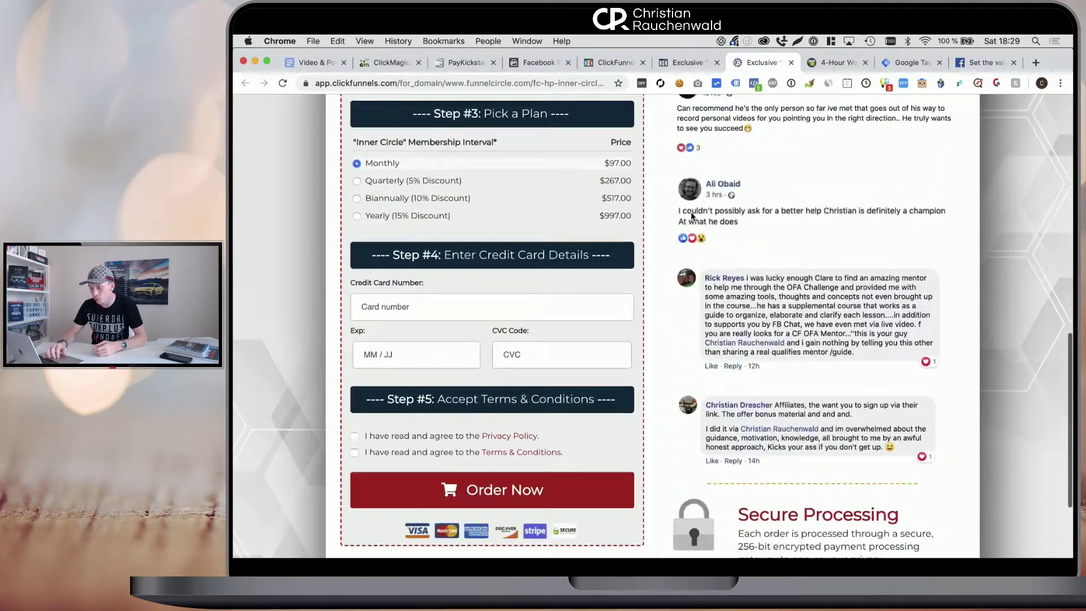
# Step: Inspect the Order Now button's link element and its href in DevTools, and close DevTools
pyautogui.rightClick(498, 490)
pyautogui.click(547, 519)
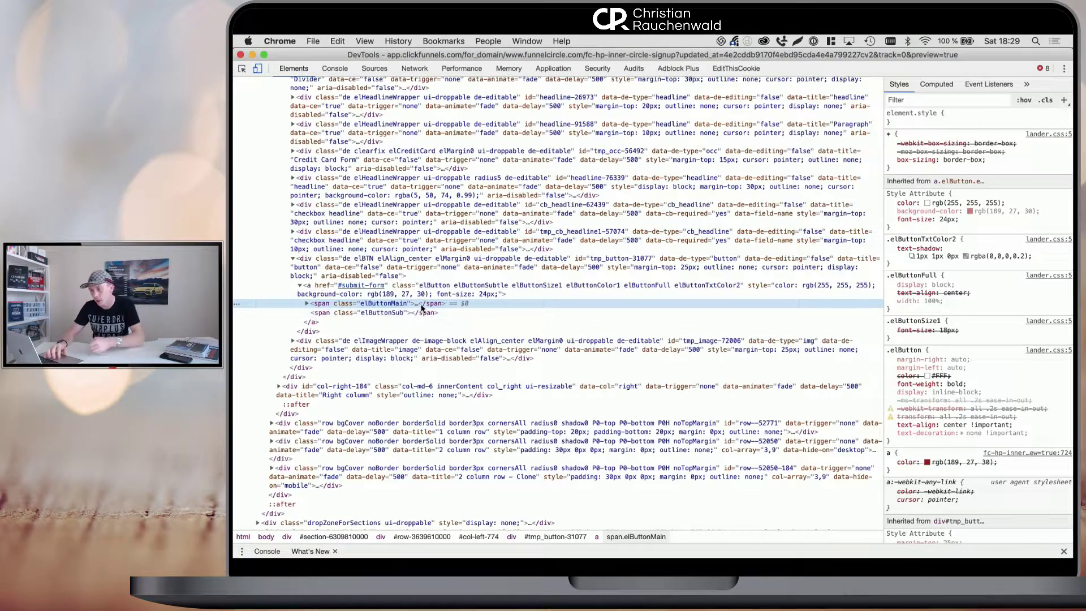
pyautogui.click(317, 289)
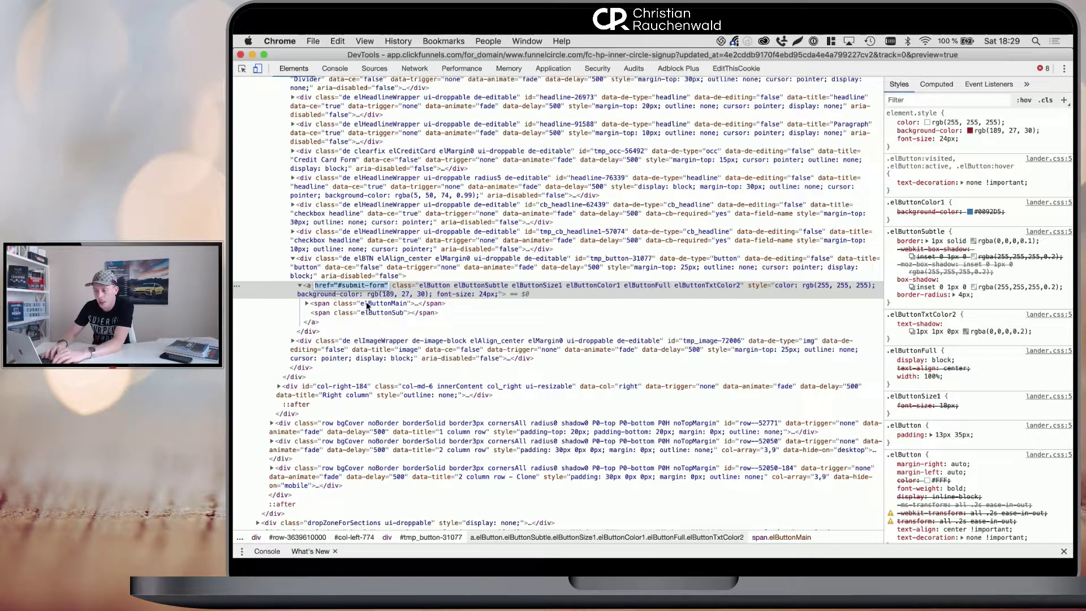
pyautogui.click(378, 192)
pyautogui.click(241, 55)
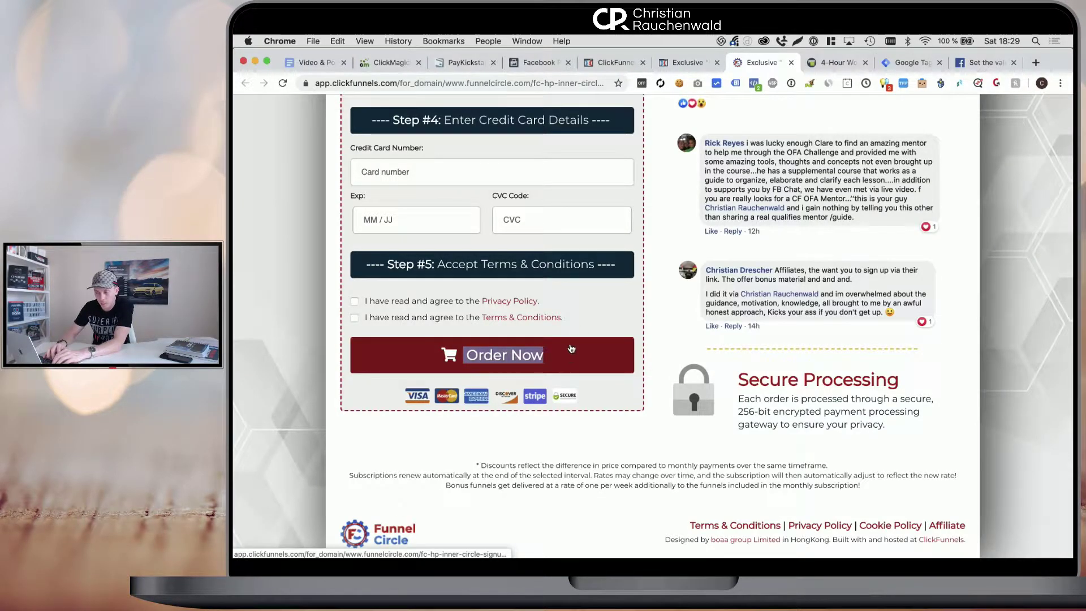
# Step: In the order form page's footer tracking code, add an empty script block with type "text/javascript"
pyautogui.click(687, 64)
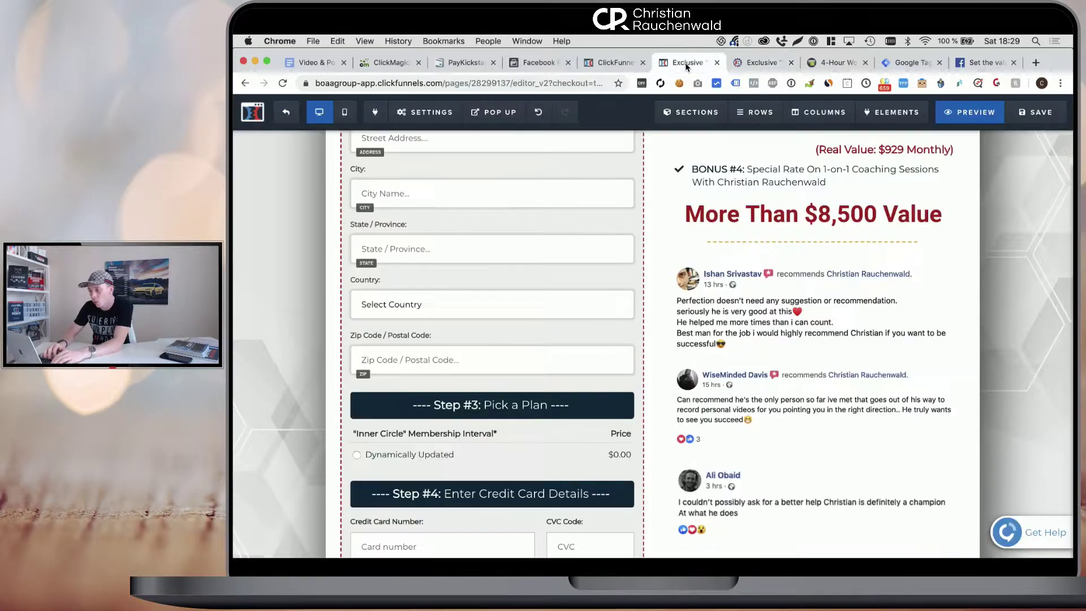
pyautogui.click(438, 115)
pyautogui.click(444, 190)
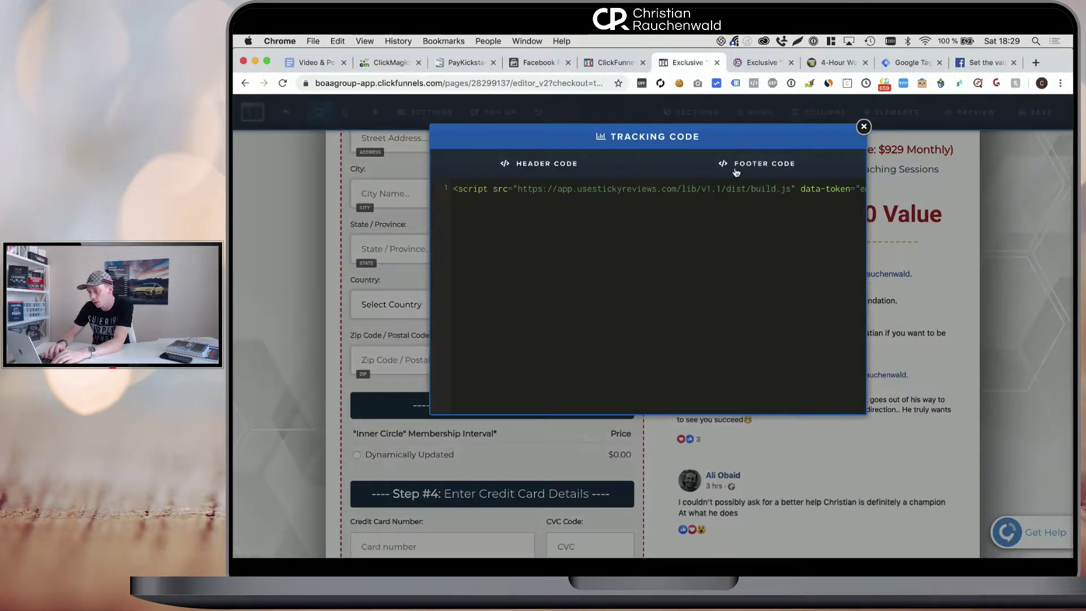
pyautogui.write('<scrip')
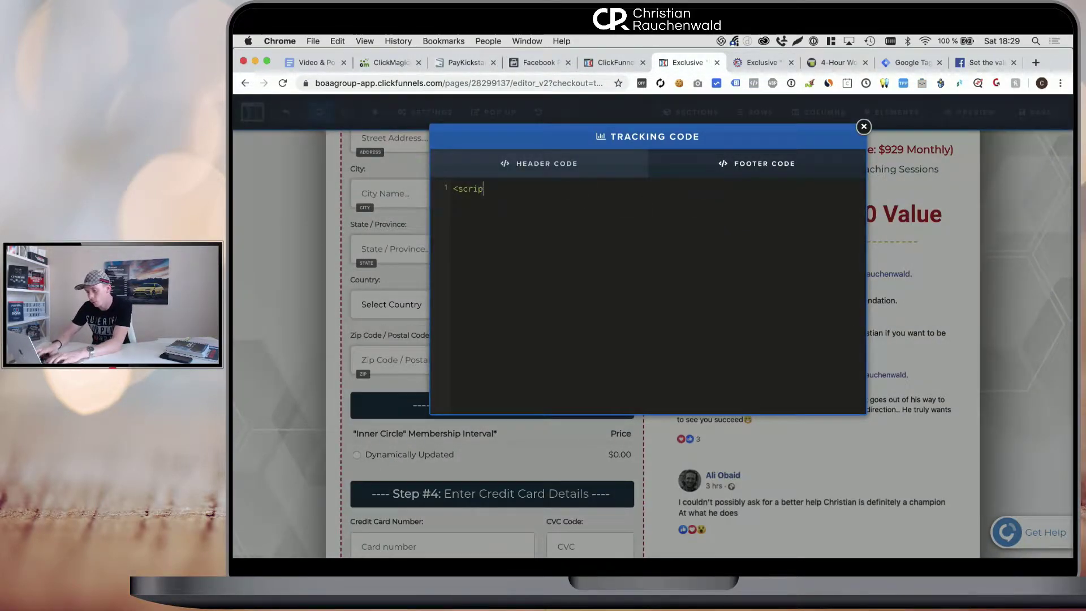
pyautogui.write('t type=')
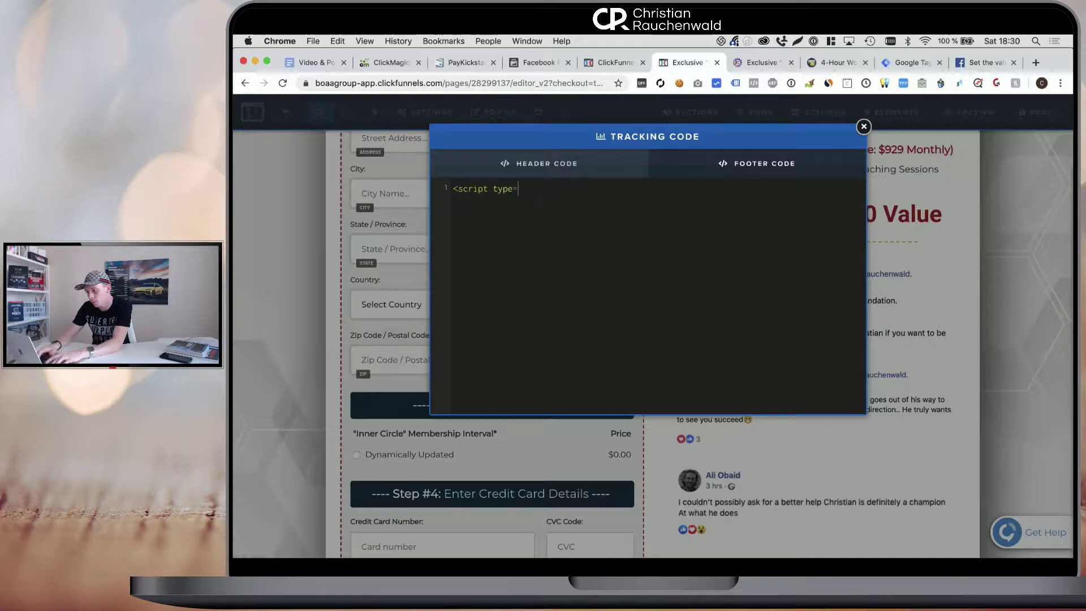
pyautogui.write('"text/javascr')
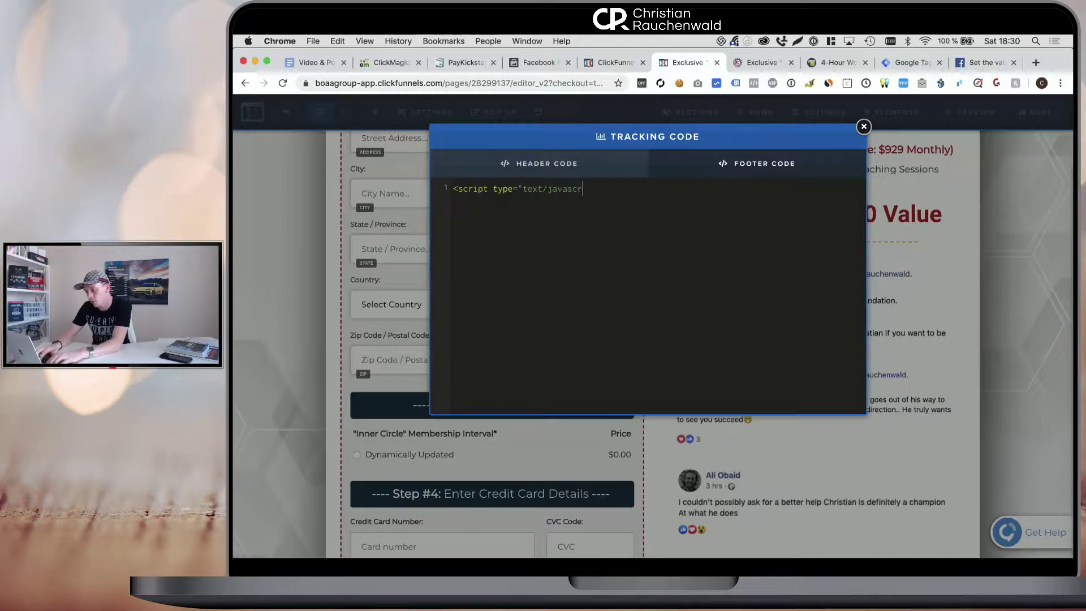
pyautogui.write('ipt">')
pyautogui.press('Return')
pyautogui.press('Return')
pyautogui.write('</s')
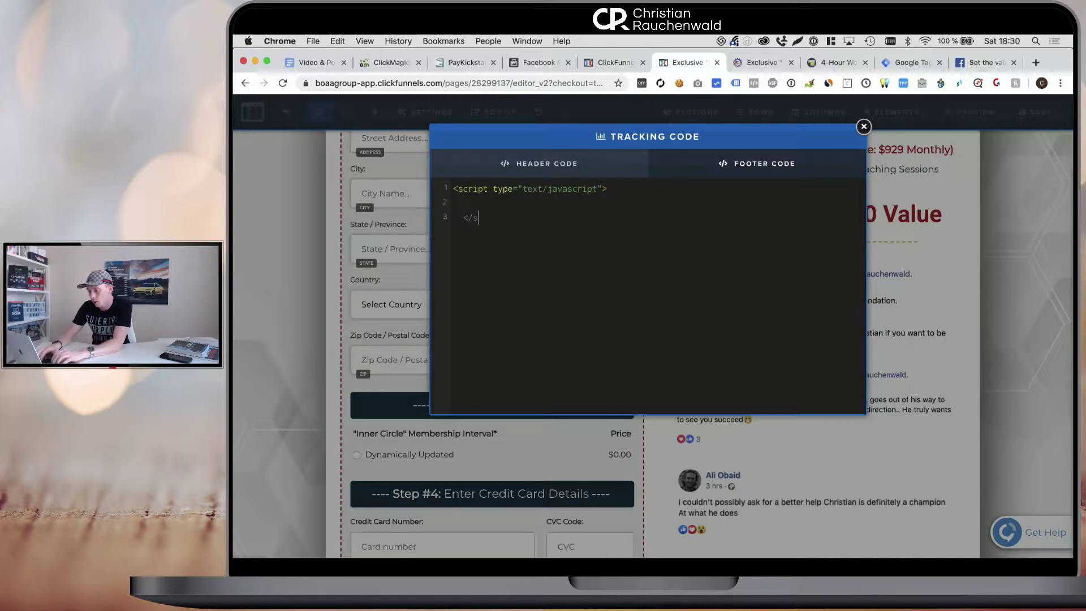
# Step: Inside the footer script block, add an empty jQuery submit handler: $('form').on('submit', function(e){ });
pyautogui.click(487, 191)
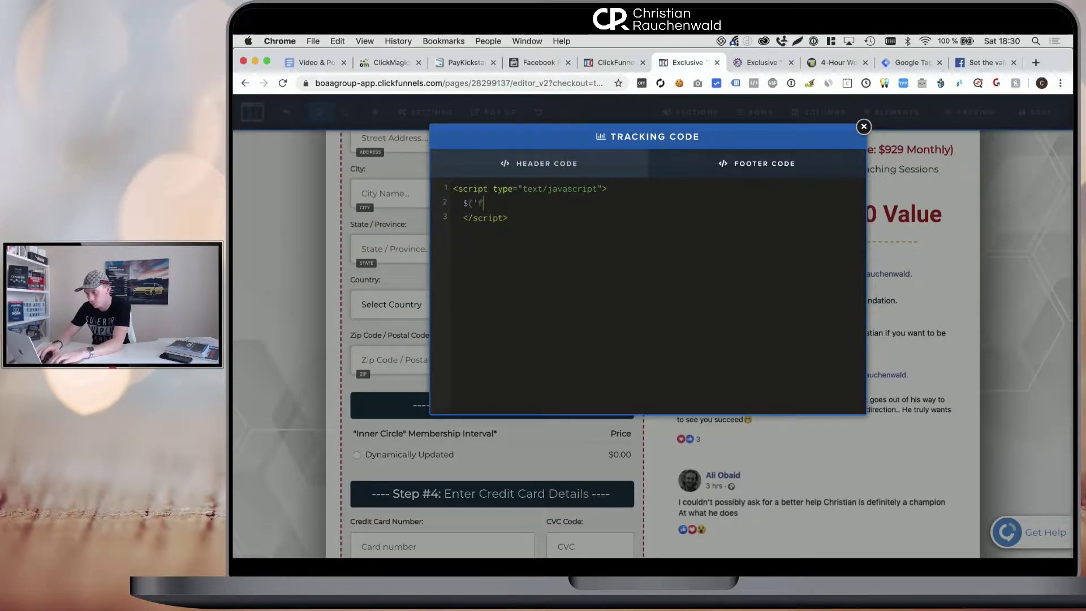
pyautogui.press('BackSpace')
pyautogui.write('o')
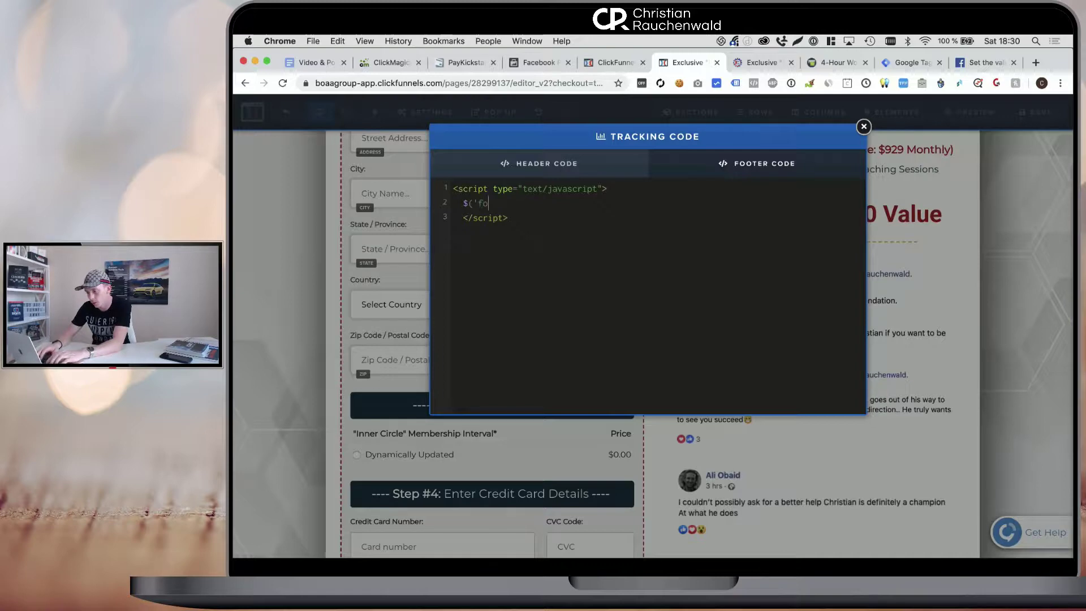
pyautogui.write("rm').on(")
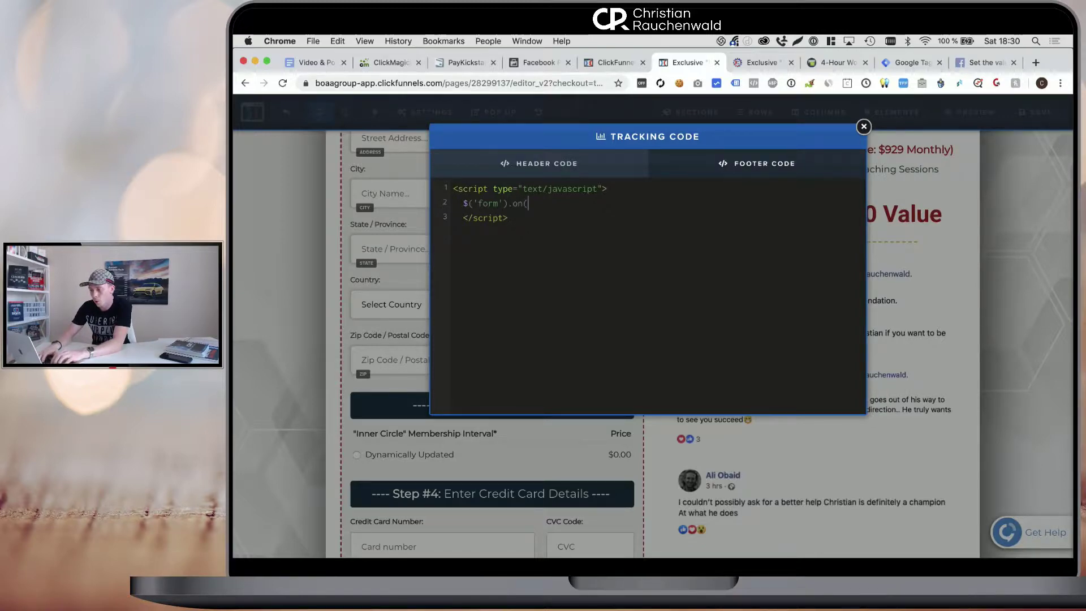
pyautogui.write("'submit',")
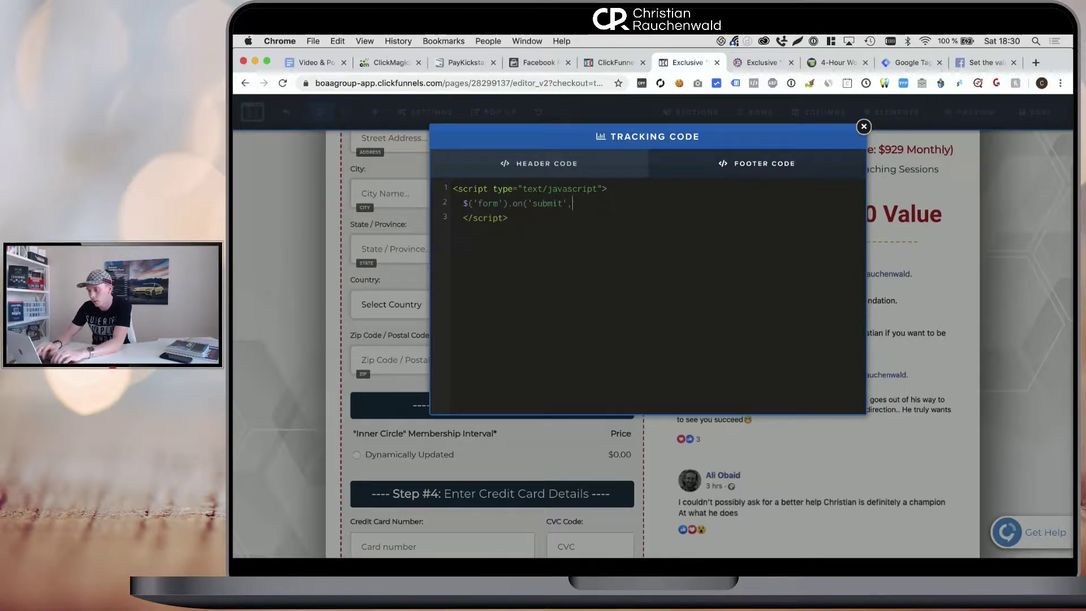
pyautogui.write(' function(e')
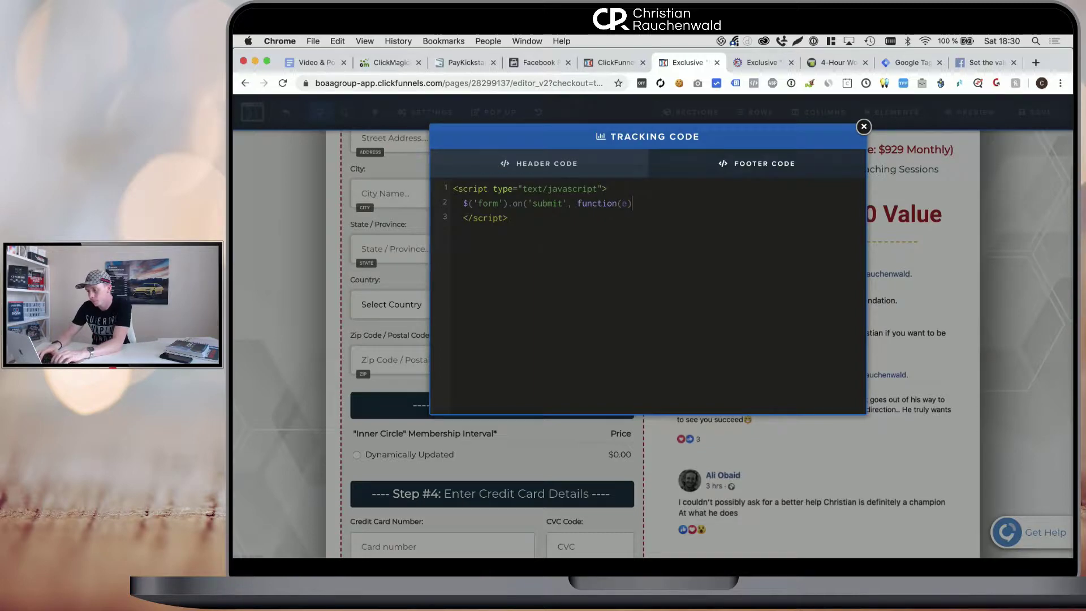
pyautogui.write('){')
pyautogui.press('Return')
pyautogui.press('Return')
pyautogui.write('});')
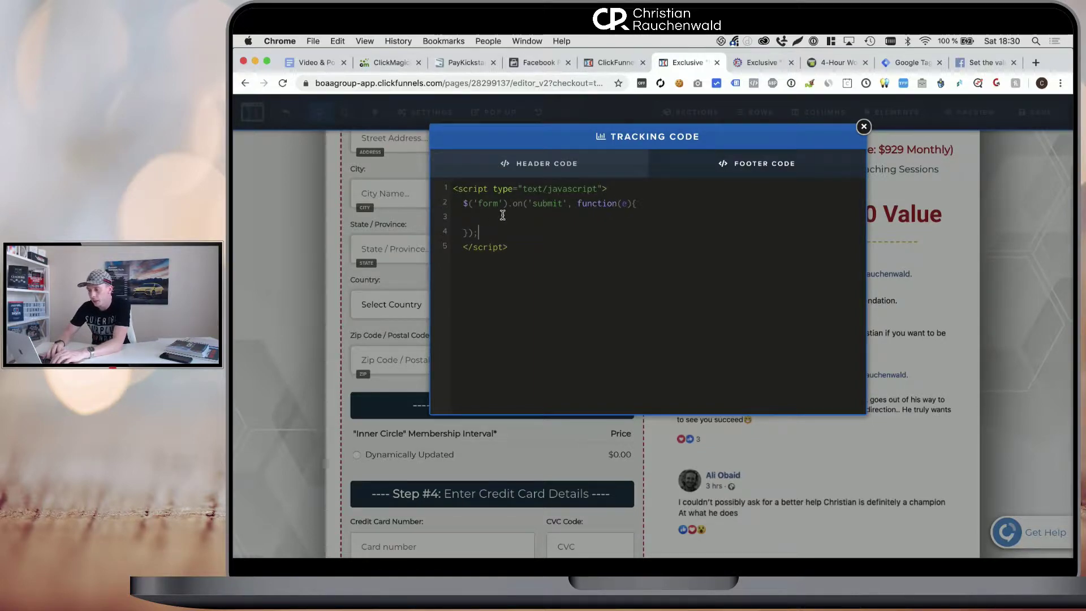
# Step: Copy the sample fbq Purchase event code from the Facebook value-and-currency help article and paste it inside the submit handler
pyautogui.click(502, 217)
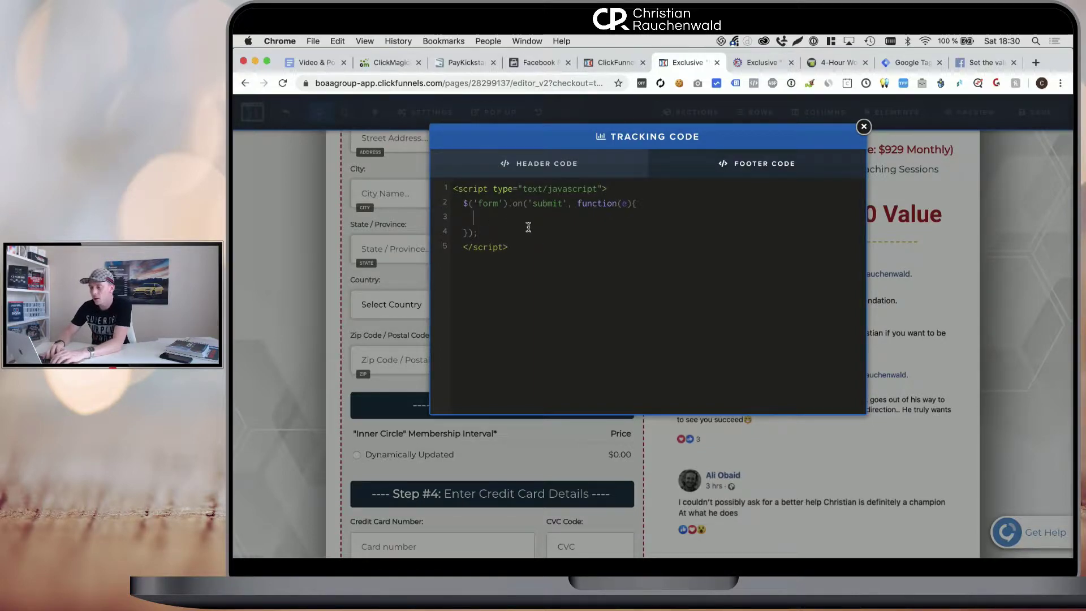
pyautogui.click(984, 63)
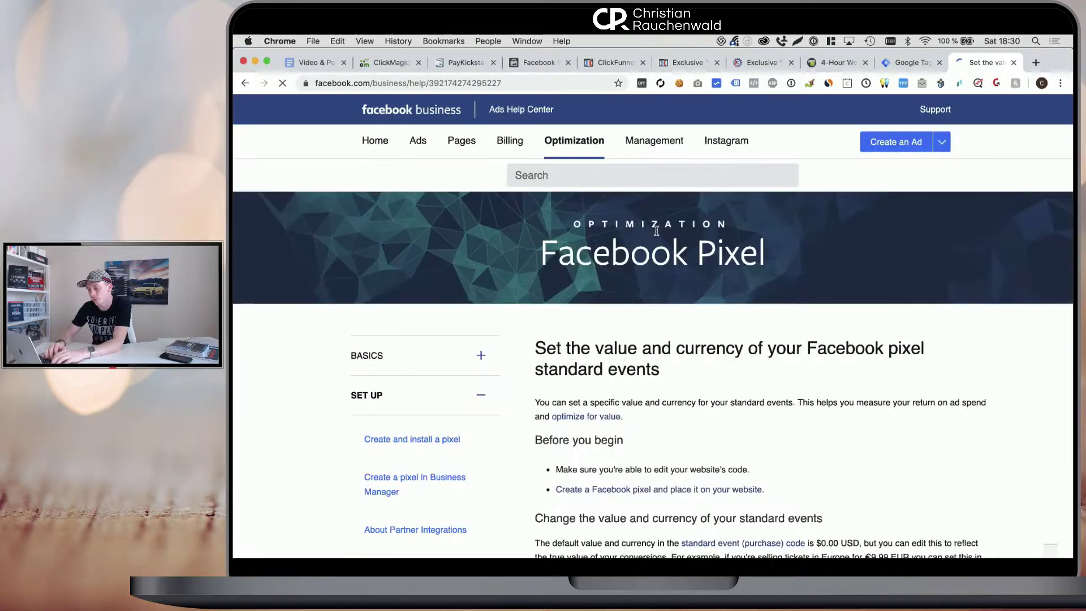
pyautogui.scroll(-20, 599, 405)
pyautogui.scroll(5, 601, 405)
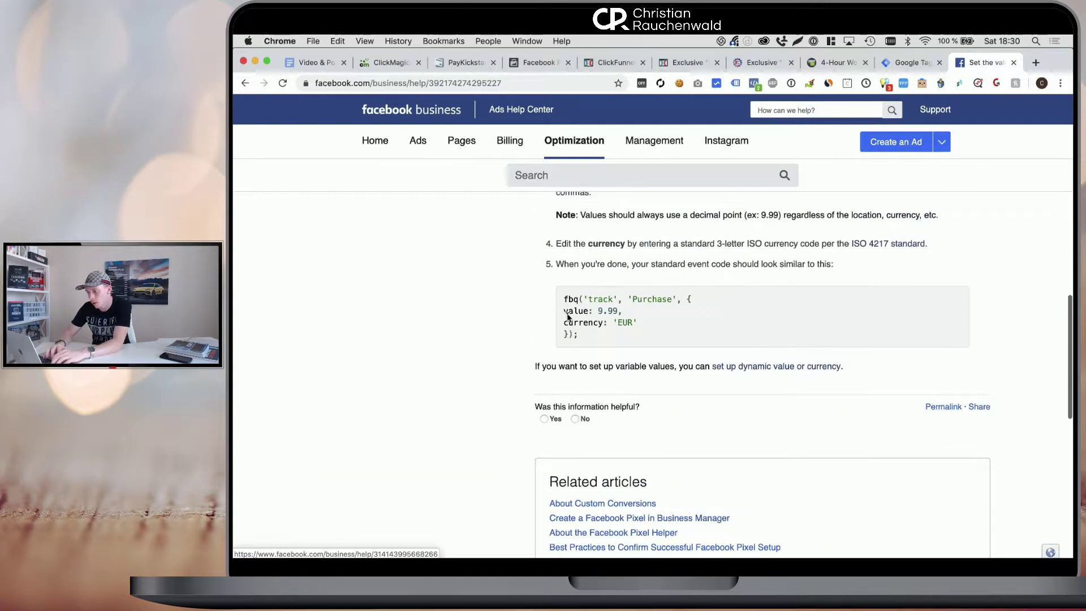
pyautogui.moveTo(588, 320); pyautogui.dragTo(591, 340)
pyautogui.press('super+c')
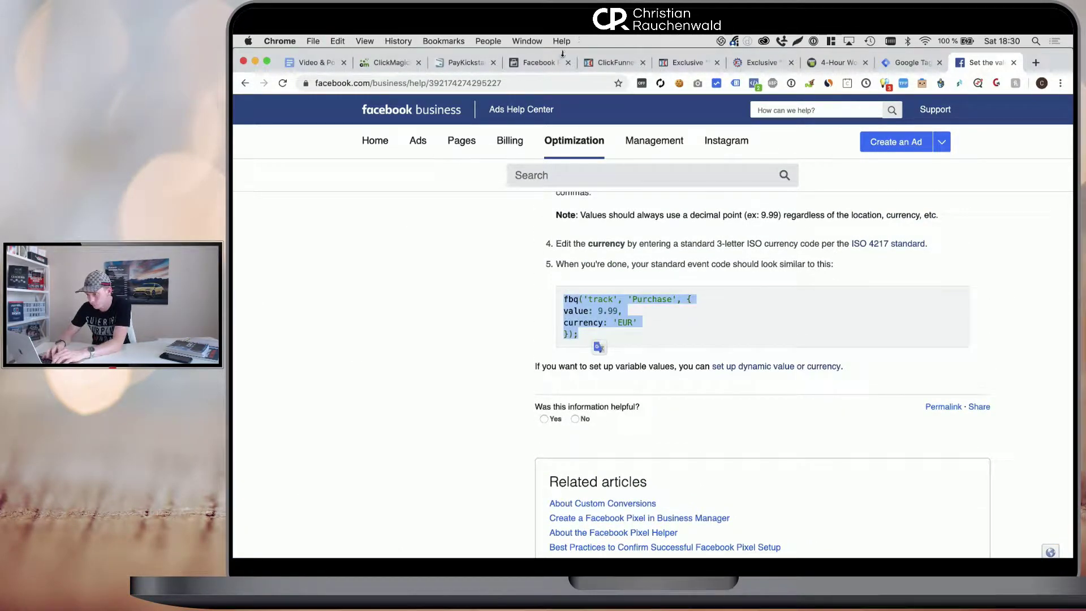
pyautogui.click(553, 63)
pyautogui.click(600, 64)
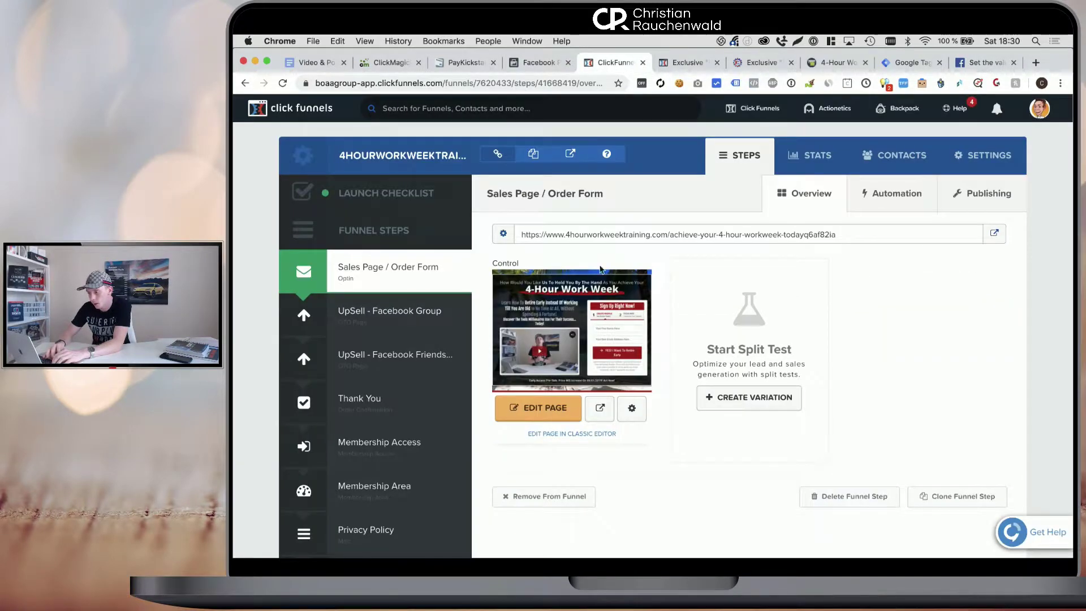
pyautogui.click(688, 62)
pyautogui.press('super+v')
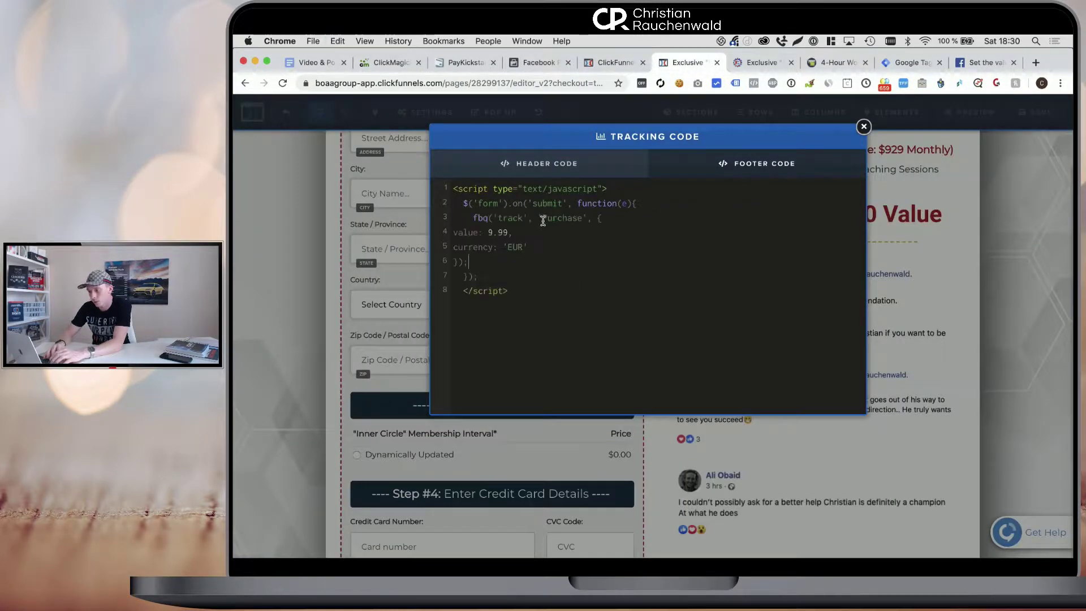
# Step: Change the currency in the pasted Purchase event to 'USD'
pyautogui.doubleClick(509, 247)
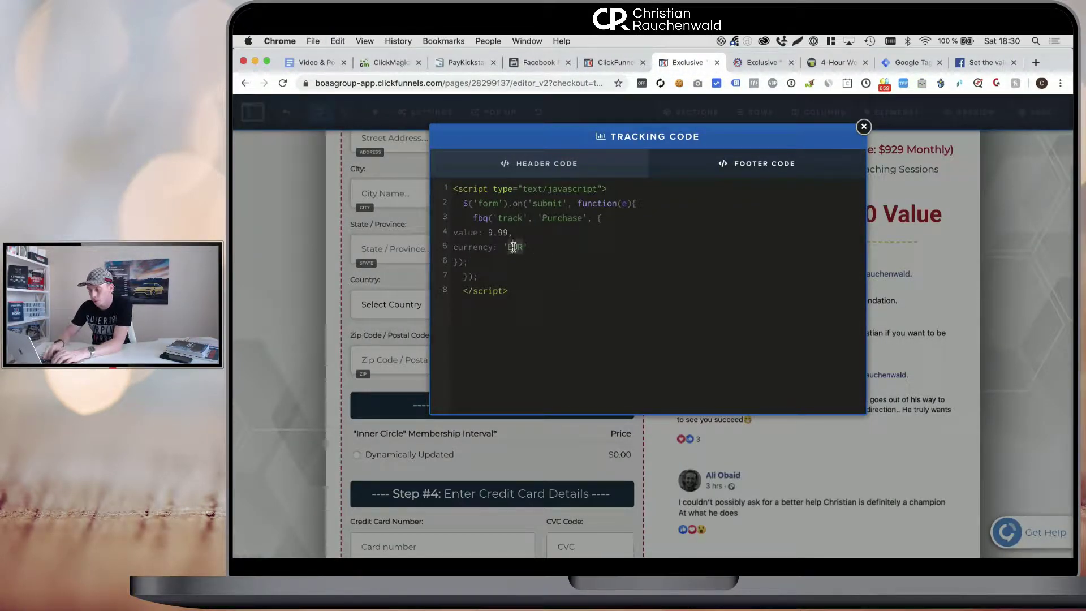
pyautogui.write('USD')
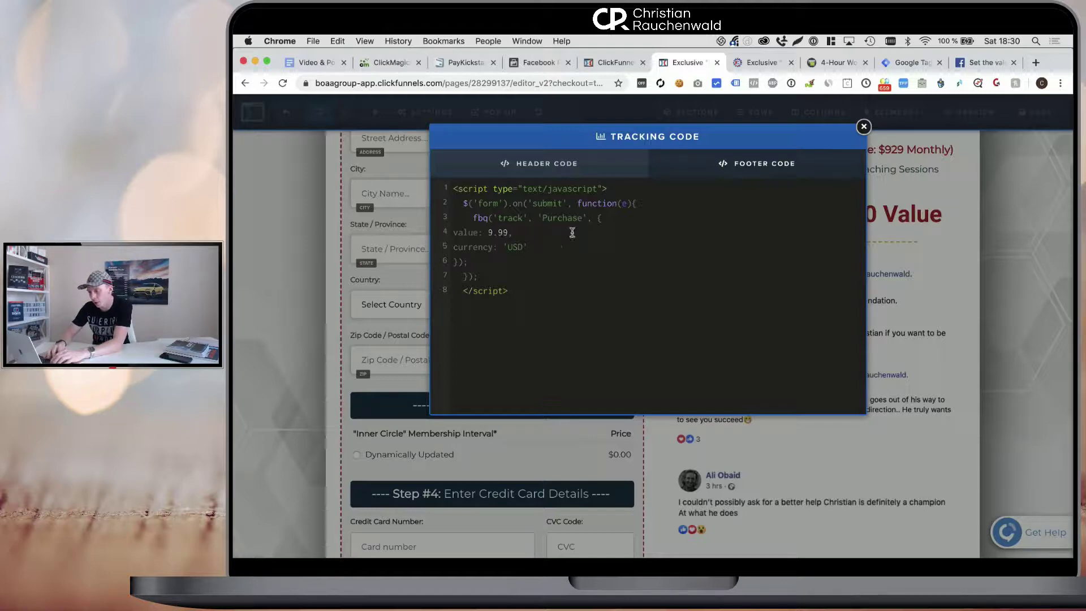
pyautogui.click(572, 233)
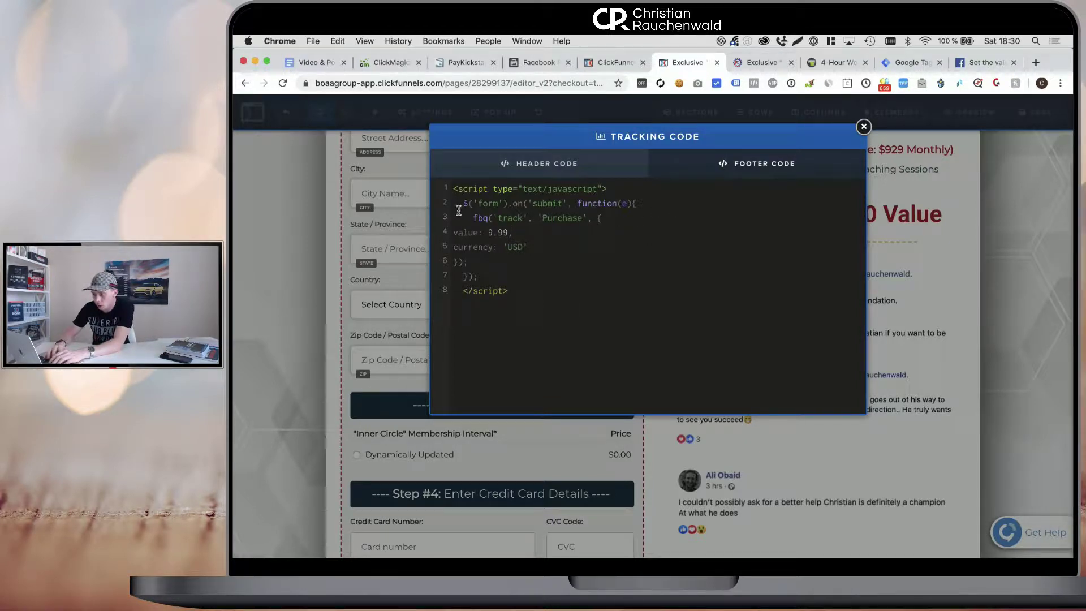
# Step: Fix the script's indentation, nesting the value and currency lines inside the fbq call and aligning the closing brackets and script tag
pyautogui.click(460, 291)
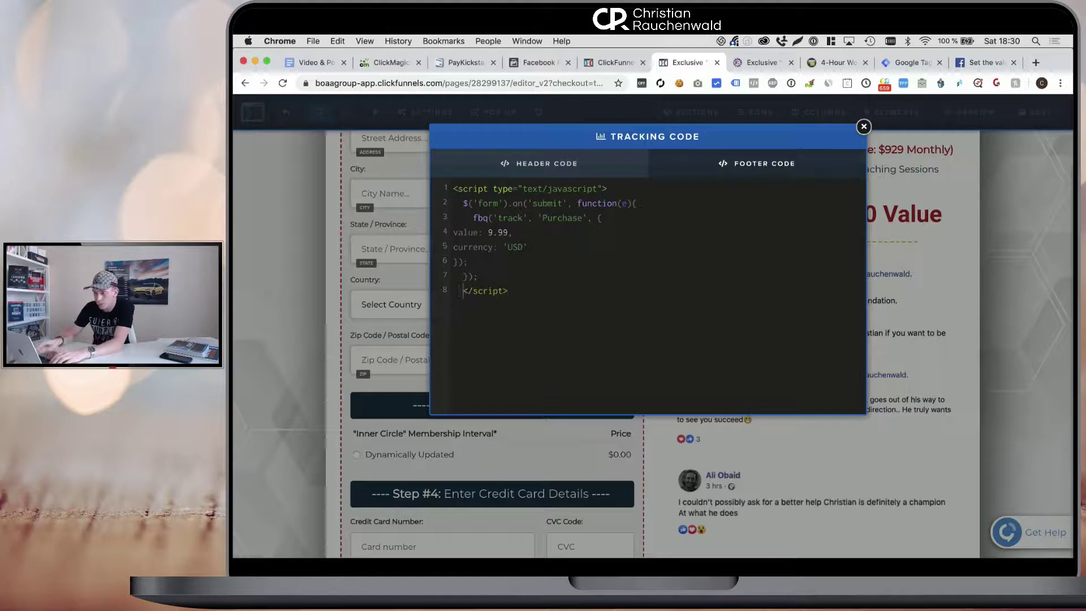
pyautogui.press('Up')
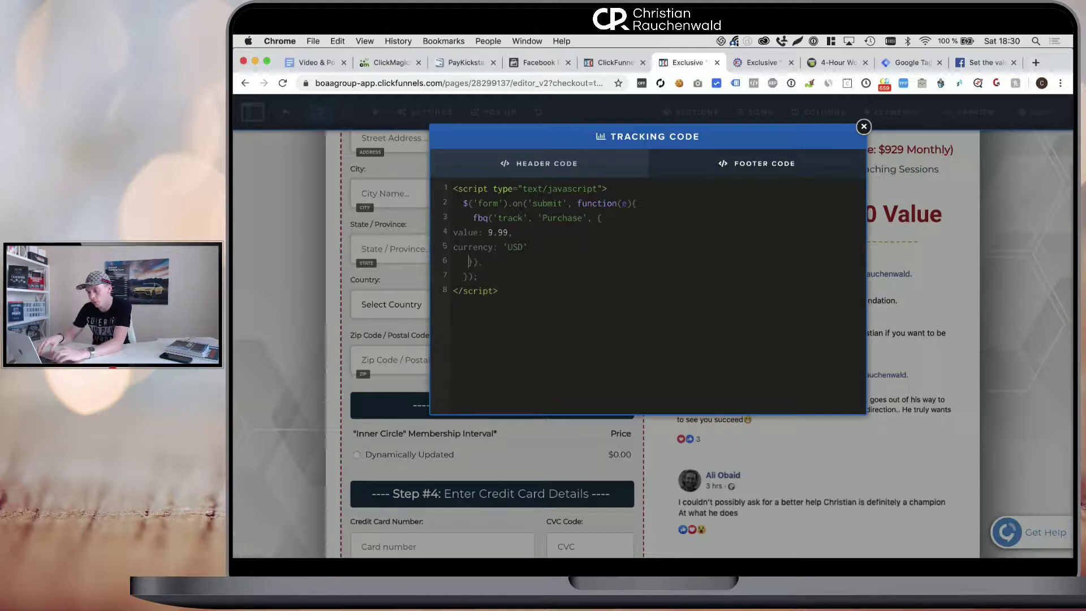
pyautogui.press('Up')
pyautogui.press('Left')
pyautogui.press('Left')
pyautogui.press('Left')
pyautogui.press('Left')
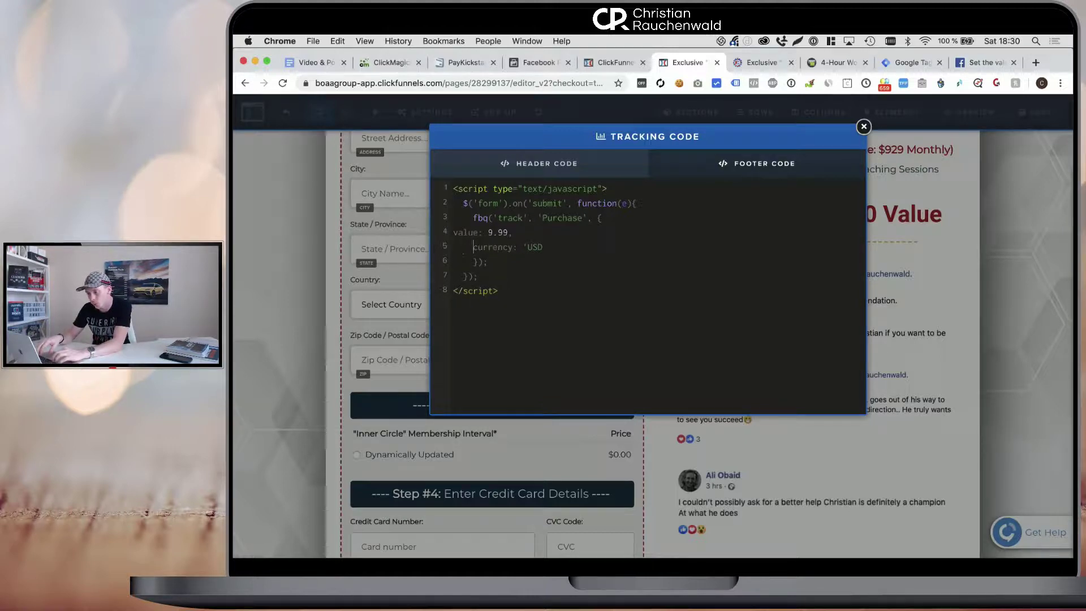
pyautogui.press('Up')
pyautogui.press('Left')
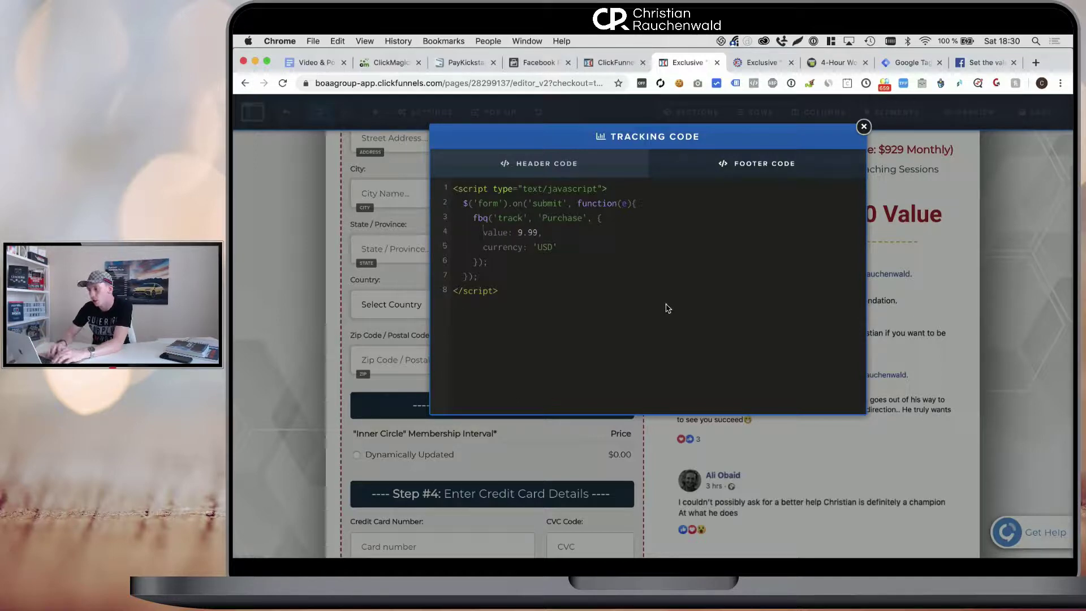
# Step: On the order form preview, inspect the Quarterly plan option's input element in DevTools, then close DevTools
pyautogui.click(766, 67)
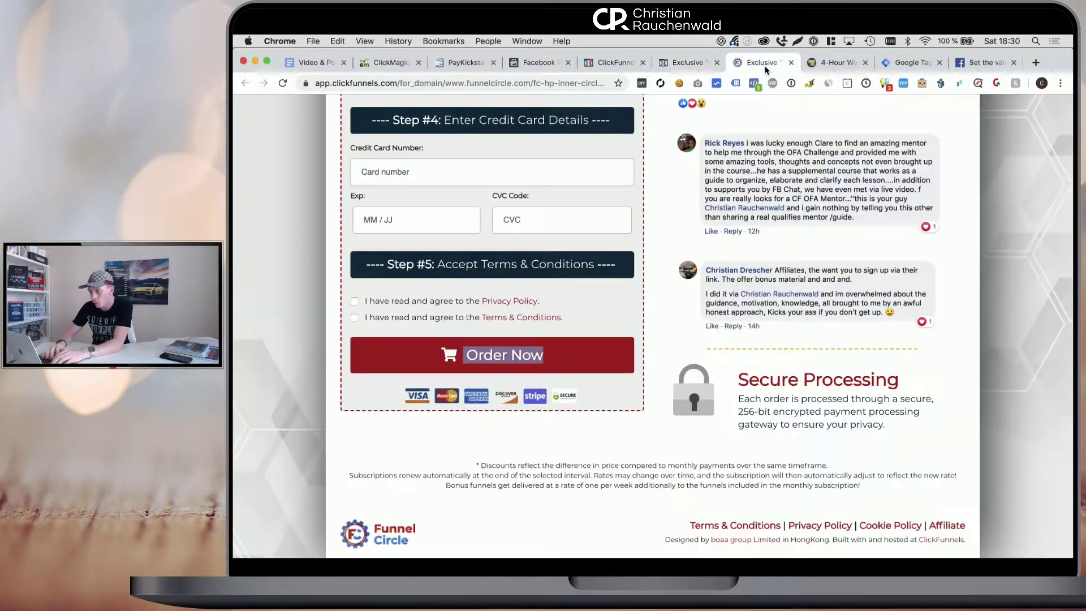
pyautogui.scroll(5, 576, 259)
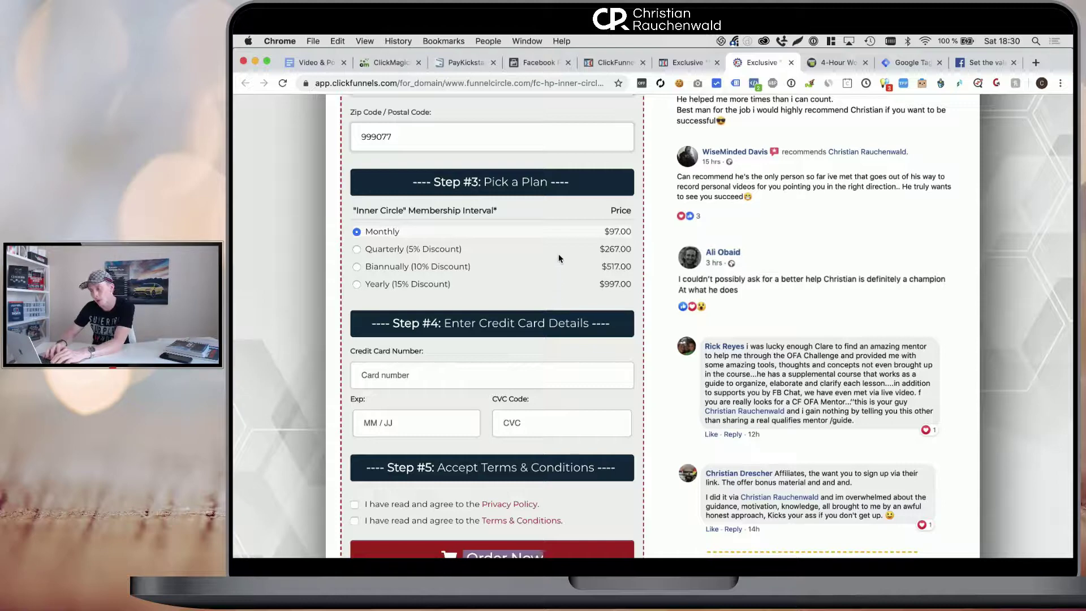
pyautogui.rightClick(360, 250)
pyautogui.click(430, 401)
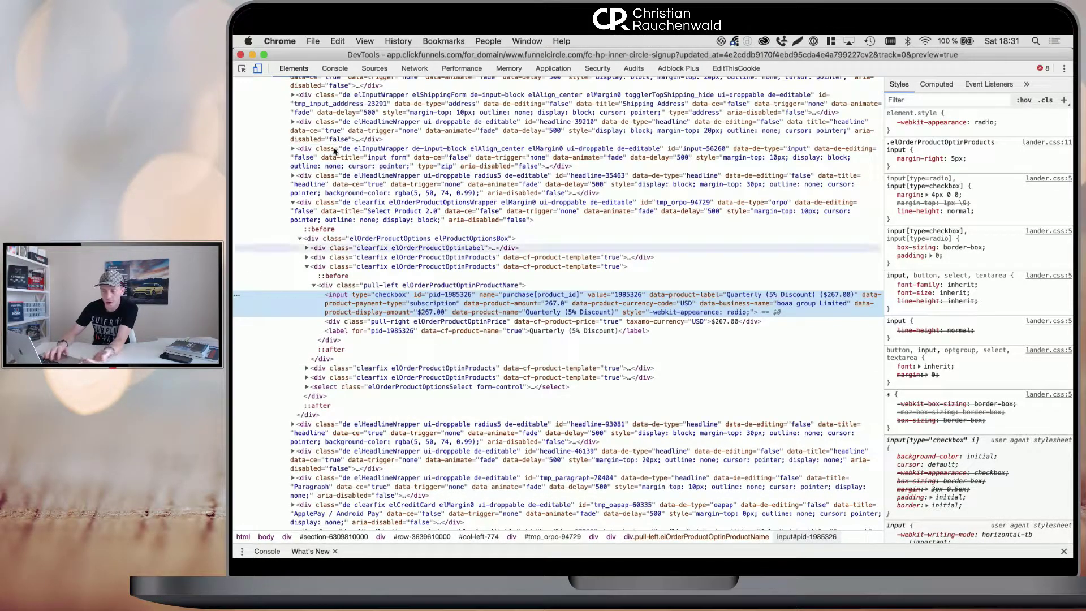
pyautogui.click(240, 54)
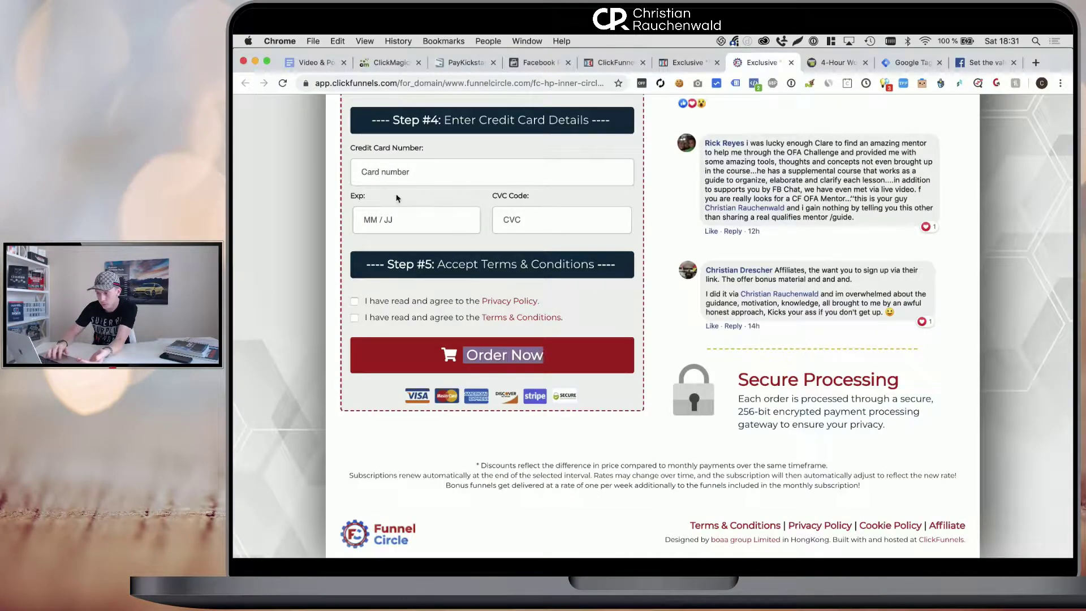
# Step: Reopen the Quarterly plan option's input element in DevTools, copy its id pid-1985326, and close DevTools
pyautogui.scroll(3, 396, 195)
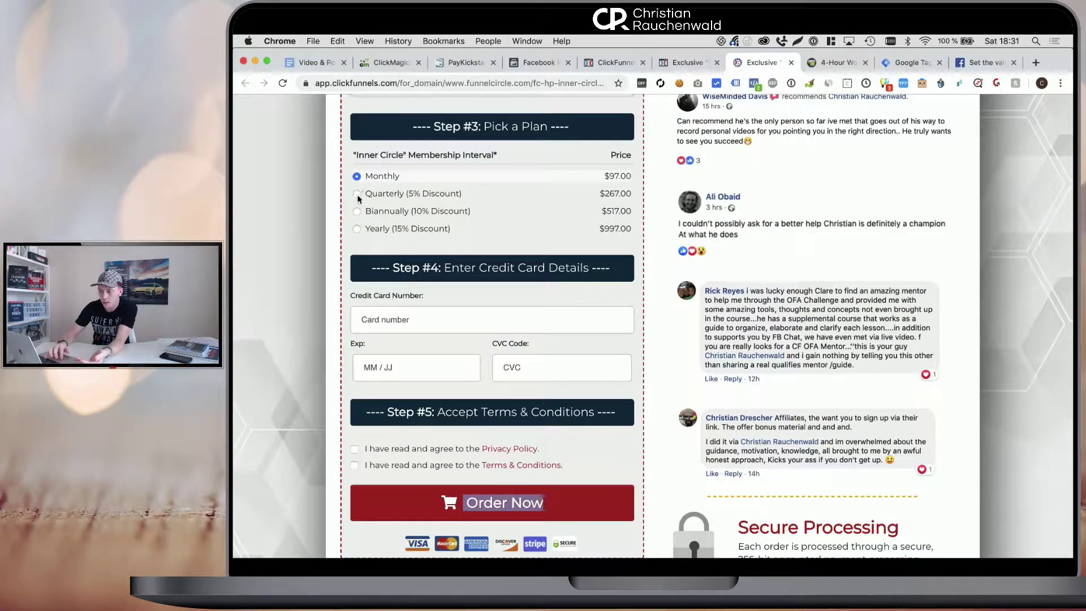
pyautogui.rightClick(357, 195)
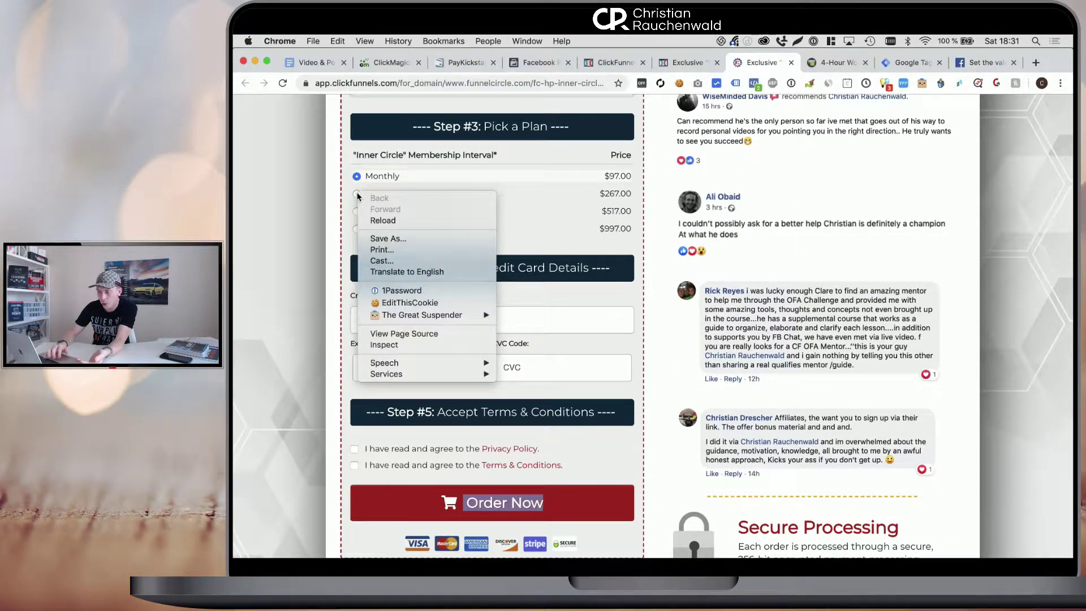
pyautogui.click(405, 341)
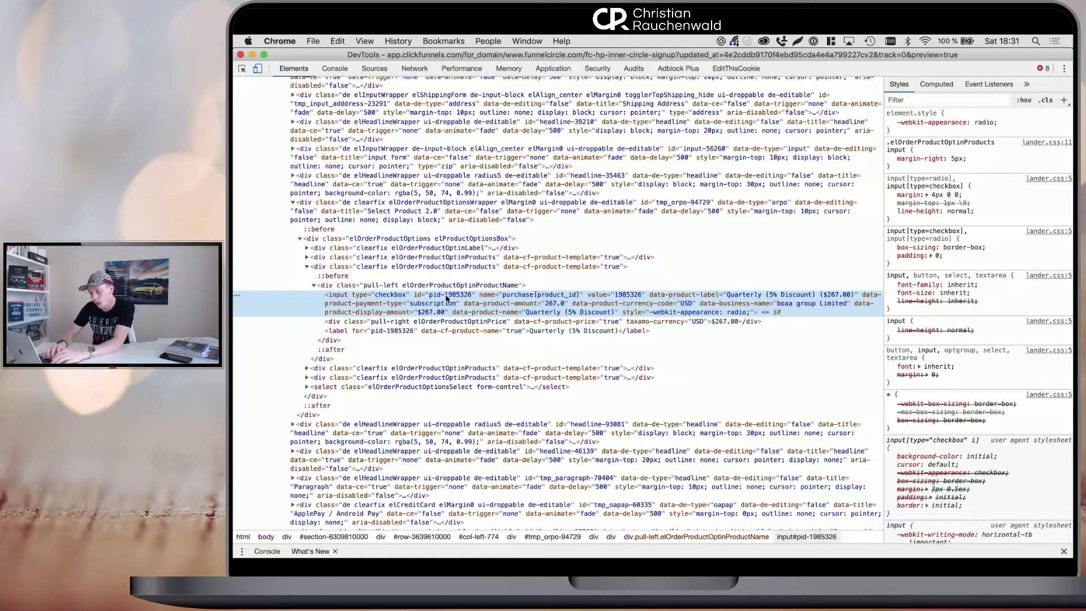
pyautogui.doubleClick(446, 294)
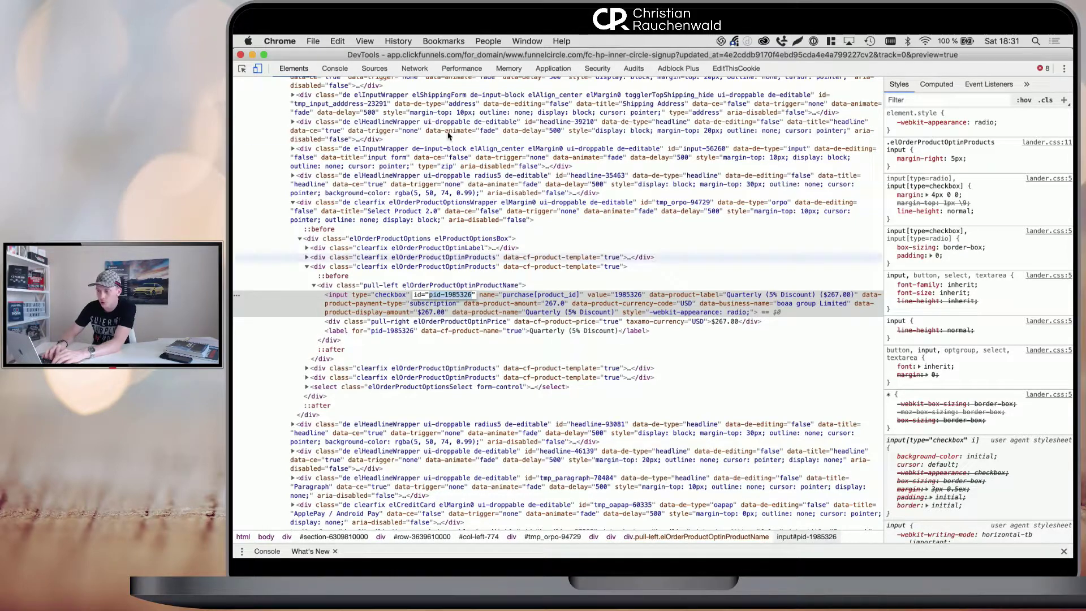
pyautogui.click(240, 54)
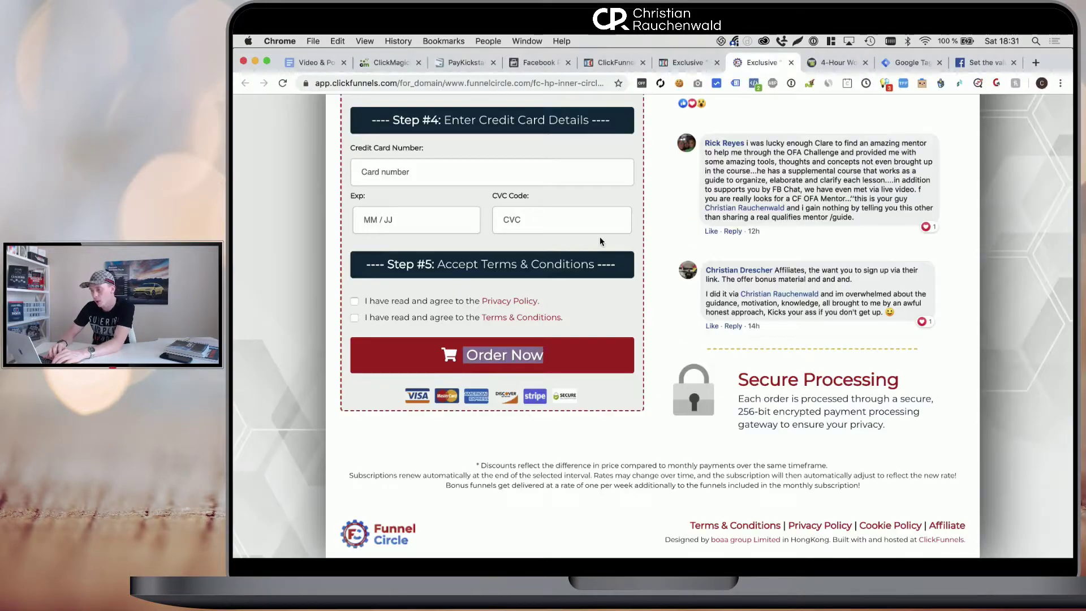
# Step: Return to the order form's footer tracking code and declare var value = 0.00; above the fbq call in the submit handler
pyautogui.click(539, 63)
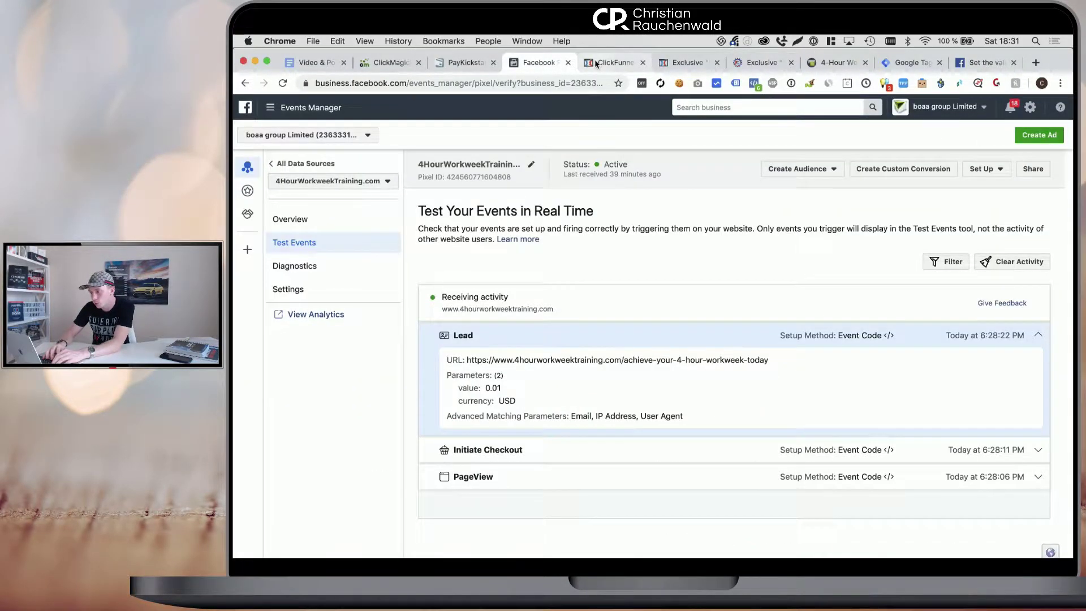
pyautogui.click(614, 63)
pyautogui.click(683, 62)
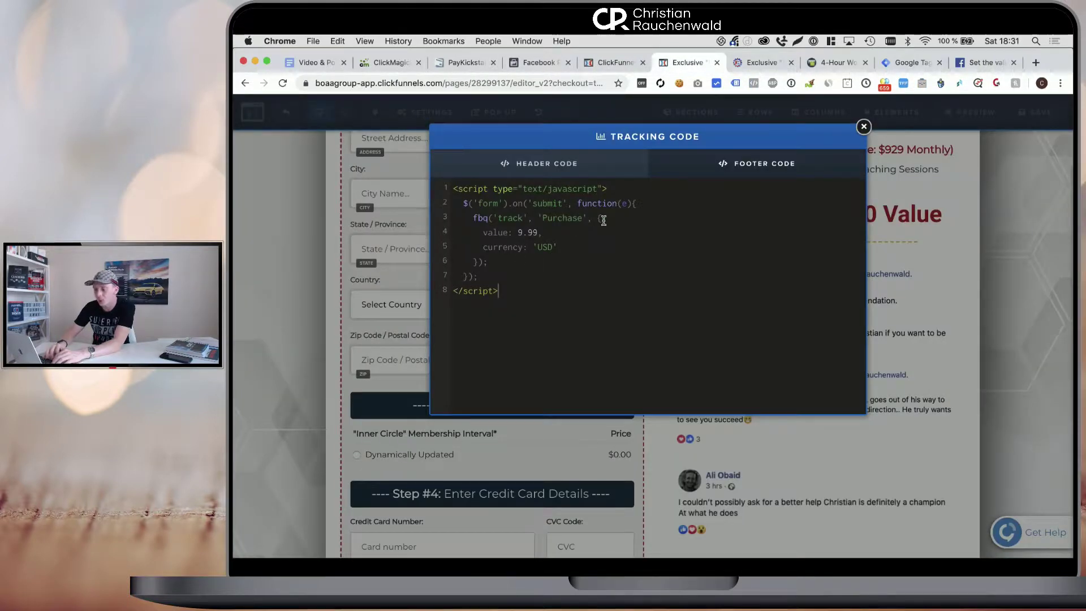
pyautogui.press('Return')
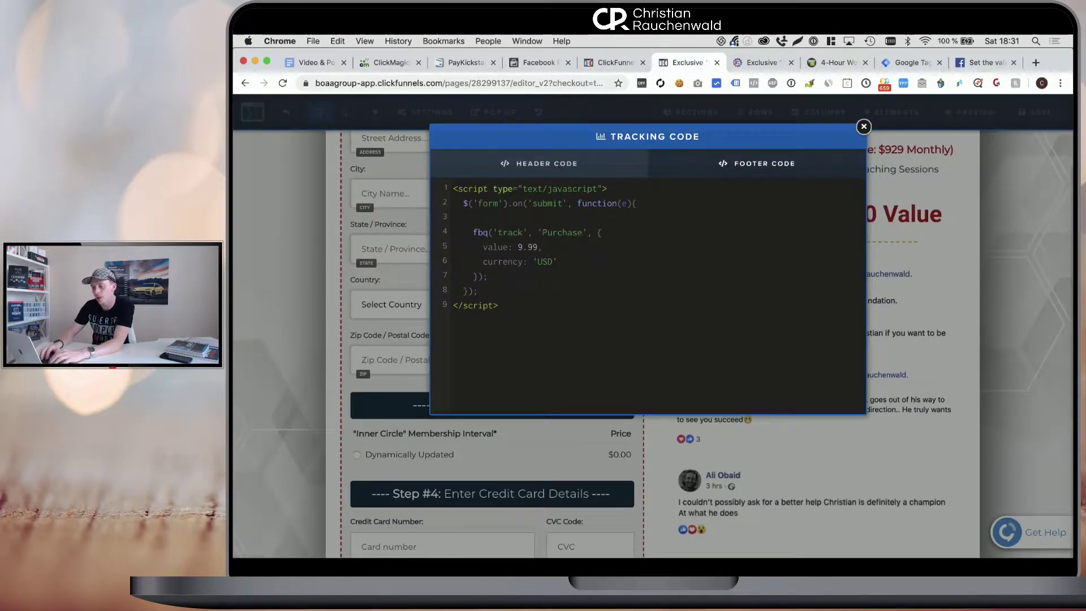
pyautogui.write('var value = ')
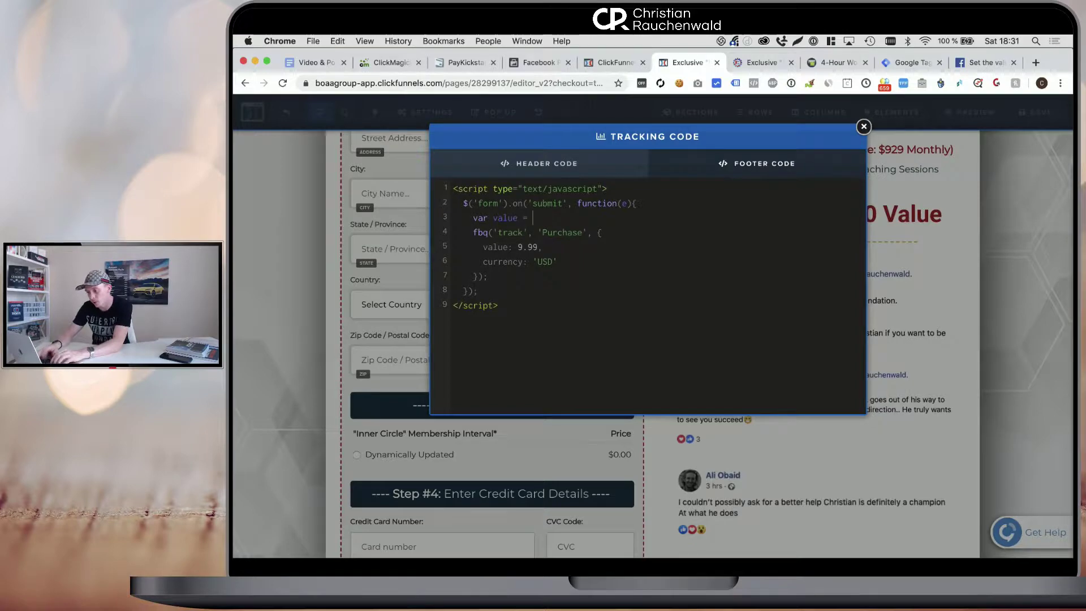
pyautogui.write('0.00;')
pyautogui.press('Return')
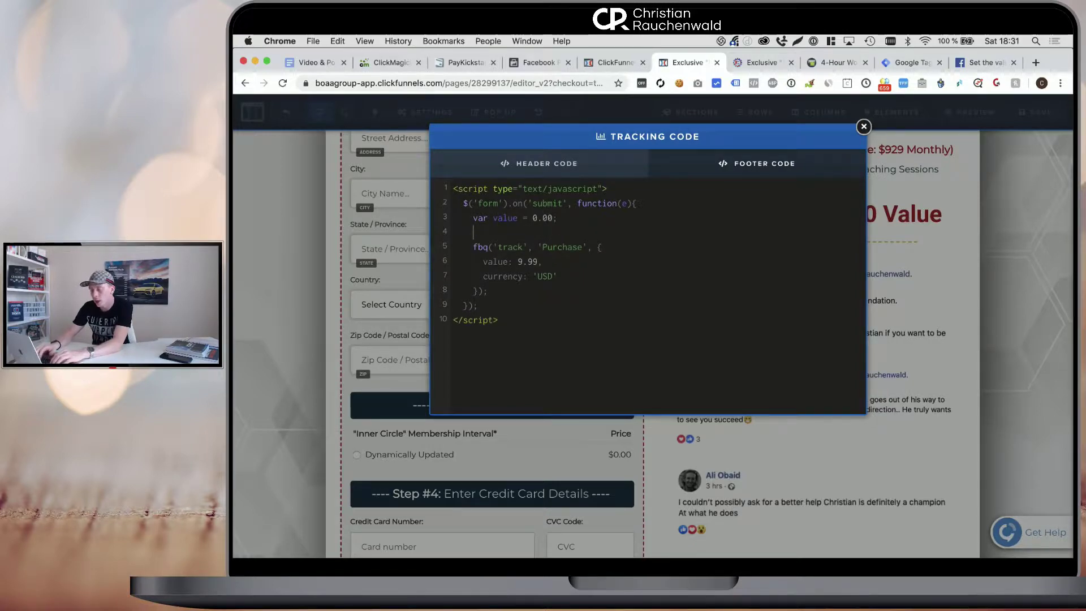
# Step: Below the value declaration, start an if condition that calls isChecked() on the '#pid-1985326' element
pyautogui.write('if($')
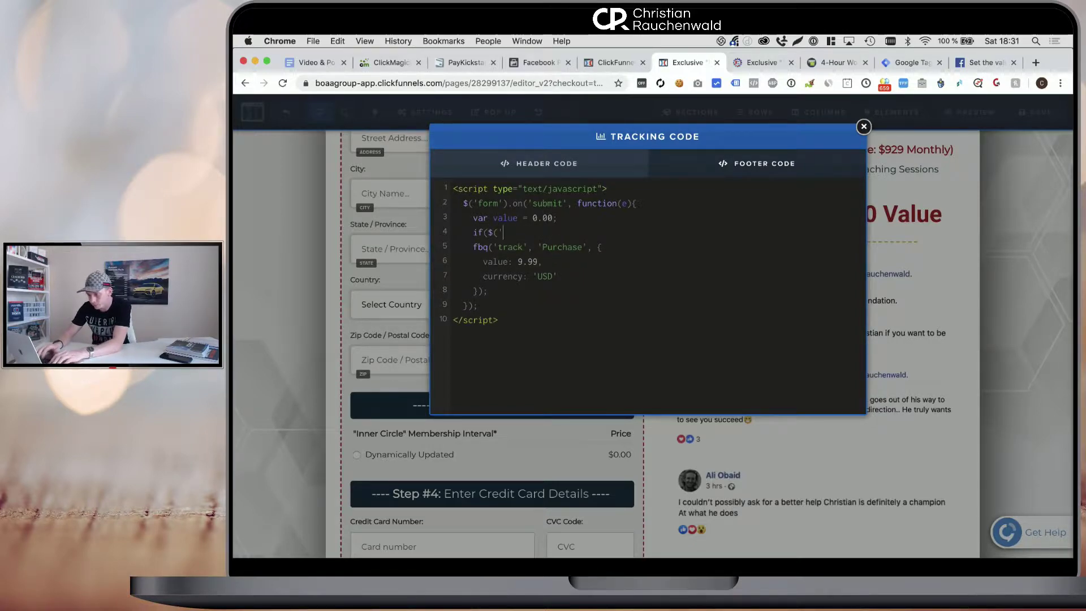
pyautogui.write("('#pid-1985326")
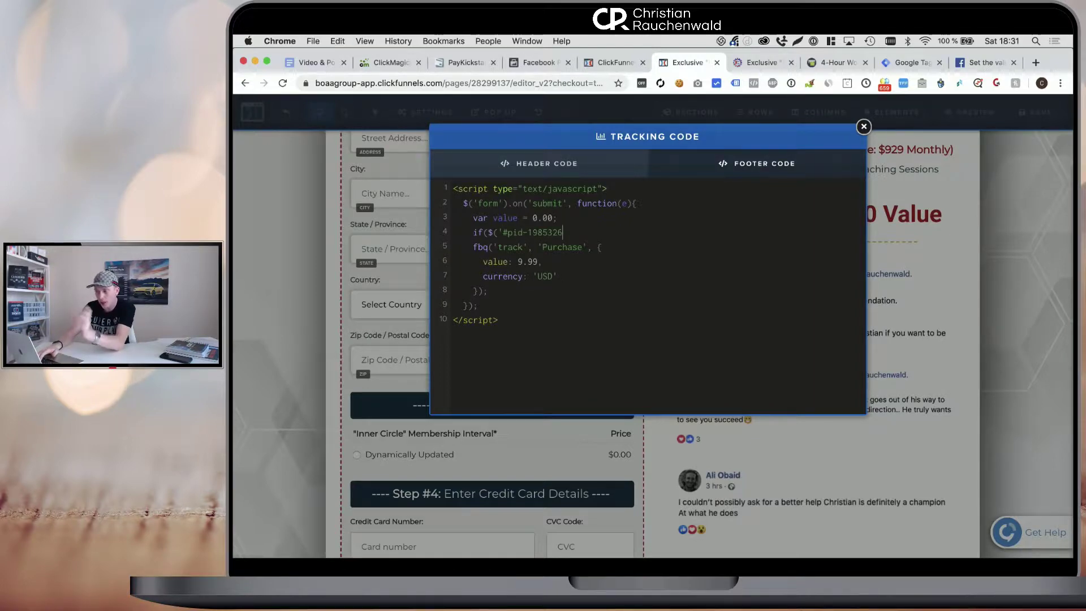
pyautogui.write("').")
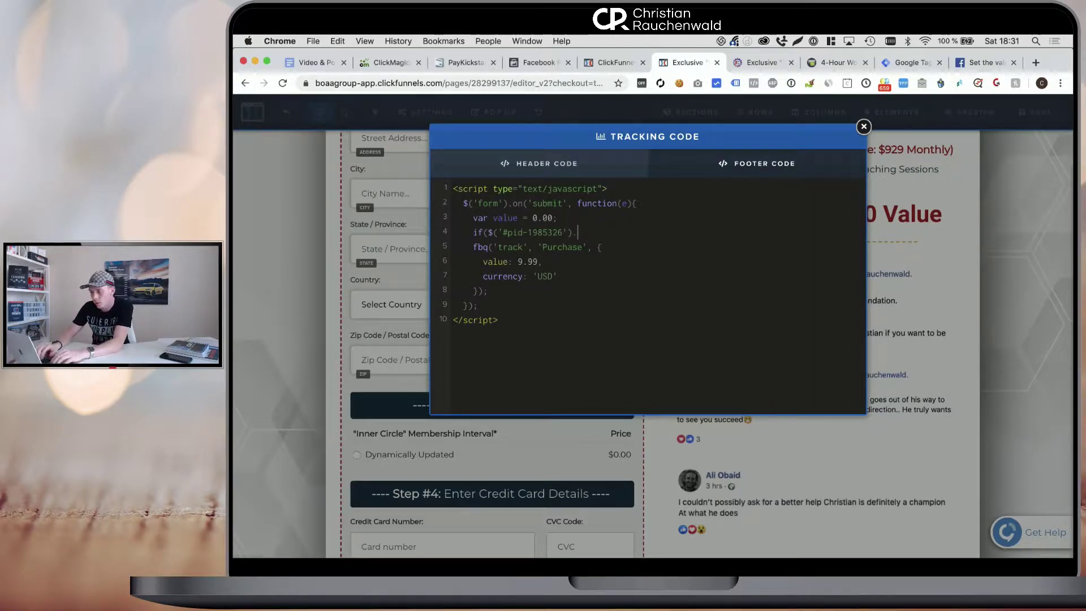
pyautogui.write('.')
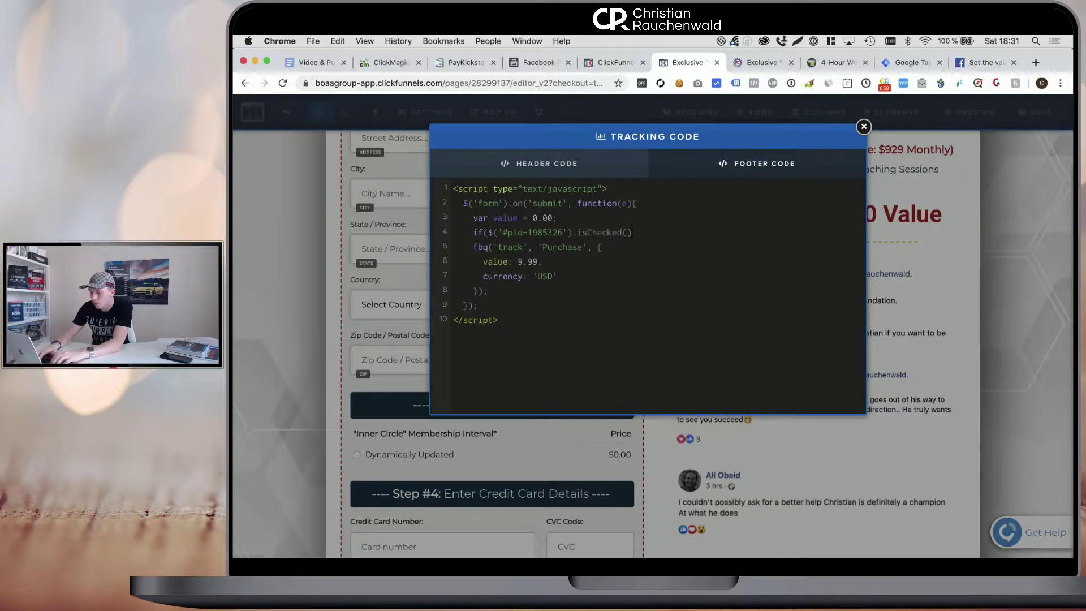
# Step: Search the web in a new tab for "jquery ischecked" and open the Stack Overflow question on checkboxes and .is(":checked")
pyautogui.hotkey('ctrl', 't')
pyautogui.write('jquery ic')
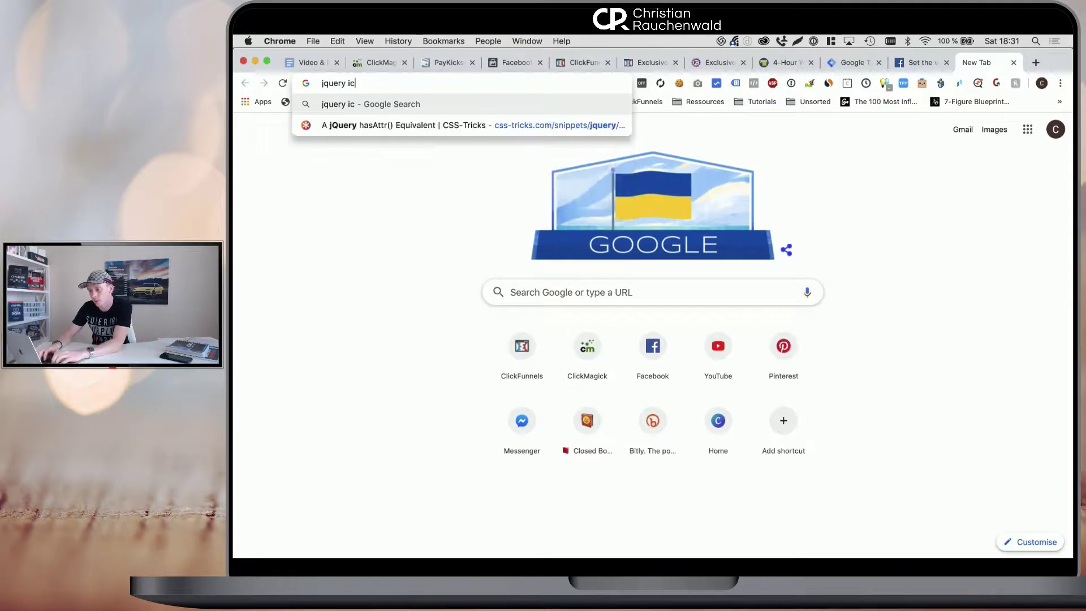
pyautogui.press('BackSpace')
pyautogui.write('schec')
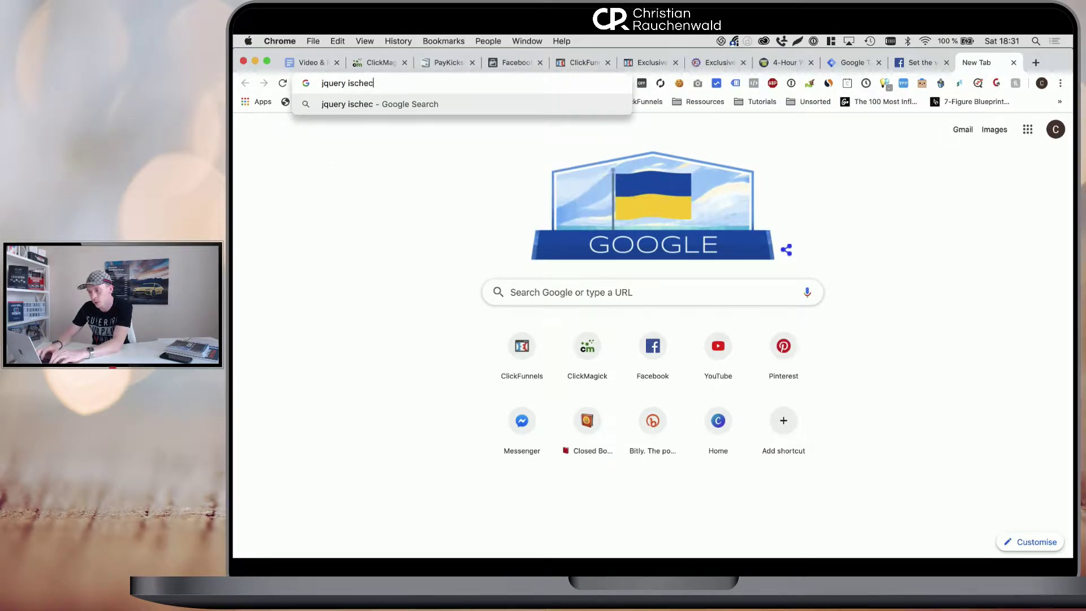
pyautogui.write('ked')
pyautogui.press('Return')
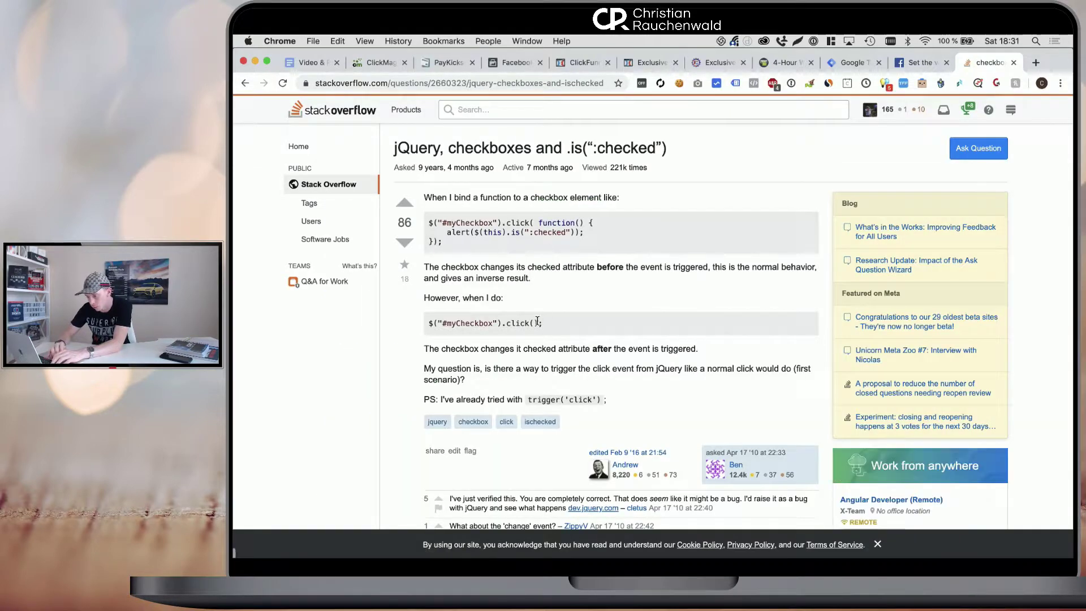
# Step: Copy the .is(":checked") call from the Stack Overflow answer that uses the #personal checkbox
pyautogui.scroll(-7, 537, 320)
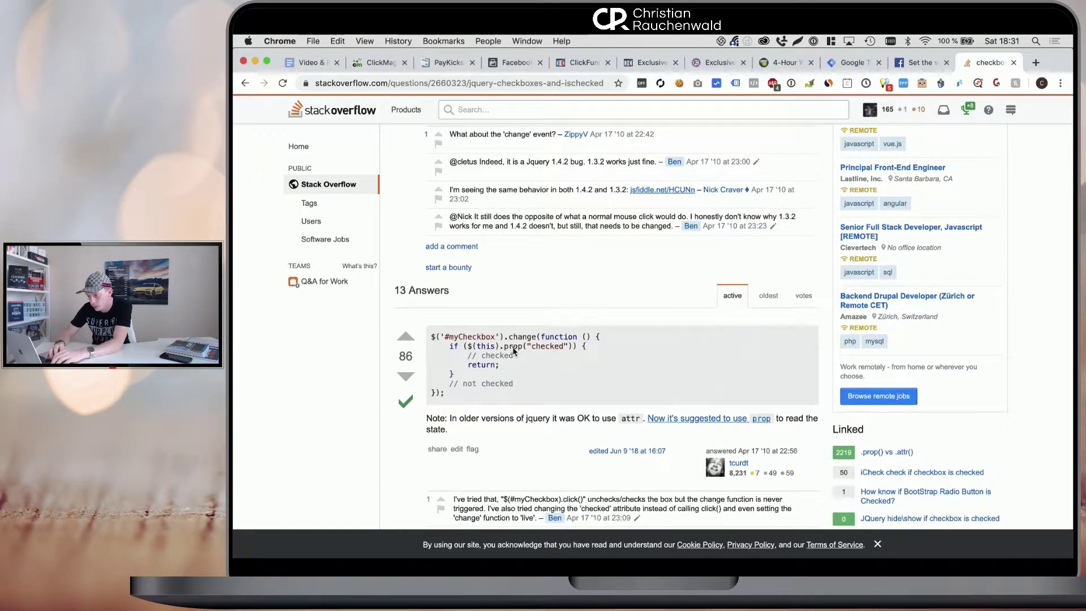
pyautogui.moveTo(500, 346); pyautogui.dragTo(575, 346)
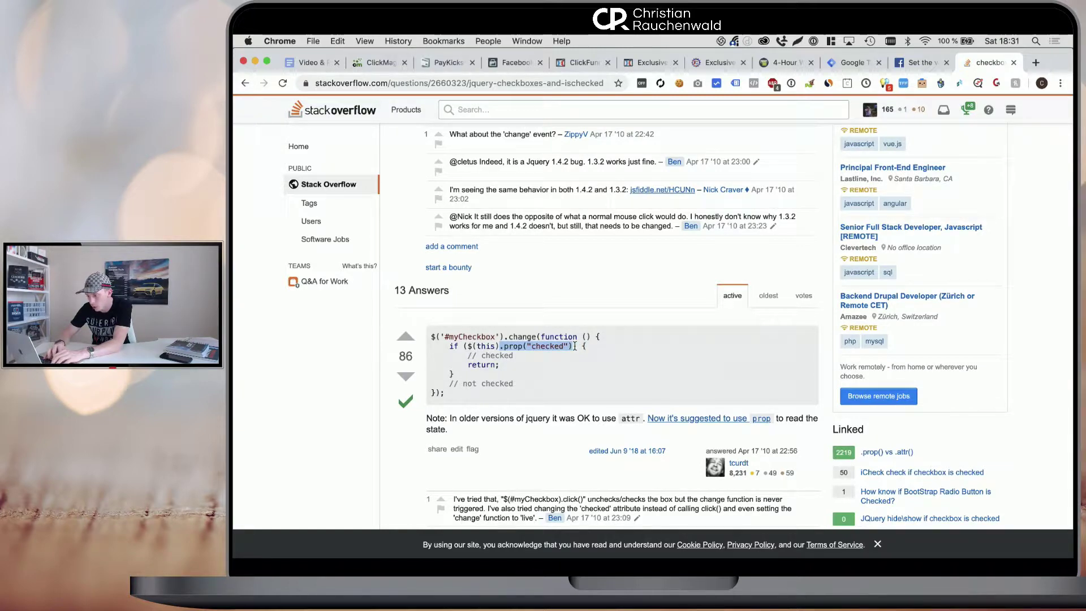
pyautogui.scroll(-6, 575, 345)
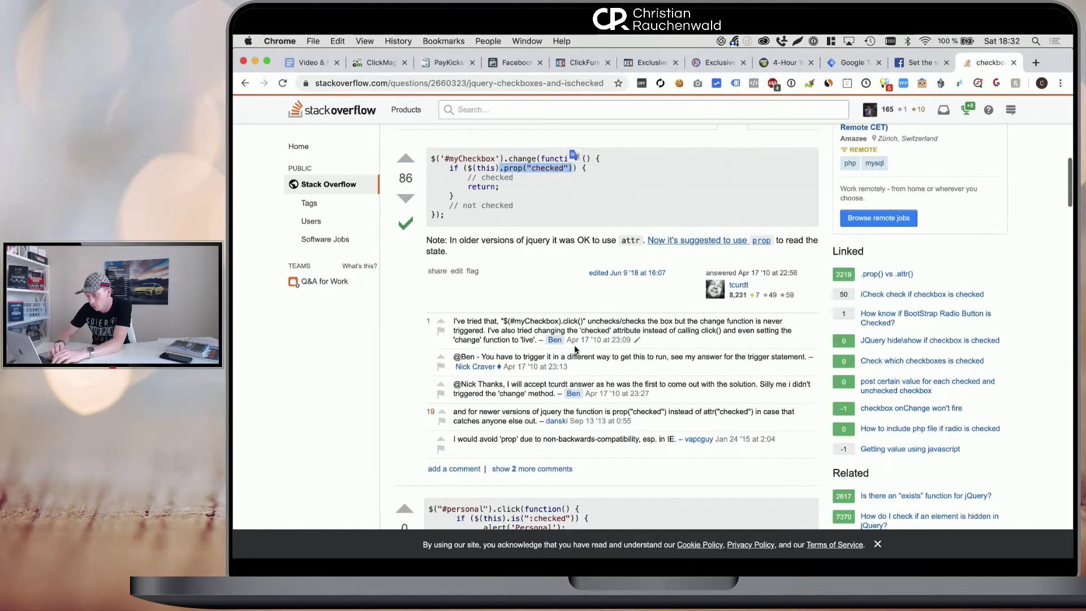
pyautogui.moveTo(506, 363); pyautogui.dragTo(576, 362)
pyautogui.press('super+c')
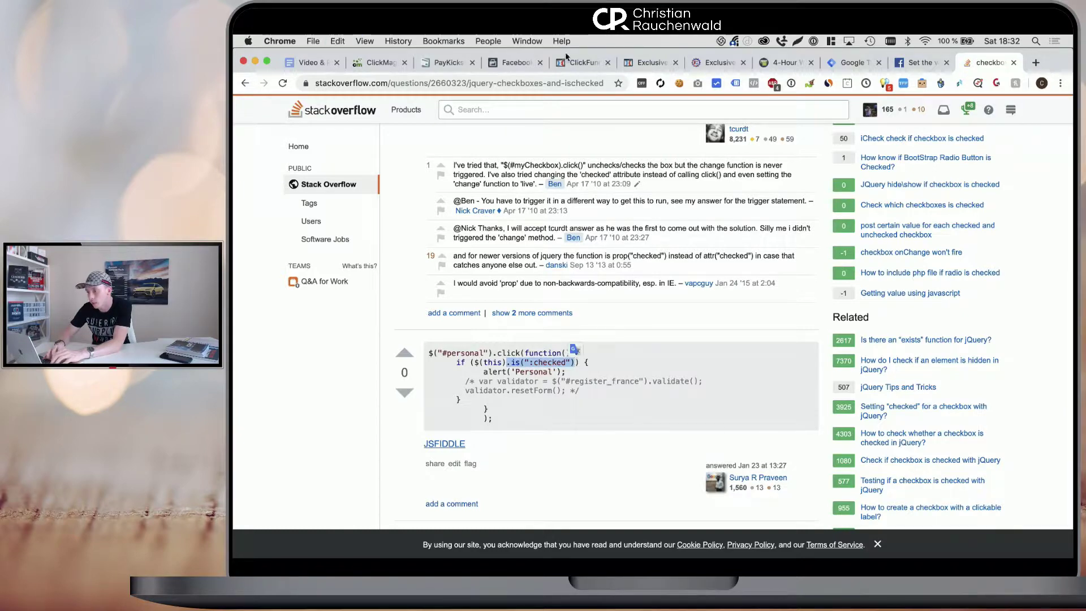
# Step: Back in the footer tracking code, replace .isChecked() with the copied .is(":checked") and complete the if statement with opening and closing braces
pyautogui.click(648, 63)
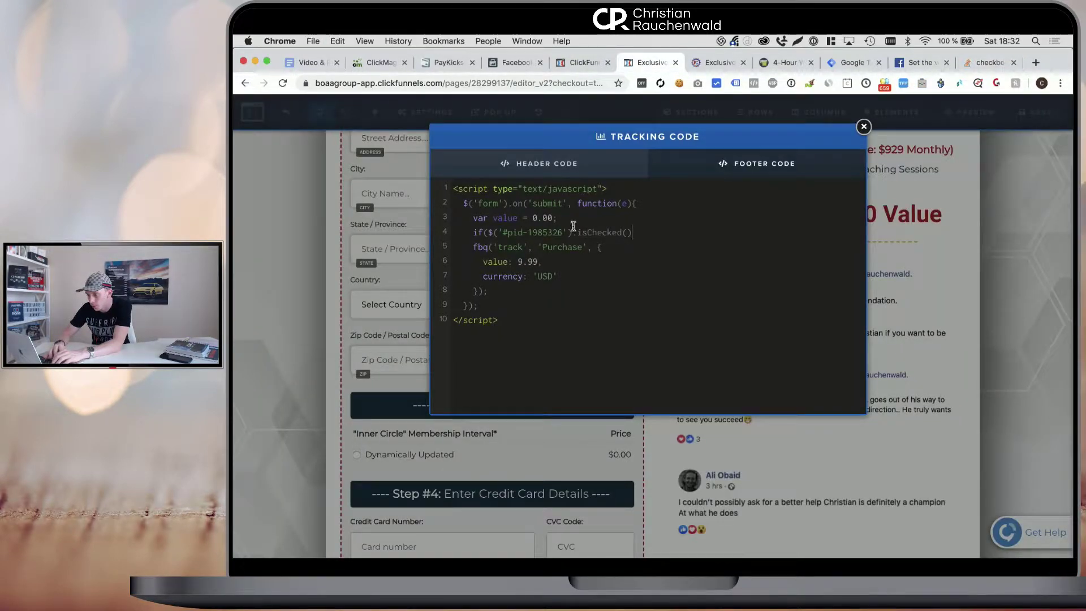
pyautogui.moveTo(572, 232); pyautogui.dragTo(634, 233)
pyautogui.press('super+v')
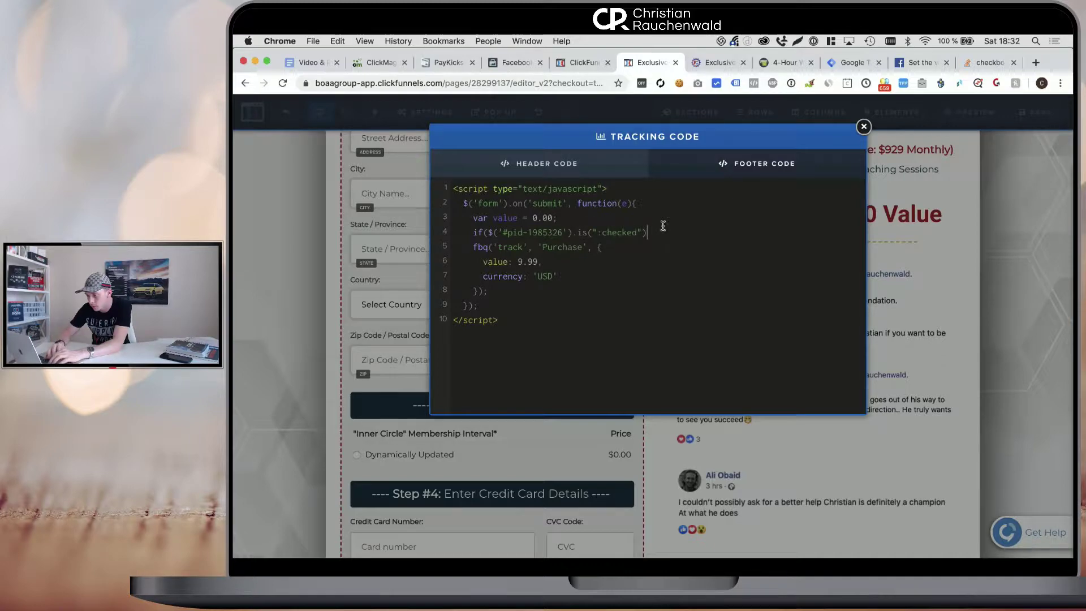
pyautogui.write('){')
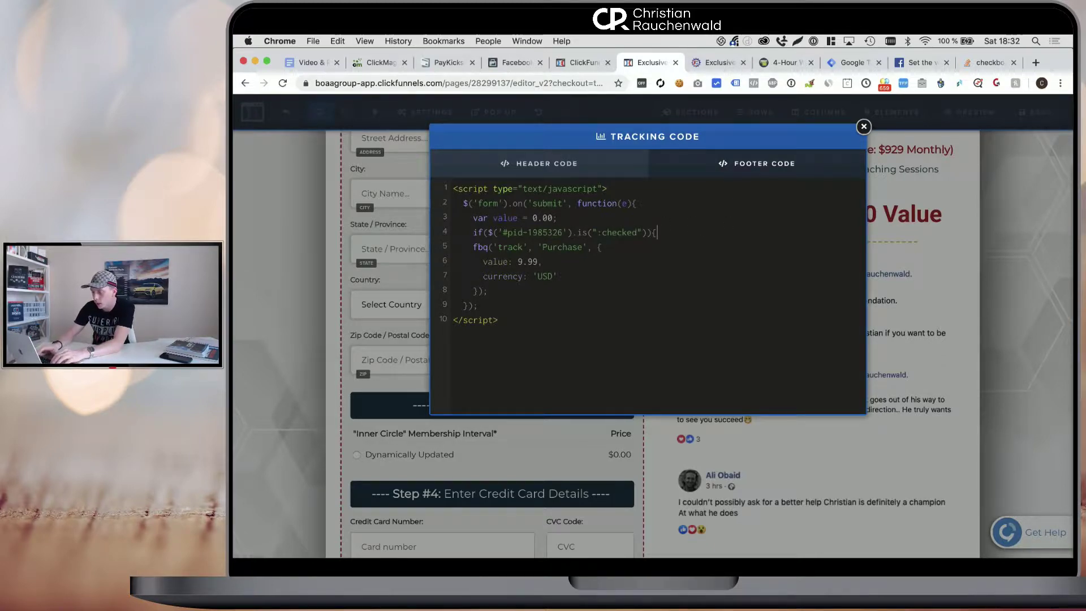
pyautogui.press('Return')
pyautogui.press('Return')
pyautogui.write('}')
# Step: Inside the if block, add value = 97.00; using the Monthly plan's price from the order form preview
pyautogui.click(545, 245)
pyautogui.write('v')
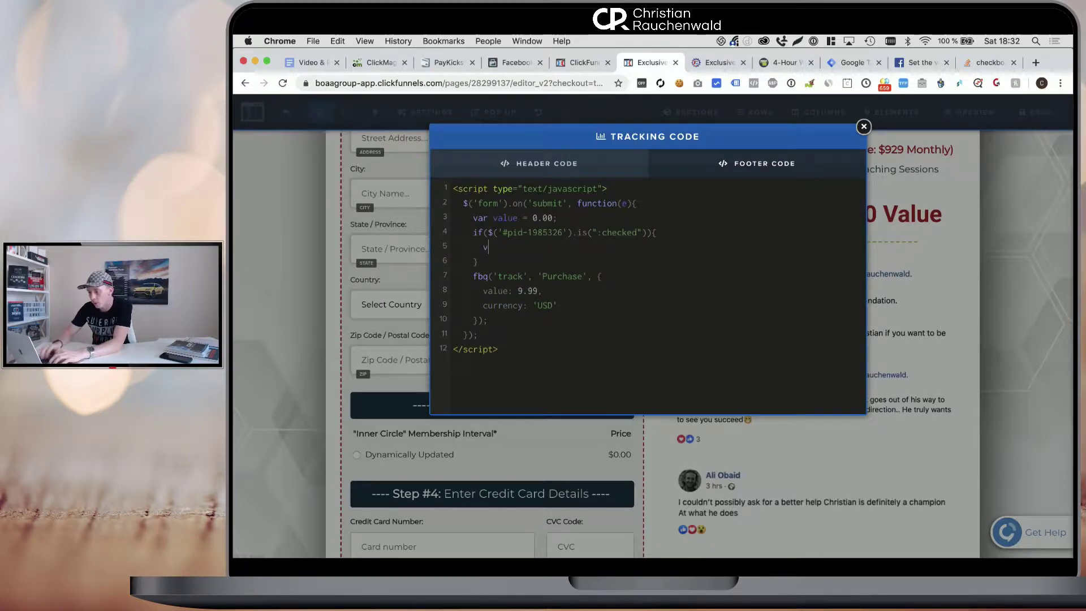
pyautogui.write('alue =')
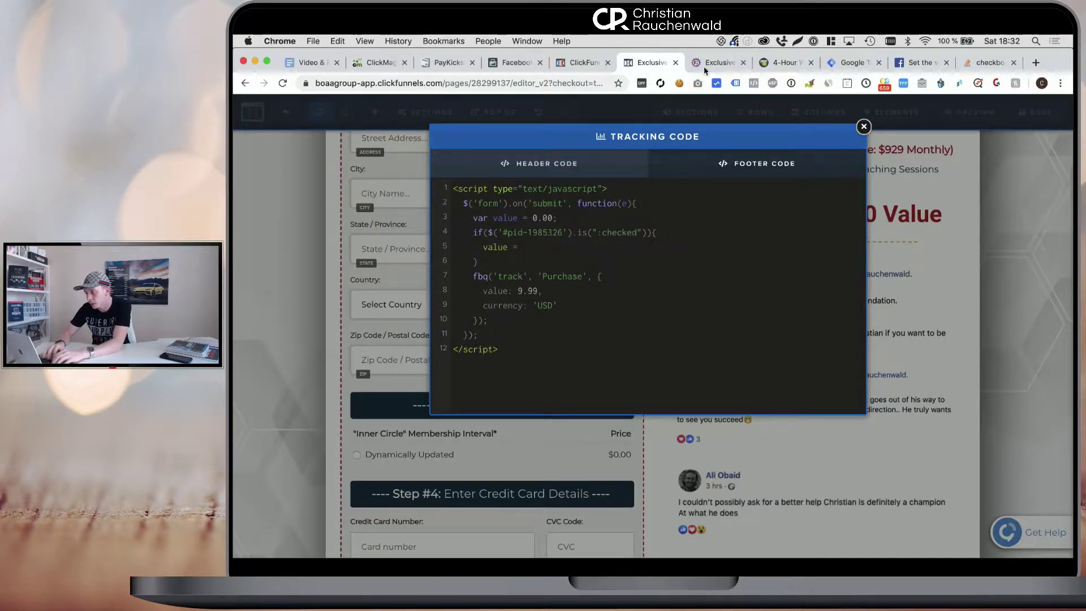
pyautogui.click(707, 64)
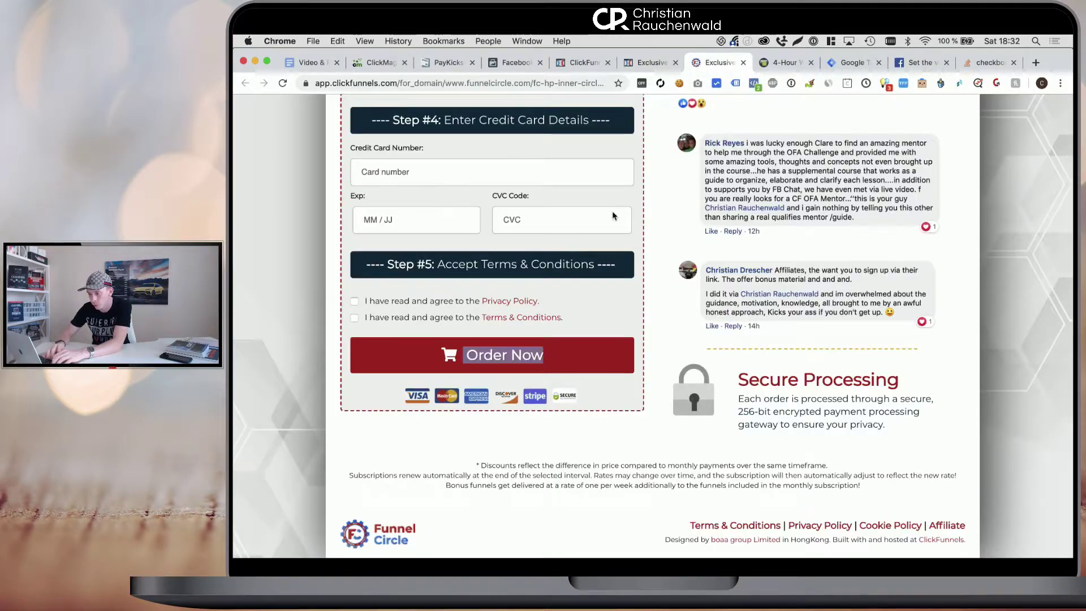
pyautogui.scroll(3, 614, 216)
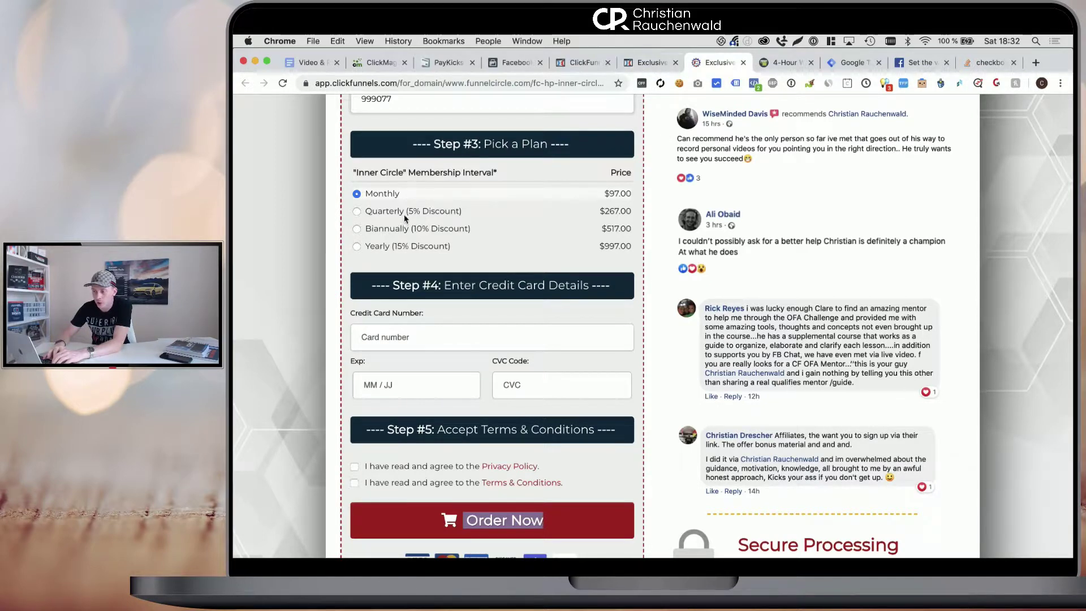
pyautogui.click(651, 64)
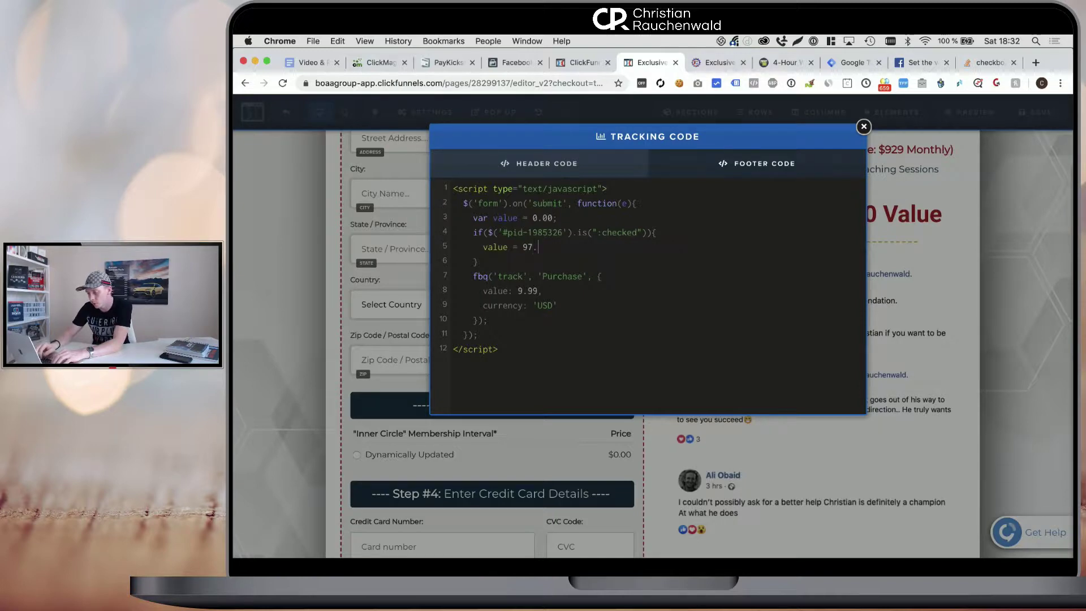
pyautogui.click(498, 263)
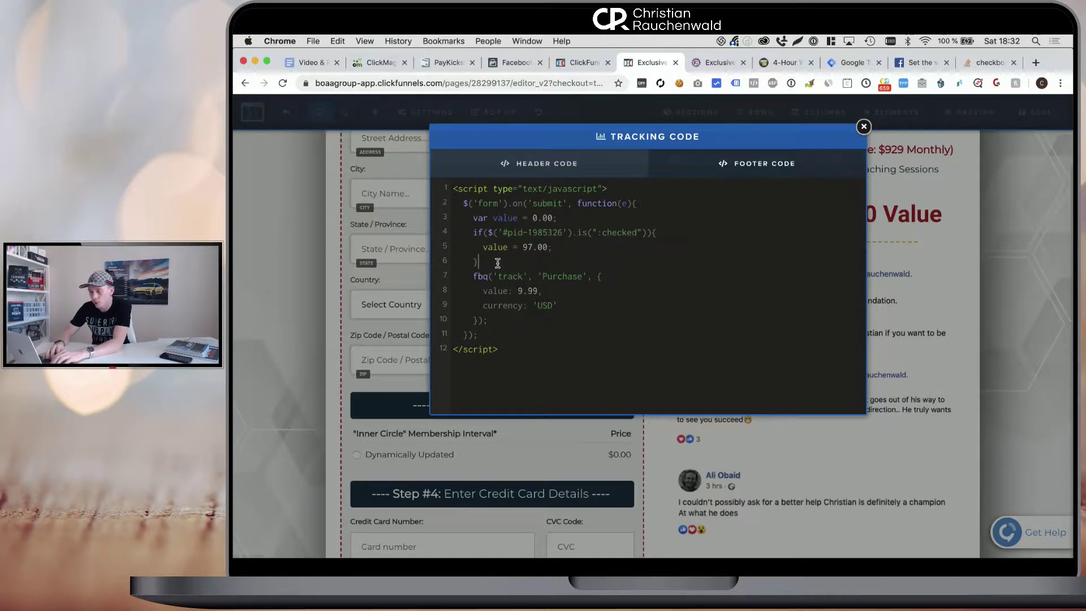
pyautogui.moveTo(498, 263); pyautogui.dragTo(477, 226)
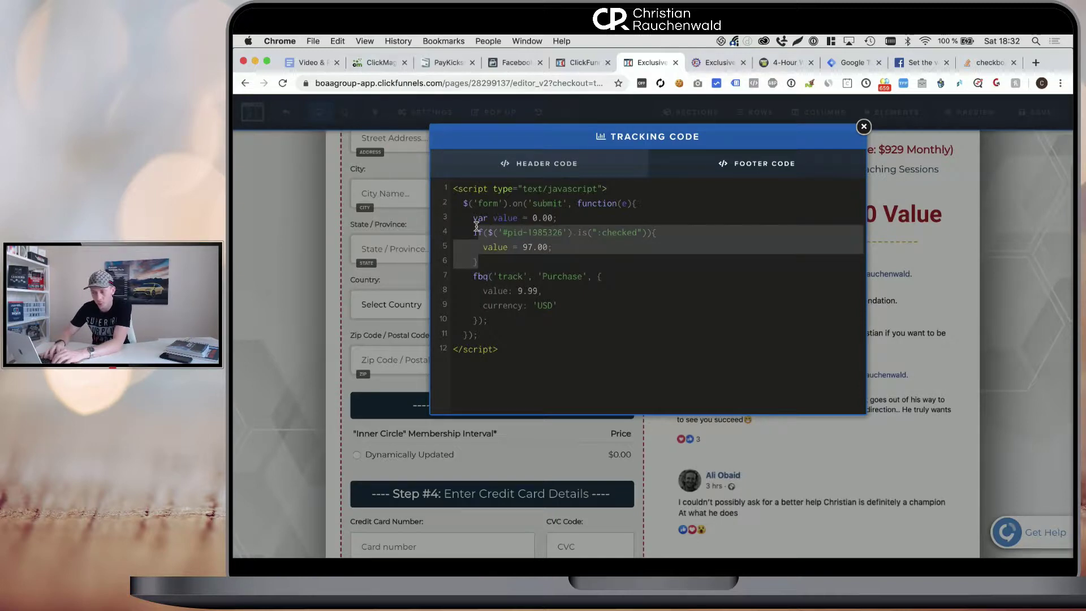
pyautogui.click(496, 262)
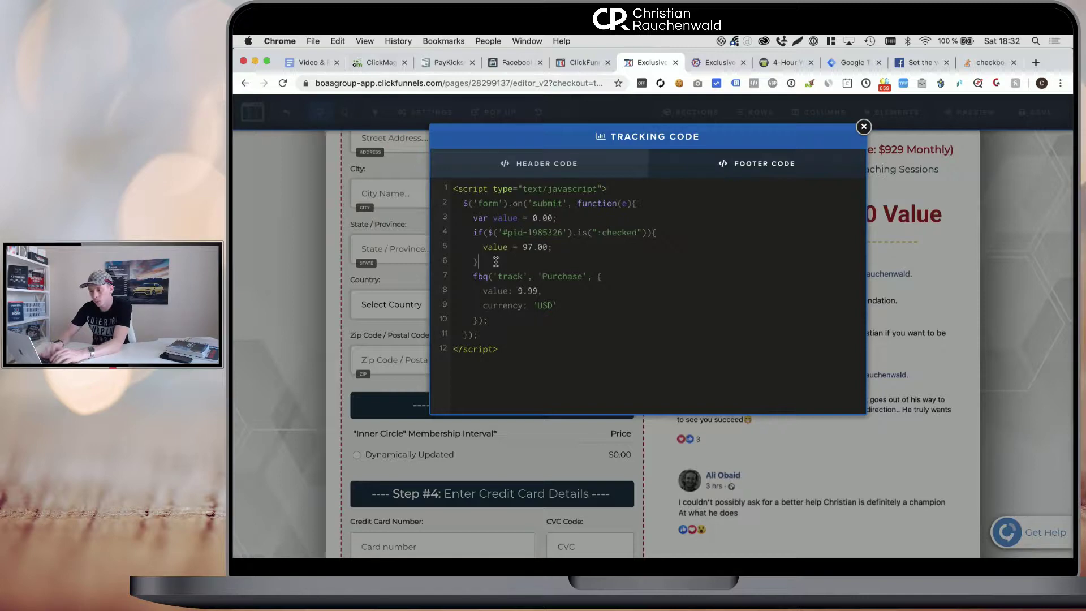
pyautogui.moveTo(496, 262); pyautogui.dragTo(472, 235)
pyautogui.click(491, 272)
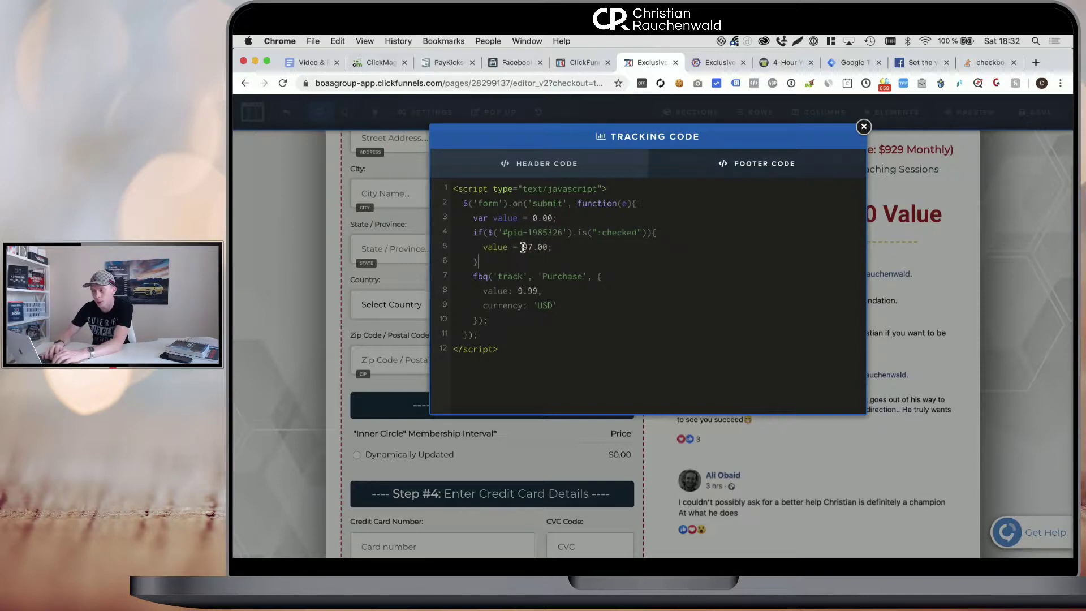
pyautogui.moveTo(524, 247); pyautogui.dragTo(554, 247)
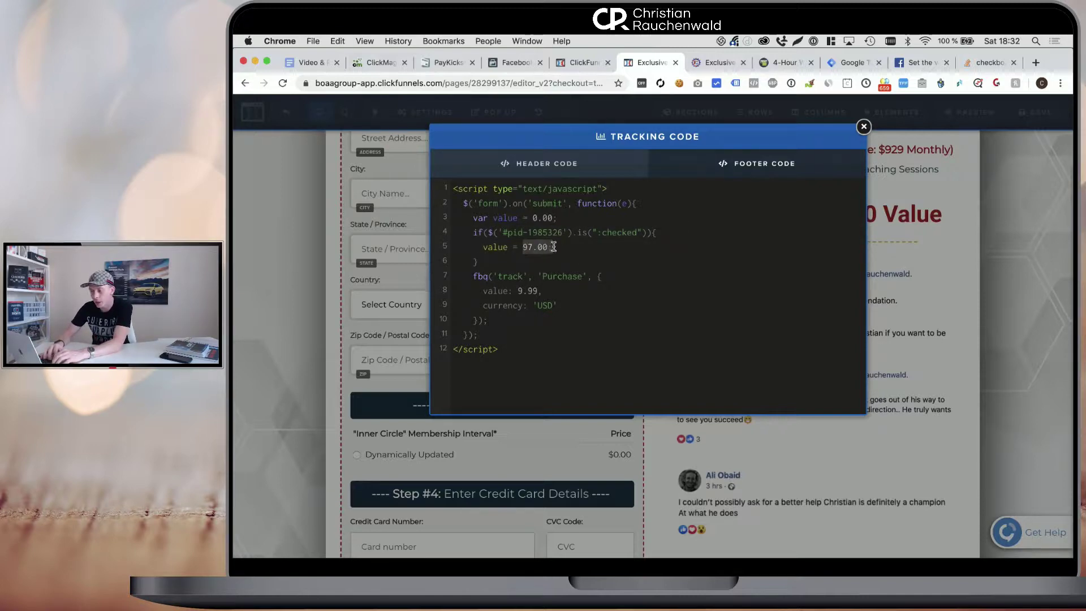
# Step: Replace the fixed 9.99 in the Purchase event's value line with the variable value
pyautogui.click(520, 292)
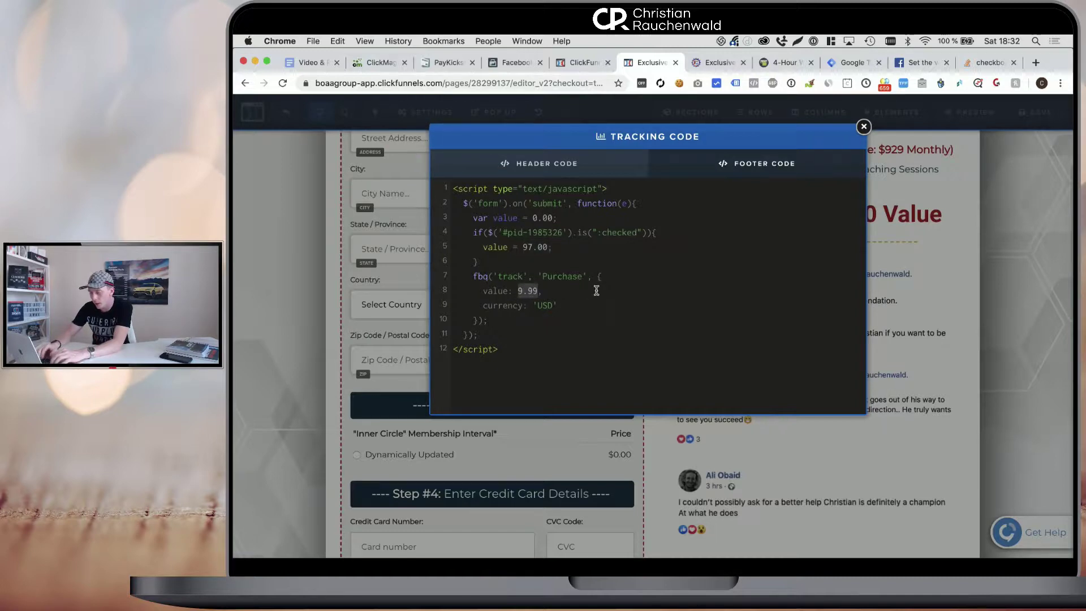
pyautogui.write('value')
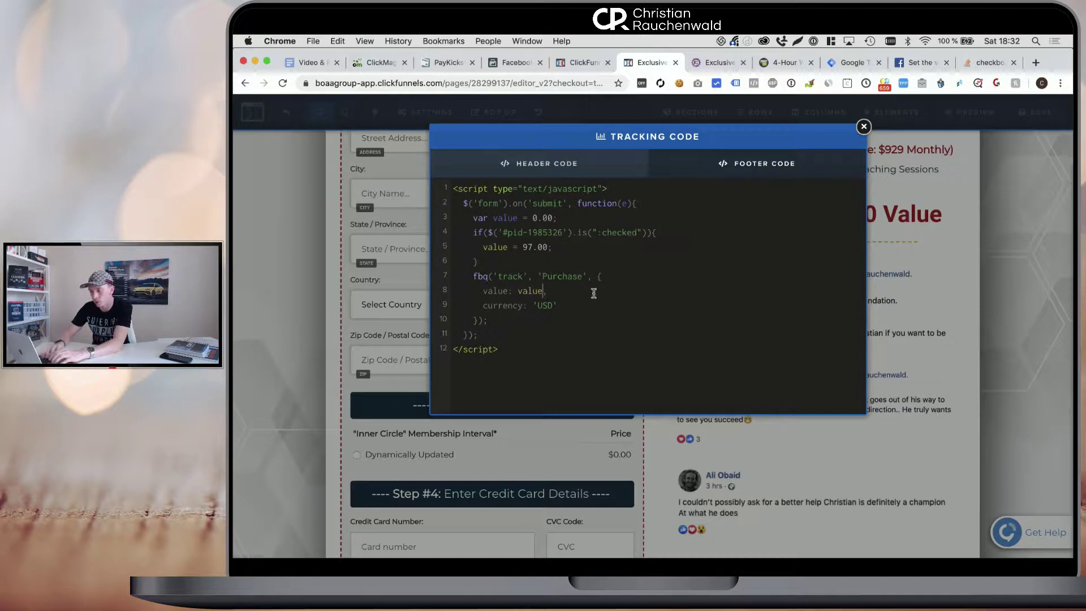
pyautogui.click(638, 291)
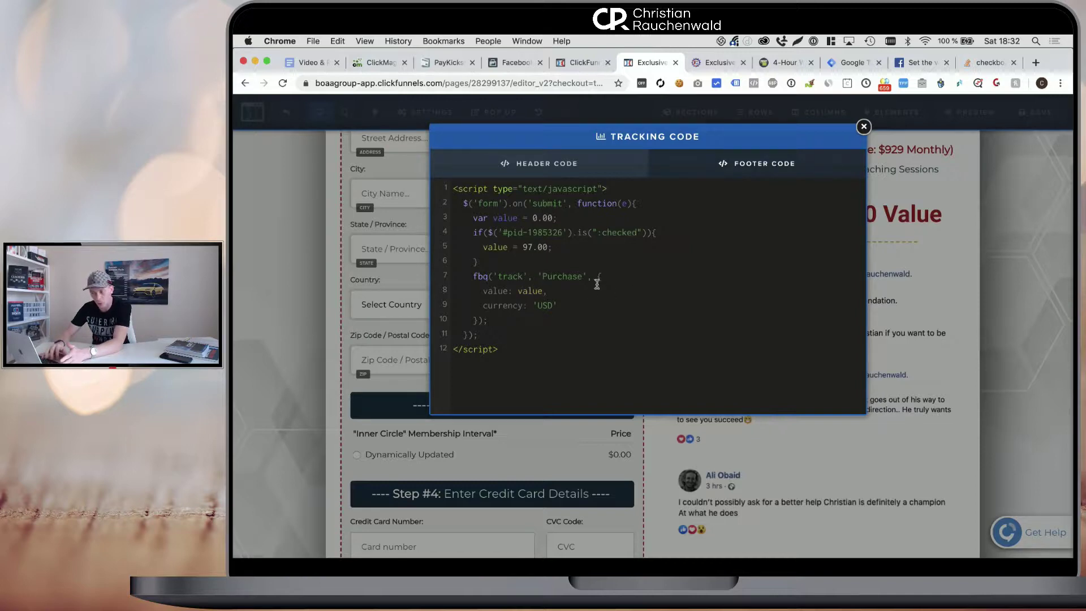
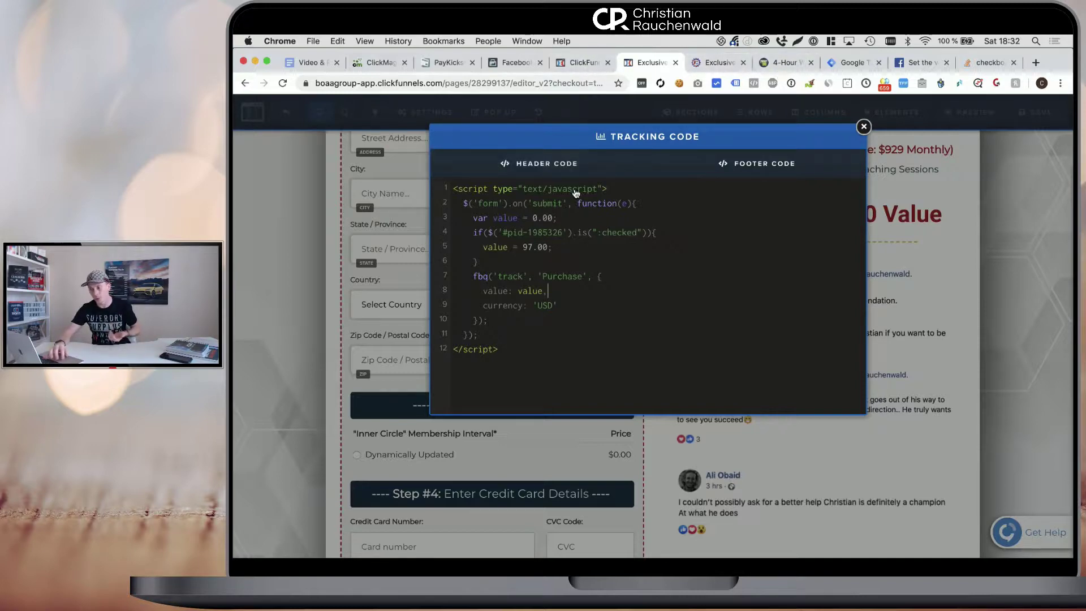
pyautogui.moveTo(508, 203); pyautogui.dragTo(571, 204)
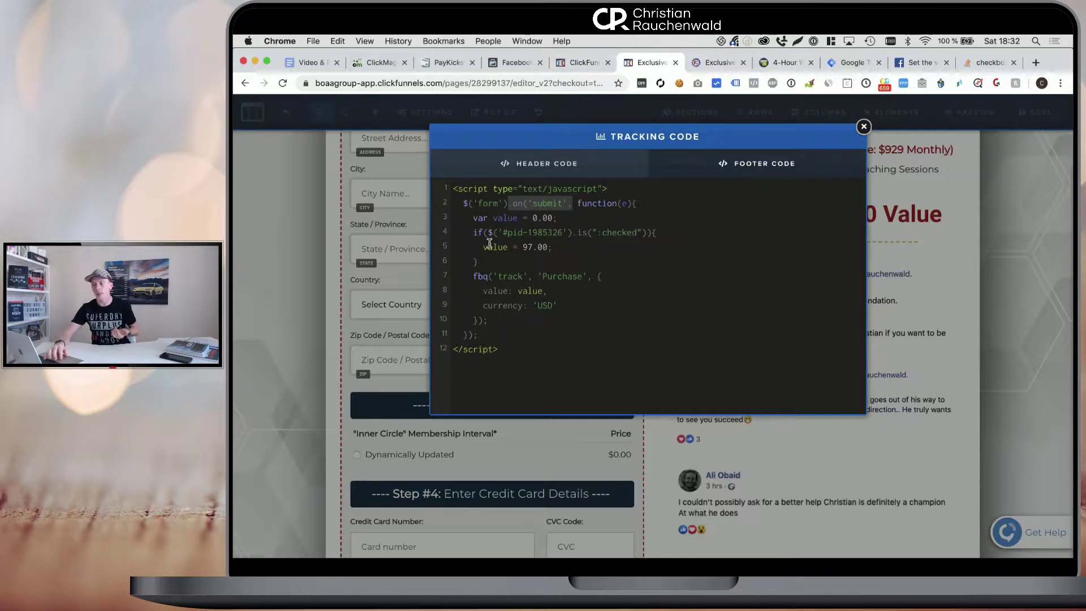
pyautogui.moveTo(492, 232); pyautogui.dragTo(565, 233)
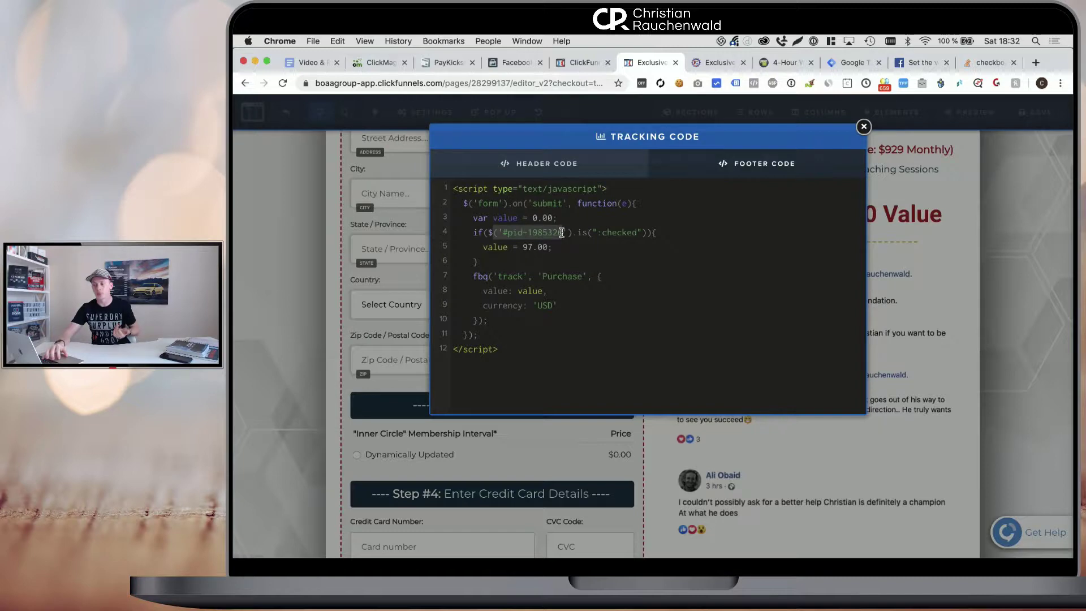
# Step: Look through the funnel's order form preview for an order bump checkbox
pyautogui.click(718, 62)
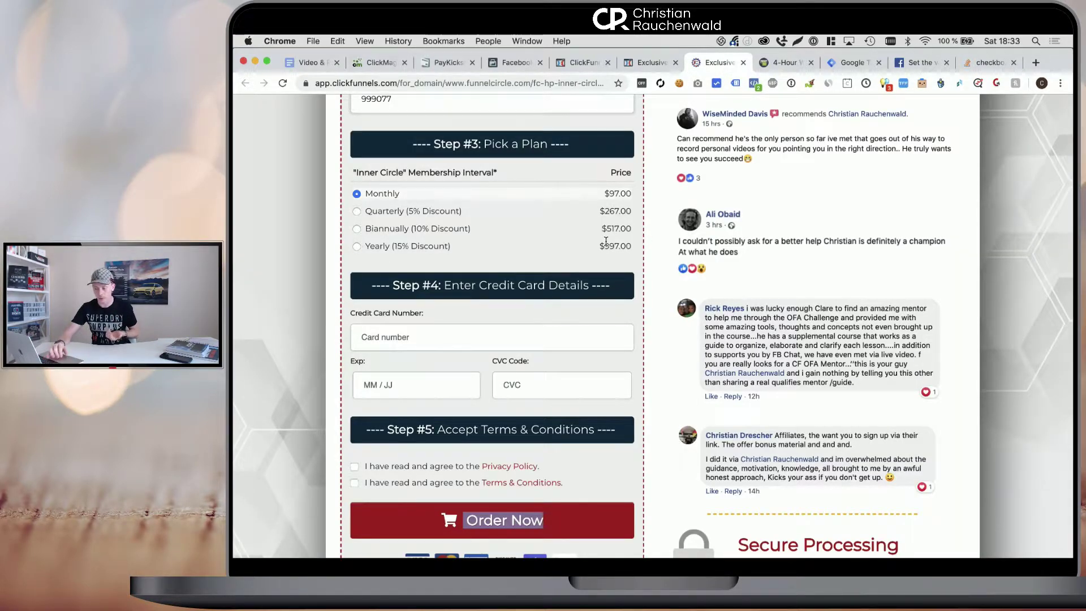
pyautogui.scroll(-3, 606, 241)
pyautogui.scroll(10, 605, 243)
pyautogui.scroll(5, 605, 245)
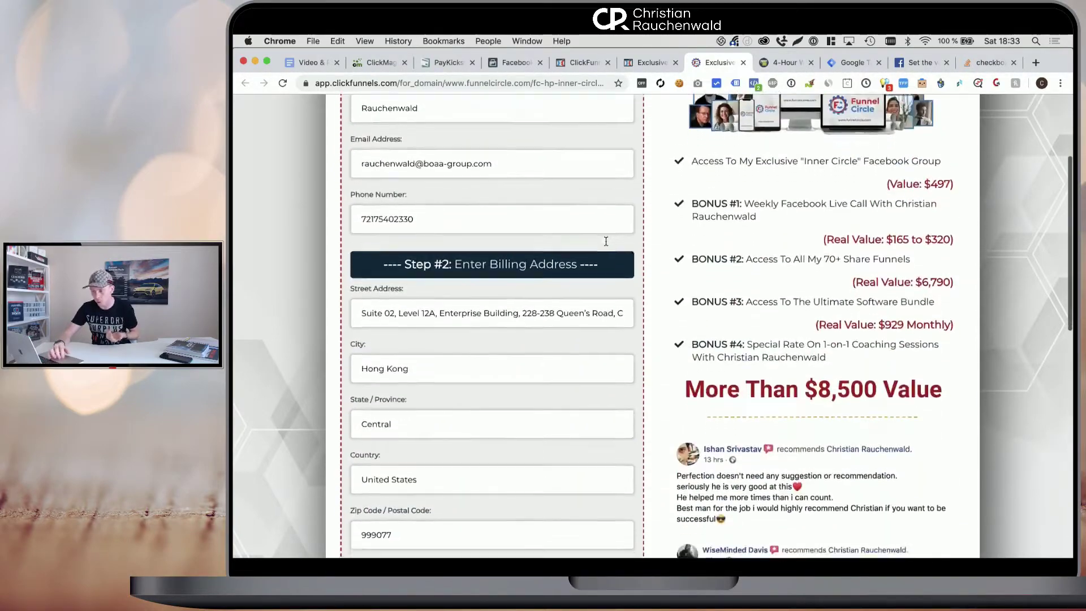
pyautogui.scroll(-12, 605, 245)
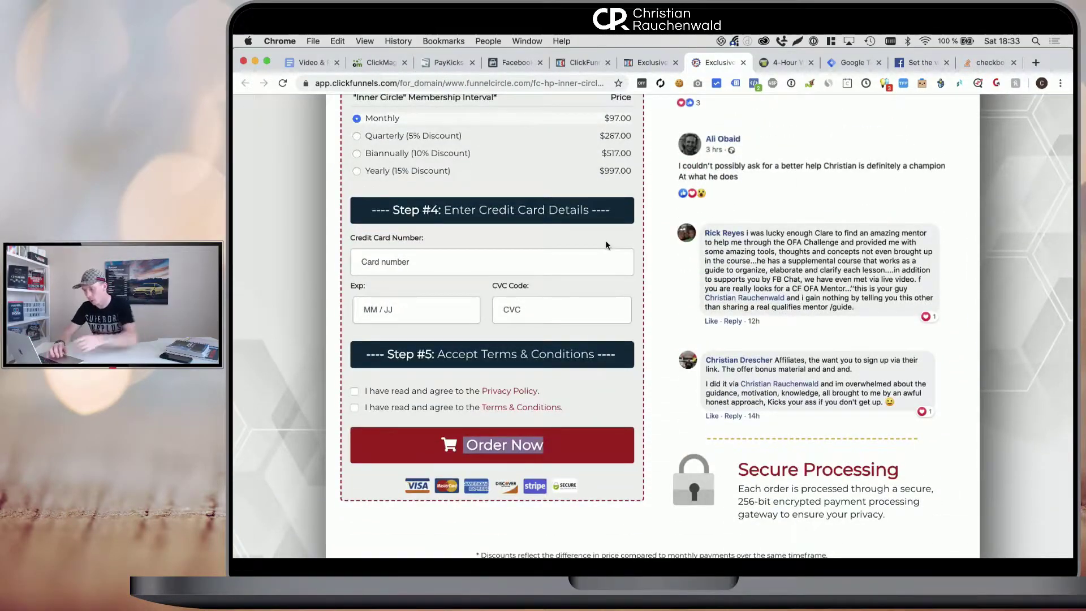
# Step: Load businessautomationtraining.com and submit the free eBook opt-in form with the saved first name and email address
pyautogui.click(531, 86)
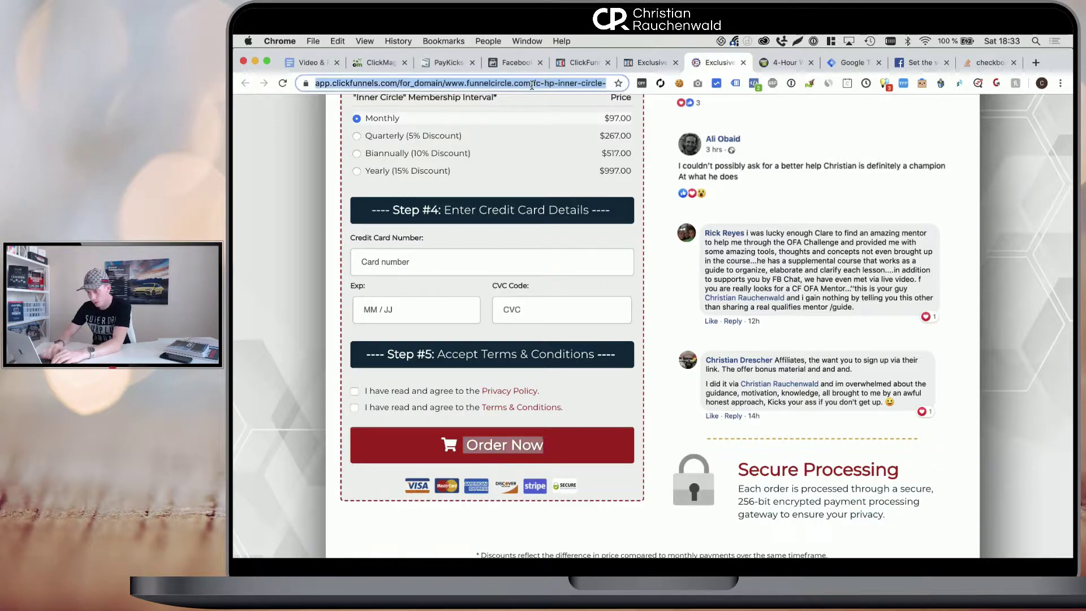
pyautogui.write('businessautomationtraining.com')
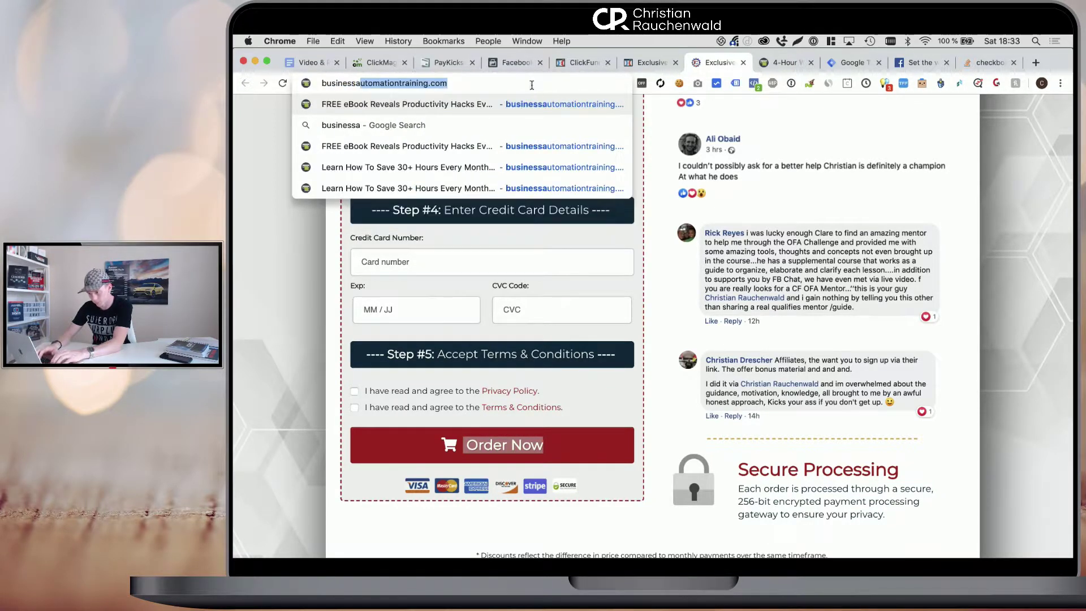
pyautogui.press('Return')
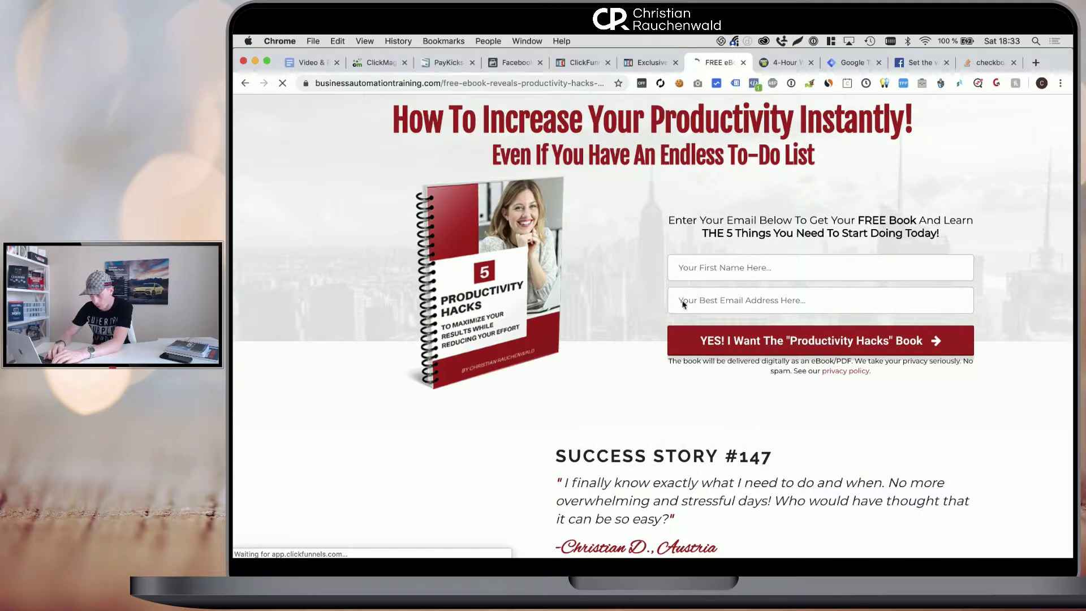
pyautogui.click(686, 269)
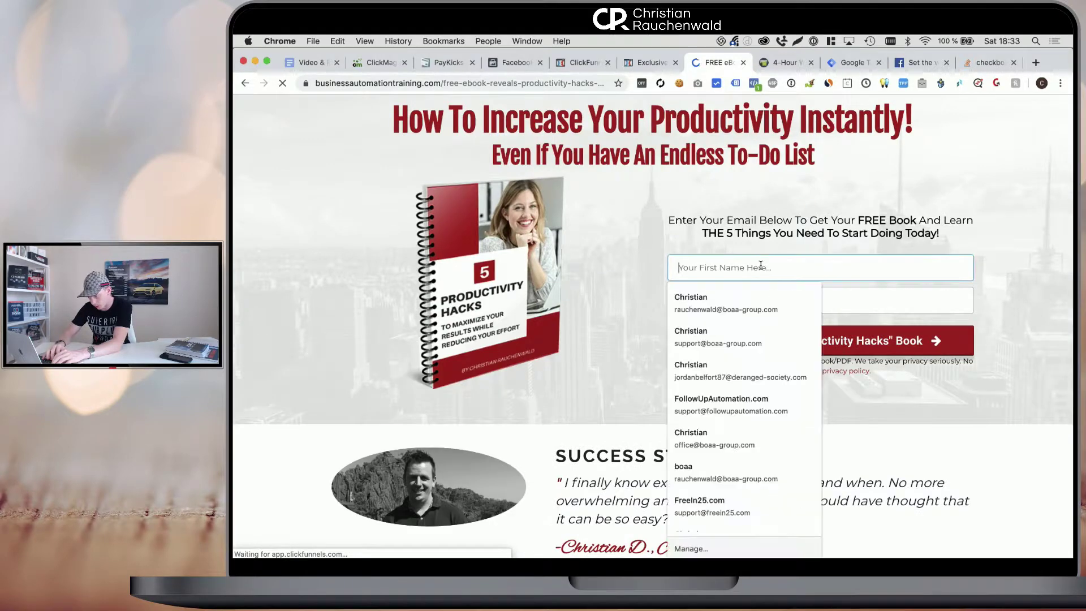
pyautogui.click(729, 295)
pyautogui.press('Return')
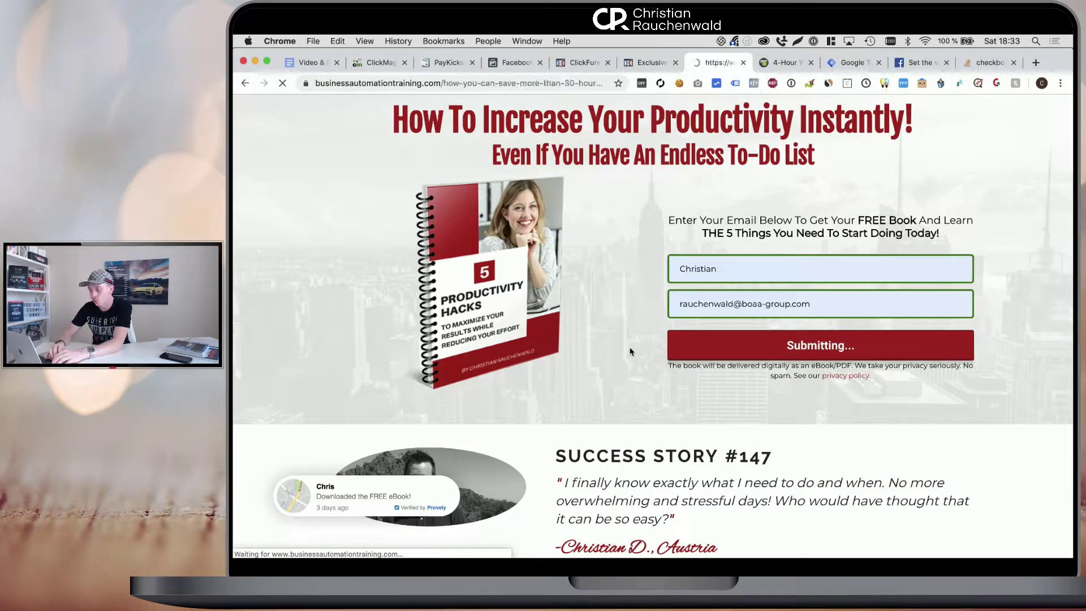
# Step: Go from the sales page to its checkout through the "YES! I Want To Save 30.42 Hours Every Month!" offer
pyautogui.scroll(-2, 483, 289)
pyautogui.scroll(-2, 483, 289)
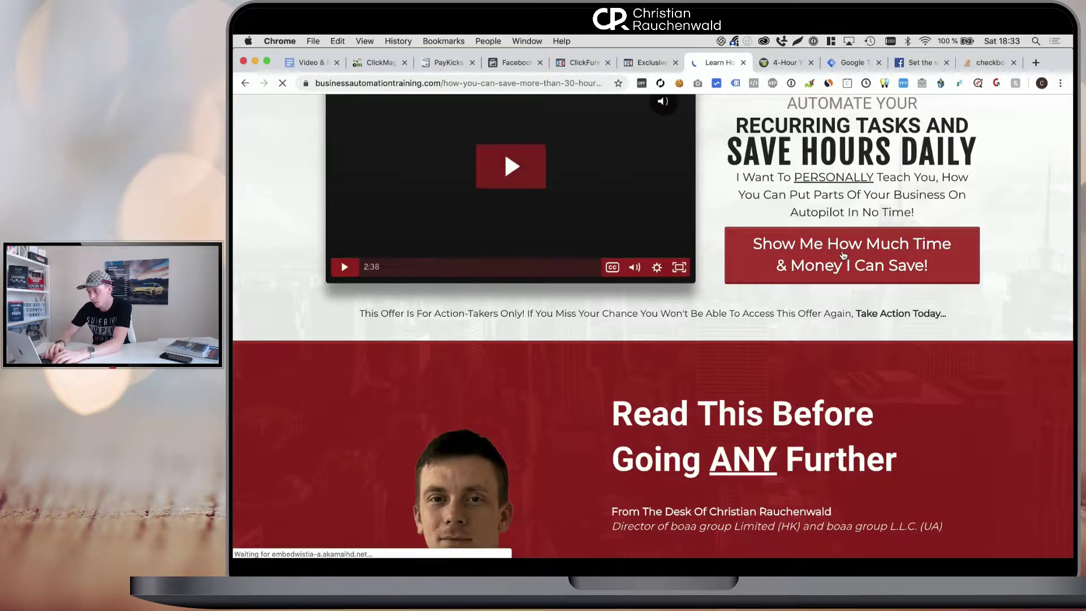
pyautogui.scroll(-6, 477, 338)
pyautogui.scroll(-5, 477, 338)
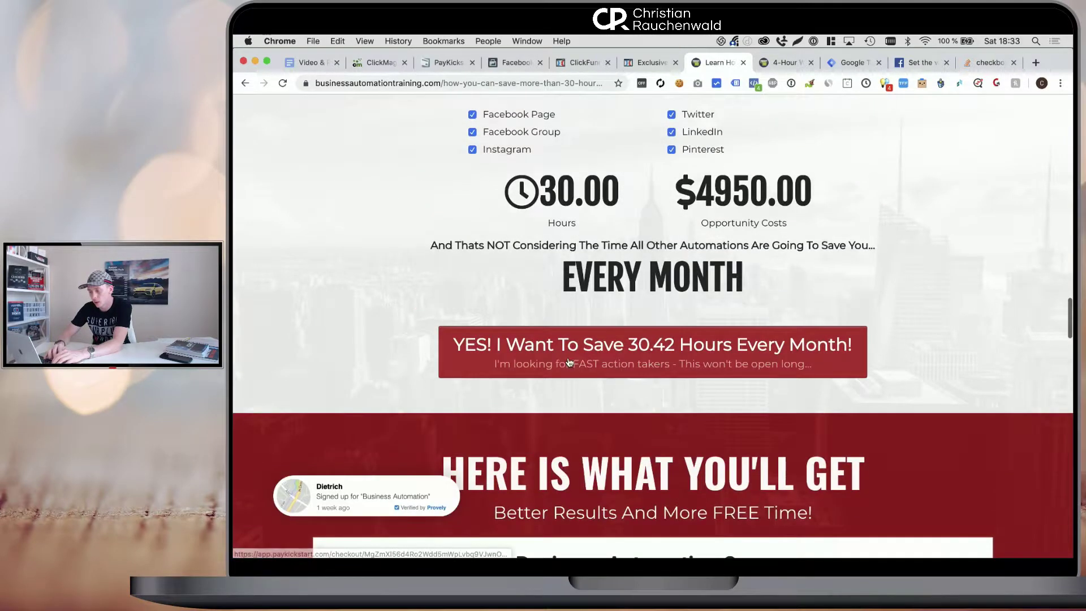
pyautogui.click(572, 363)
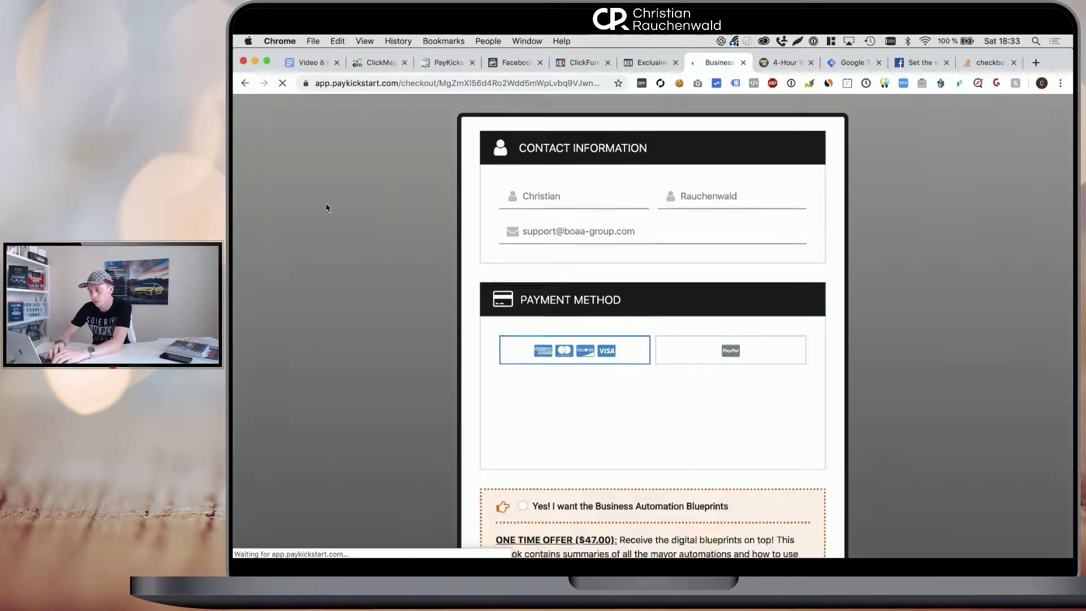
# Step: Load networkmarketingsecrets.com and bring up the order bump on the second step of the free book order form
pyautogui.click(505, 83)
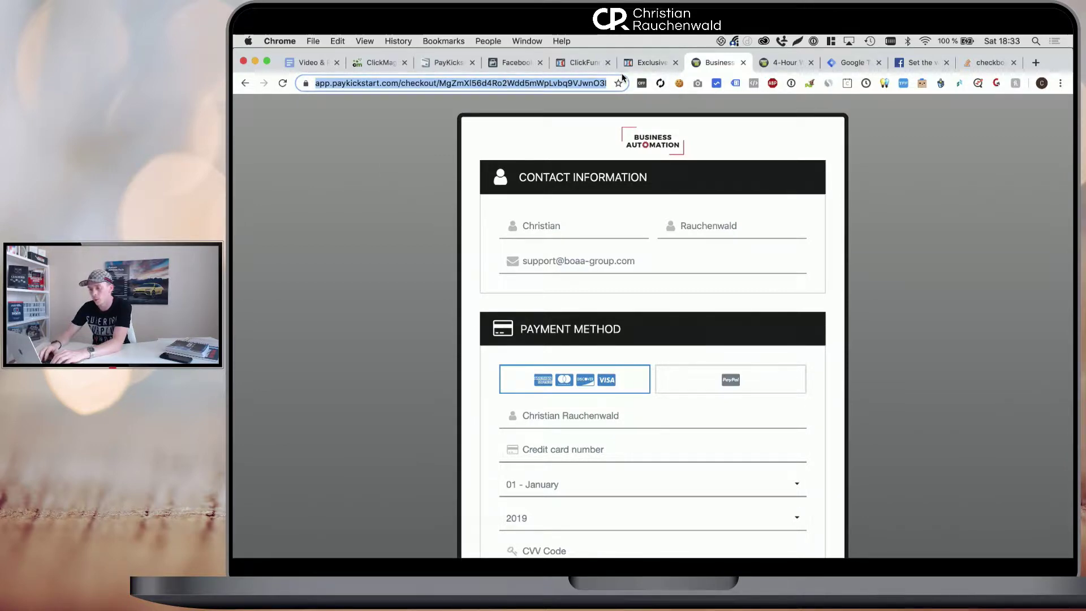
pyautogui.write('networkmarketingsecrets.com')
pyautogui.press('Return')
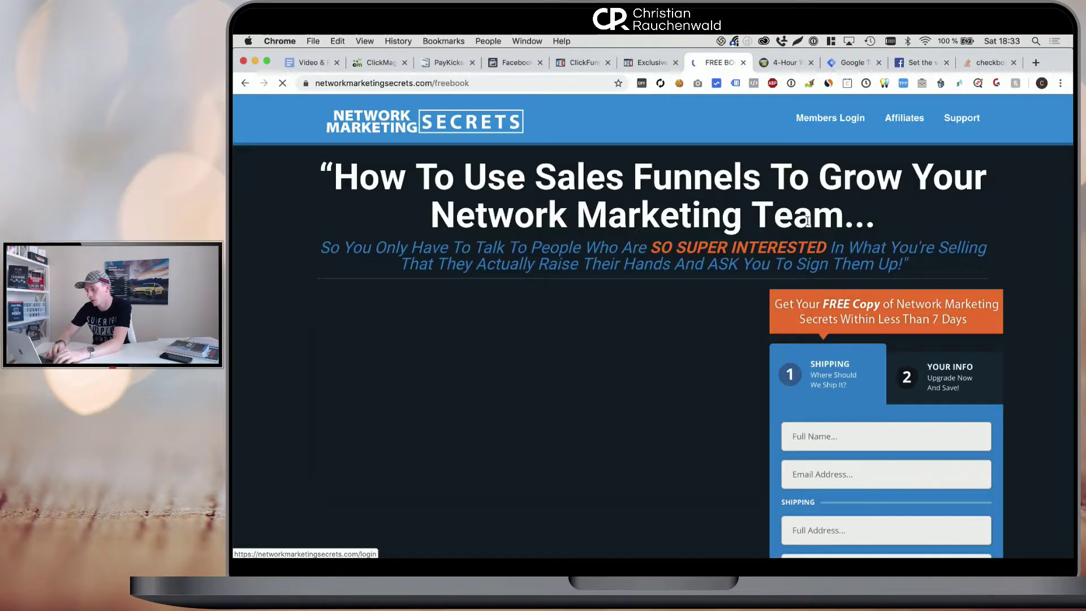
pyautogui.scroll(-5, 807, 221)
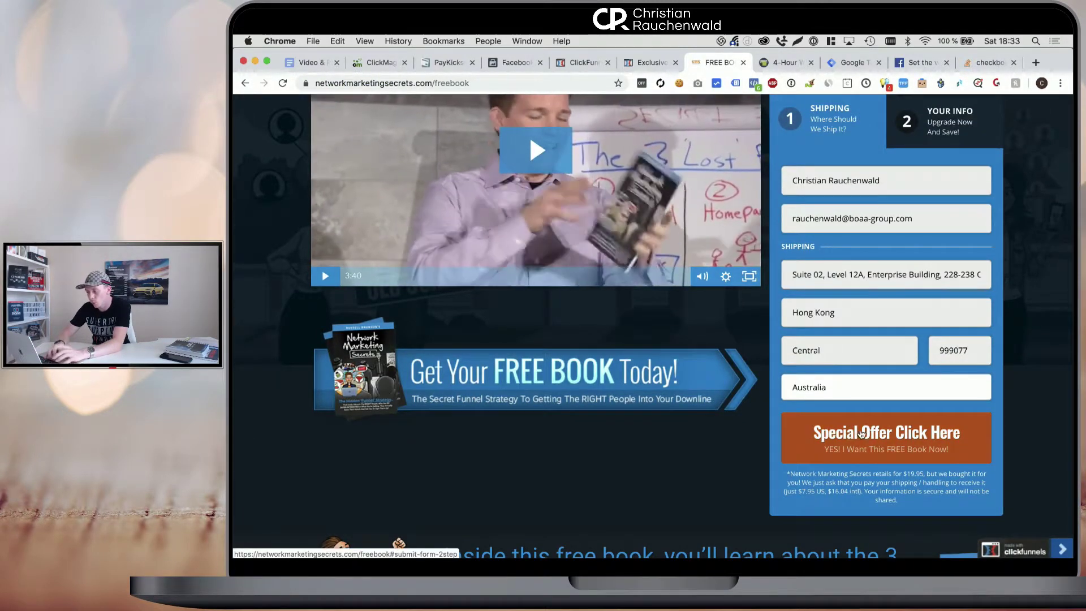
pyautogui.click(848, 387)
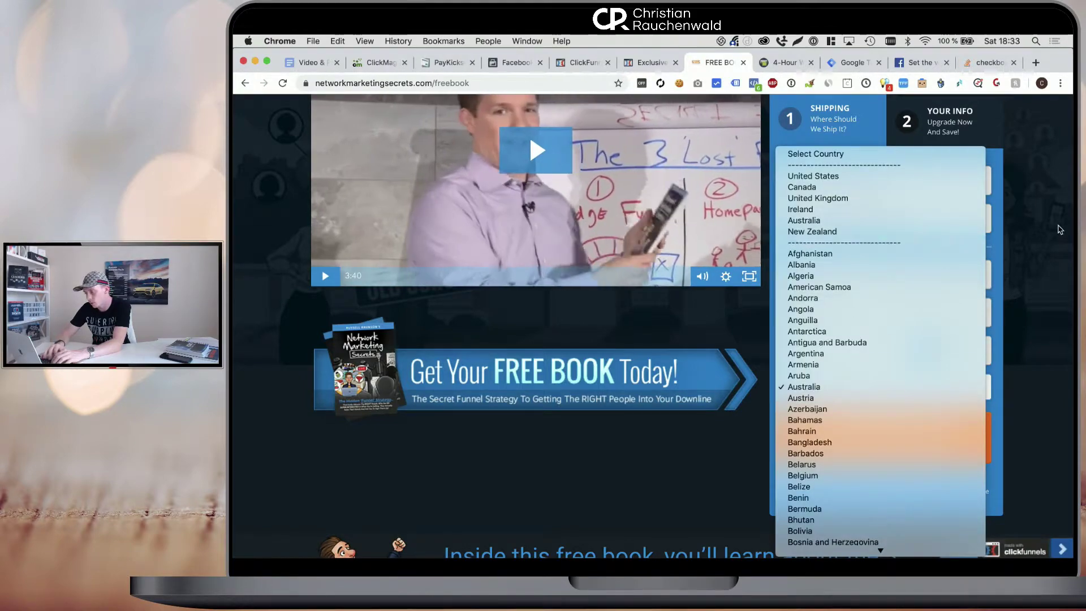
pyautogui.click(1059, 230)
pyautogui.scroll(-10, 847, 300)
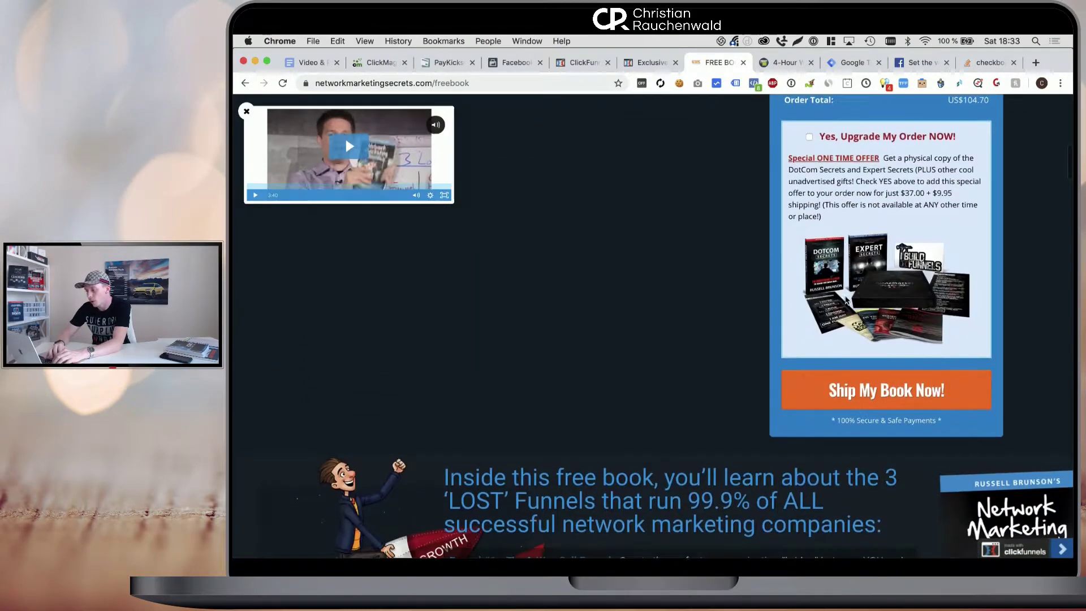
# Step: Inspect the "Yes, Upgrade My Order NOW!" checkbox, copy its id bump-offer and close the developer tools
pyautogui.rightClick(809, 135)
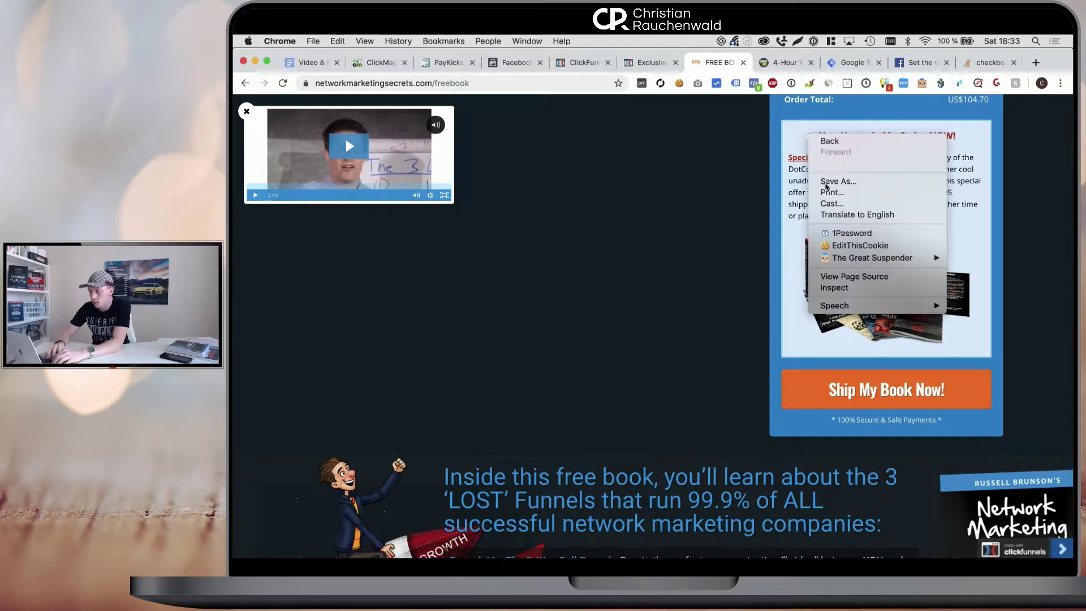
pyautogui.click(834, 287)
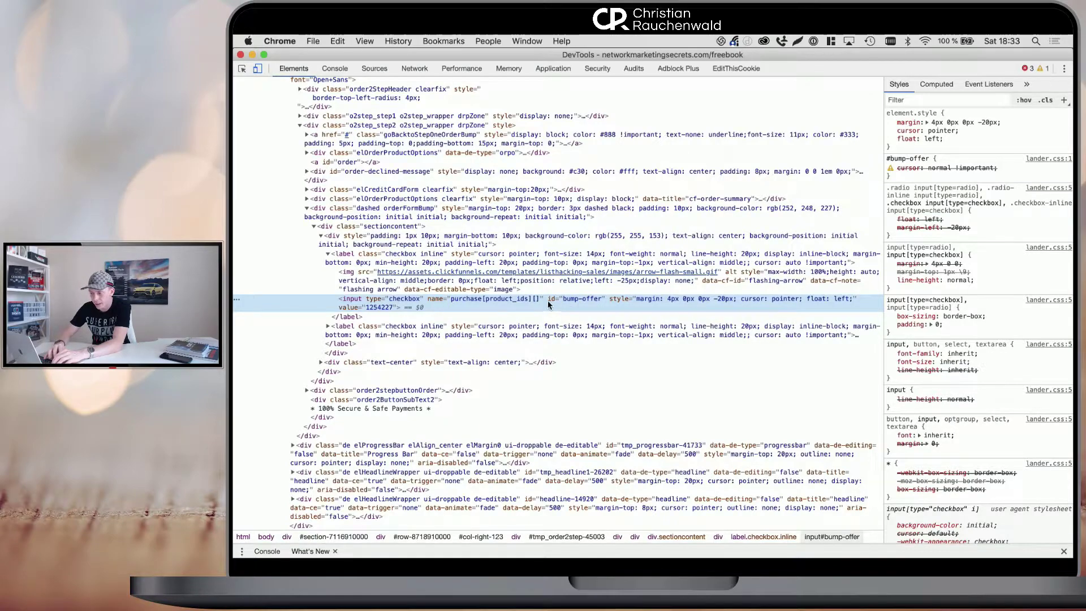
pyautogui.doubleClick(578, 301)
pyautogui.press('super+c')
pyautogui.click(581, 263)
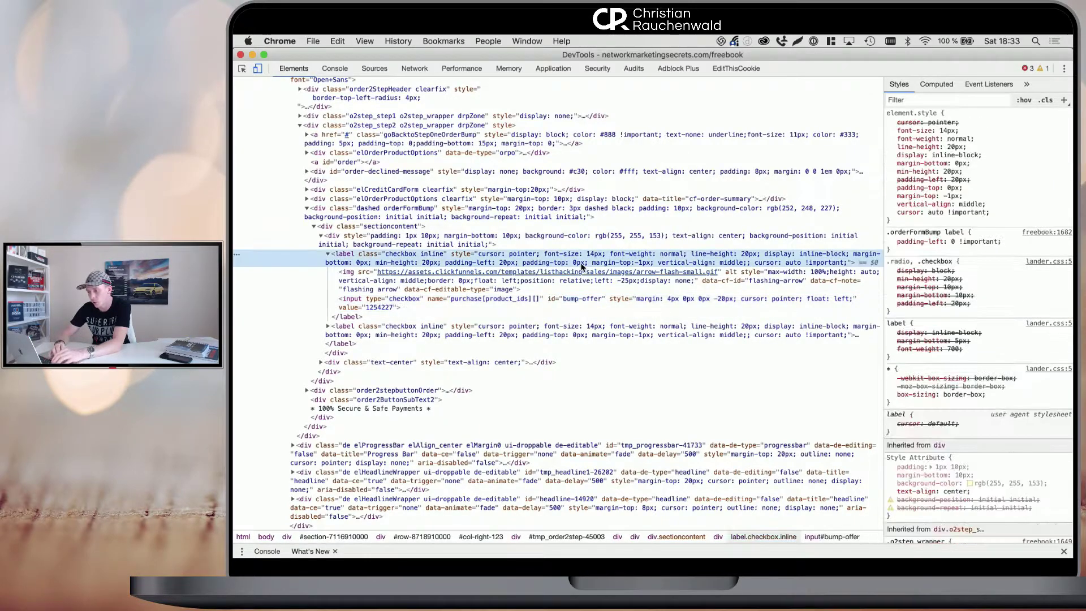
pyautogui.hotkey('ctrl', 'Up')
pyautogui.hotkey('ctrl', 'Up')
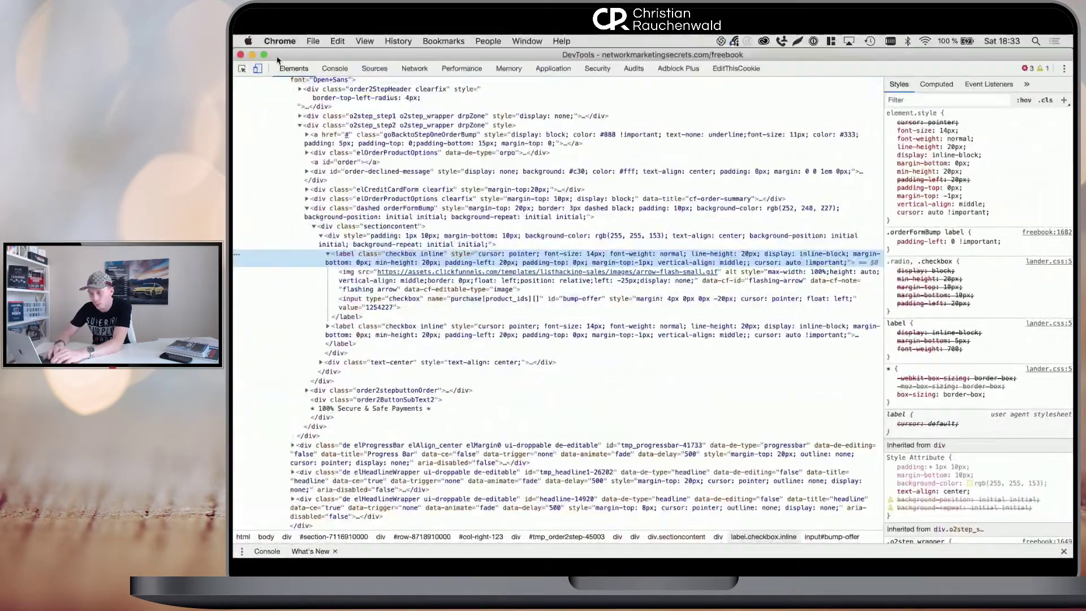
pyautogui.click(240, 55)
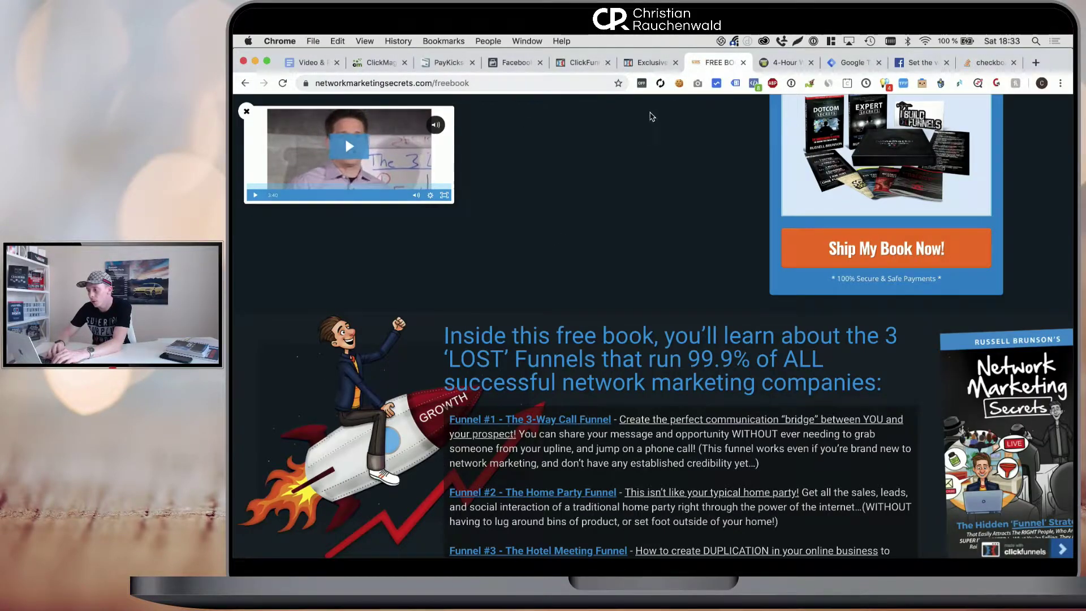
# Step: Back in the footer tracking code, start a second if statement below the first one with the selector $('#bump-offer')
pyautogui.click(634, 66)
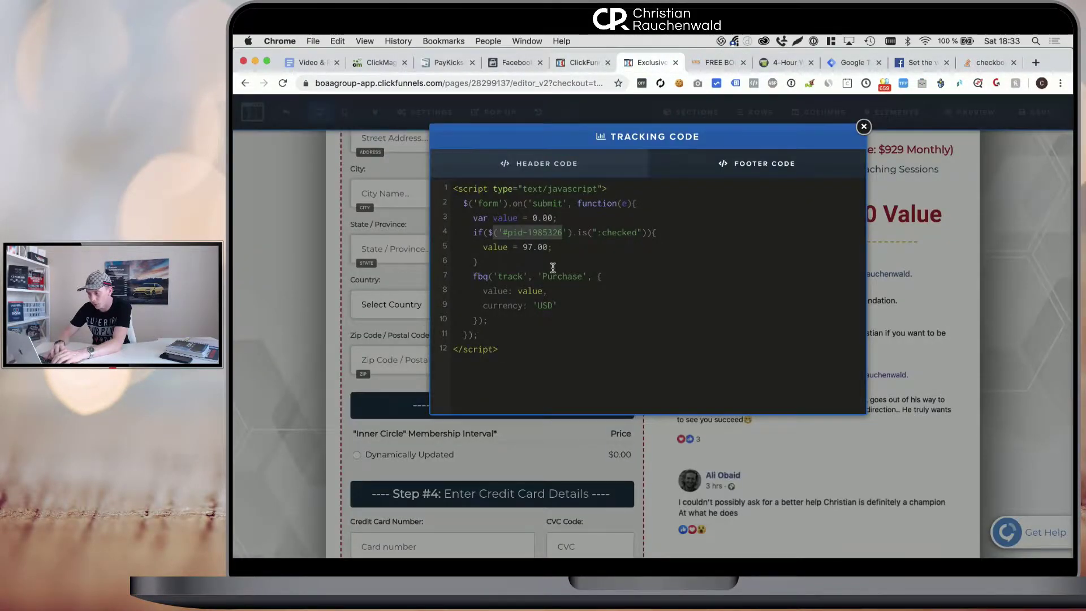
pyautogui.click(526, 267)
pyautogui.press('Return')
pyautogui.write('if(')
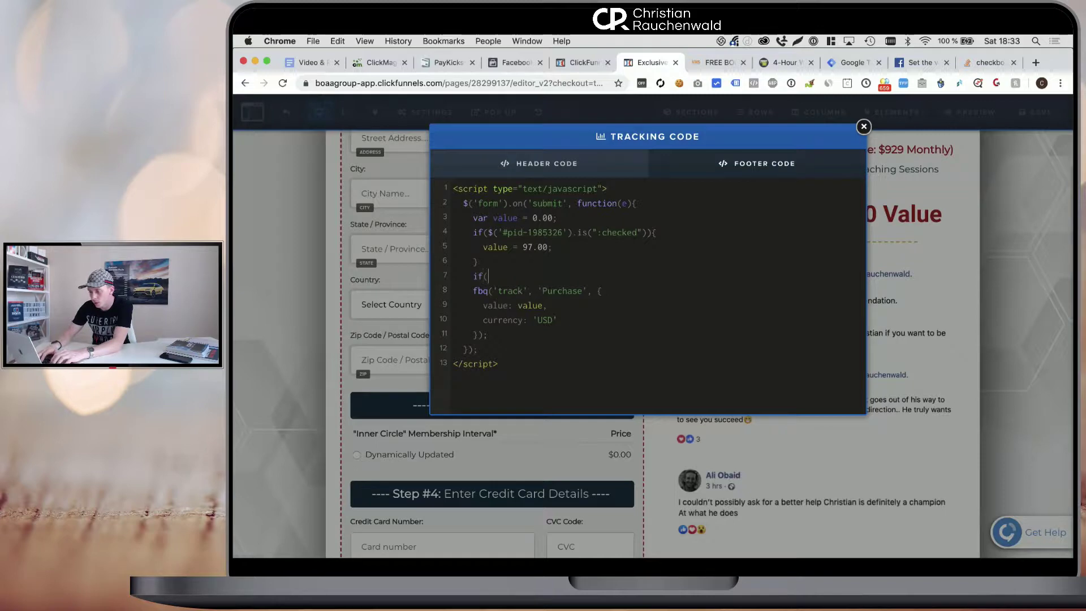
pyautogui.write("$('#")
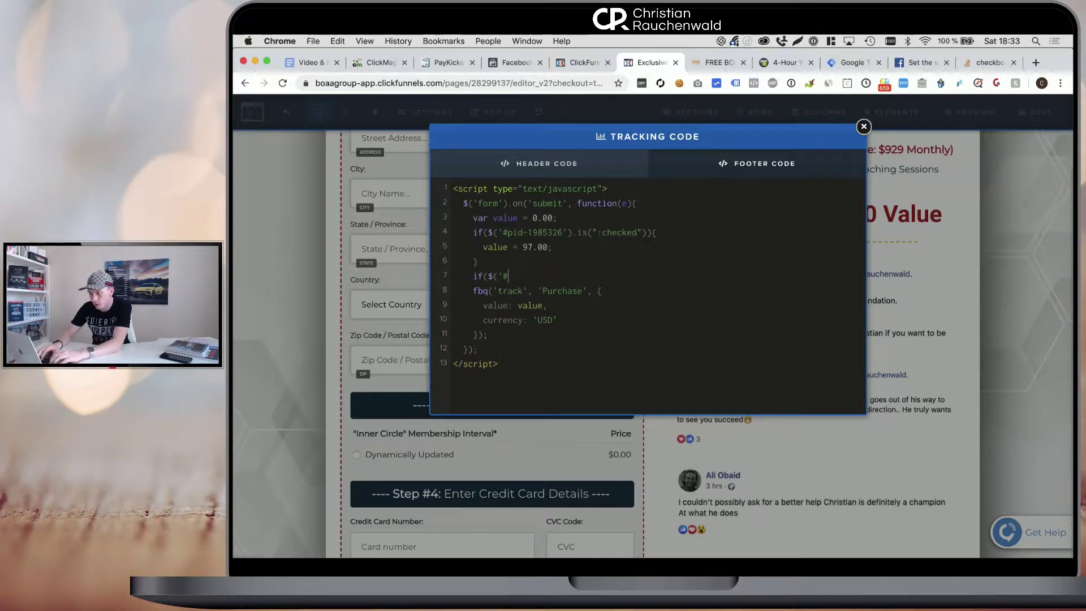
pyautogui.press('BackSpace')
pyautogui.press('BackSpace')
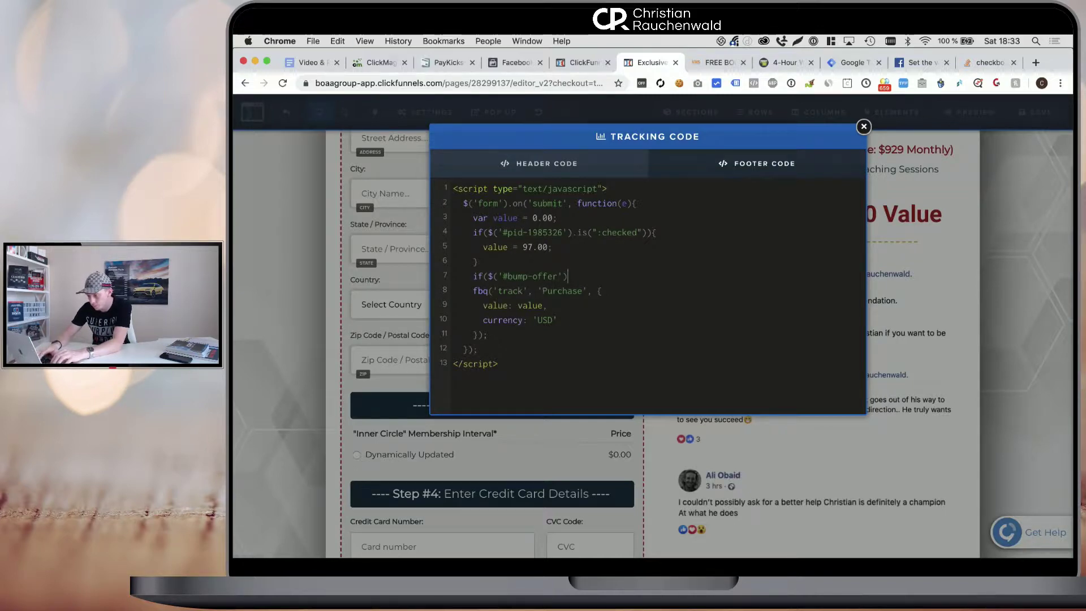
# Step: Complete the bump-offer condition with .is(":checked") and add opening and closing braces around an empty line
pyautogui.write("').is(")
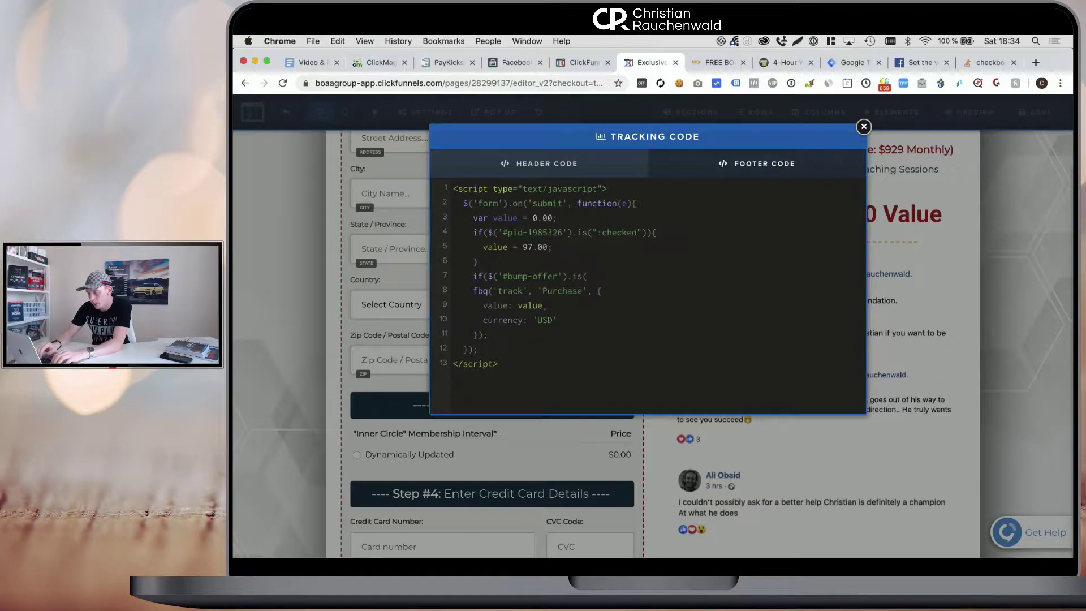
pyautogui.write('":checke')
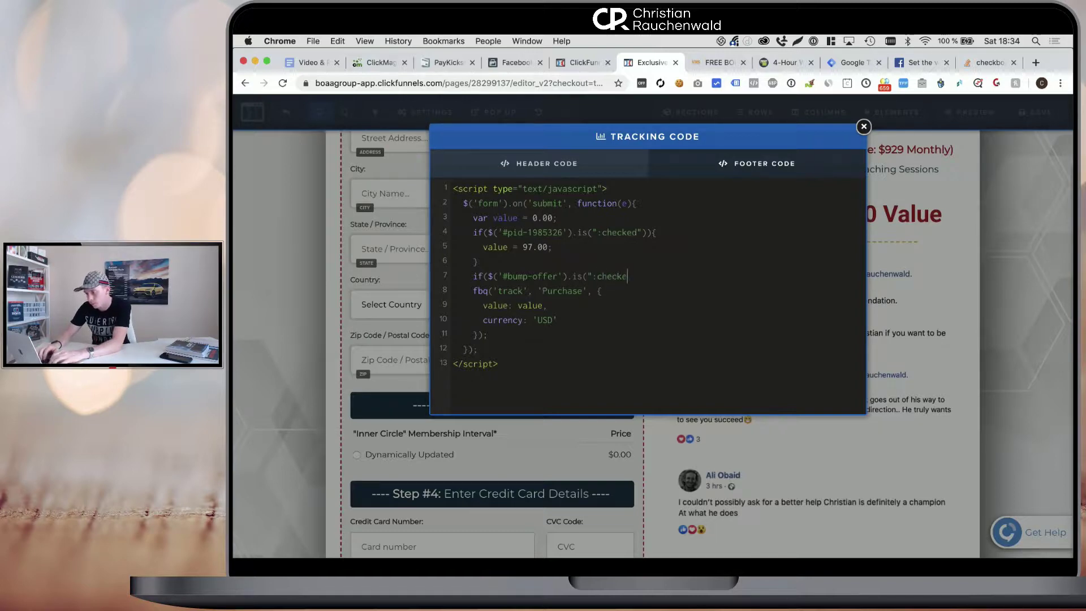
pyautogui.write('d"))')
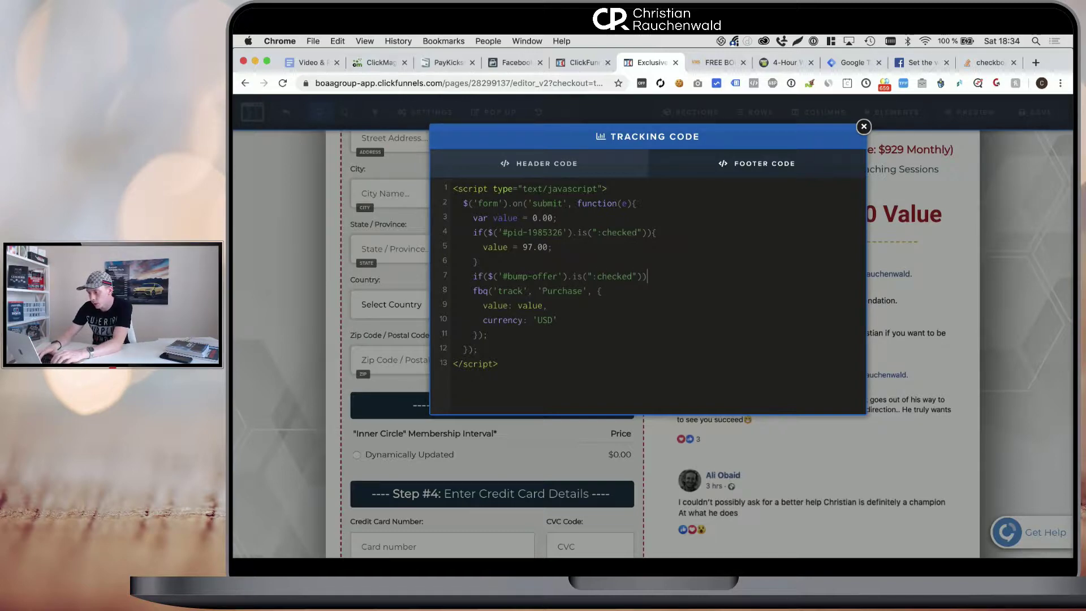
pyautogui.write('{')
pyautogui.press('Return')
pyautogui.press('Return')
pyautogui.write('}')
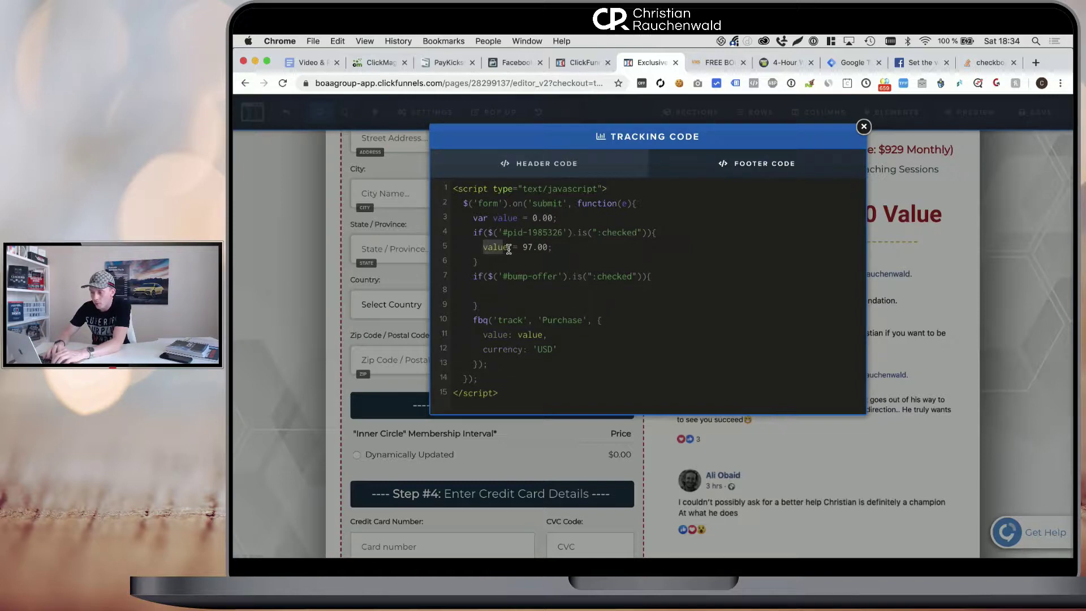
# Step: Inside the bump-offer if block, add value = value + 17.00; using the copied variable name
pyautogui.moveTo(508, 248); pyautogui.dragTo(511, 249)
pyautogui.press('super+c')
pyautogui.click(500, 293)
pyautogui.press('super+v')
pyautogui.write('=')
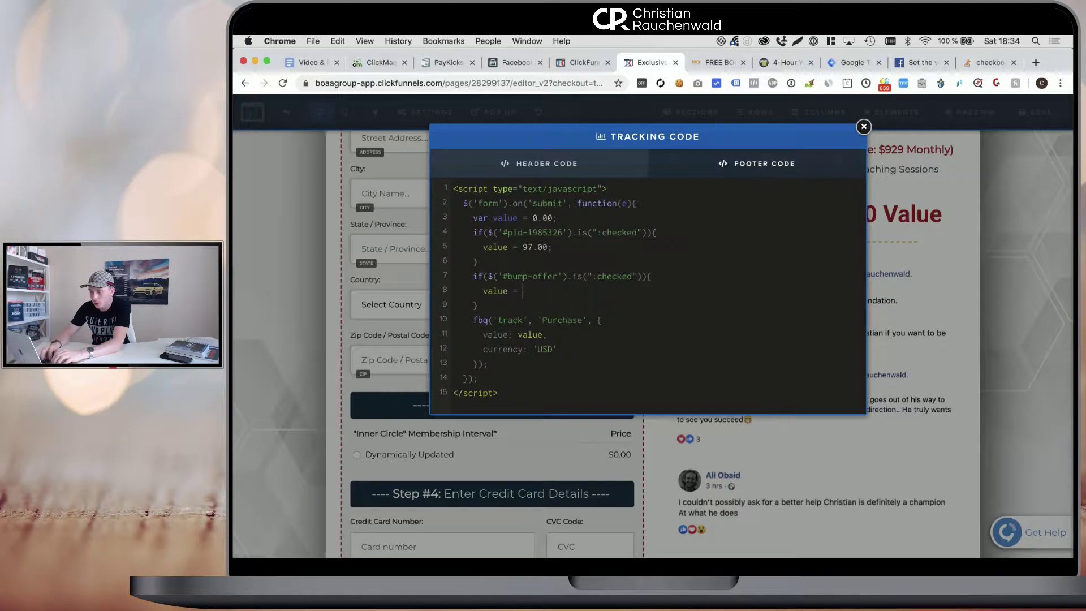
pyautogui.press('super+v')
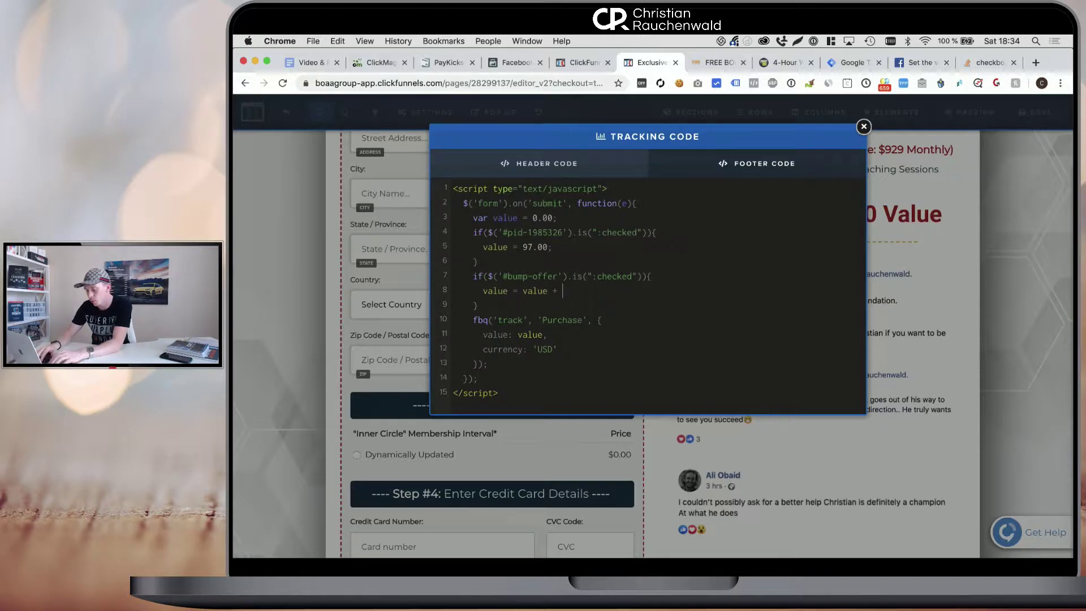
pyautogui.write('17.00;')
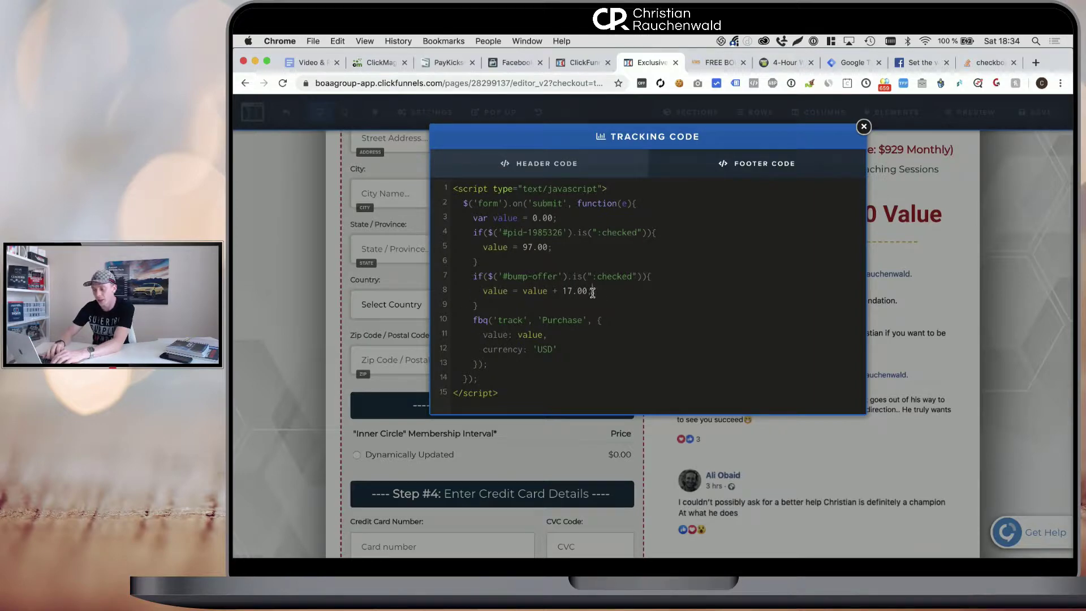
pyautogui.moveTo(577, 290); pyautogui.dragTo(546, 289)
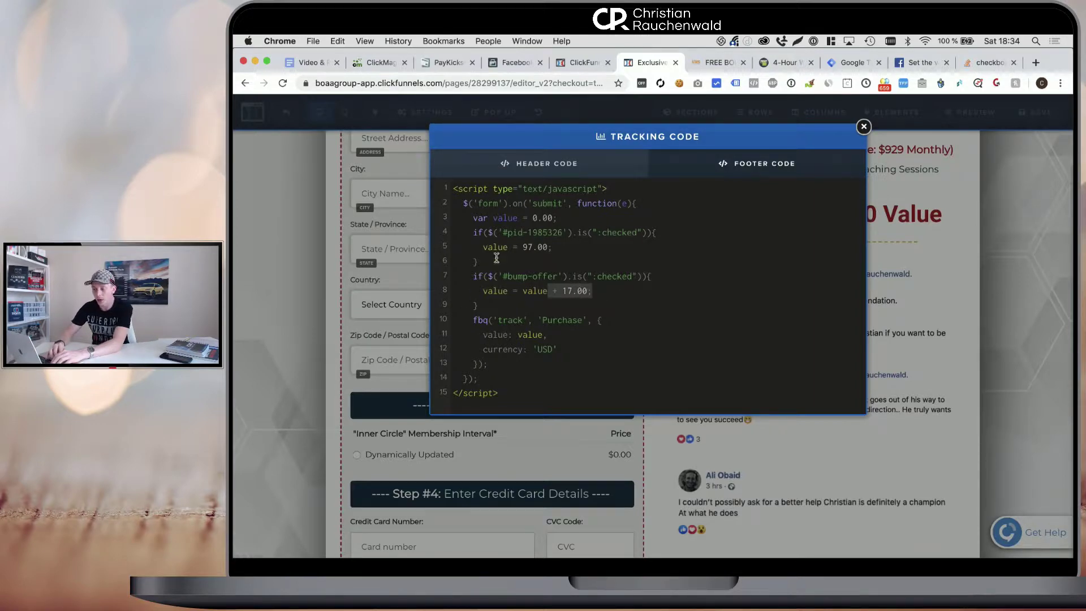
pyautogui.moveTo(496, 259); pyautogui.dragTo(473, 232)
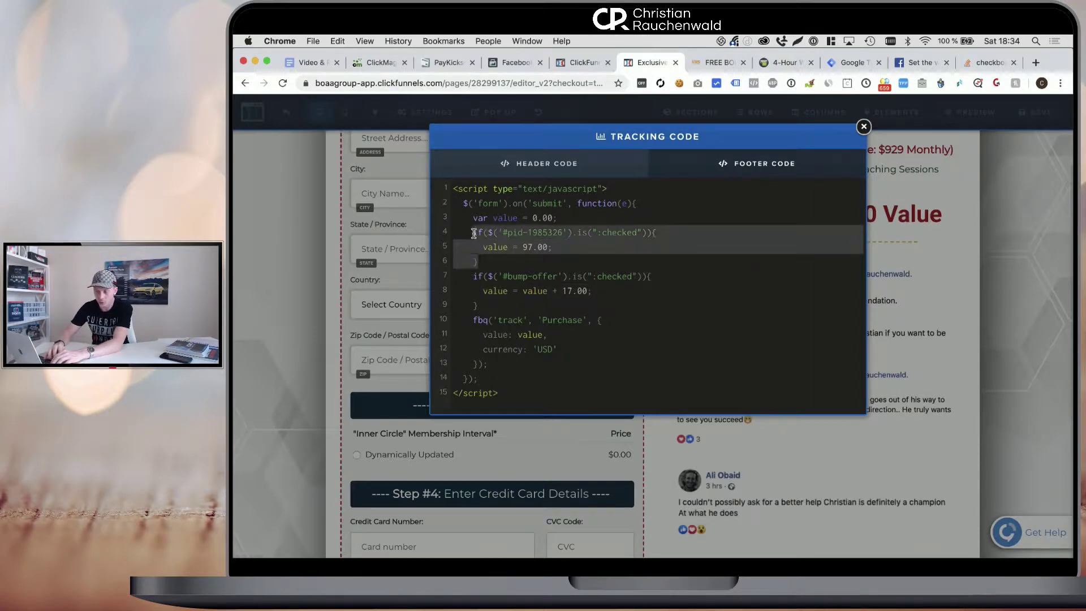
pyautogui.click(517, 261)
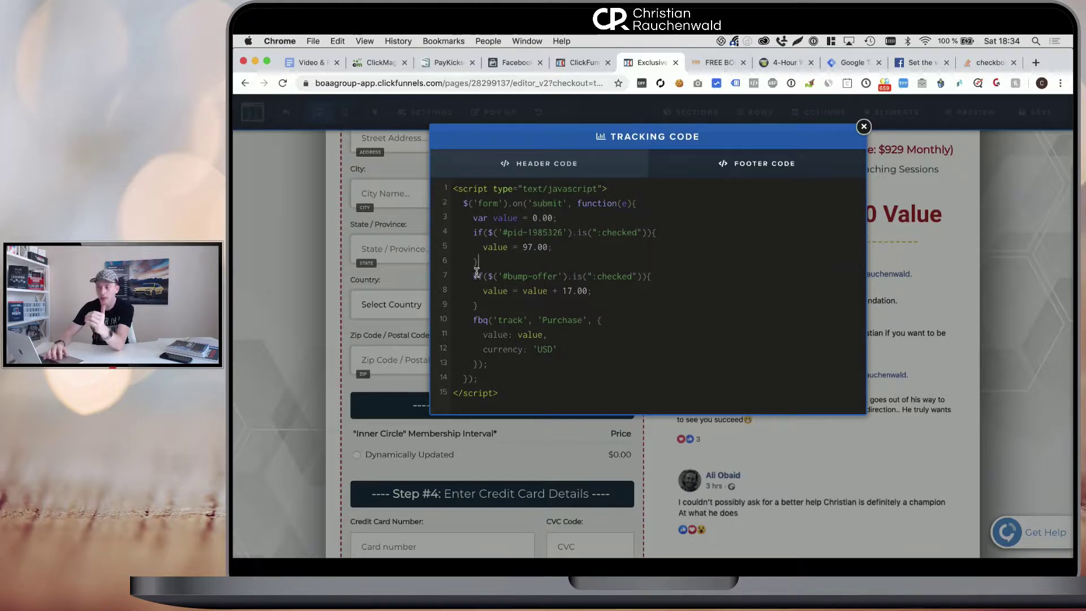
# Step: Review the bump-offer if block, check the membership plan options on the live Inner Circle order page, and return to the footer code
pyautogui.moveTo(472, 275); pyautogui.dragTo(492, 304)
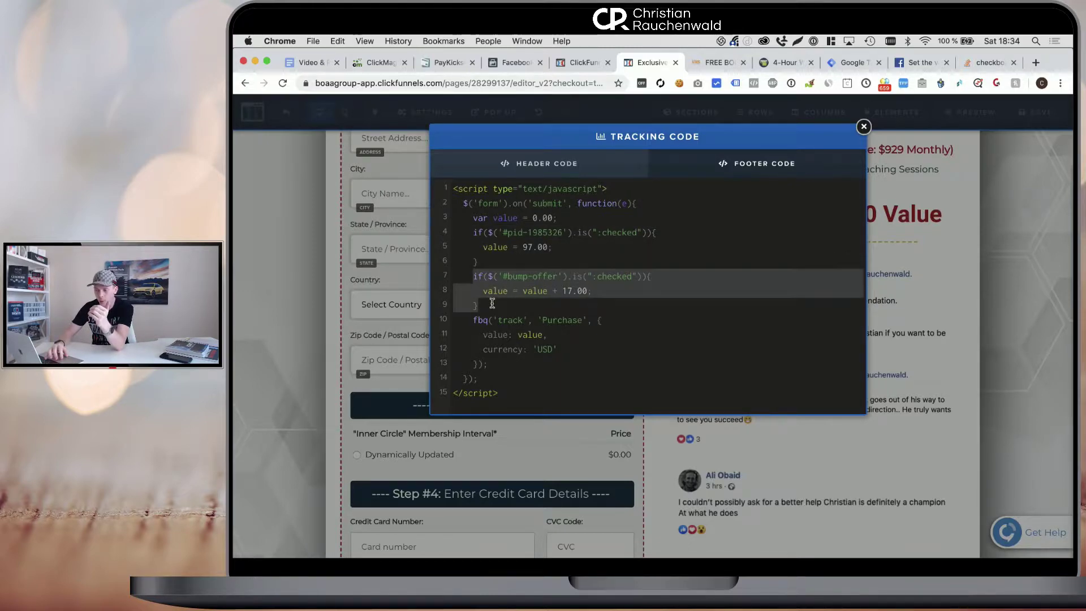
pyautogui.click(576, 290)
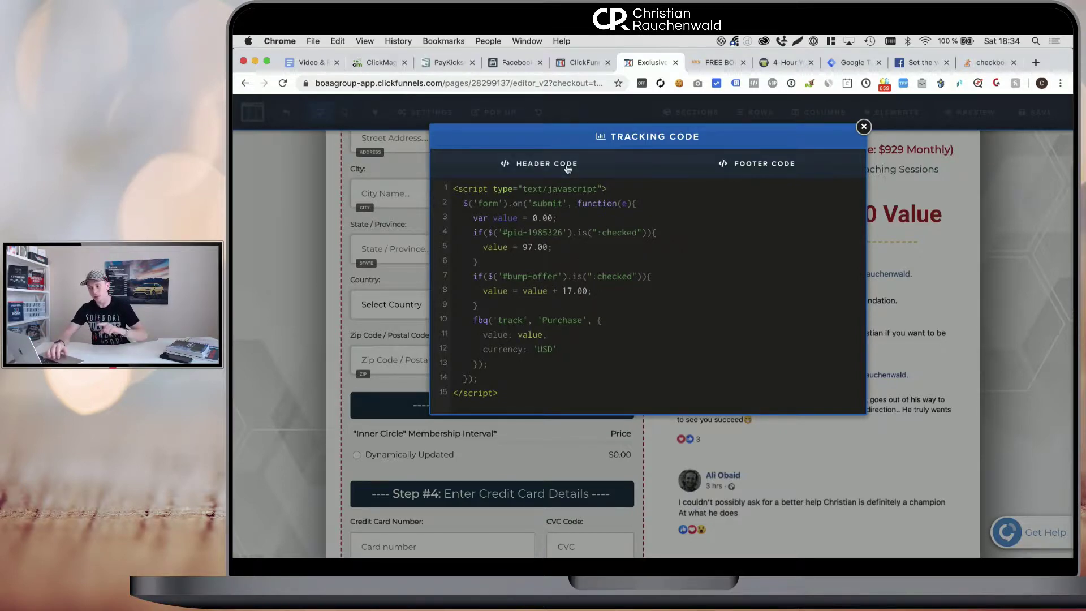
pyautogui.click(593, 63)
pyautogui.click(717, 63)
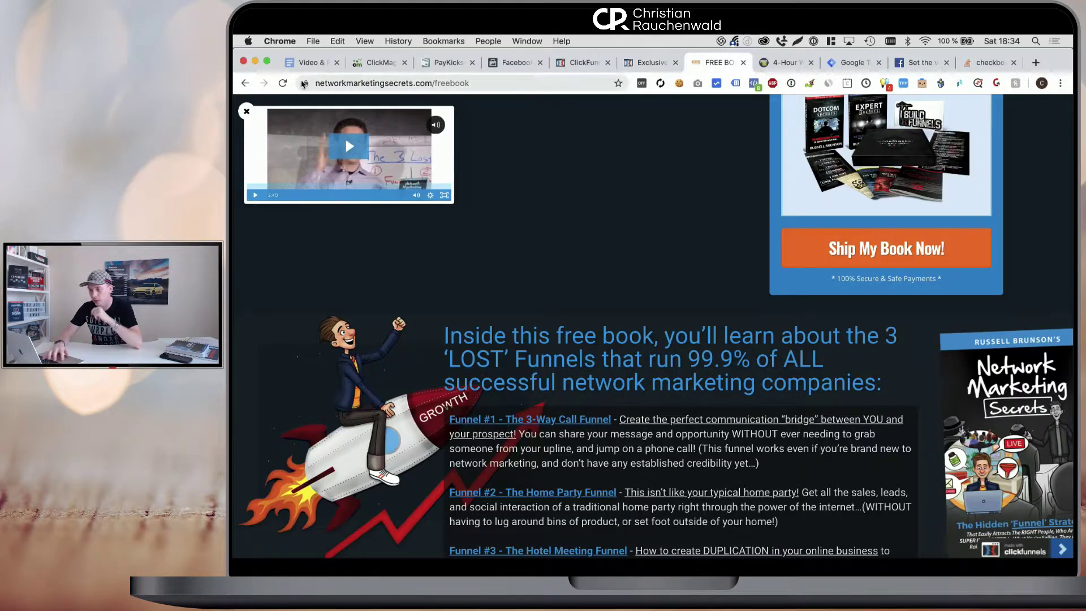
pyautogui.click(248, 82)
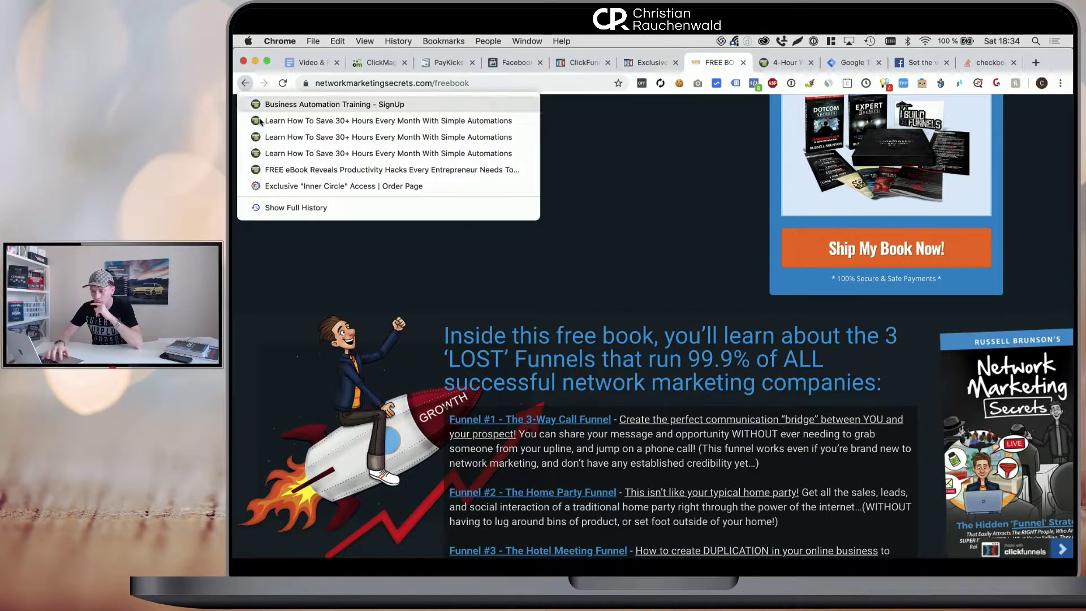
pyautogui.click(266, 184)
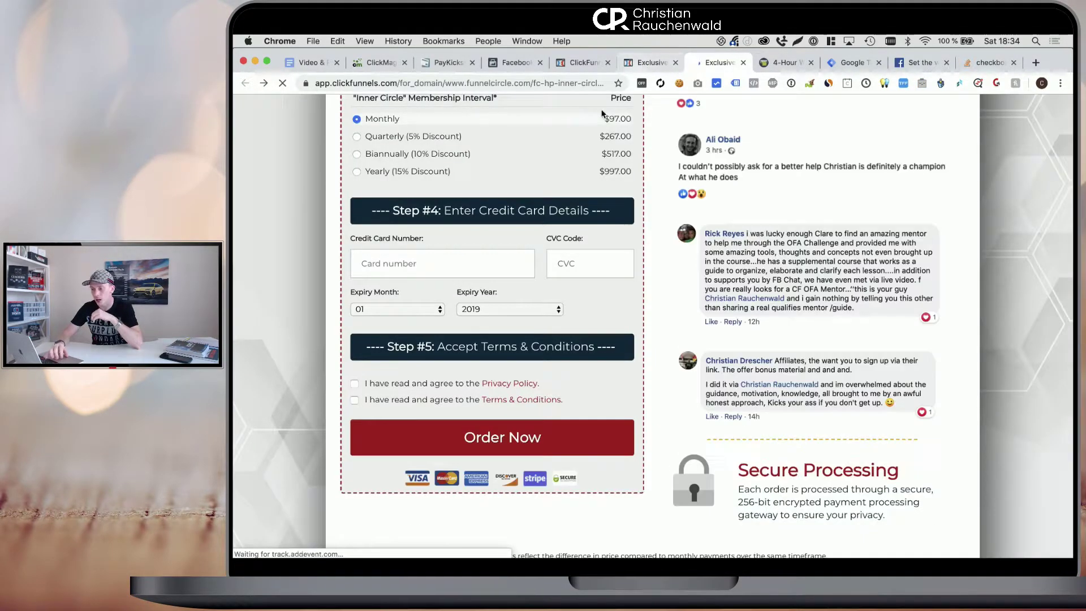
pyautogui.click(652, 65)
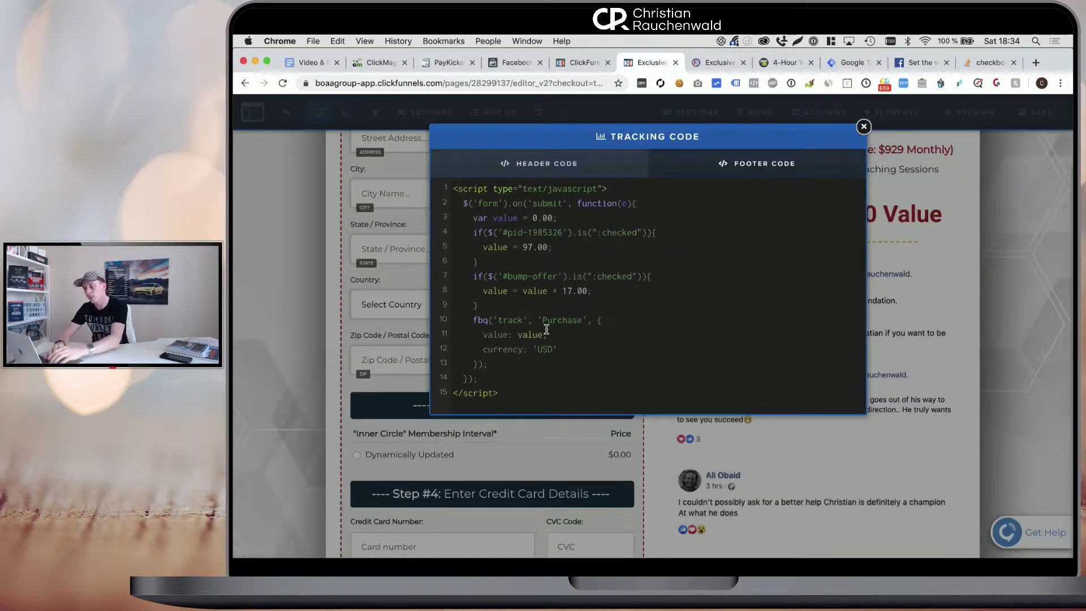
# Step: Move the fbq Purchase call to directly below the #pid-1985326 if block, leaving empty lines before the bump-offer condition
pyautogui.doubleClick(563, 320)
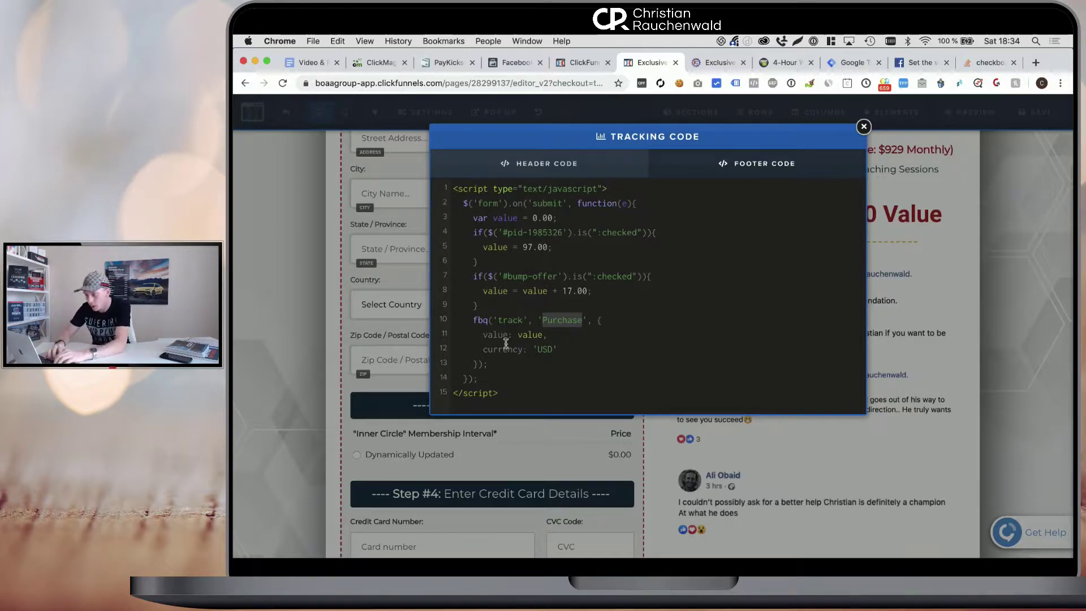
pyautogui.moveTo(490, 363); pyautogui.dragTo(474, 323)
pyautogui.hotkey('ctrl', 'c')
pyautogui.press('BackSpace')
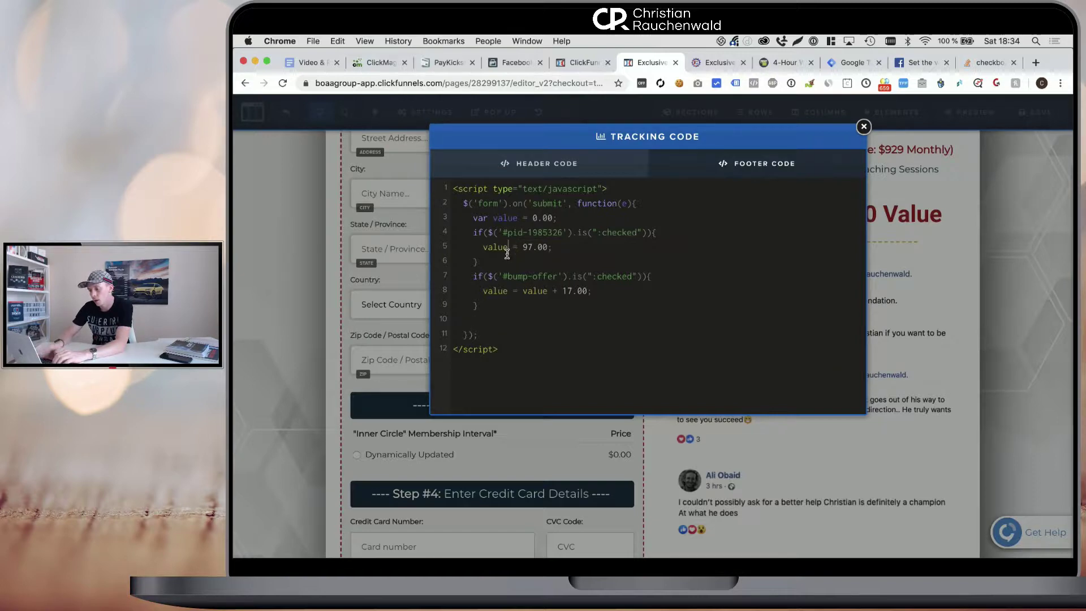
pyautogui.press('Return')
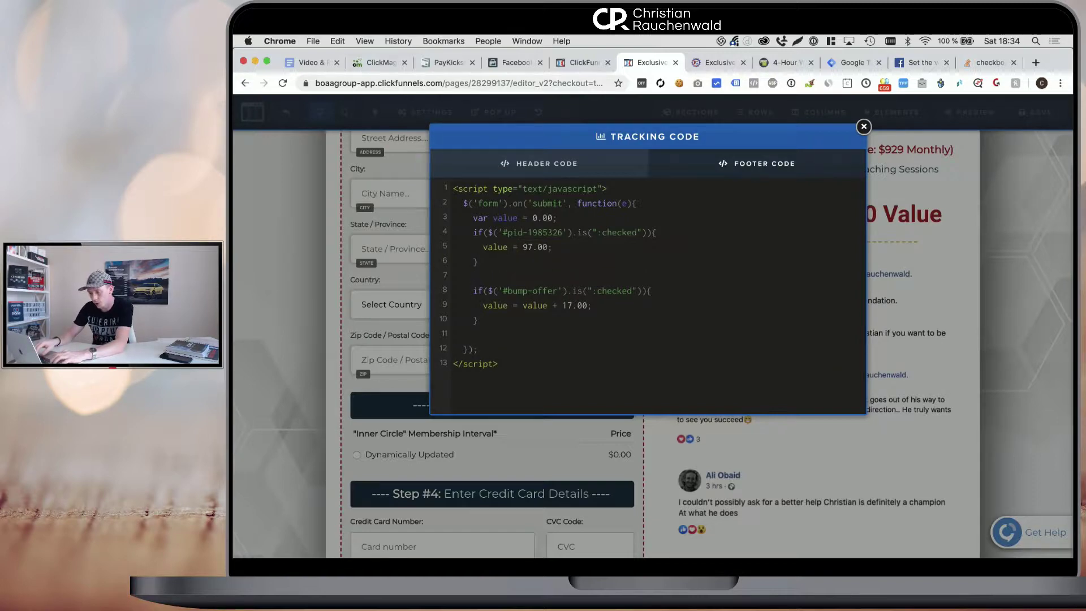
pyautogui.hotkey('ctrl', 'v')
pyautogui.press('Return')
pyautogui.press('Return')
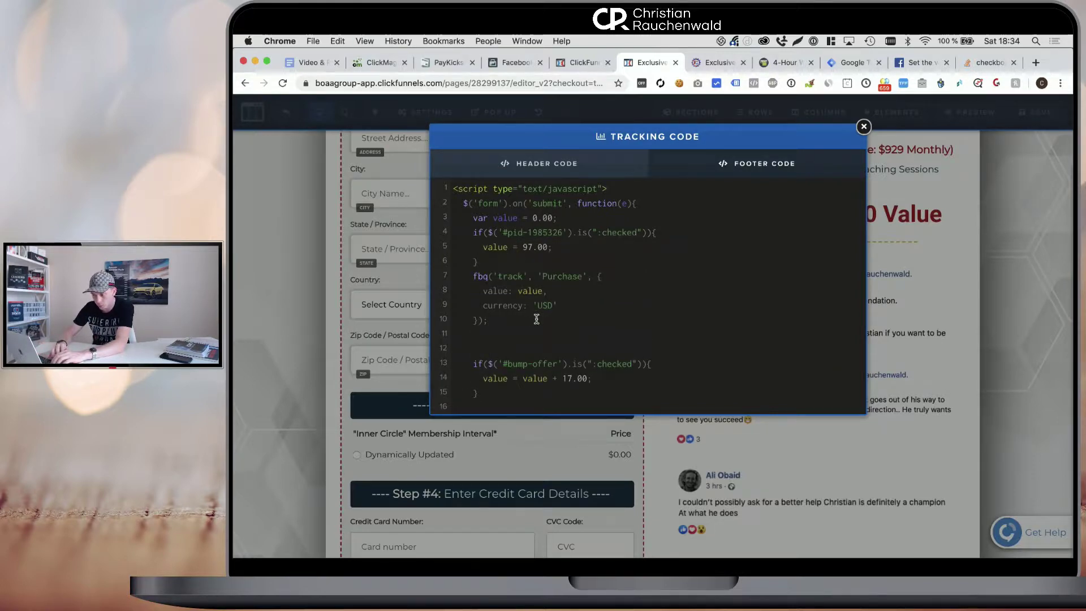
# Step: Replace the value line inside the bump-offer block with a copy of the fbq Purchase call and set its value to 17.00
pyautogui.scroll(-1, 538, 317)
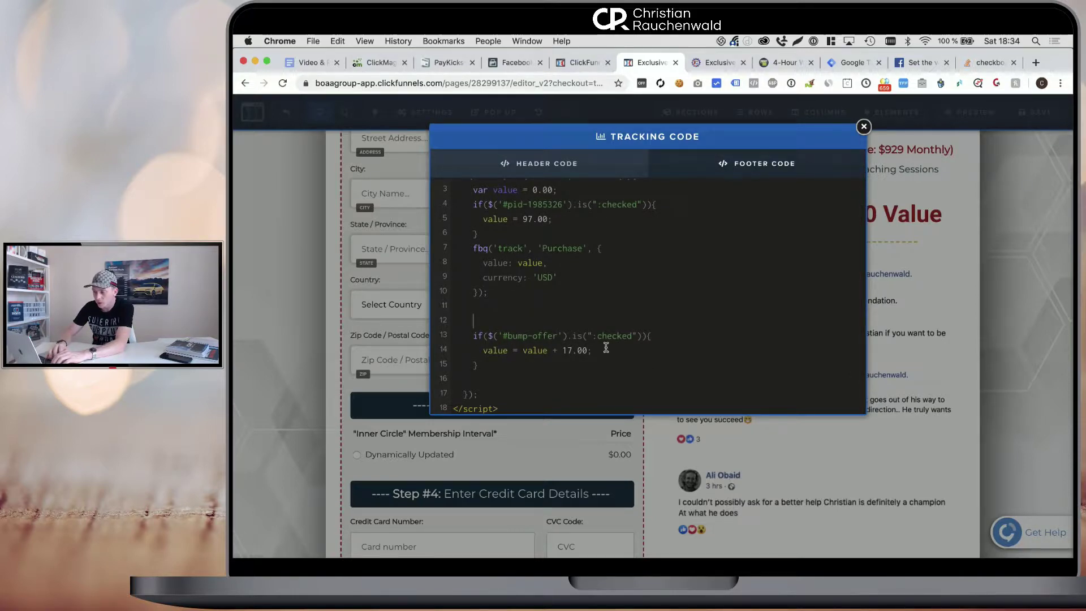
pyautogui.moveTo(606, 349); pyautogui.dragTo(484, 349)
pyautogui.press('super+v')
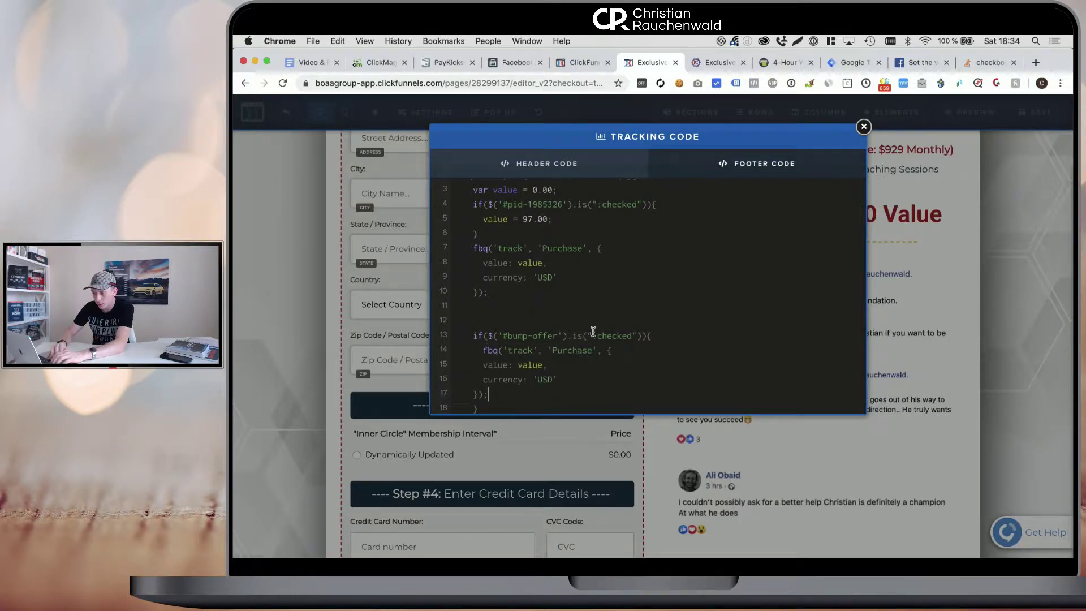
pyautogui.scroll(-2, 593, 330)
pyautogui.doubleClick(529, 322)
pyautogui.write('17')
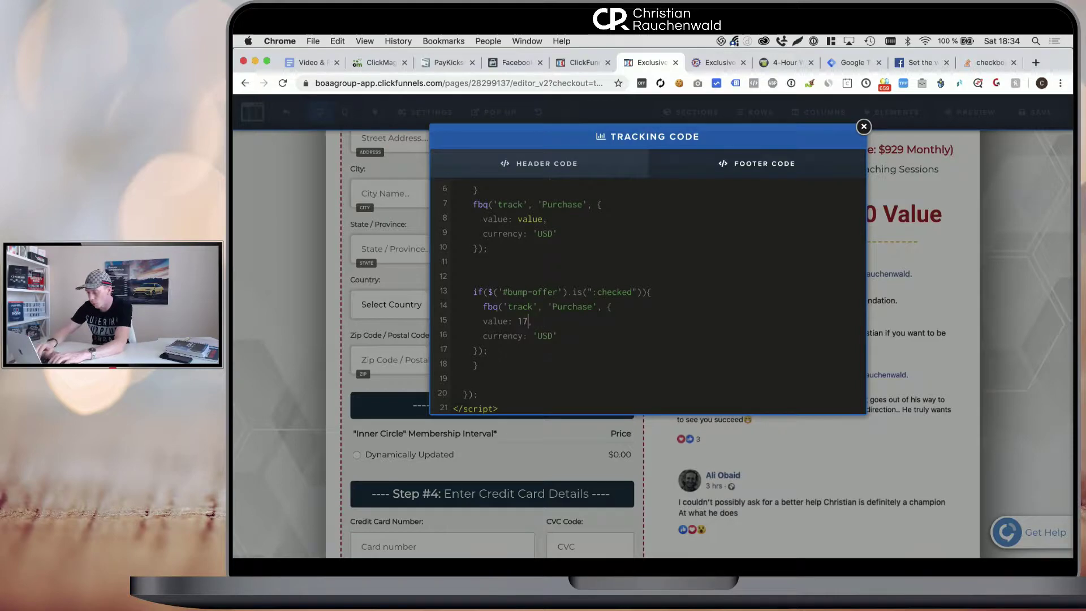
pyautogui.write('.00')
# Step: Indent the value, currency and closing lines of the Purchase call inside the bump-offer block
pyautogui.click(479, 348)
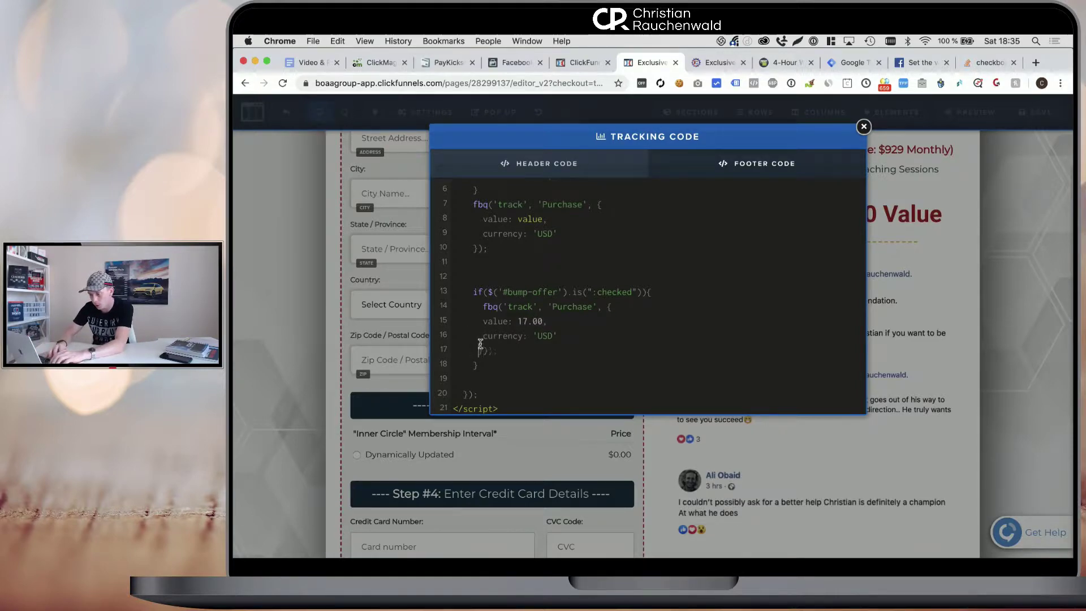
pyautogui.press('BackSpace')
pyautogui.press('Left')
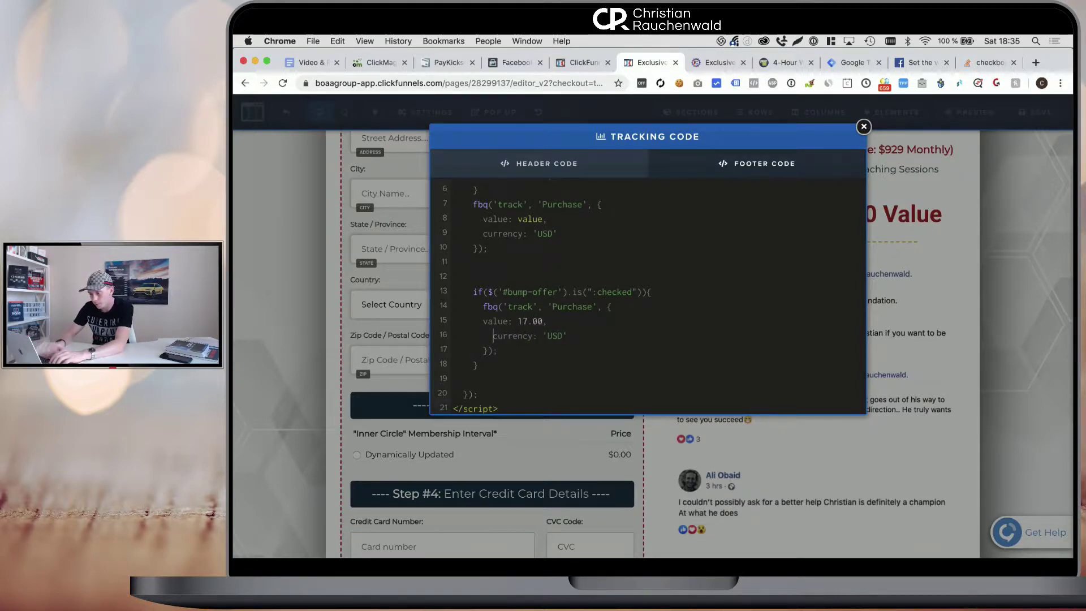
pyautogui.click(482, 328)
# Step: Rename the event in the first fbq track call, above the bump-offer block, to Subscribe
pyautogui.scroll(2, 567, 327)
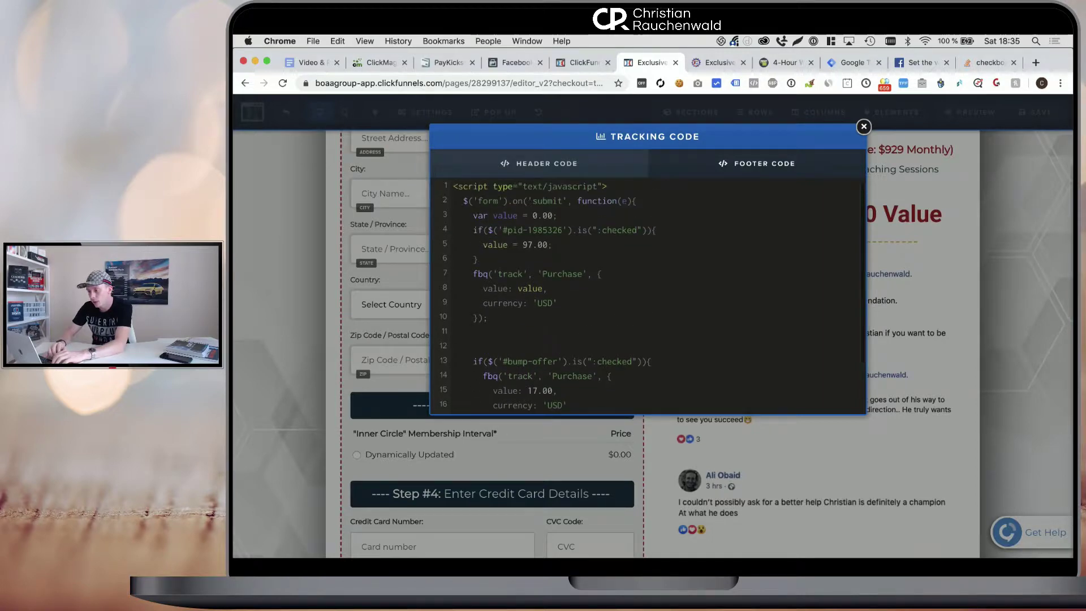
pyautogui.doubleClick(553, 273)
pyautogui.write('Subscrib')
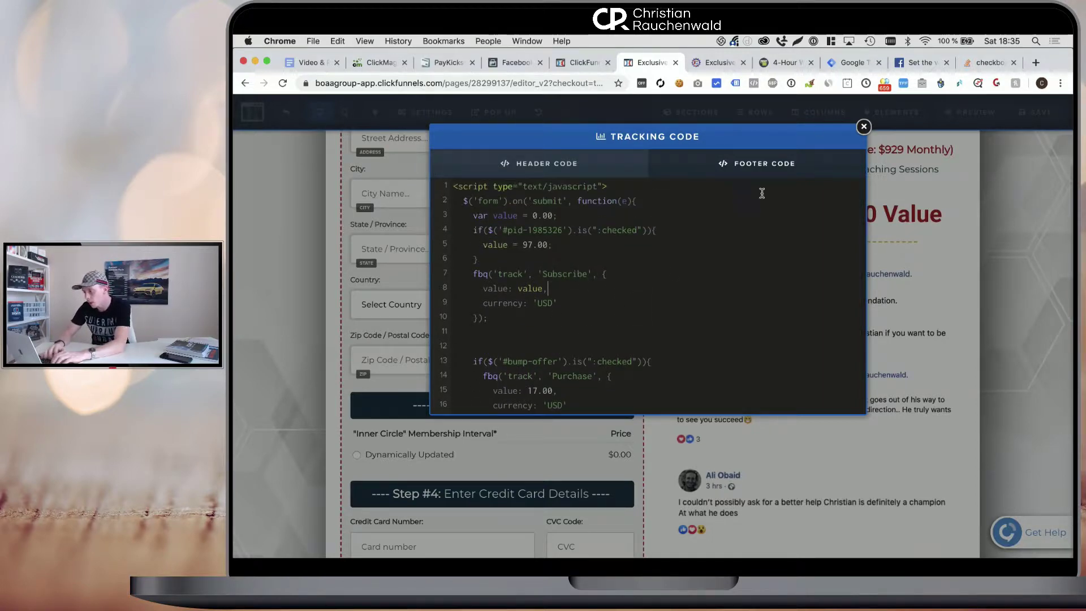
# Step: Search Google in a new browser tab for "facebook subscribe pixel tracking"
pyautogui.press('super+t')
pyautogui.write('facebooo')
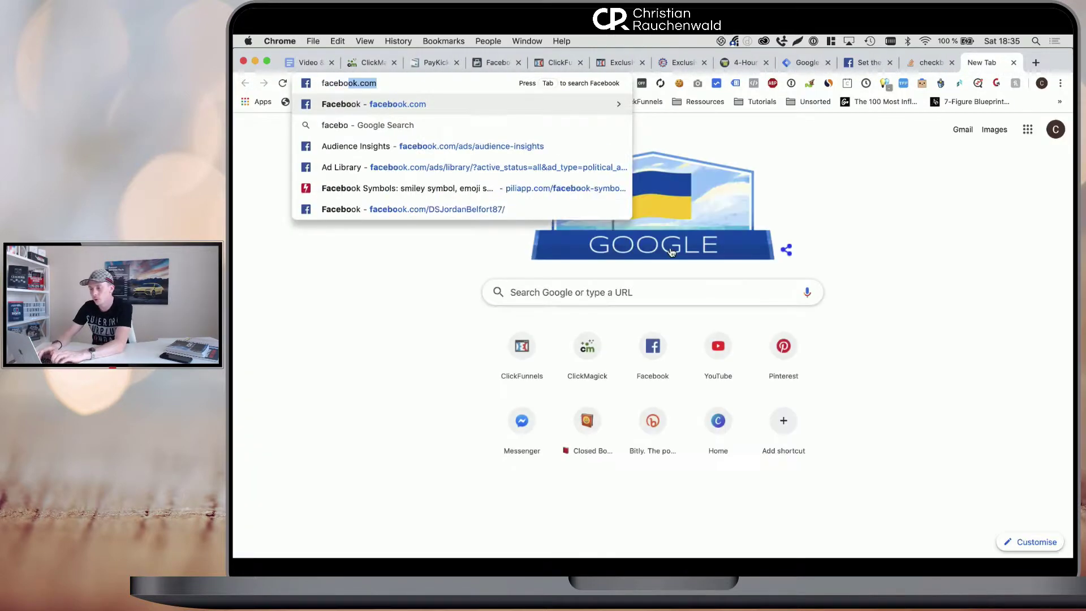
pyautogui.write('k subscribe')
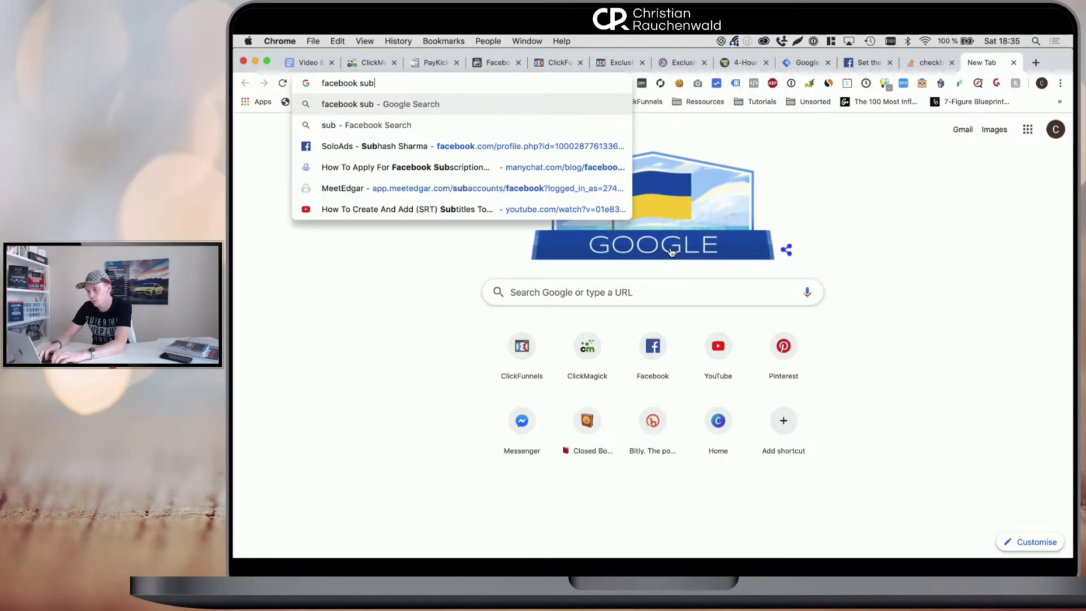
pyautogui.press('BackSpace')
pyautogui.press('BackSpace')
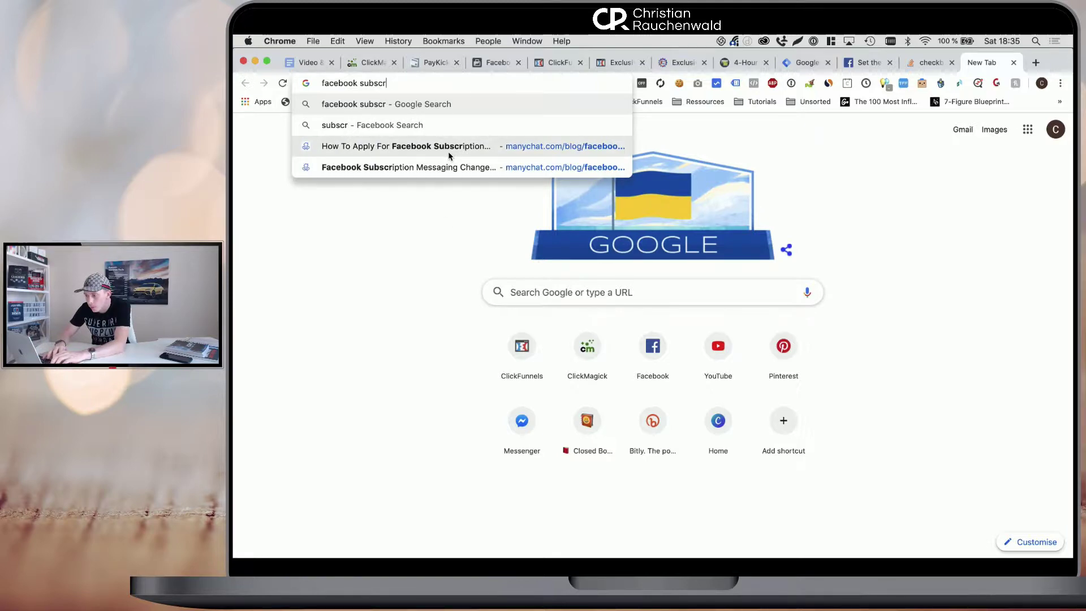
pyautogui.write('ibe ')
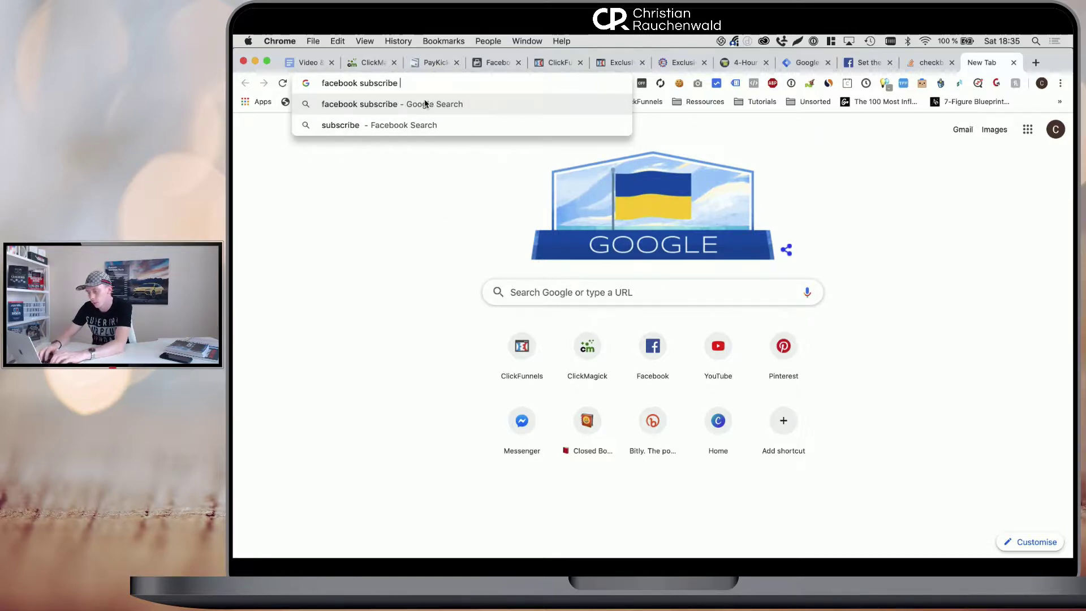
pyautogui.write('pixel track')
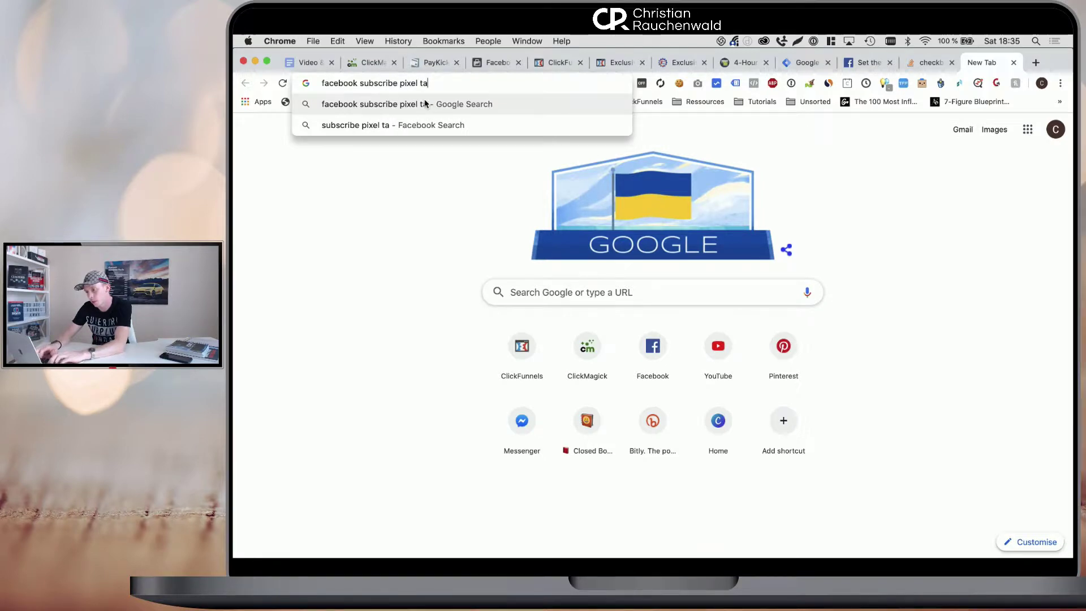
pyautogui.write('ing')
pyautogui.press('Return')
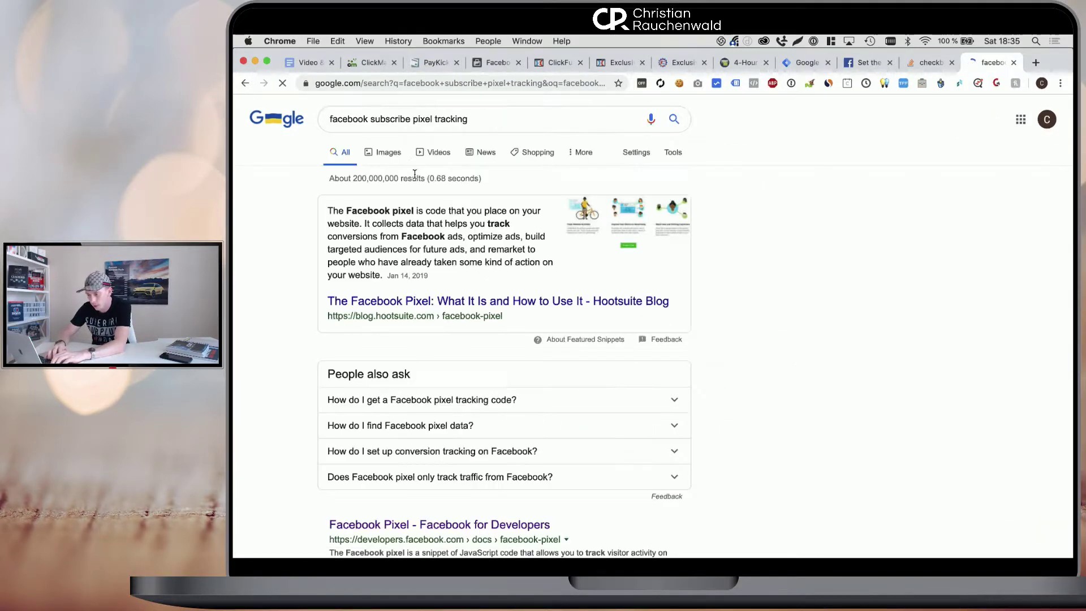
# Step: Open the Facebook for Developers Conversion Tracking result and skim its Purchase event code examples
pyautogui.scroll(-3, 410, 305)
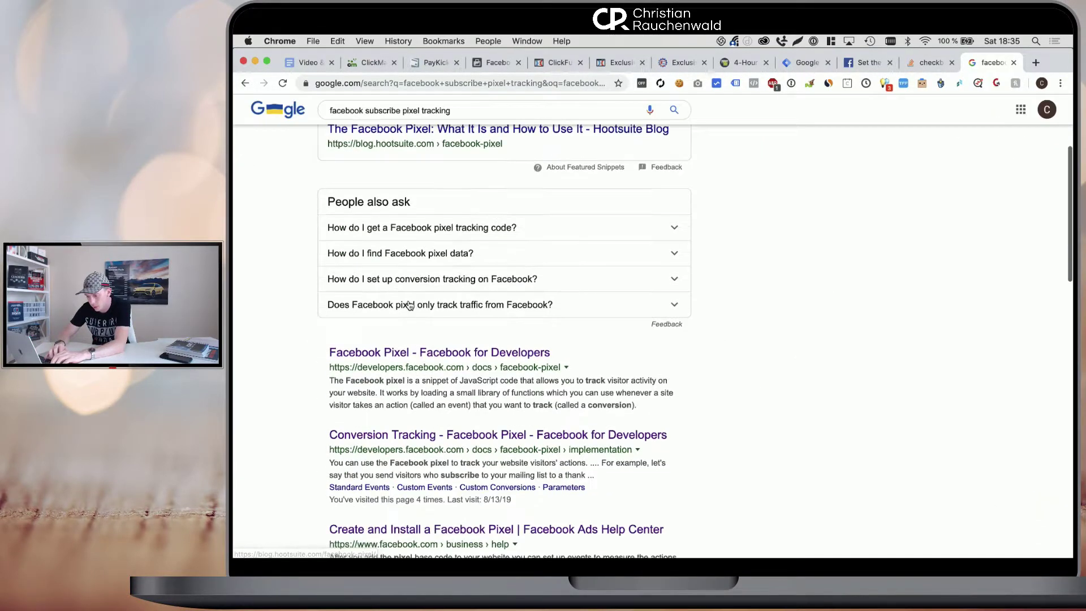
pyautogui.click(389, 441)
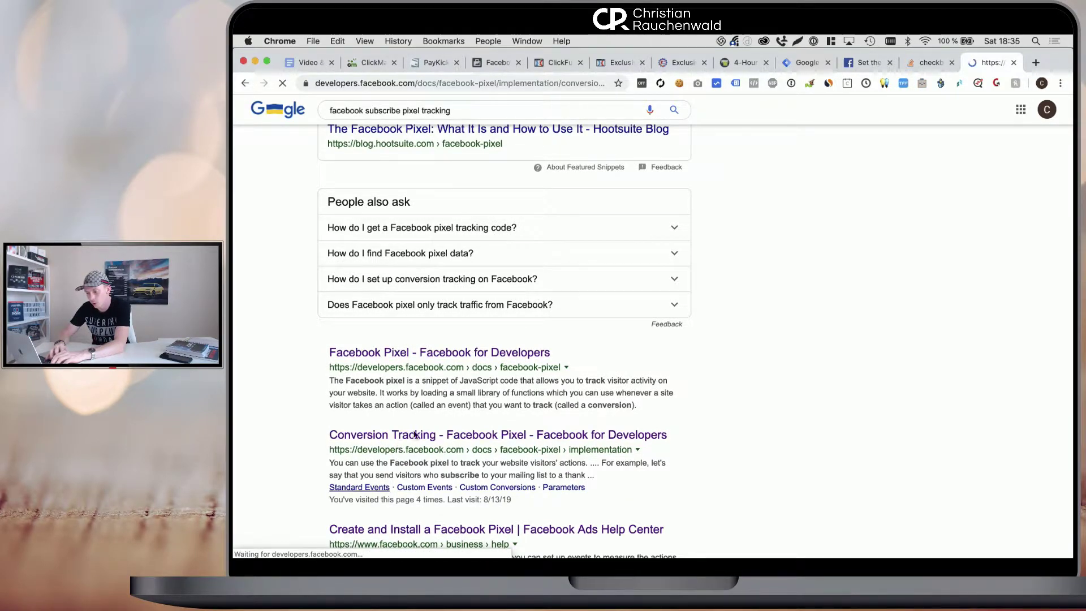
pyautogui.scroll(-10, 625, 303)
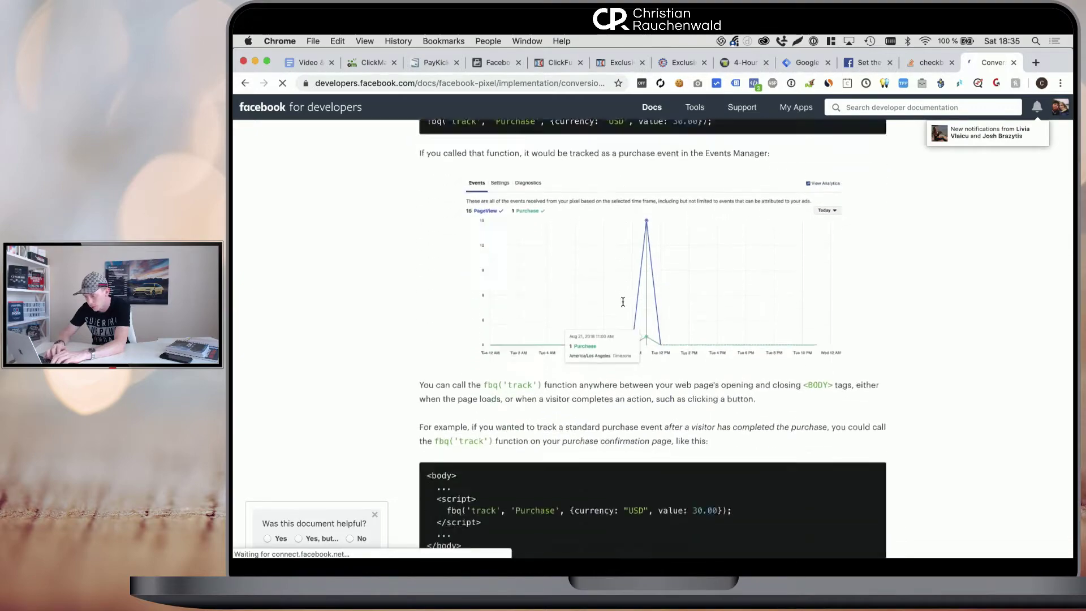
pyautogui.scroll(1, 623, 306)
pyautogui.scroll(-10, 622, 306)
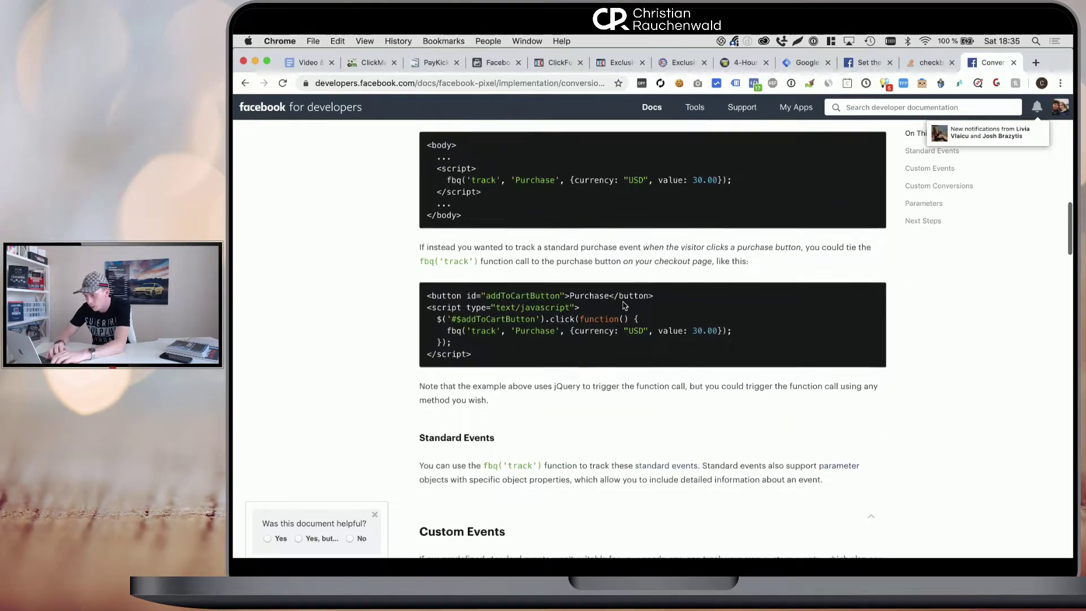
# Step: Find "subscribe" in the documentation page, go through the matches and select the predicted_ltv parameter name in the properties table
pyautogui.press('super+f')
pyautogui.write('subscribe')
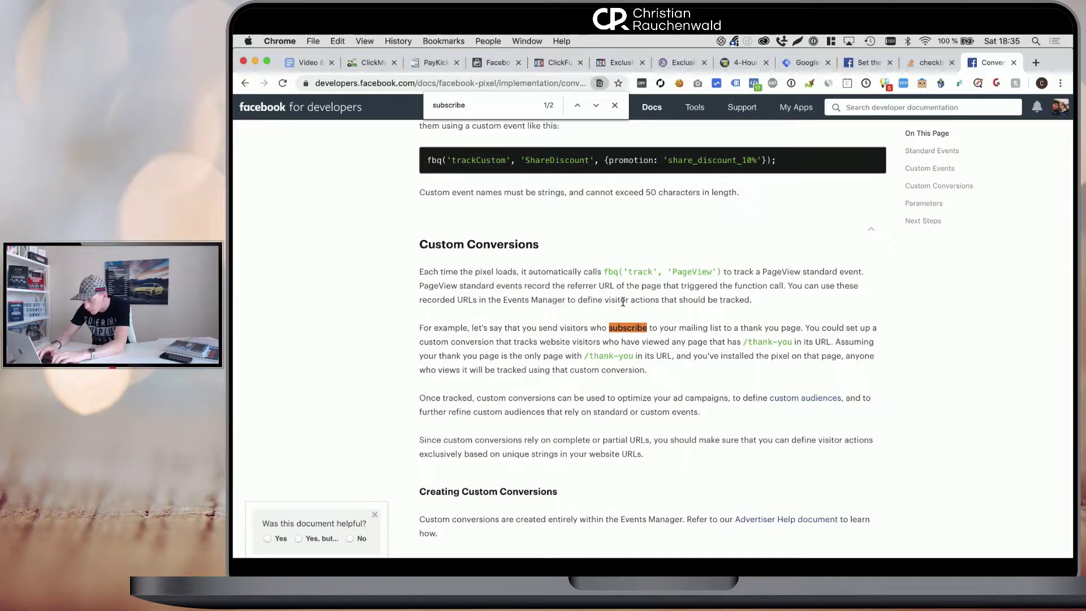
pyautogui.press('Return')
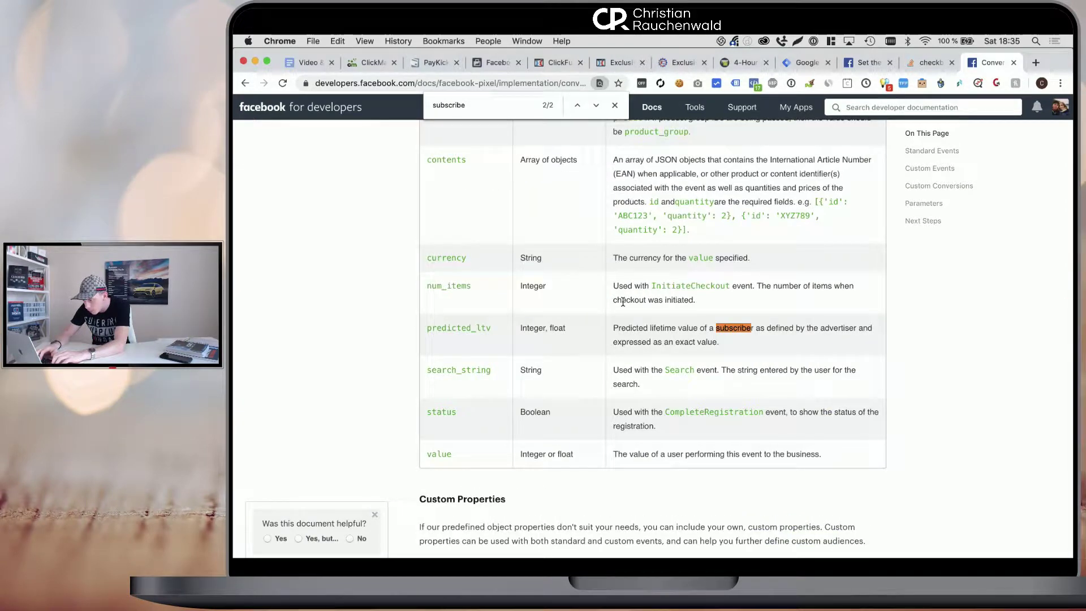
pyautogui.press('Return')
pyautogui.press('Return')
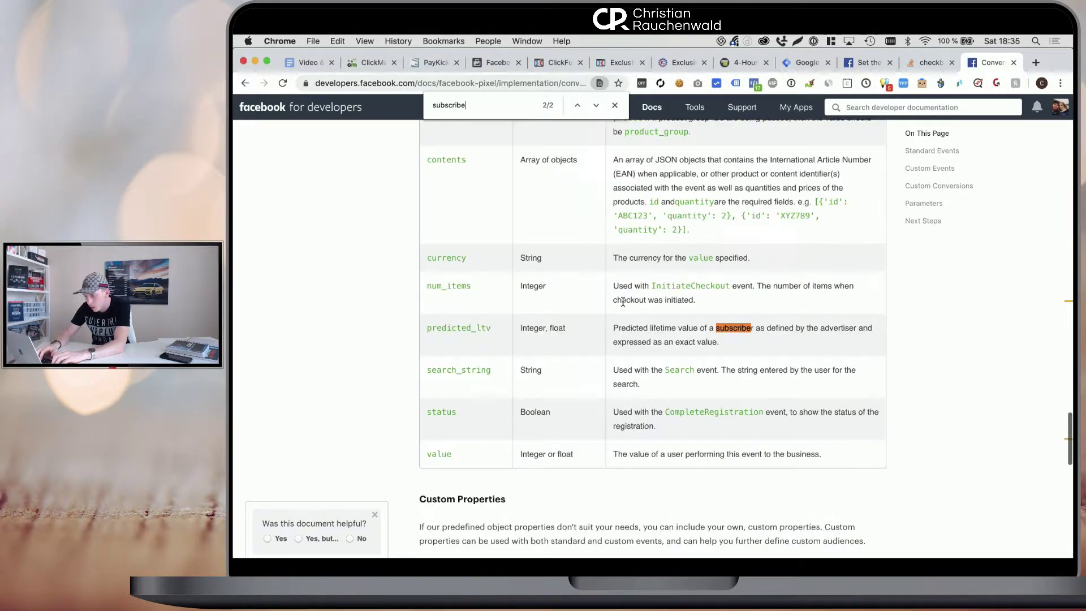
pyautogui.moveTo(500, 333); pyautogui.dragTo(456, 329)
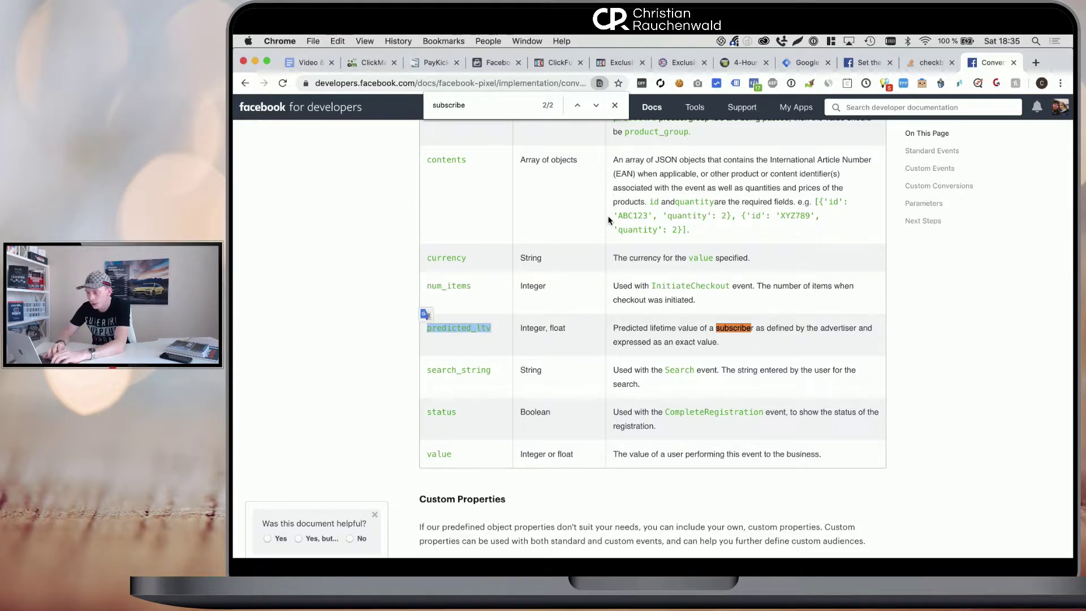
# Step: Return to the order form's footer tracking code and add a predicted_ltv property after currency in the Subscribe event
pyautogui.click(559, 63)
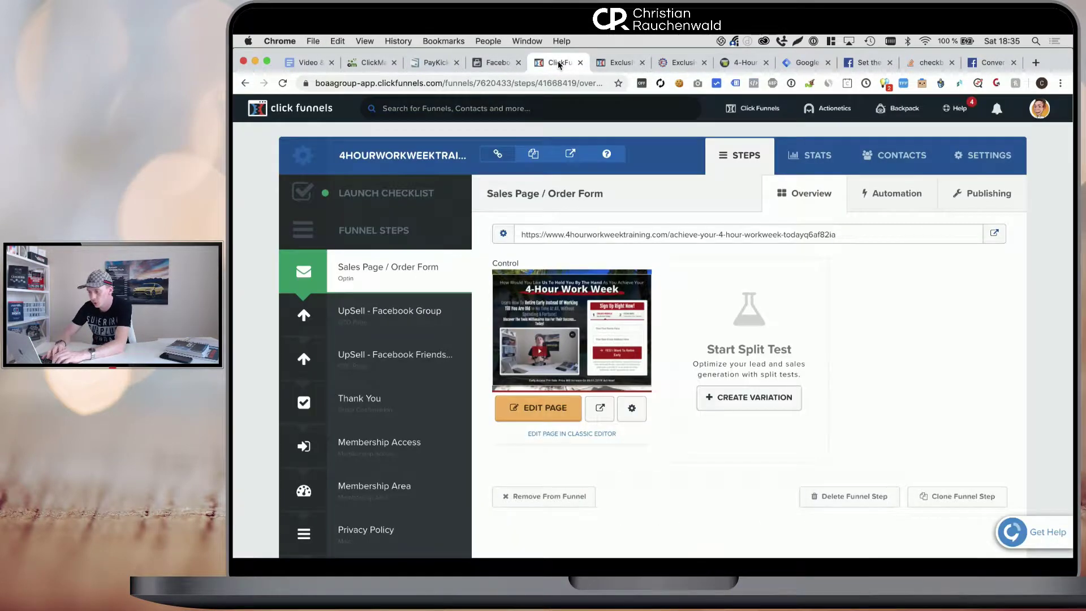
pyautogui.click(619, 63)
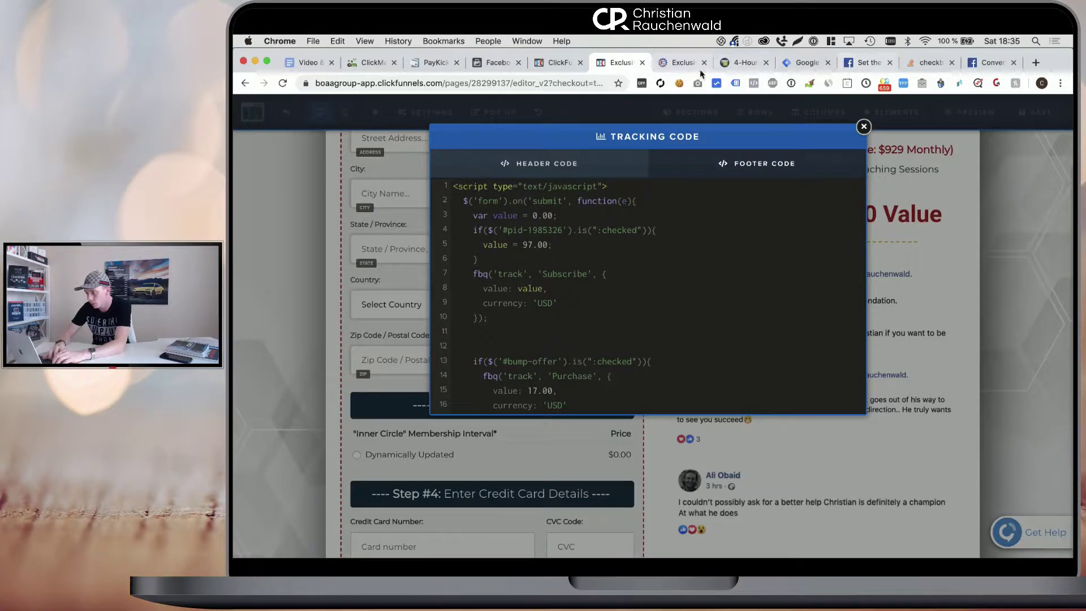
pyautogui.click(567, 299)
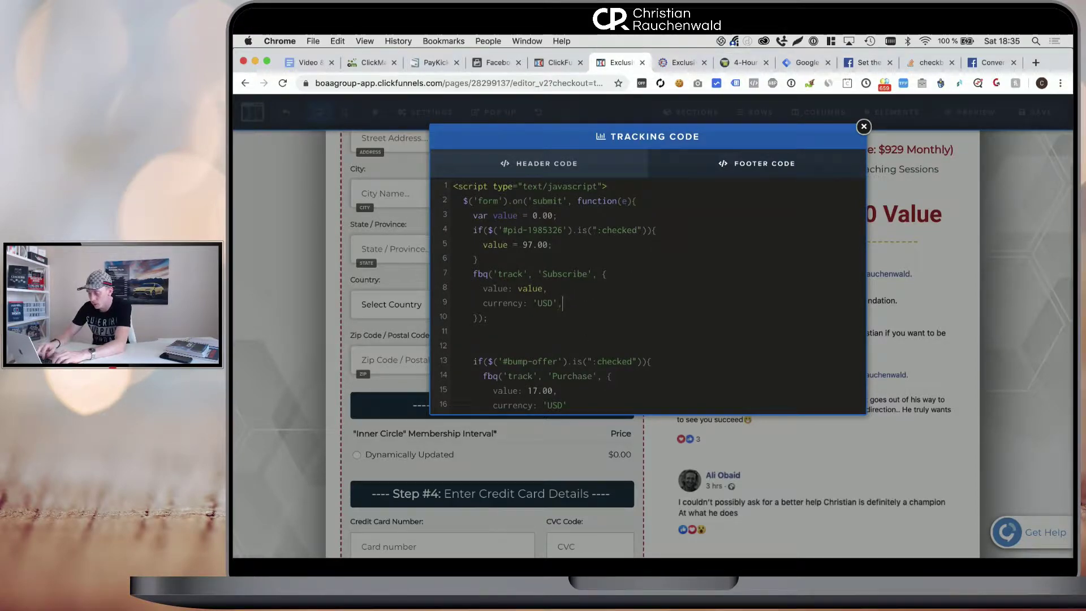
pyautogui.press('Return')
pyautogui.write('predicted_ltv:')
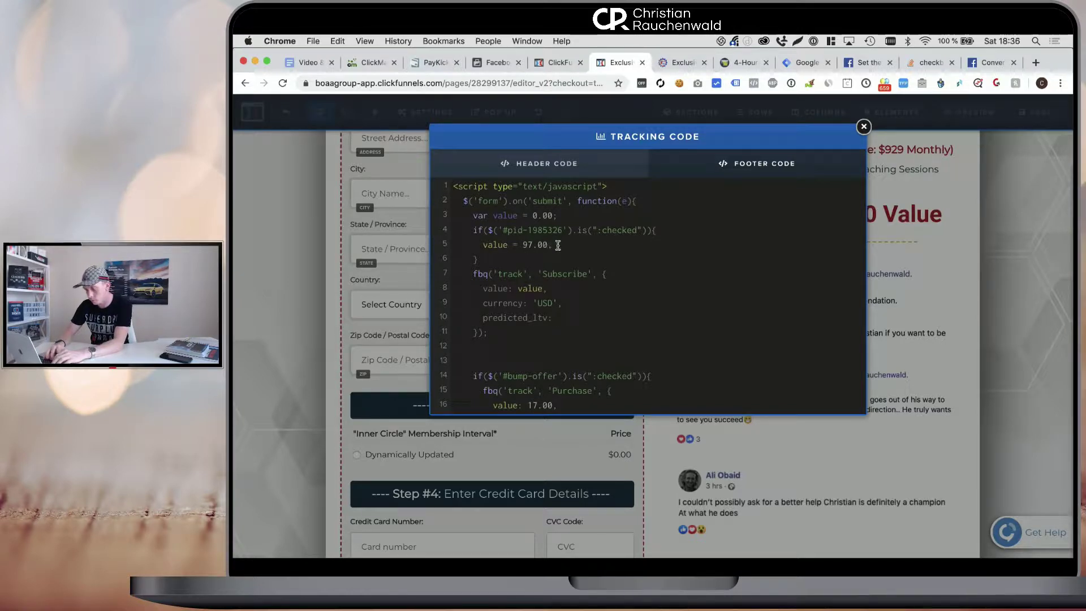
# Step: Set ltv to value * 2 inside the plan's checked condition and use ltv as the predicted_ltv value
pyautogui.press('Return')
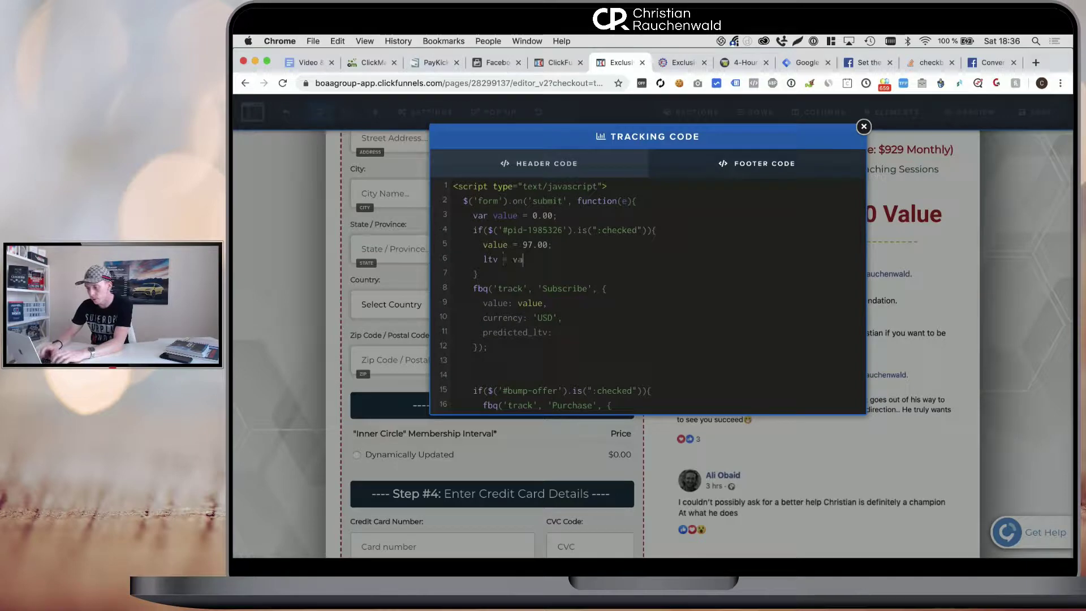
pyautogui.write('ltv = value * ')
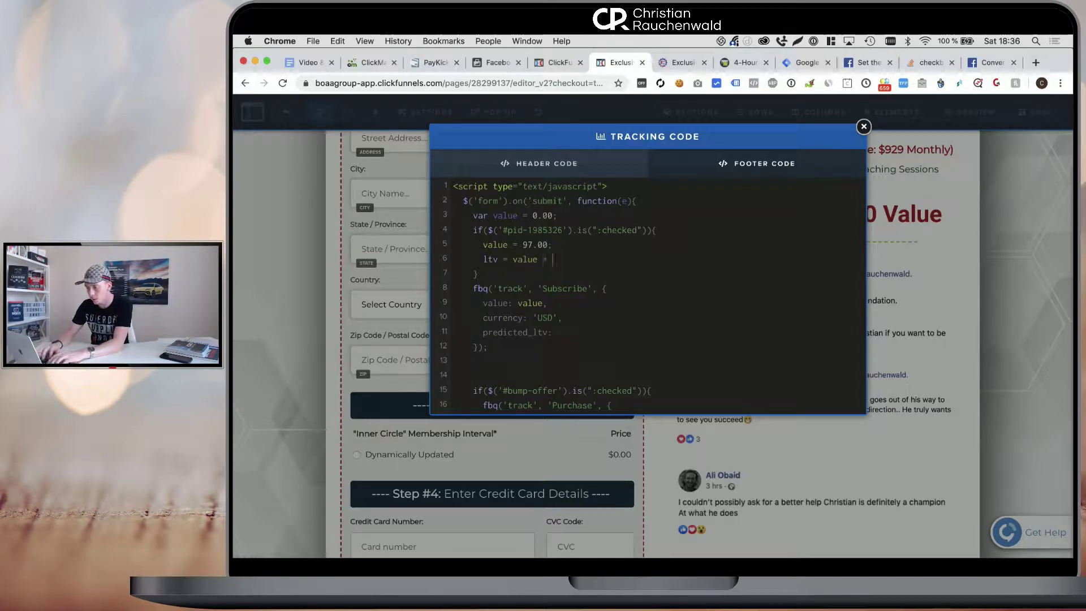
pyautogui.write('2;')
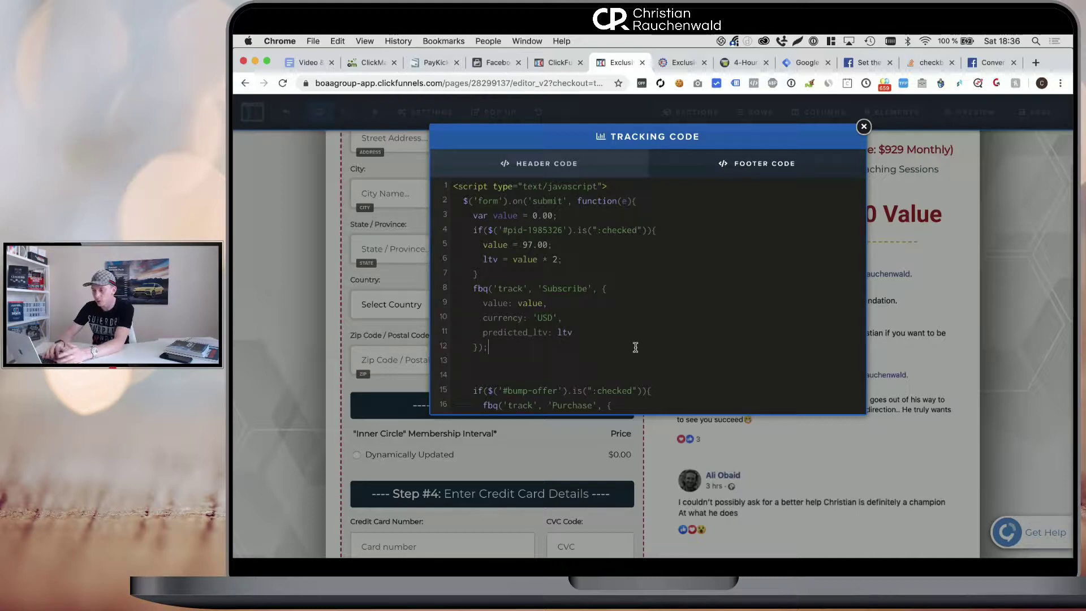
# Step: Declare var ltv = 0.00 below the value variable and add blank lines before the plan condition and the Subscribe call
pyautogui.press('Return')
pyautogui.write('var ltv = 0.00;')
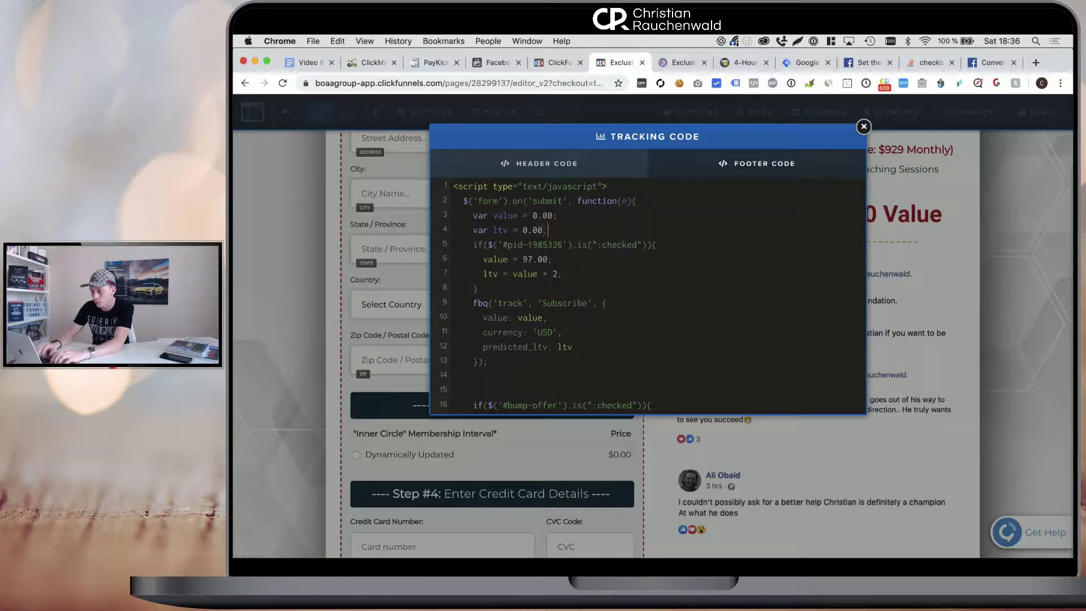
pyautogui.press('Return')
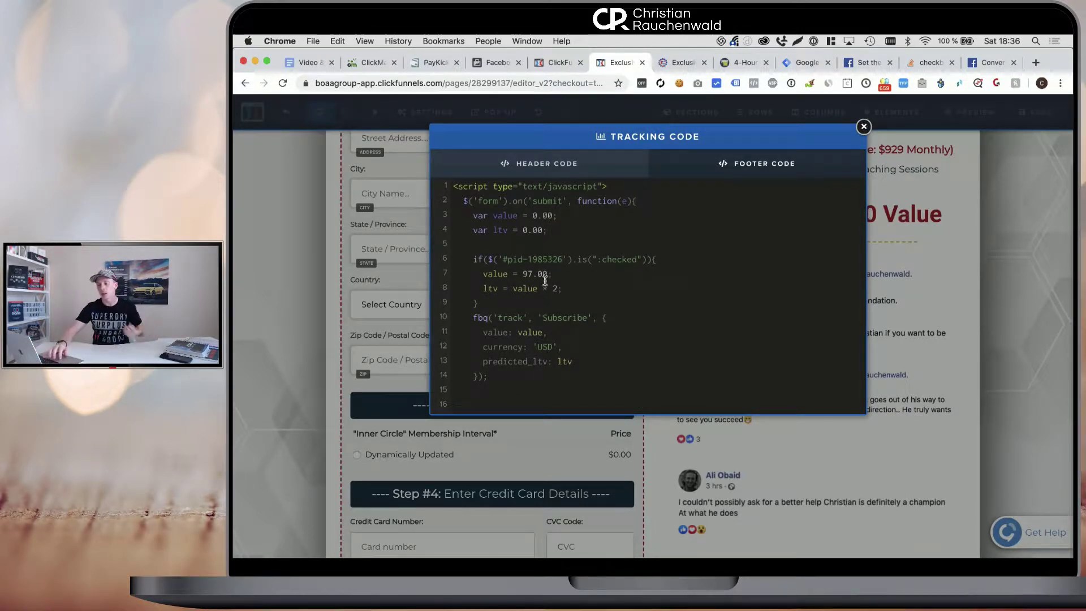
pyautogui.click(505, 301)
pyautogui.scroll(-2, 505, 300)
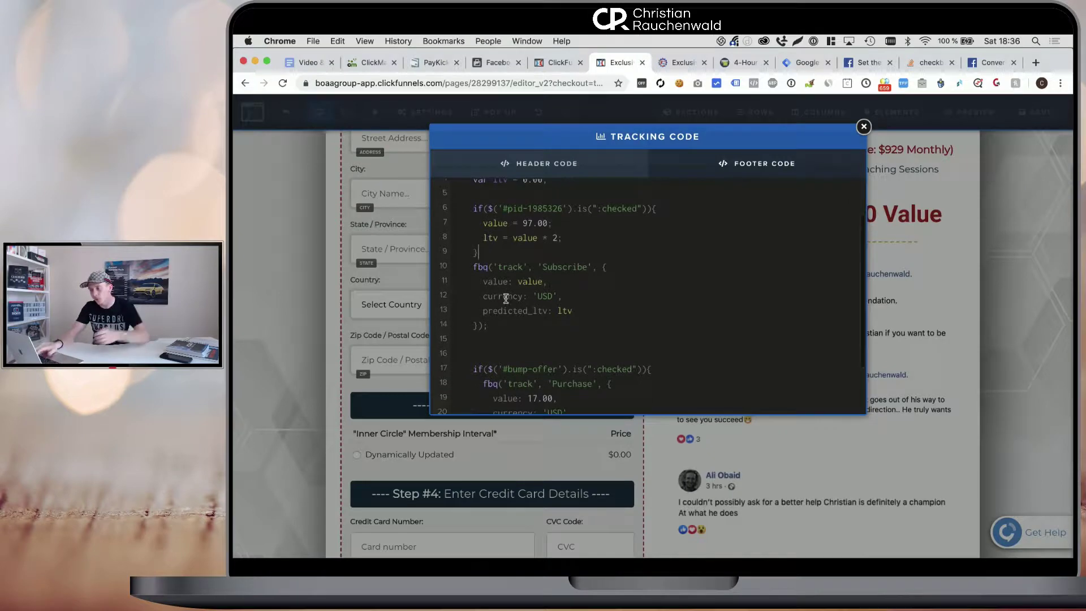
pyautogui.press('Return')
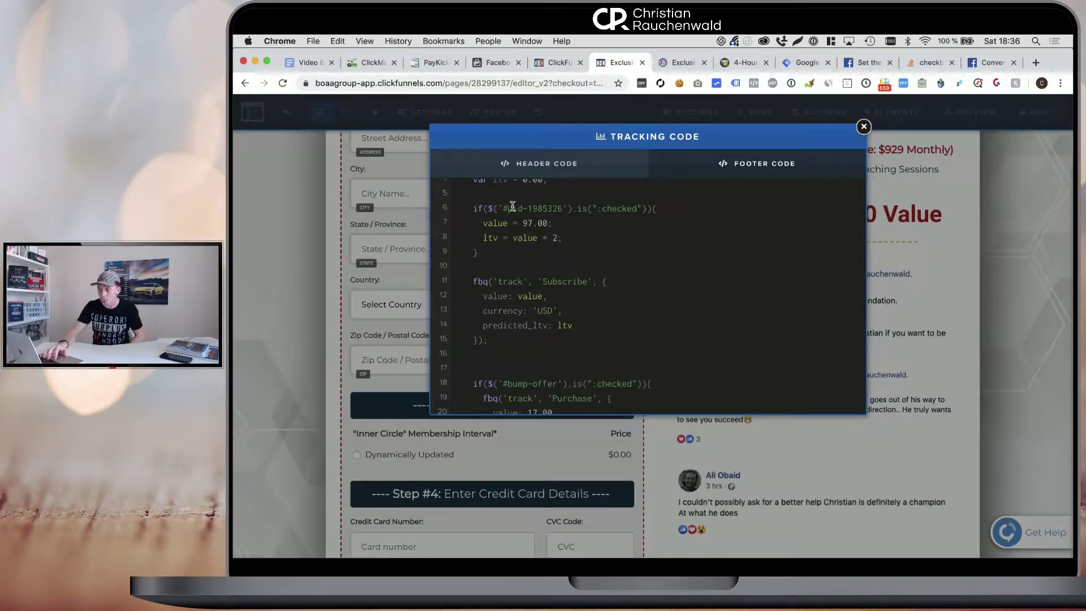
# Step: Check the plan options on the live order form against the plan condition, ltv line and Subscribe event in the footer code
pyautogui.hotkey('ctrl', 'Tab')
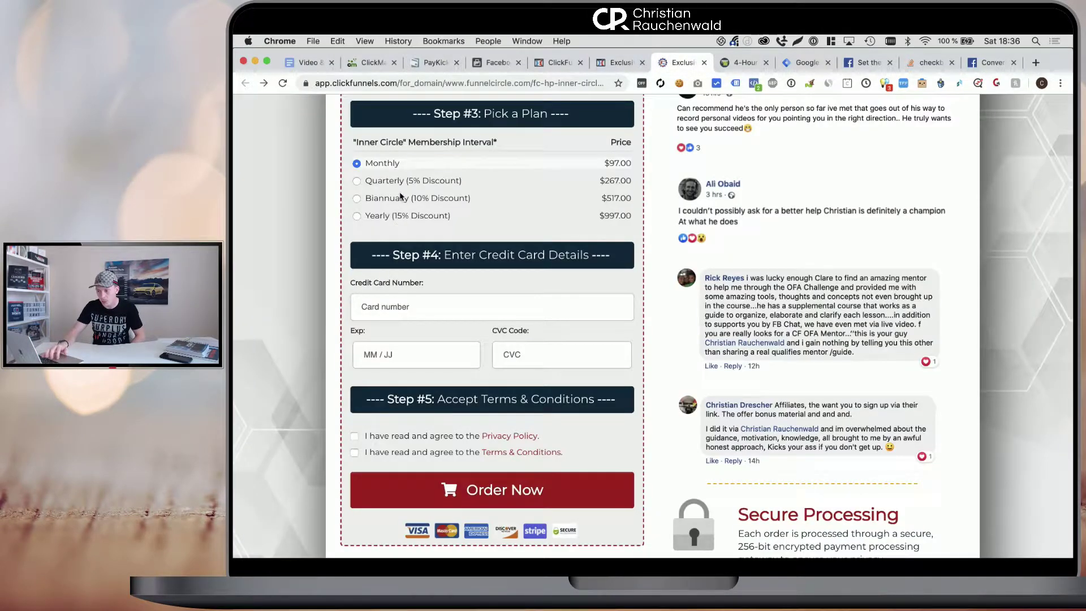
pyautogui.hotkey('ctrl', 'shift', 'Tab')
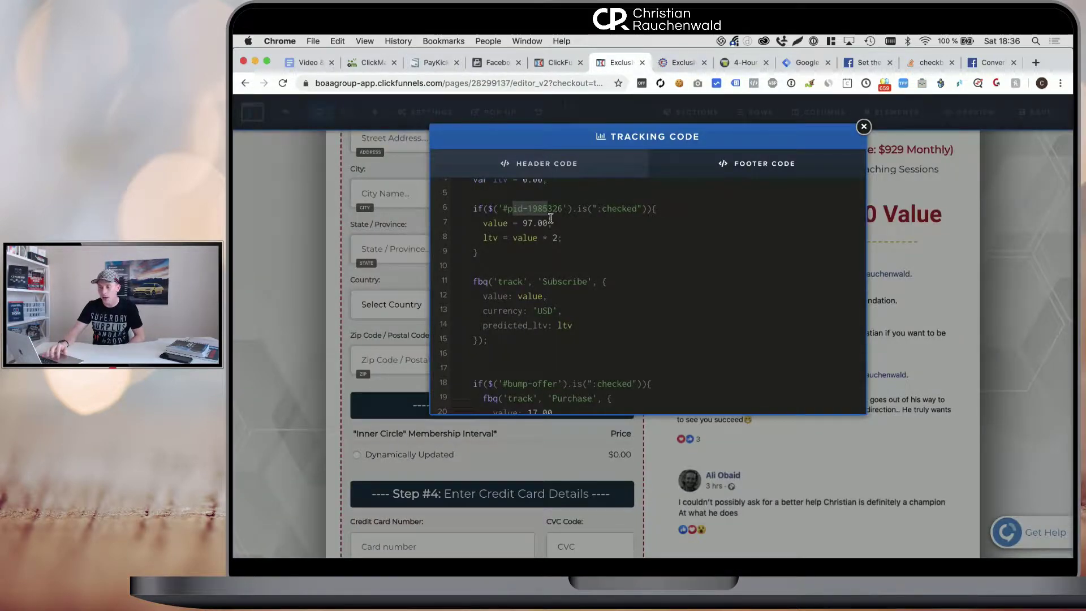
pyautogui.moveTo(499, 220); pyautogui.dragTo(565, 220)
pyautogui.click(494, 220)
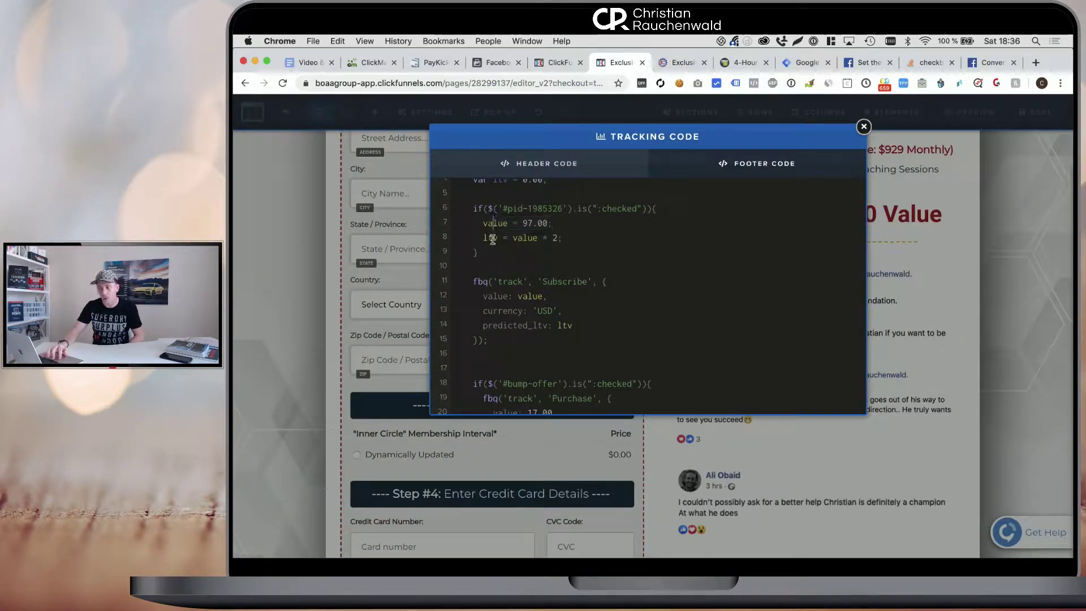
pyautogui.moveTo(485, 237); pyautogui.dragTo(587, 238)
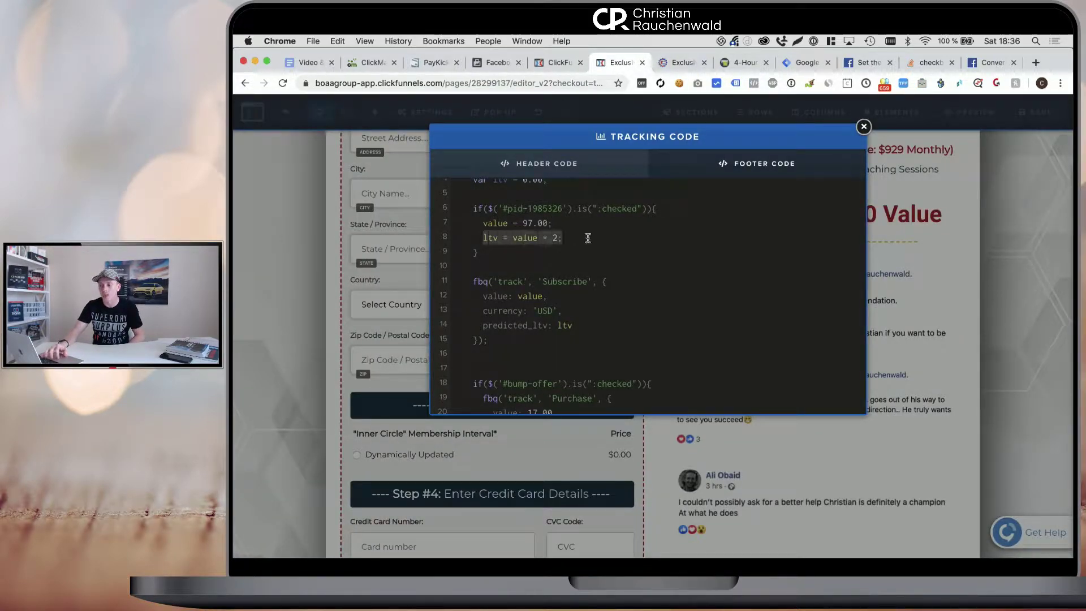
pyautogui.doubleClick(551, 282)
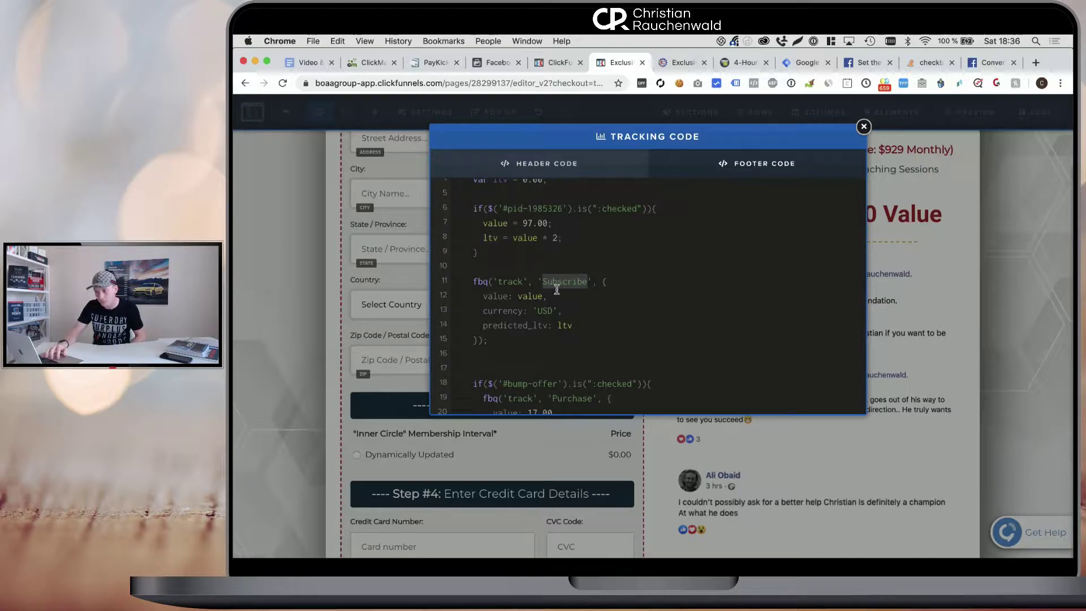
# Step: Change the multiplier in the ltv calculation to 3
pyautogui.click(558, 238)
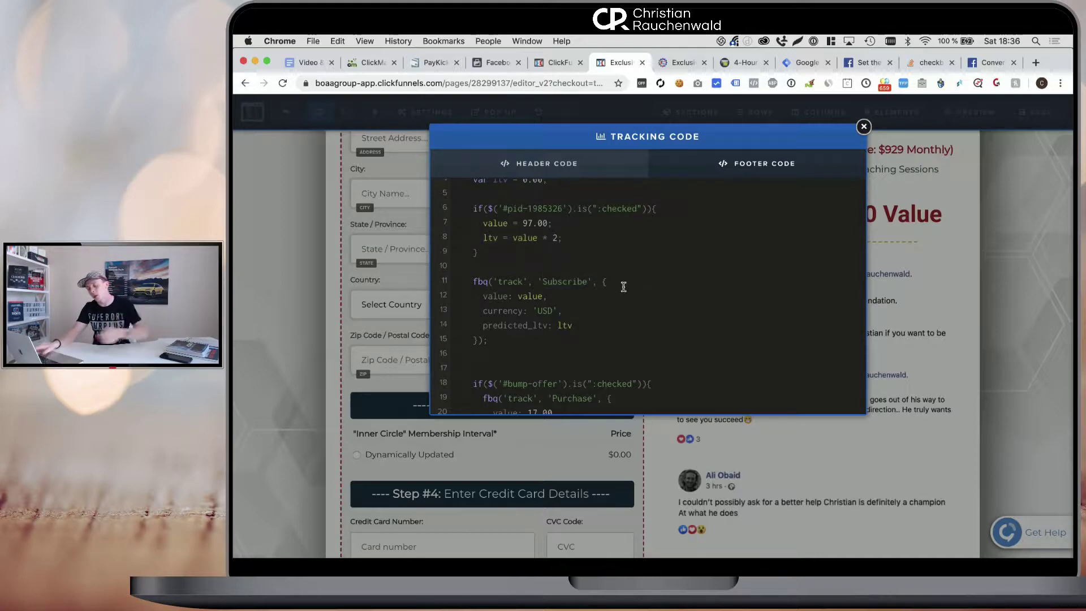
pyautogui.press('BackSpace')
pyautogui.write('3')
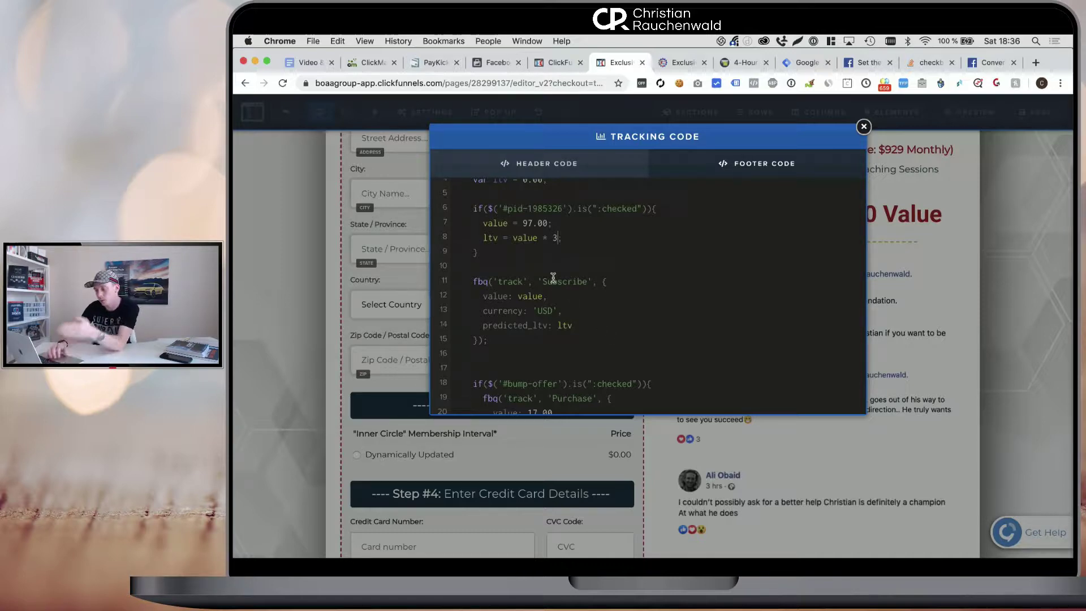
# Step: Review the footer script, from the variable declarations and Subscribe call through to the bump-offer condition and its Purchase event
pyautogui.scroll(-4, 554, 277)
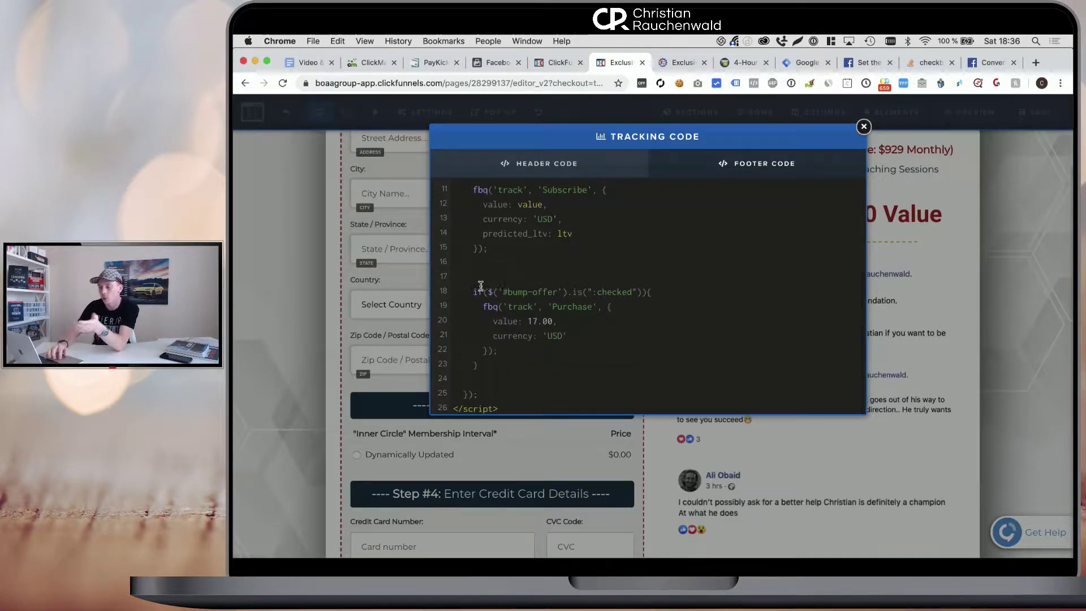
pyautogui.moveTo(474, 291); pyautogui.dragTo(662, 286)
pyautogui.scroll(3, 664, 287)
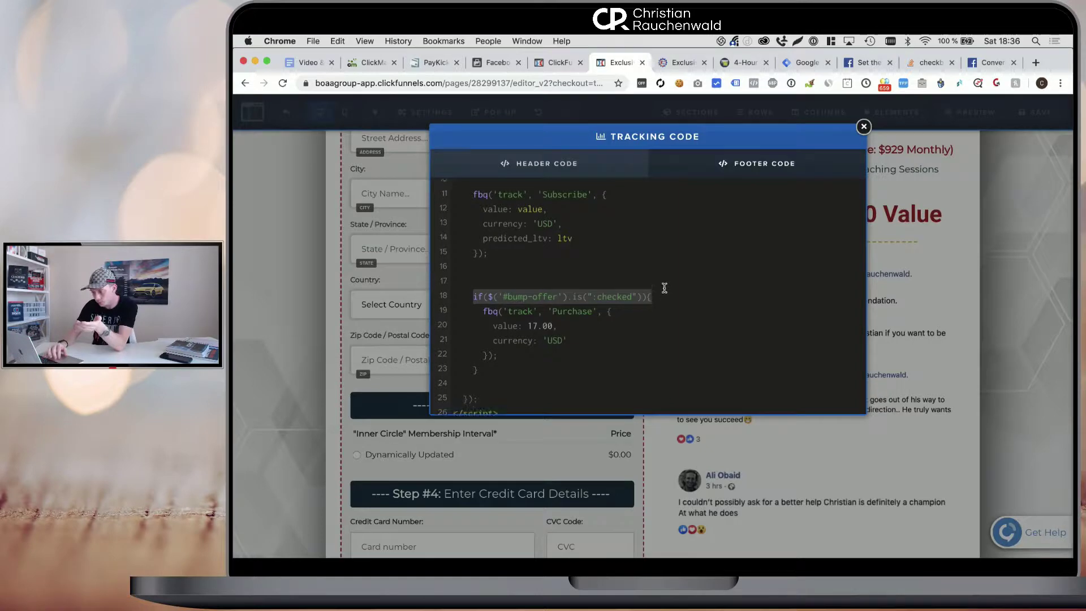
pyautogui.scroll(3, 664, 288)
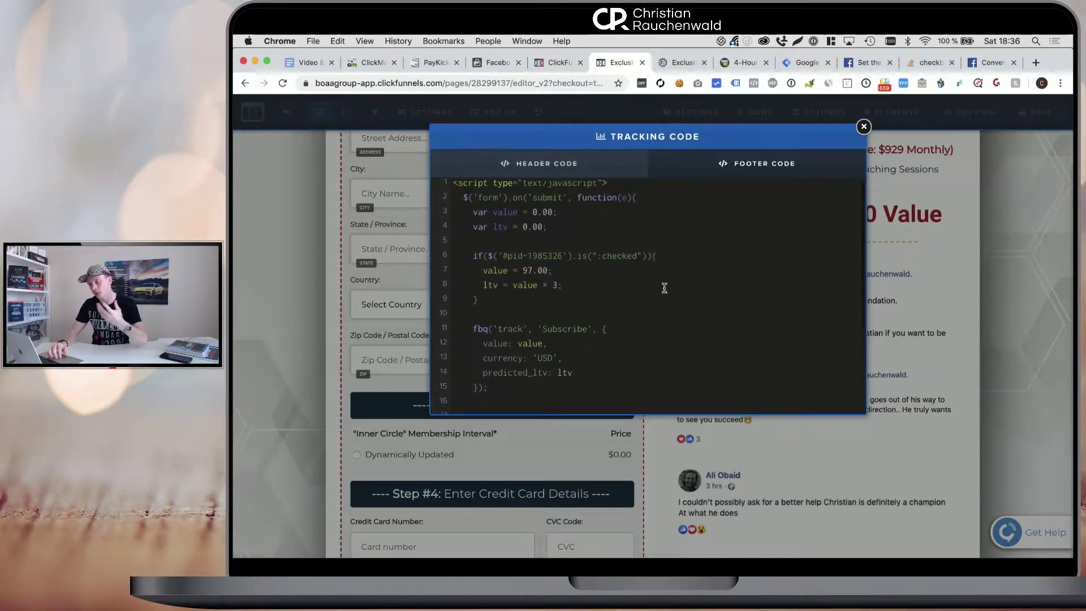
pyautogui.scroll(1, 664, 288)
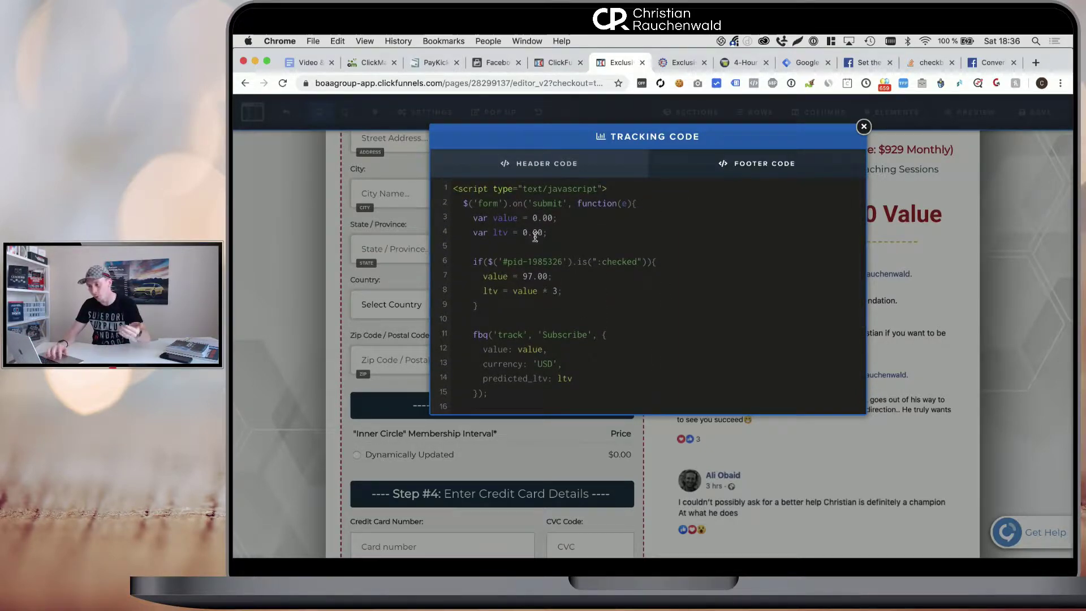
pyautogui.scroll(-5, 528, 219)
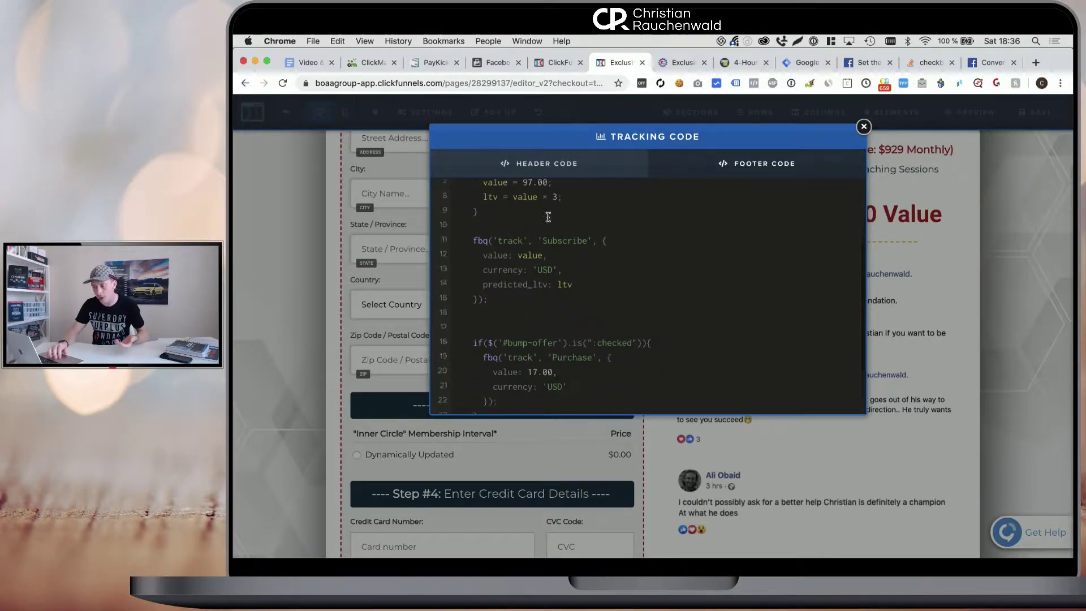
pyautogui.scroll(3, 597, 264)
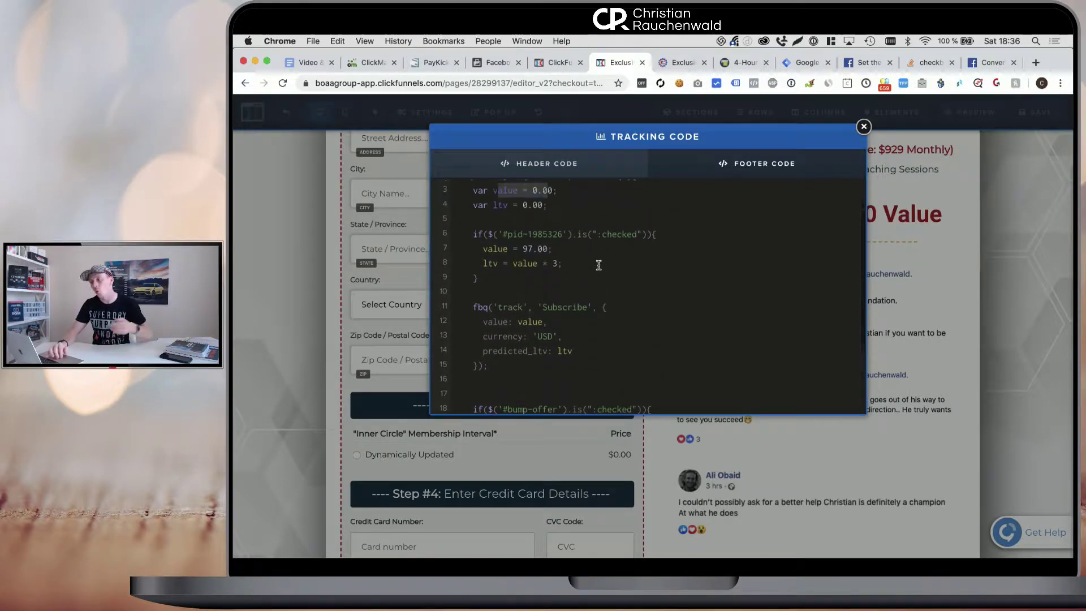
pyautogui.scroll(1, 599, 266)
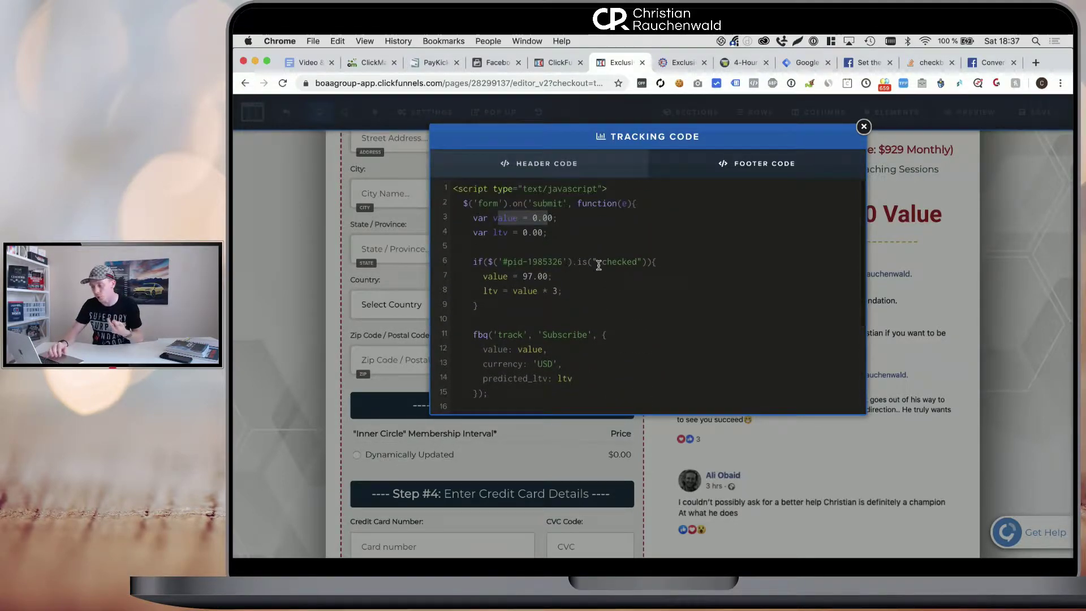
pyautogui.moveTo(472, 334); pyautogui.dragTo(584, 375)
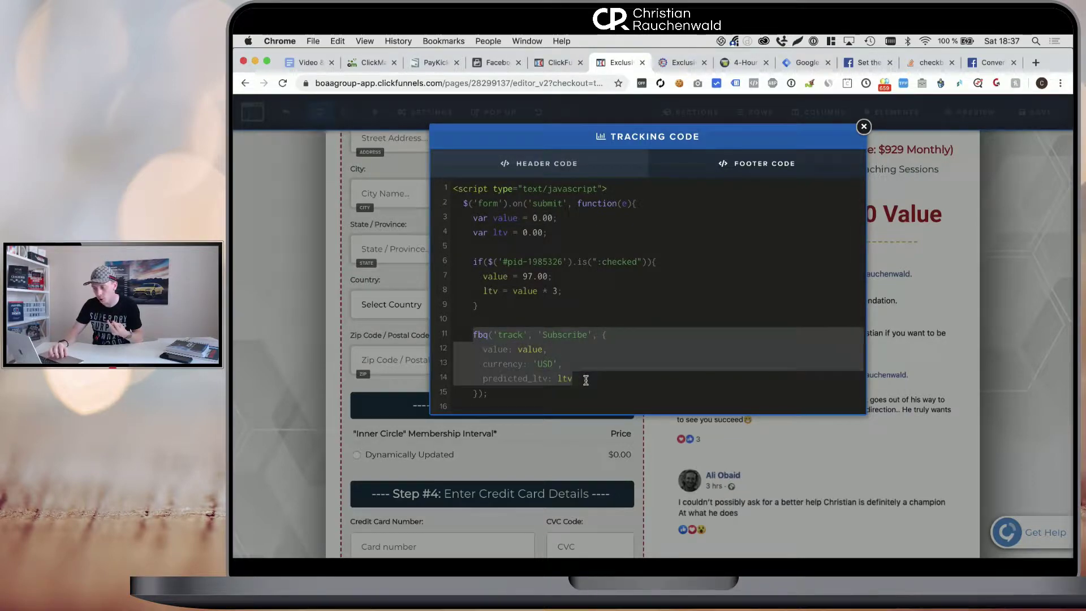
pyautogui.scroll(-1, 586, 380)
pyautogui.scroll(-4, 586, 379)
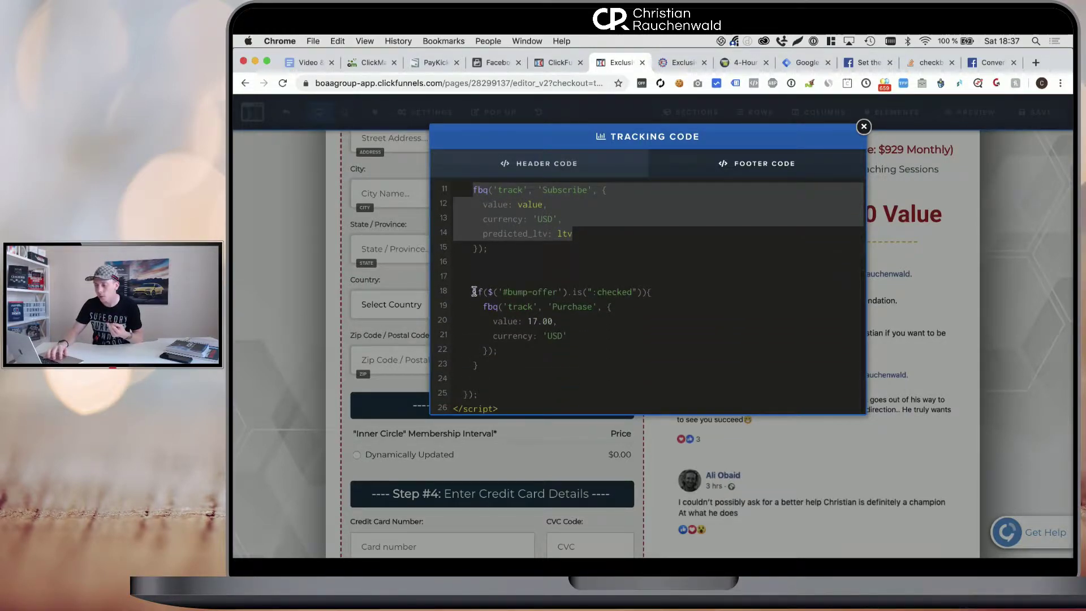
pyautogui.moveTo(468, 292); pyautogui.dragTo(622, 289)
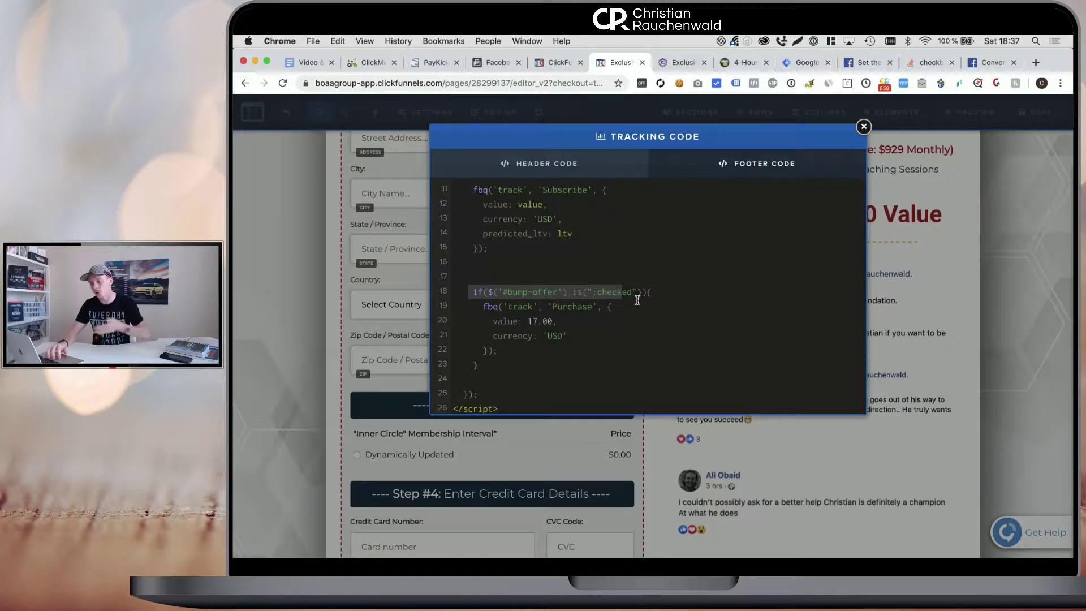
pyautogui.moveTo(515, 307); pyautogui.dragTo(542, 346)
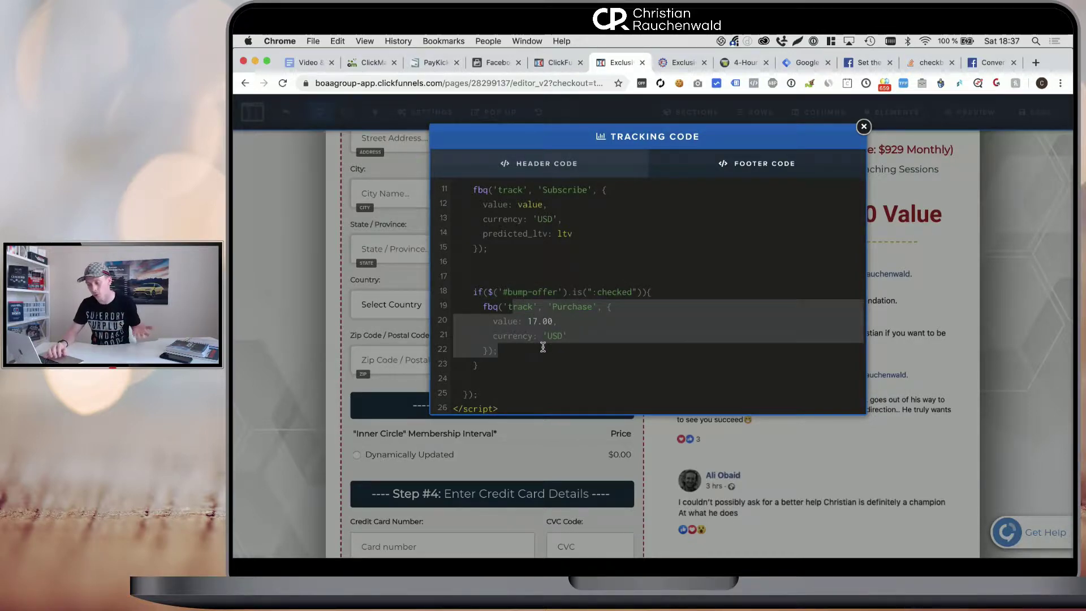
# Step: Look over the pixel's Test Events page and the order bump offer on the PayKickstart checkout page
pyautogui.click(497, 65)
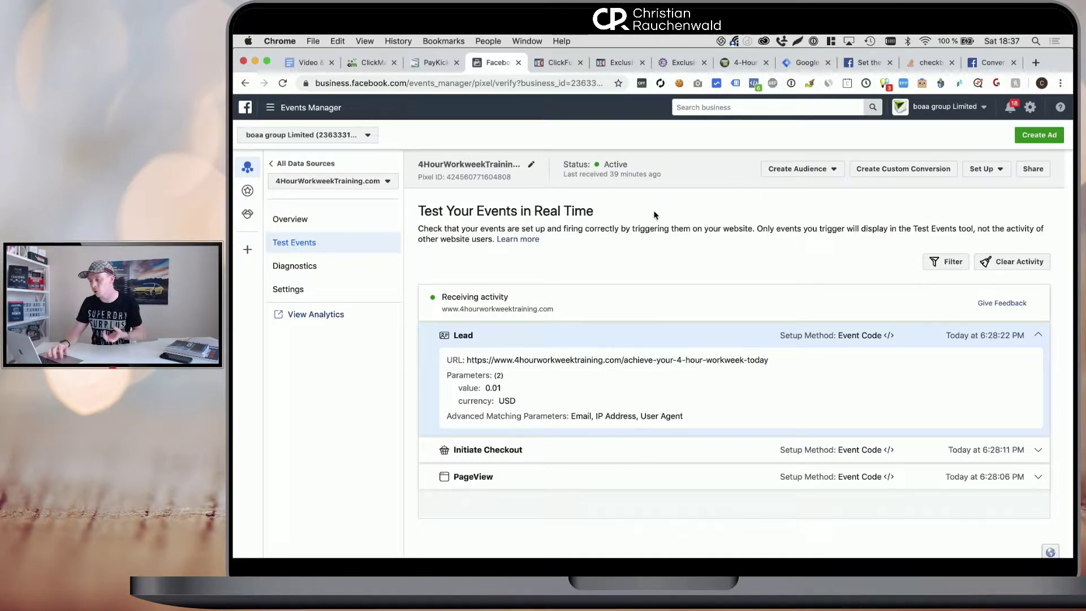
pyautogui.click(740, 62)
pyautogui.scroll(-5, 666, 334)
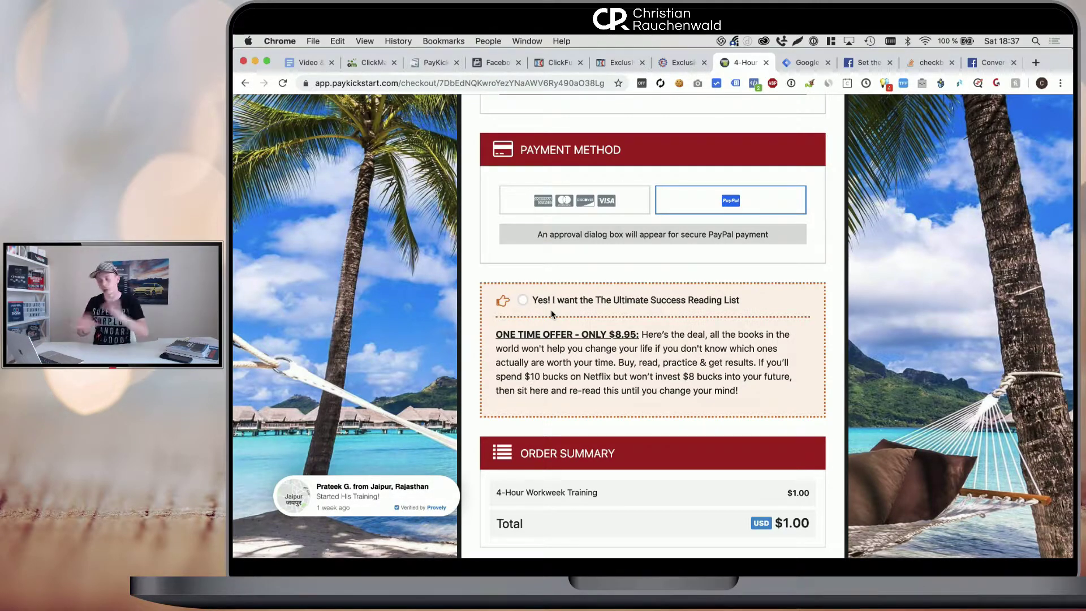
# Step: Close the order form's tracking code, open the OTO - UpSell funnel step's page in the editor and preview it
pyautogui.click(611, 63)
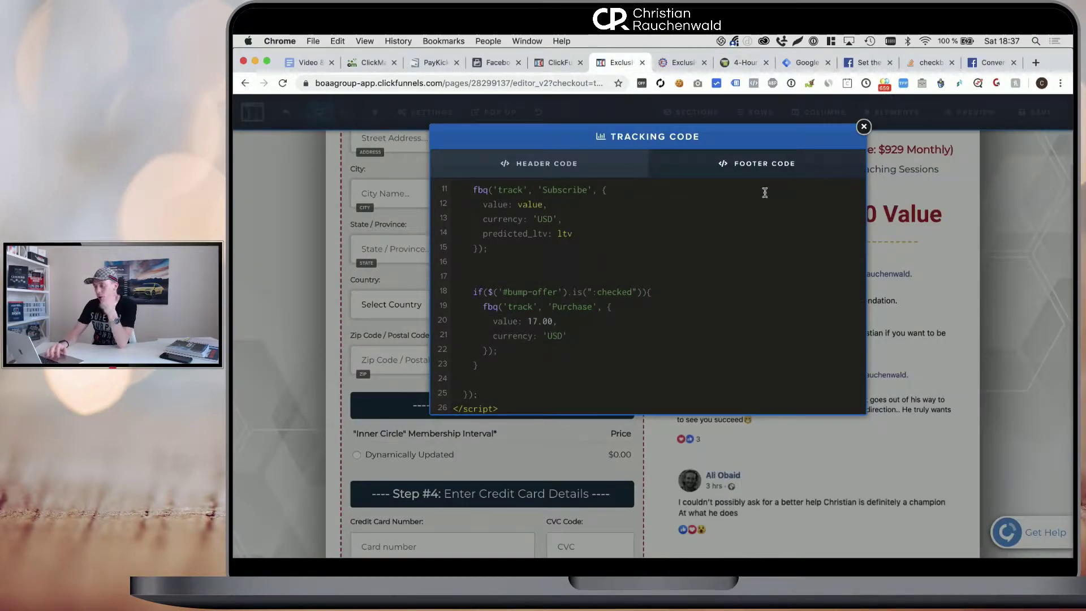
pyautogui.click(866, 138)
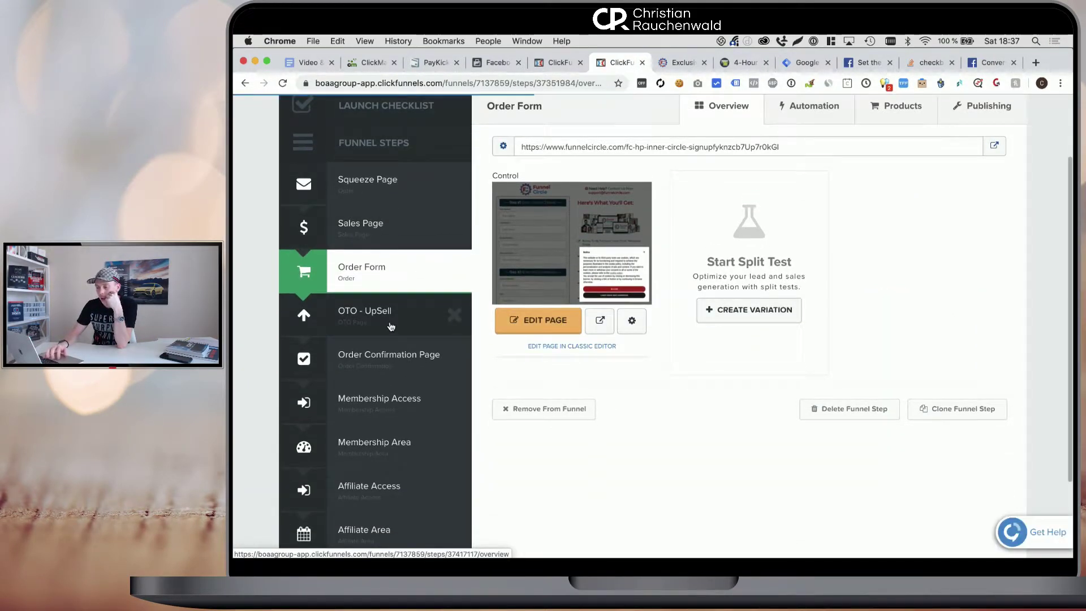
pyautogui.click(420, 331)
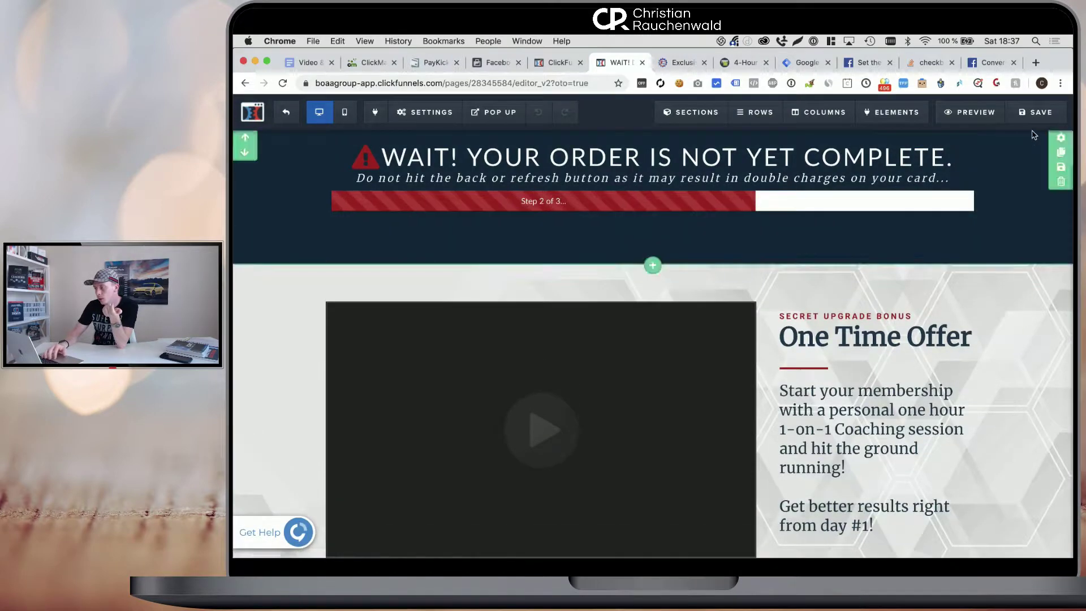
pyautogui.click(970, 112)
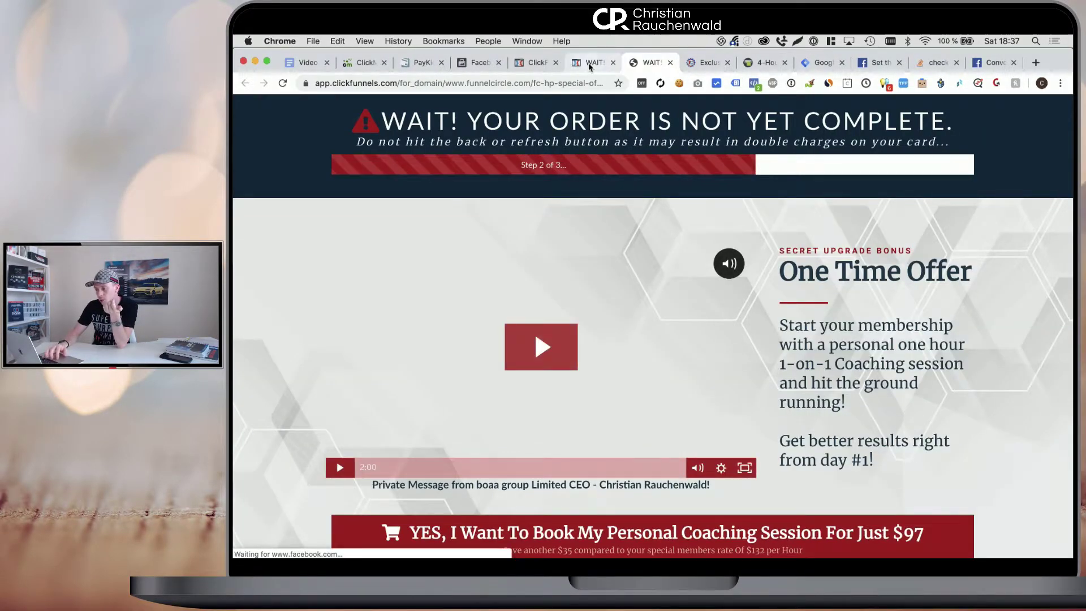
# Step: Inspect the coaching session order button on the upsell preview and copy its container's id, button-92802
pyautogui.scroll(-3, 651, 215)
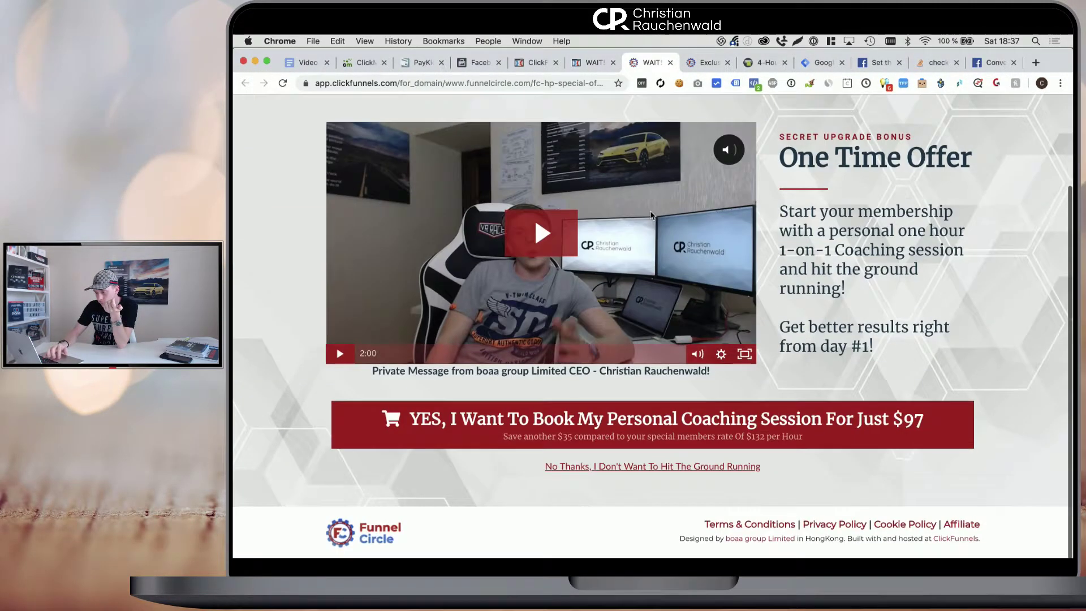
pyautogui.rightClick(625, 420)
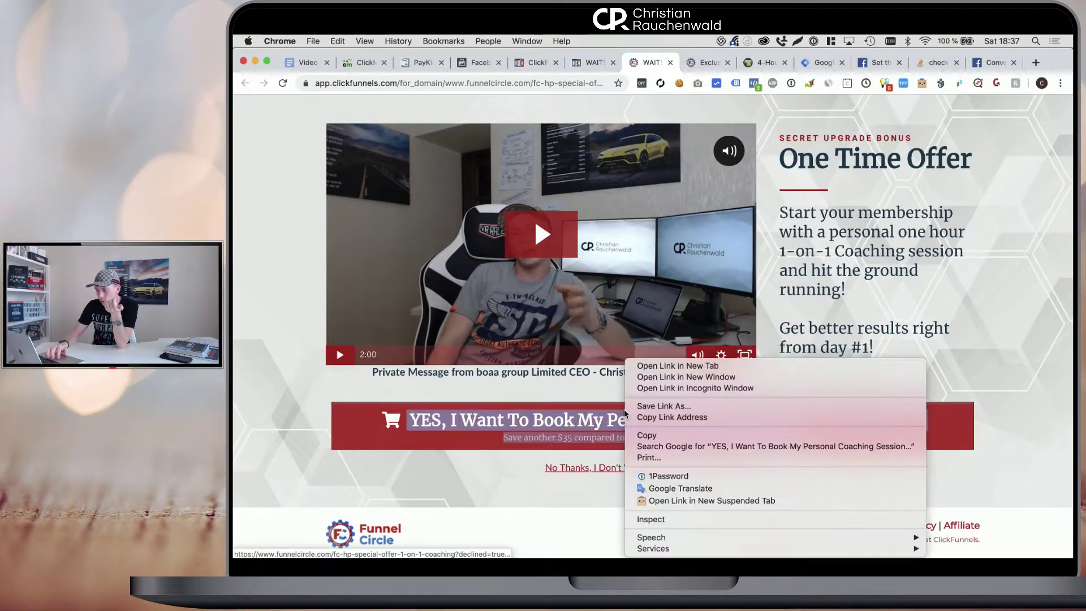
pyautogui.click(685, 519)
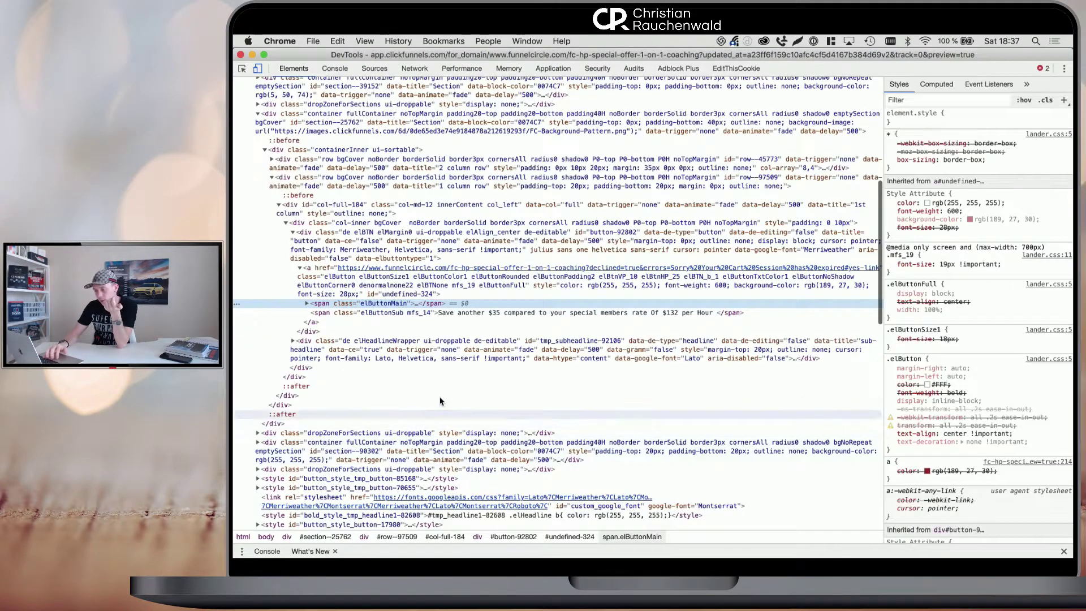
pyautogui.click(463, 295)
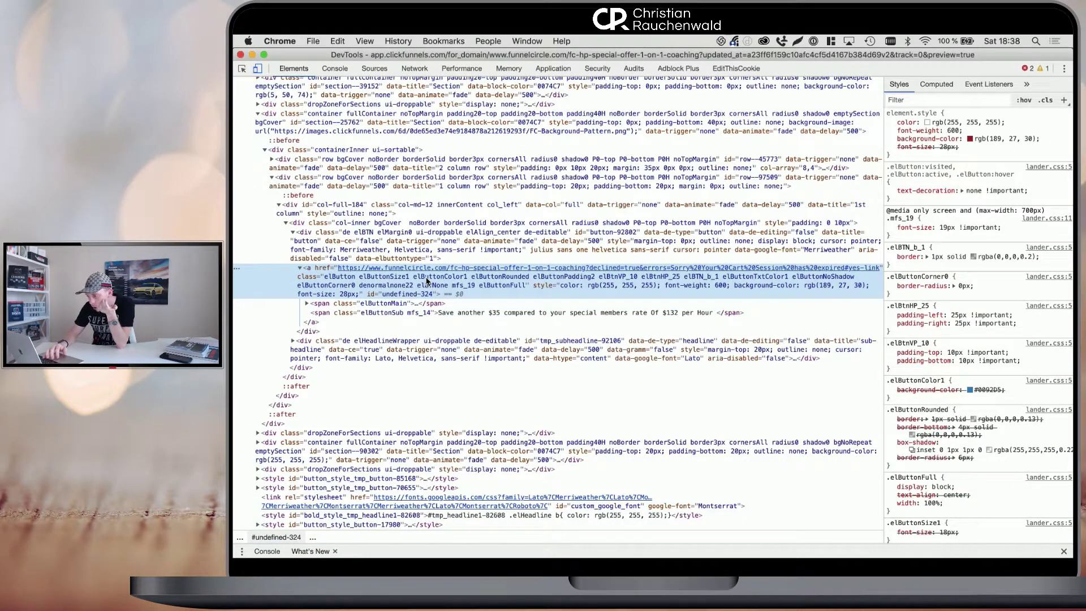
pyautogui.click(383, 244)
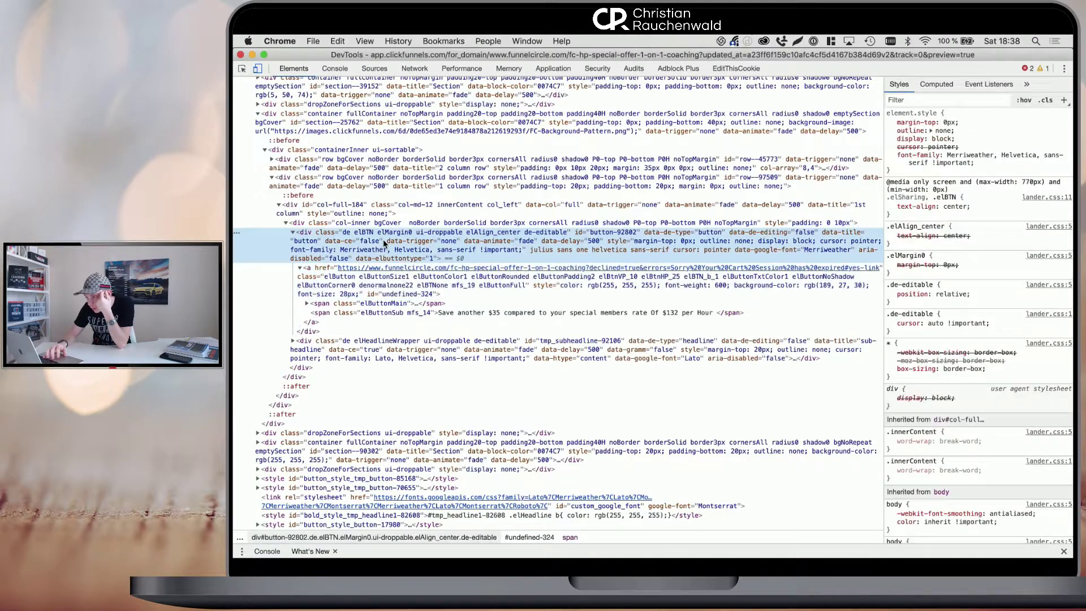
pyautogui.doubleClick(612, 233)
pyautogui.press('super+c')
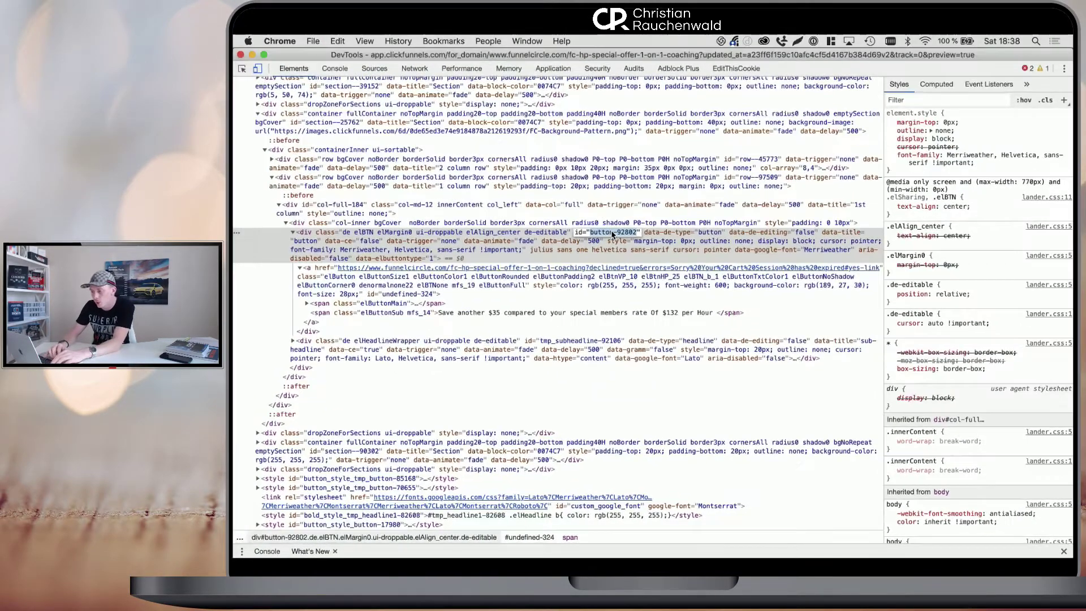
# Step: Return to the upsell page's editor and open its footer tracking code for editing
pyautogui.hotkey('ctrl', 'Up')
pyautogui.click(647, 194)
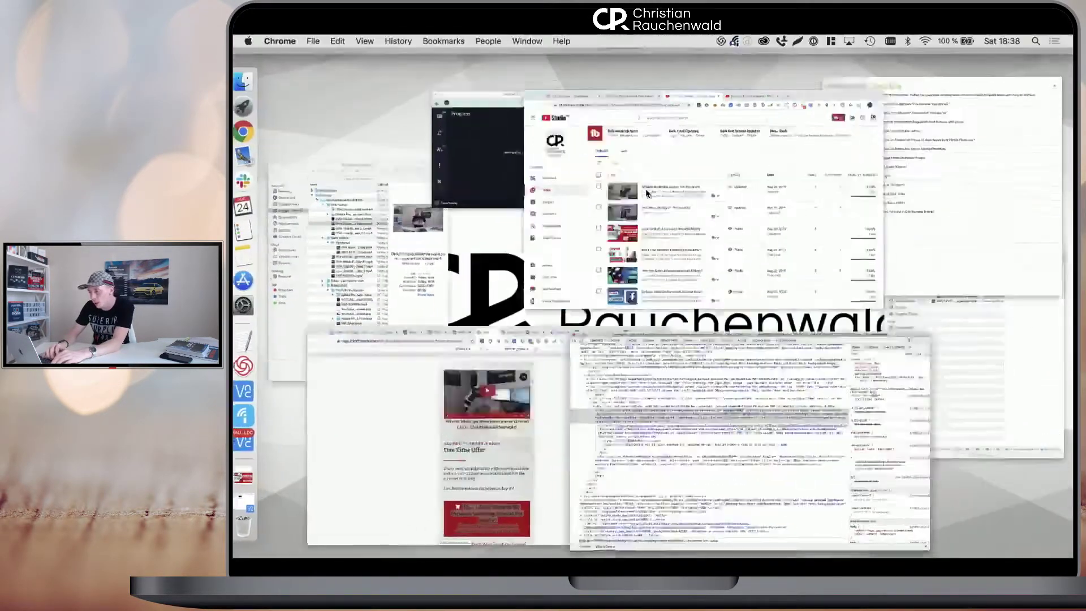
pyautogui.click(518, 67)
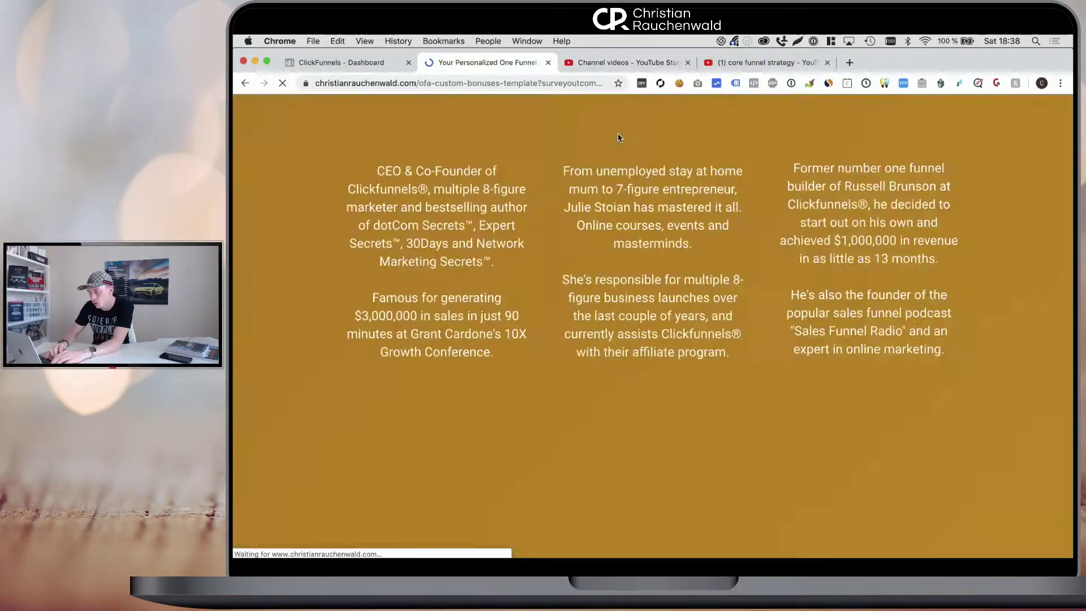
pyautogui.hotkey('ctrl', 'Up')
pyautogui.click(633, 164)
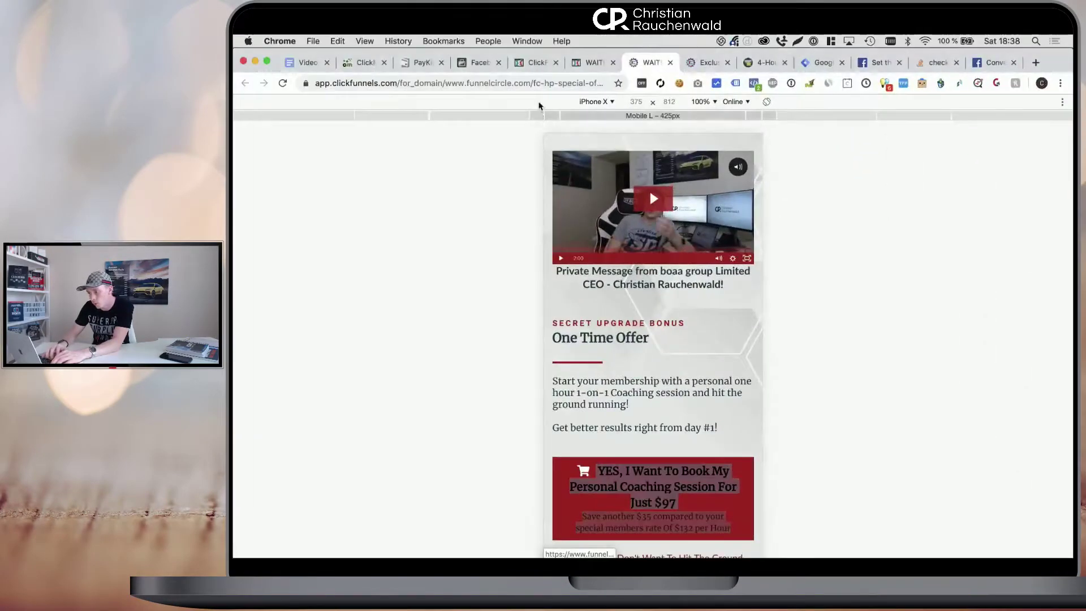
pyautogui.click(542, 63)
pyautogui.click(577, 63)
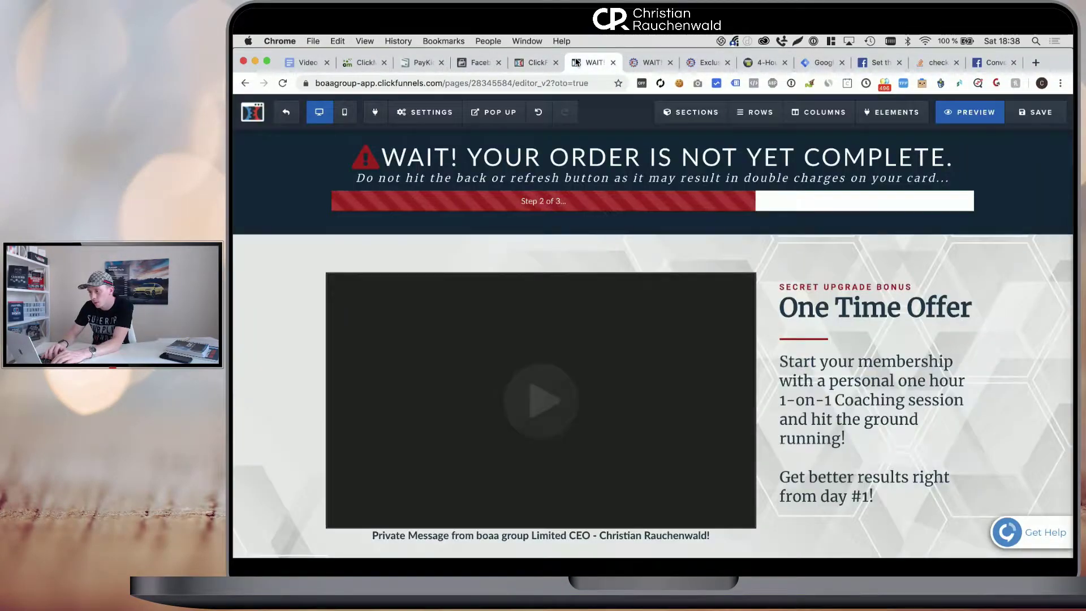
pyautogui.click(425, 112)
pyautogui.click(436, 182)
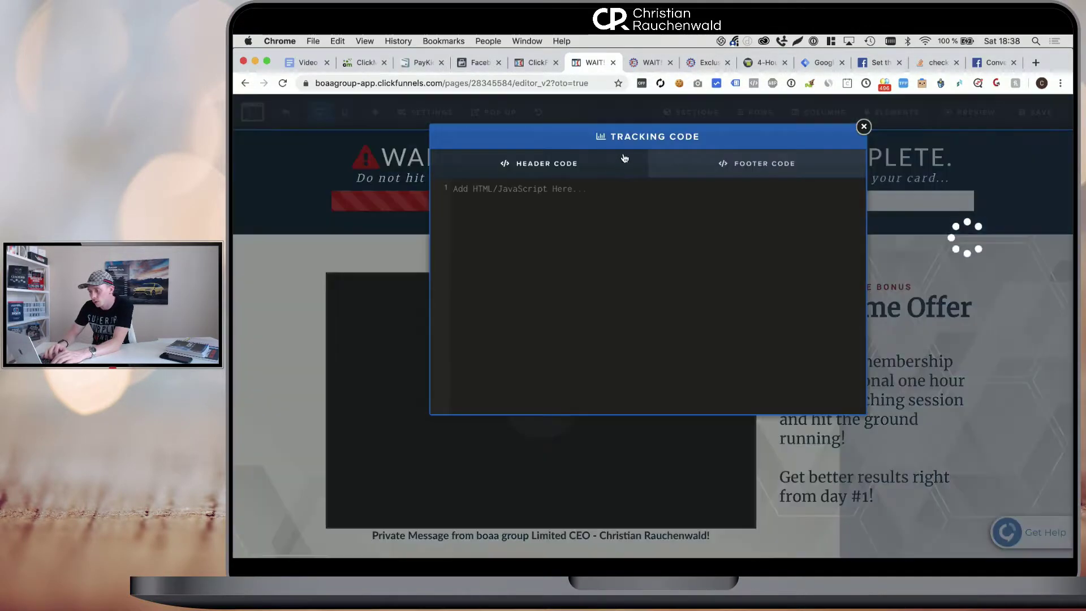
pyautogui.click(552, 210)
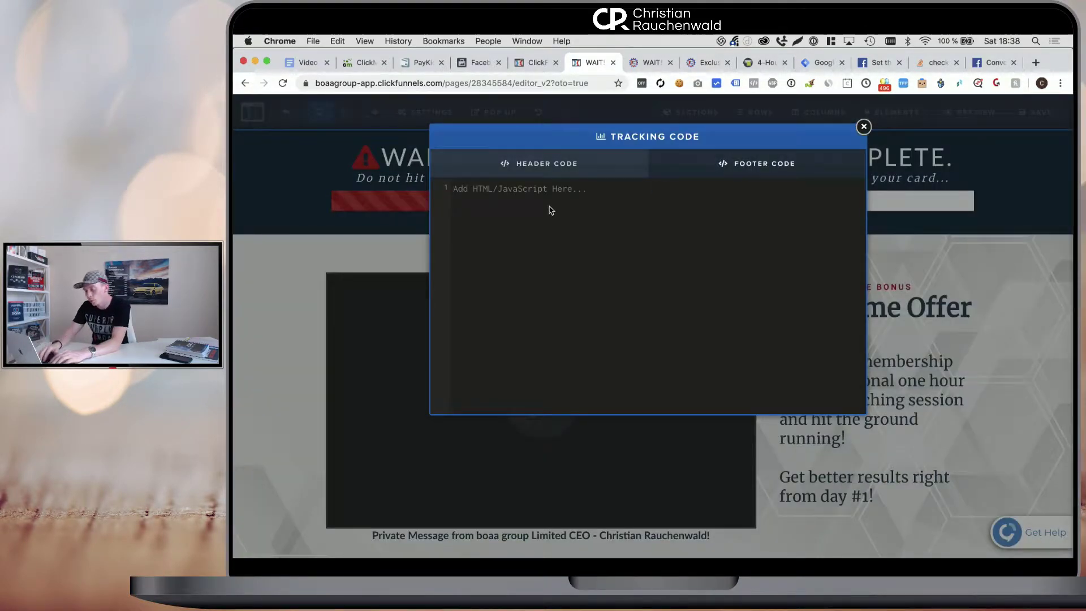
pyautogui.write('$(')
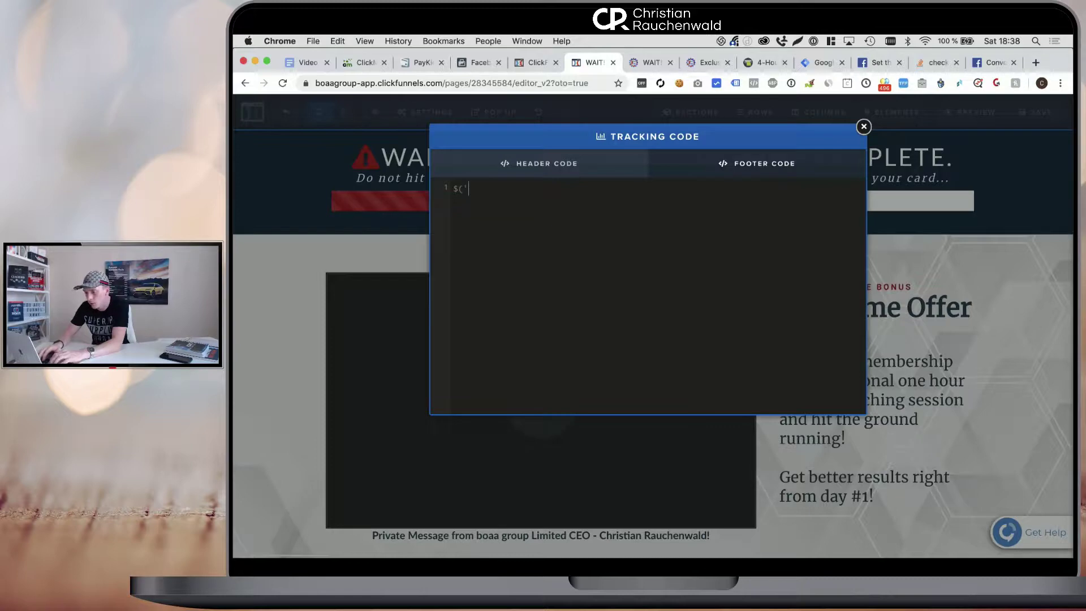
pyautogui.write("'")
pyautogui.press('super+v')
pyautogui.press('super+z')
pyautogui.write('#')
pyautogui.press('super+v')
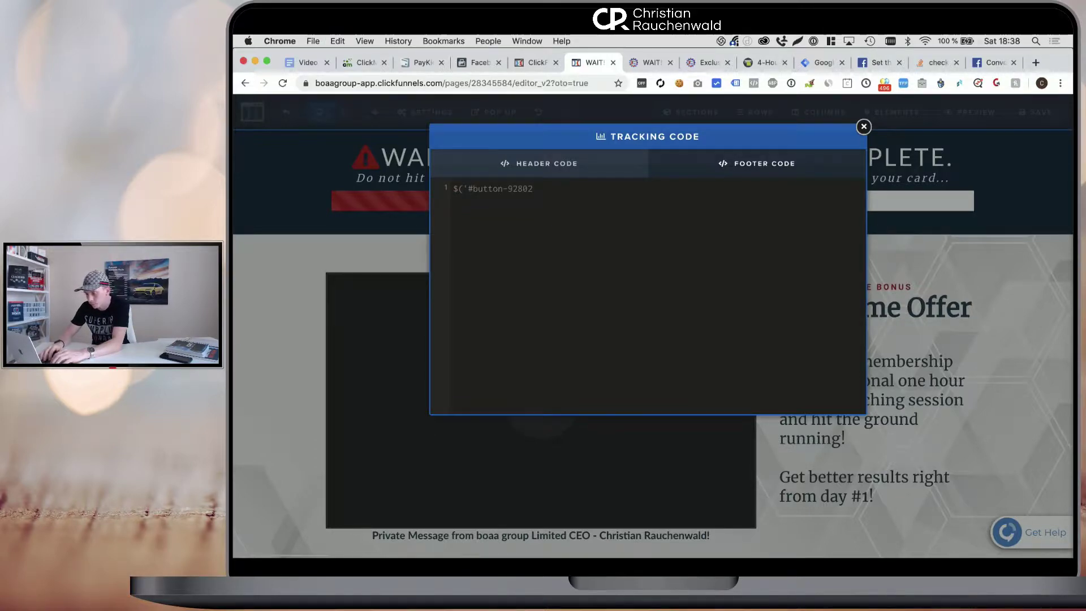
pyautogui.write('a')
pyautogui.press('BackSpace')
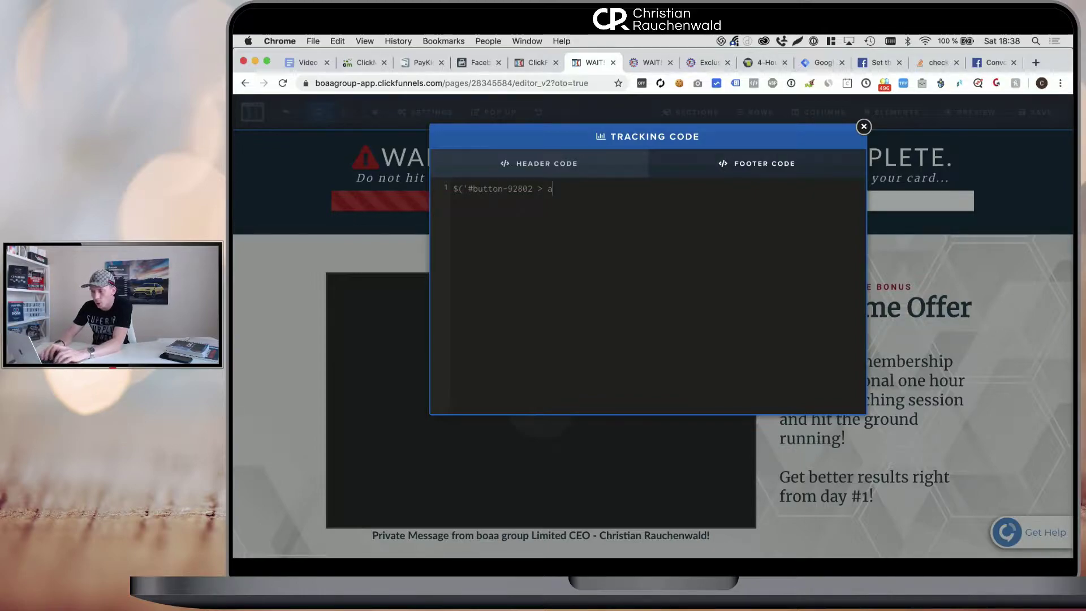
# Step: Examine the link element nested in the order button's container in the preview's markup, and return to the footer code
pyautogui.click(644, 63)
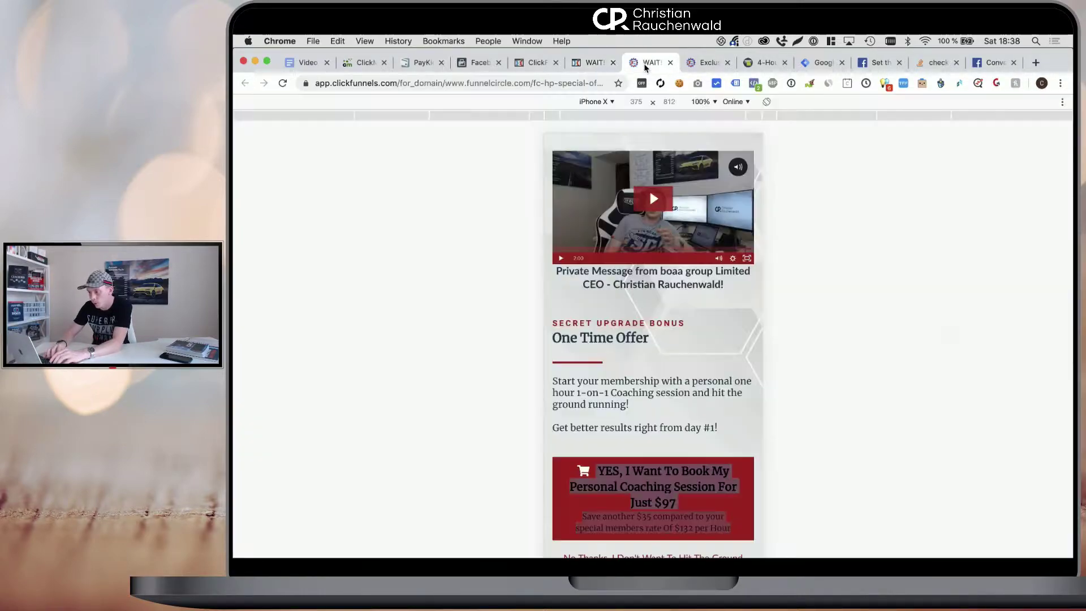
pyautogui.hotkey('ctrl', 'Up')
pyautogui.click(533, 416)
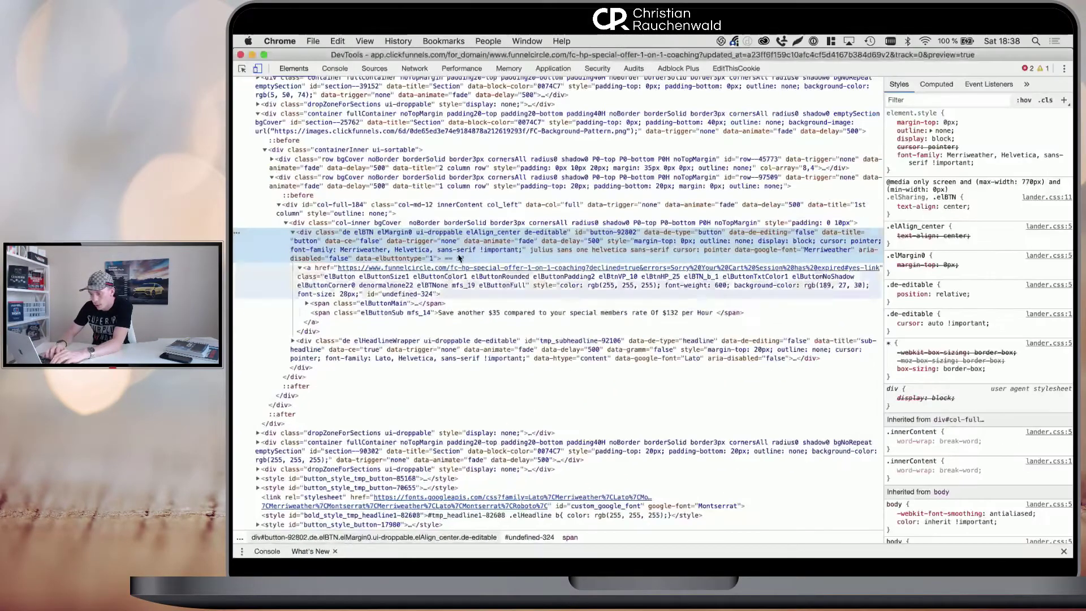
pyautogui.click(370, 279)
pyautogui.click(619, 235)
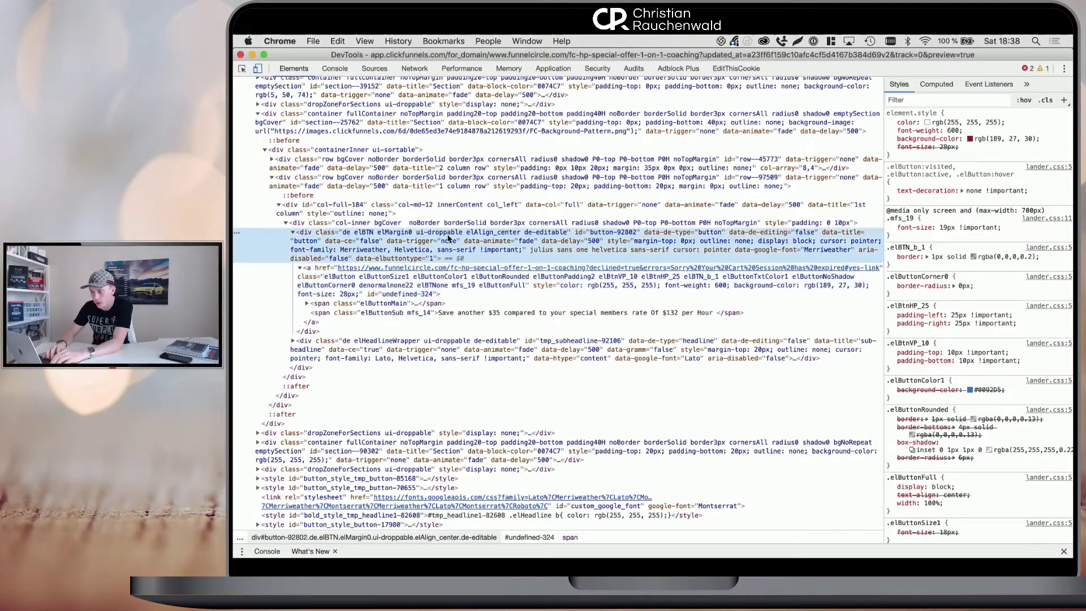
pyautogui.hotkey('ctrl', 'Up')
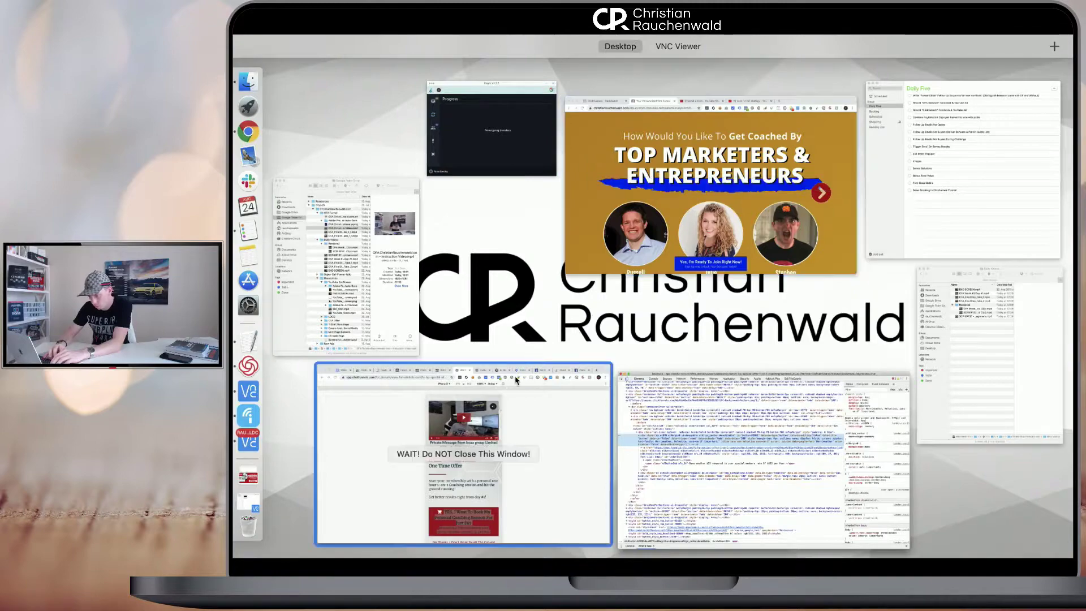
pyautogui.click(465, 430)
pyautogui.click(589, 67)
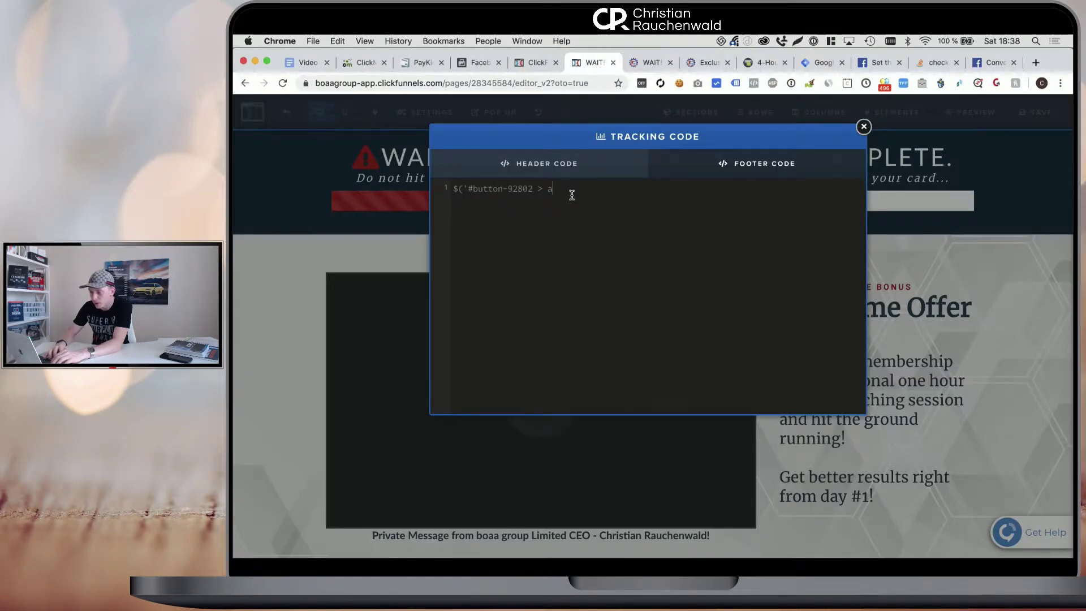
# Step: Replace the footer code with a text/javascript script block containing the selector $('#button-92802 > a')
pyautogui.press('super+a')
pyautogui.press('BackSpace')
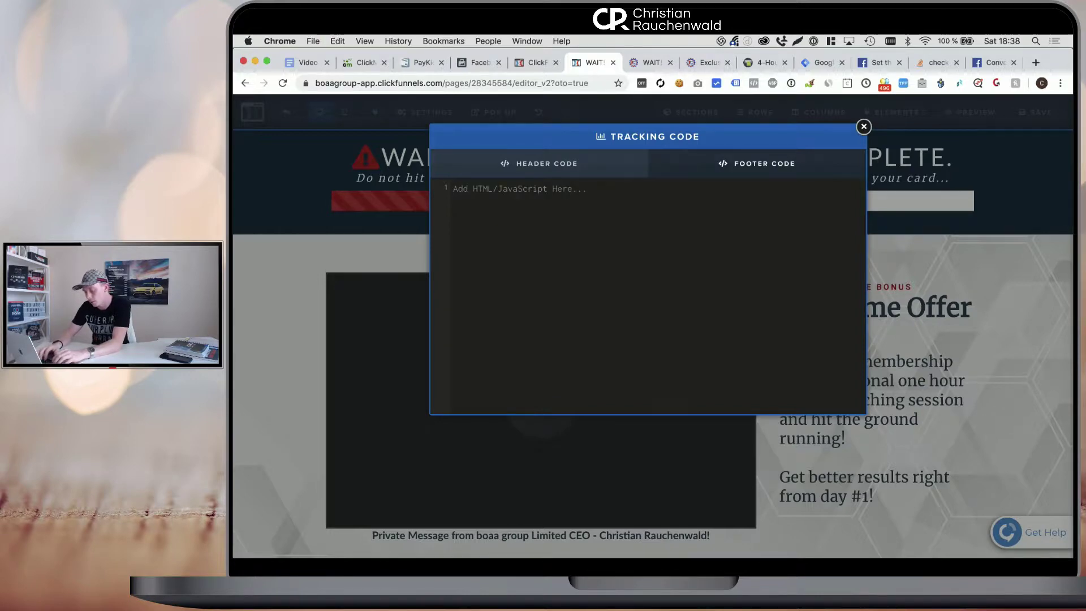
pyautogui.write('<script type="text/javascript">')
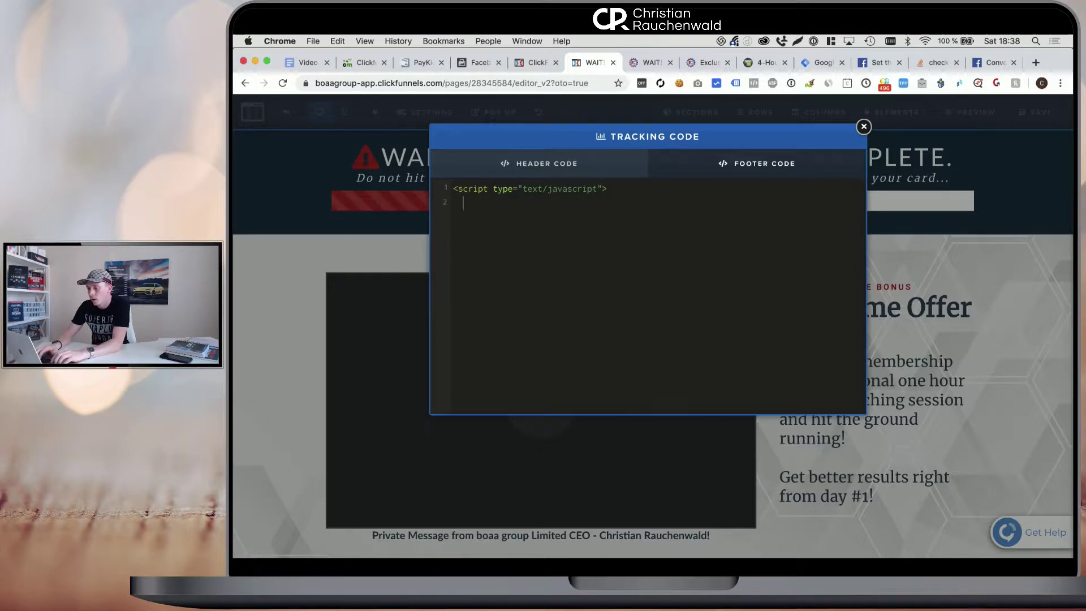
pyautogui.press('Return')
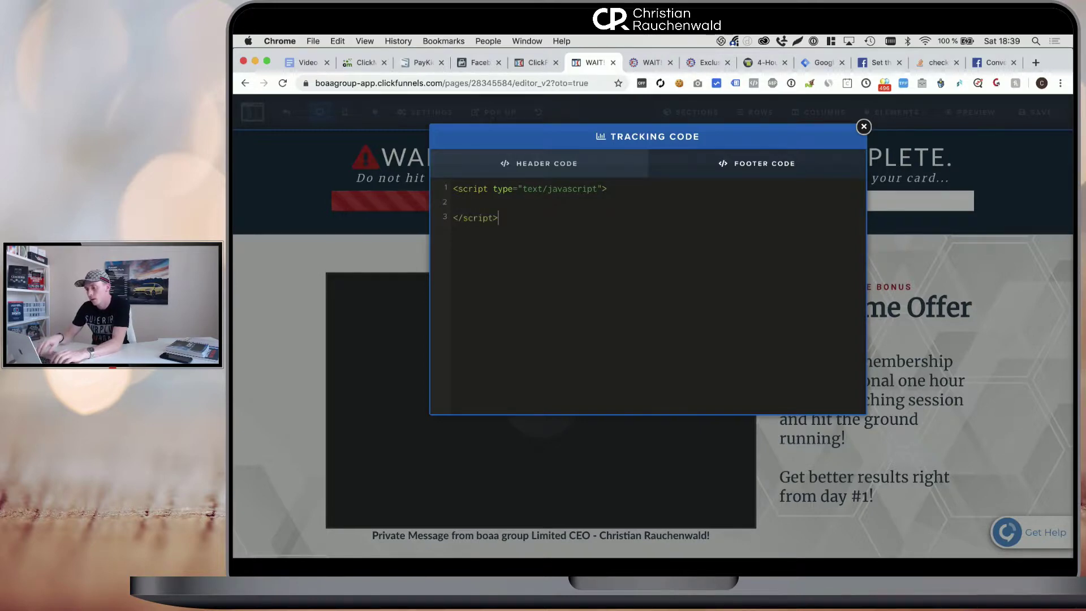
pyautogui.write("$('#button-92802 > a')")
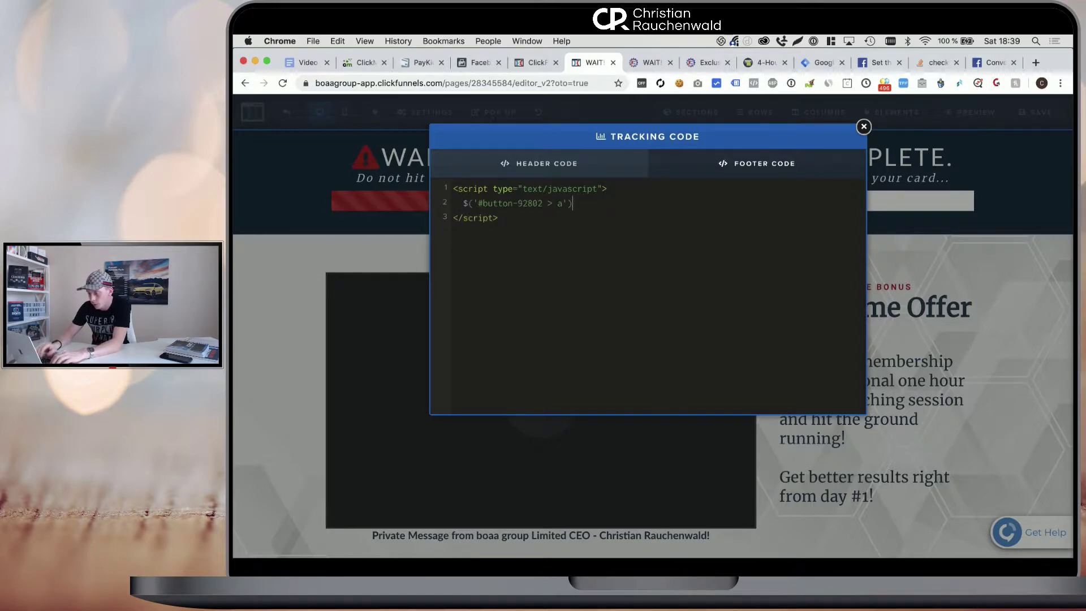
# Step: Attach an .on('click', function(e){ }); handler with an empty body to the button selector
pyautogui.write('.on(')
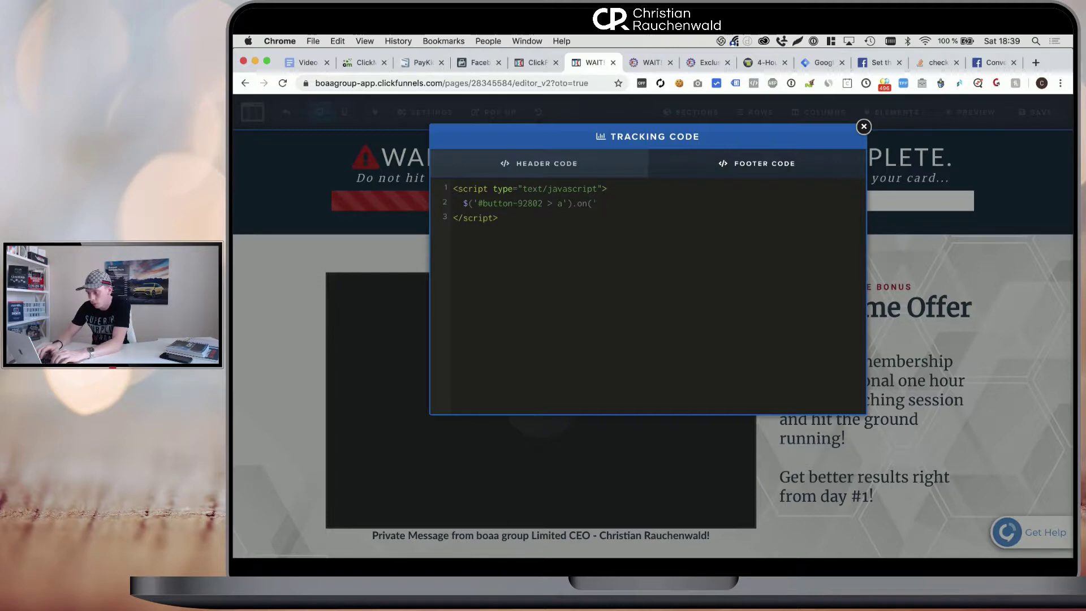
pyautogui.write("'click', functi")
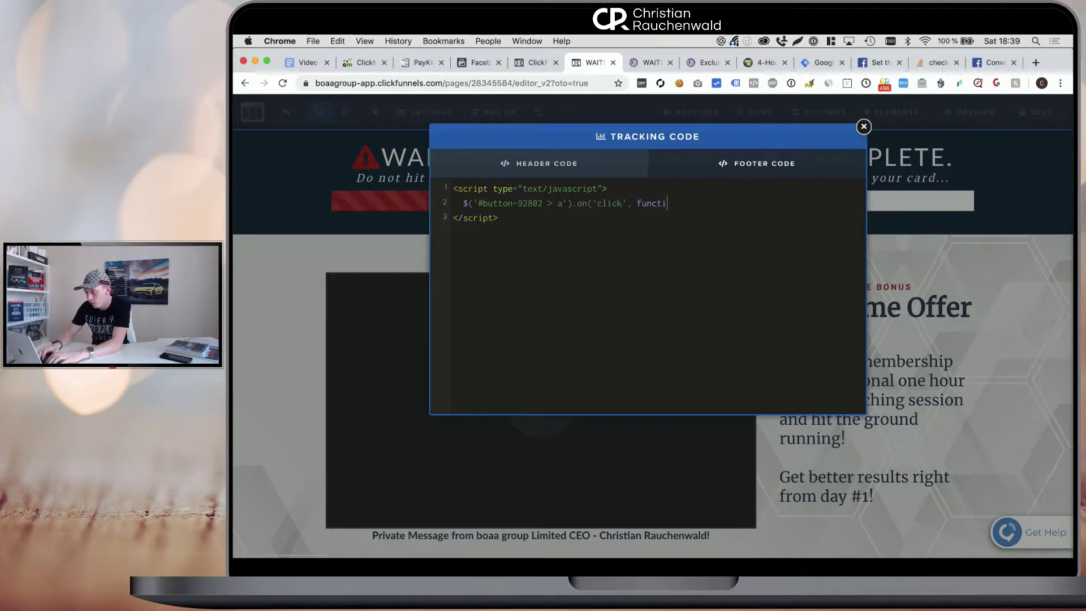
pyautogui.write('on(')
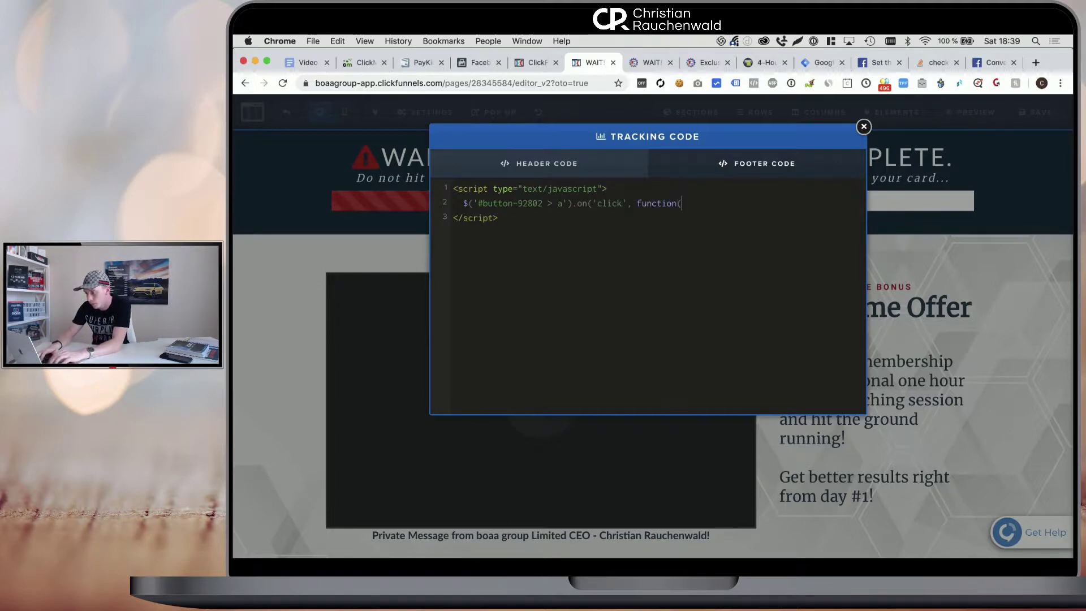
pyautogui.write('ev')
pyautogui.write('{')
pyautogui.press('Return')
pyautogui.press('Return')
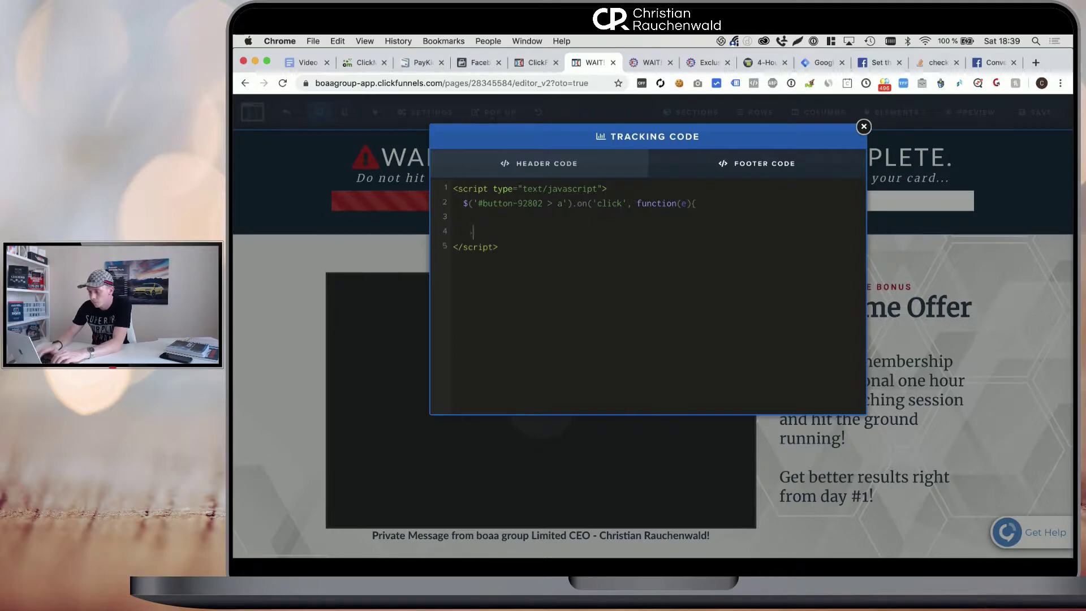
pyautogui.click(518, 221)
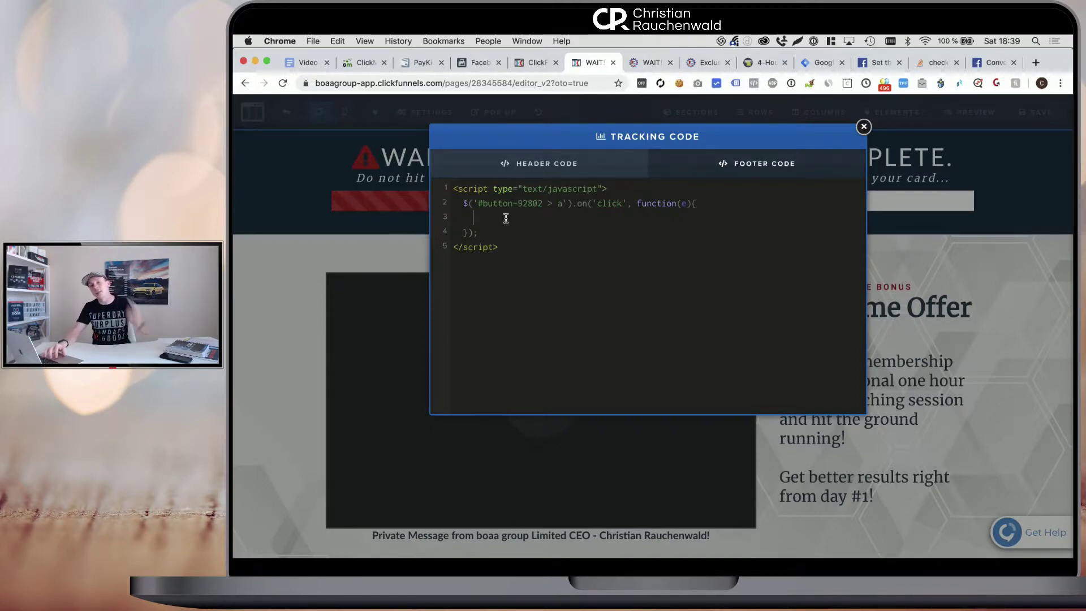
# Step: Check the upsell preview and add a second example selector, #button-123132 > a, to the click handler
pyautogui.click(648, 62)
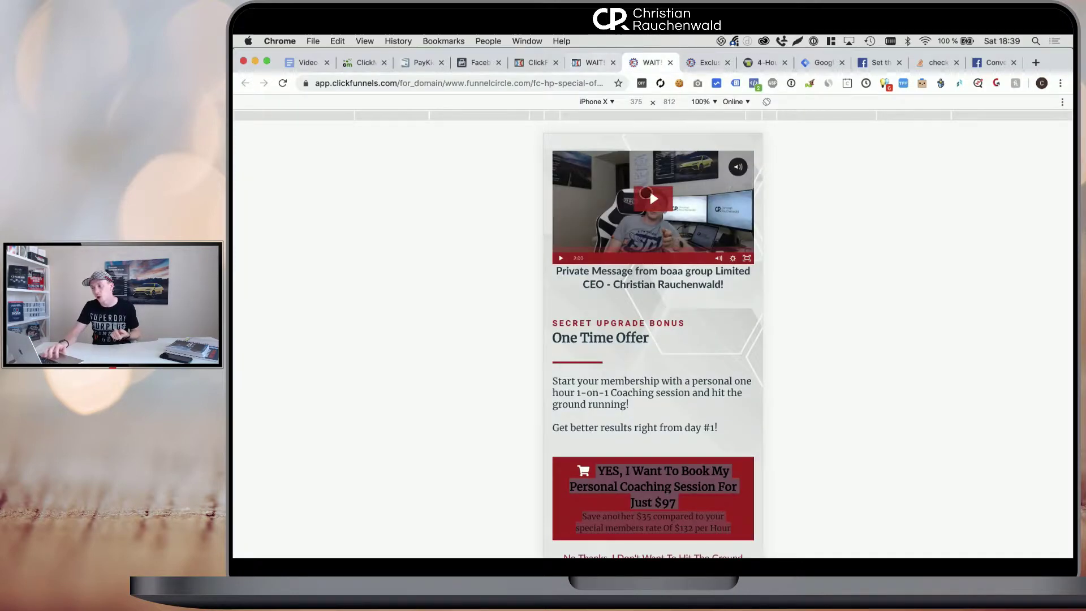
pyautogui.click(595, 63)
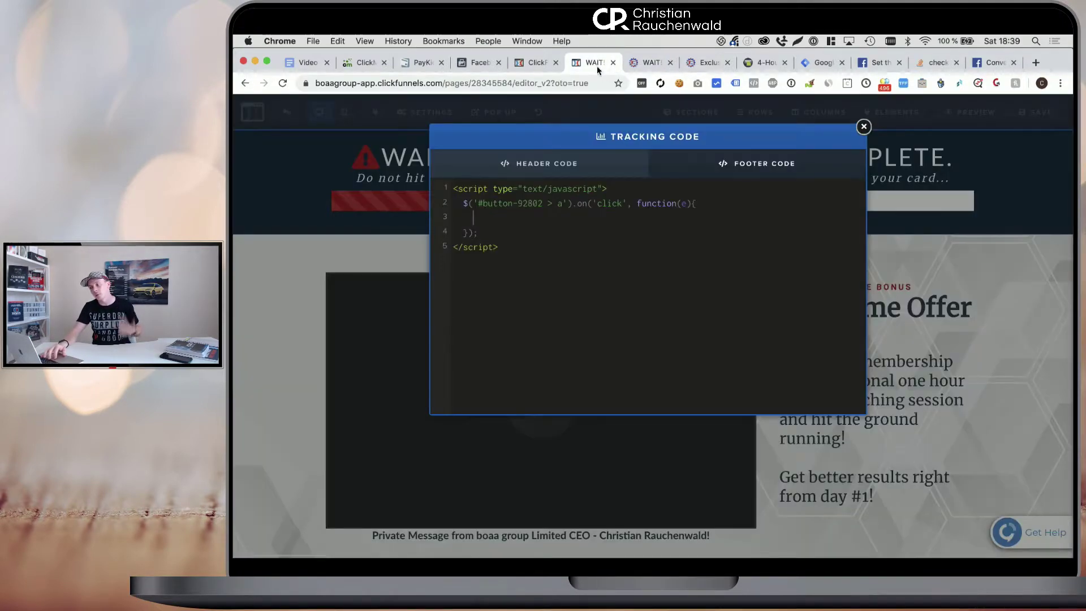
pyautogui.click(564, 204)
pyautogui.write(', ')
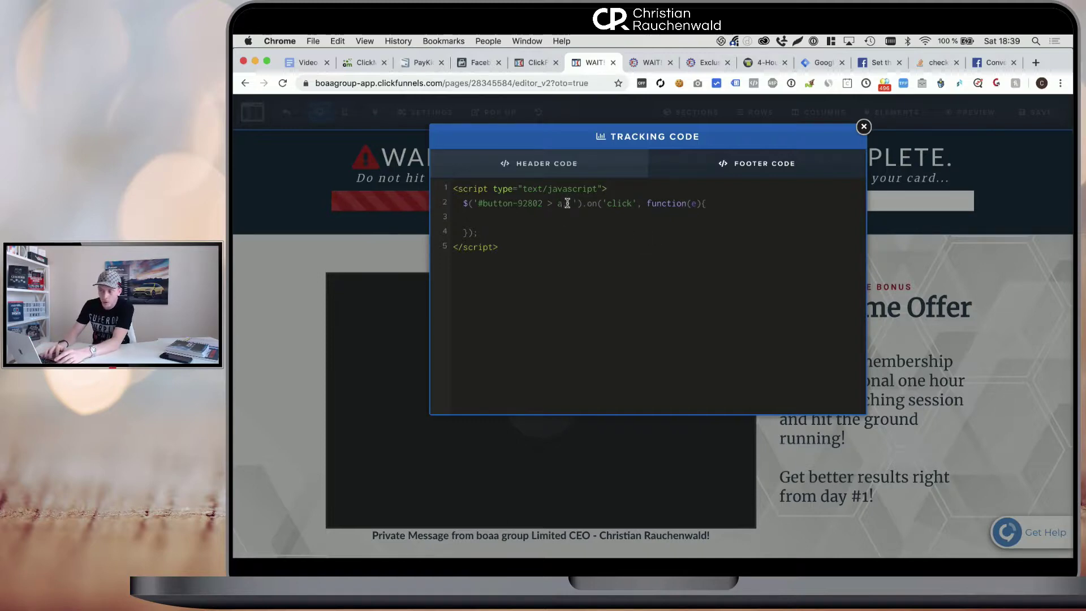
pyautogui.write('#but')
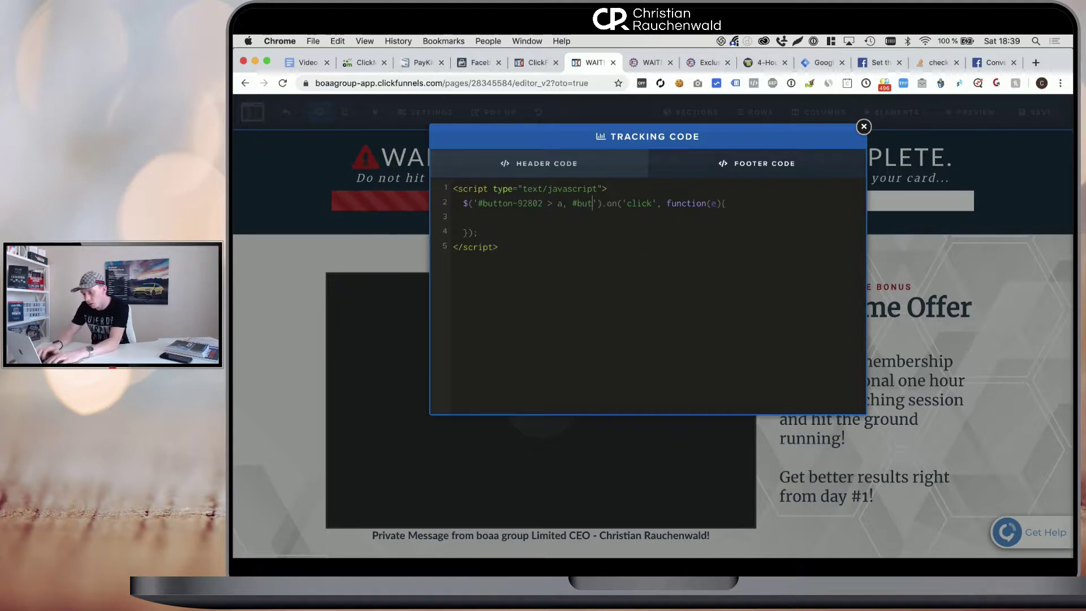
pyautogui.write('ton-')
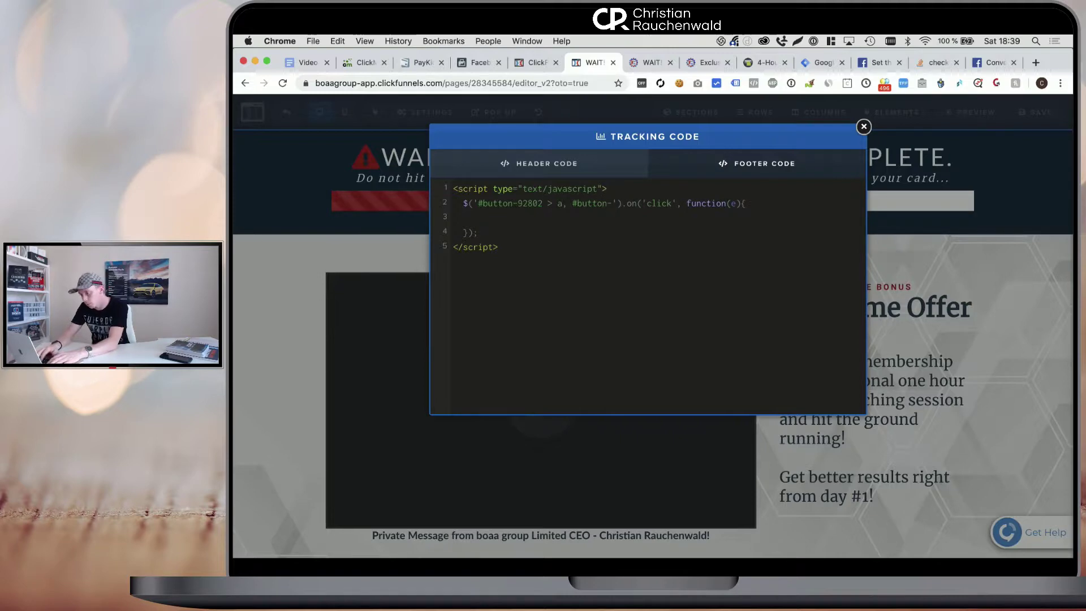
pyautogui.write('123132 > a')
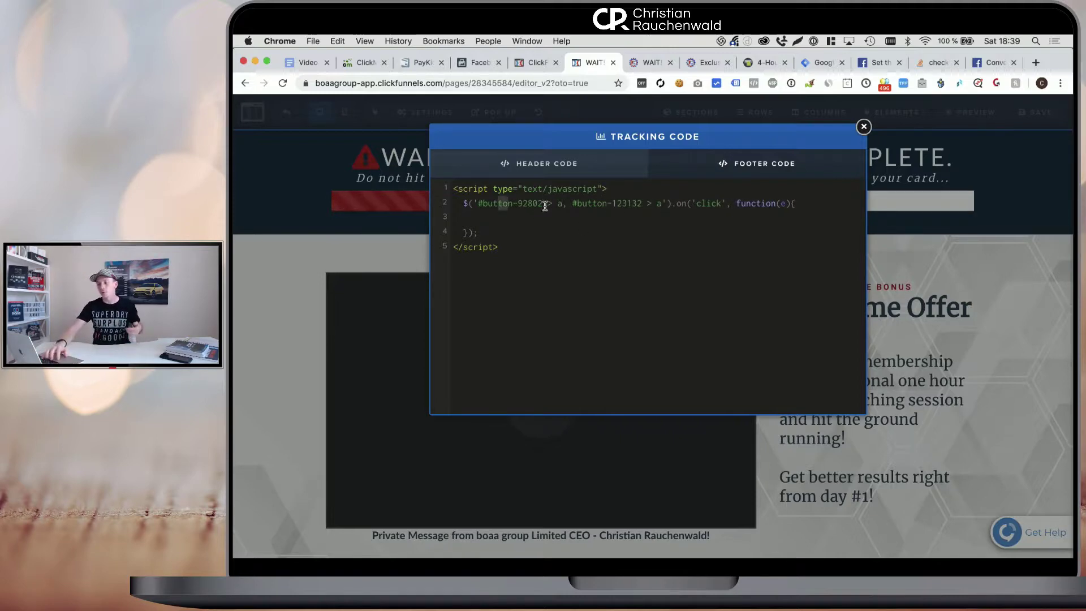
pyautogui.moveTo(498, 204); pyautogui.dragTo(640, 206)
pyautogui.click(490, 220)
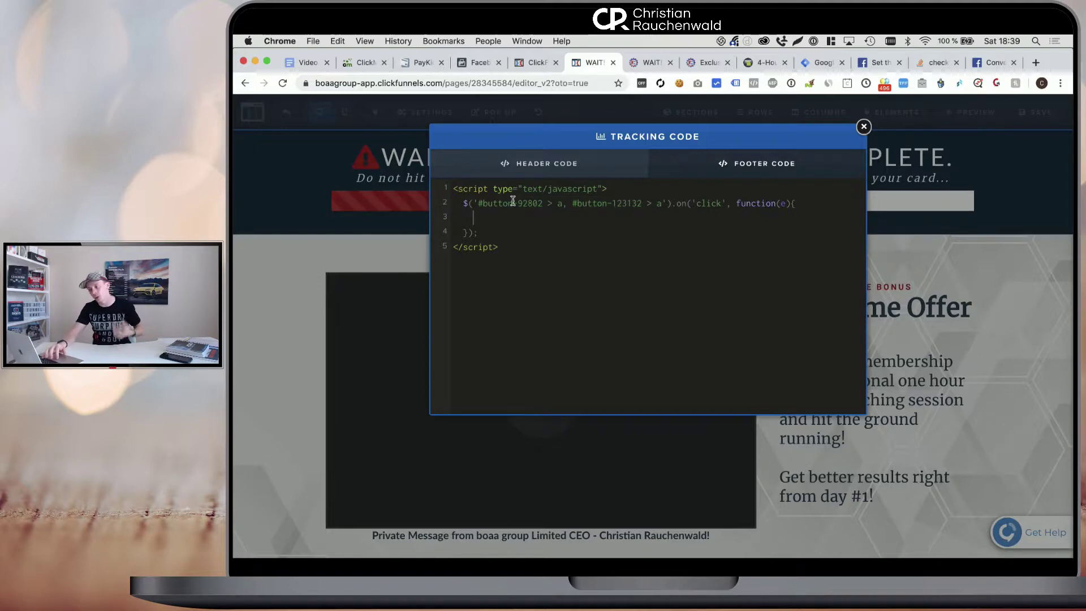
pyautogui.moveTo(489, 207); pyautogui.dragTo(621, 208)
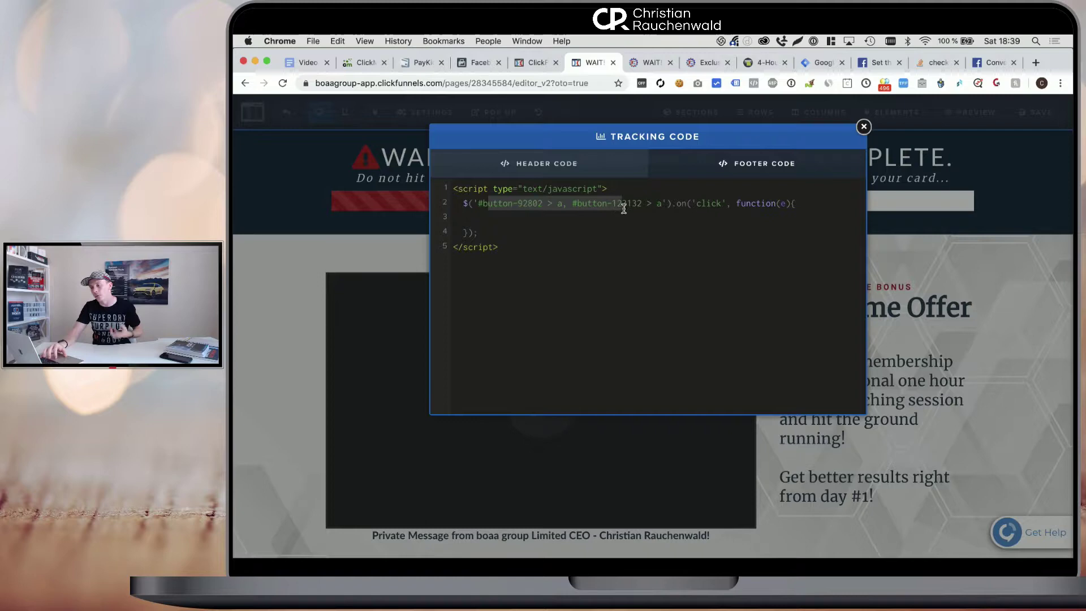
pyautogui.click(523, 221)
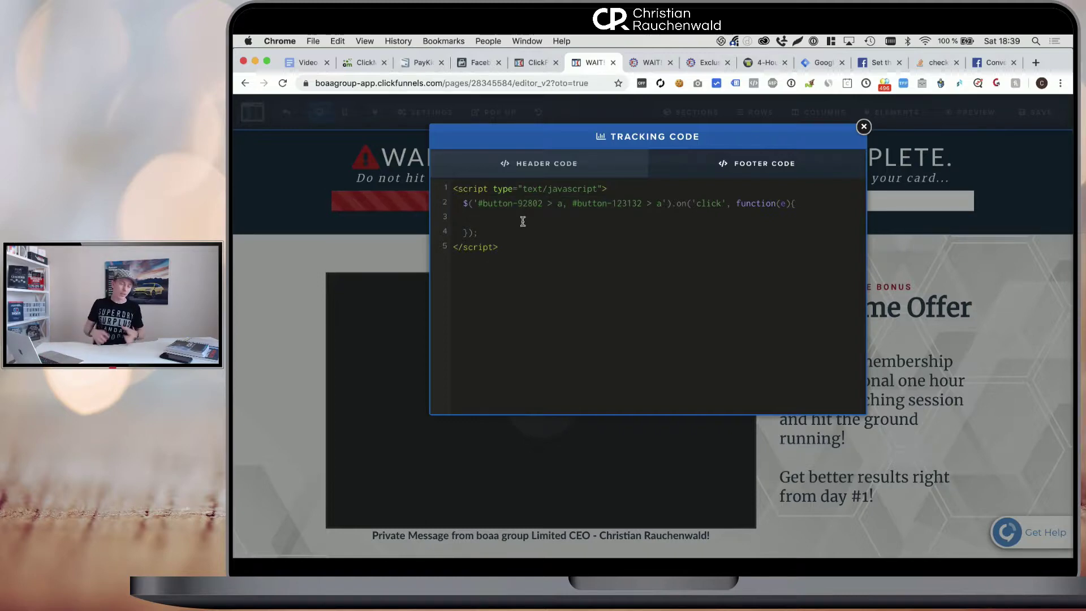